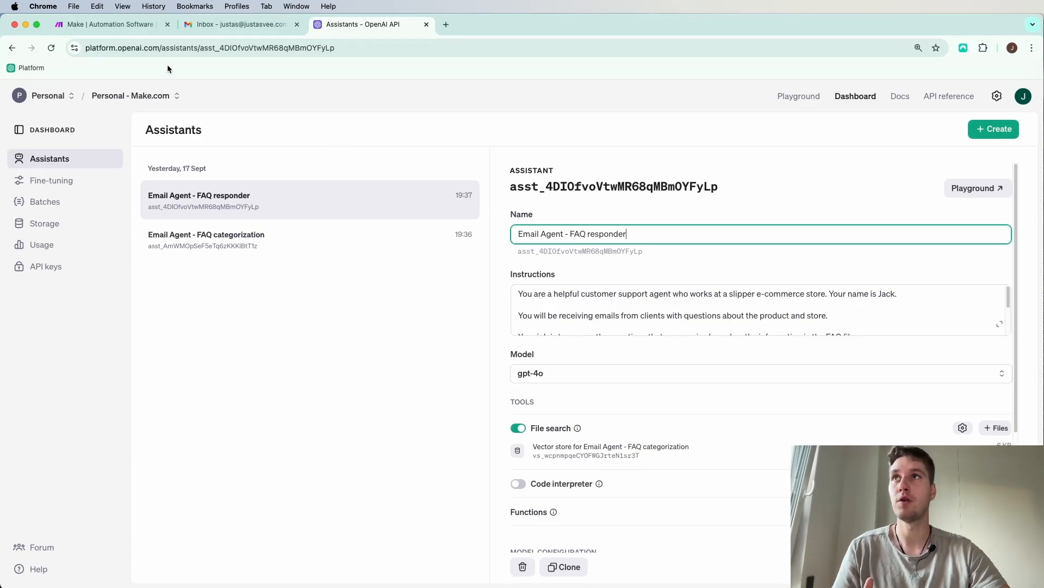
Step: Look over the Make, Gmail inbox and OpenAI Assistants pages, finishing on the Make organization dashboard
left_click(119, 30)
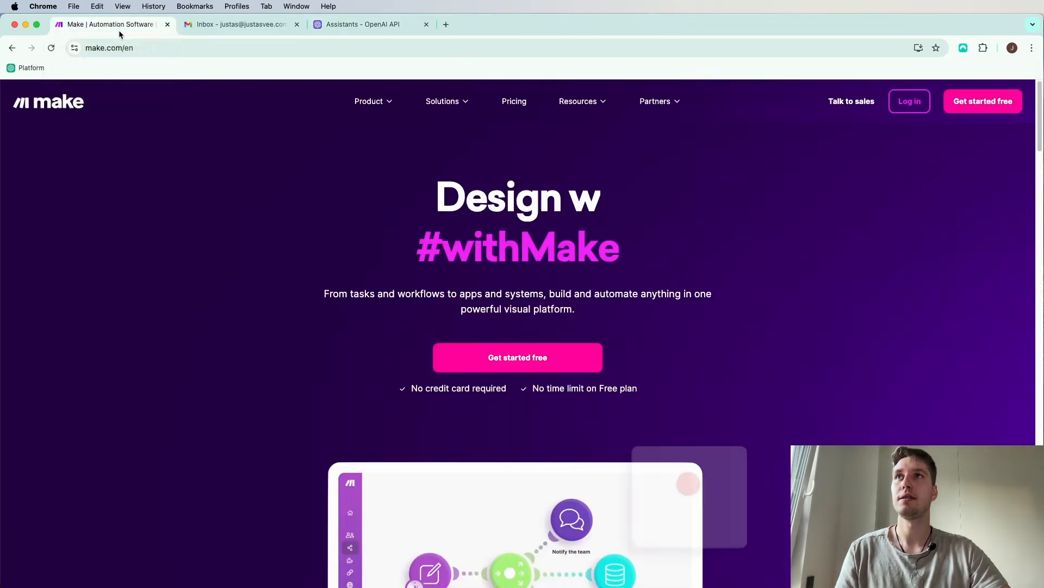
left_click(223, 24)
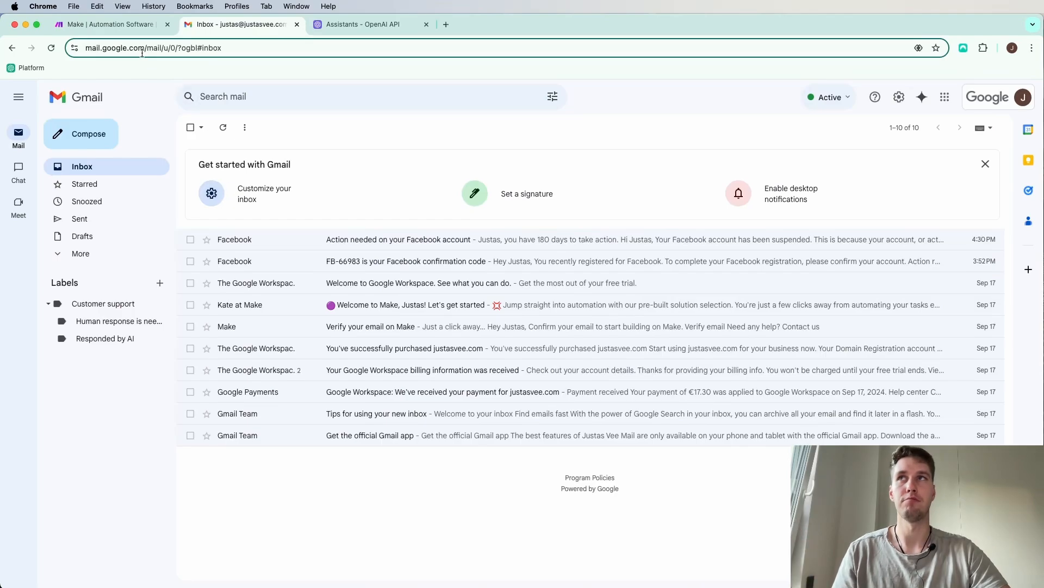
left_click(123, 31)
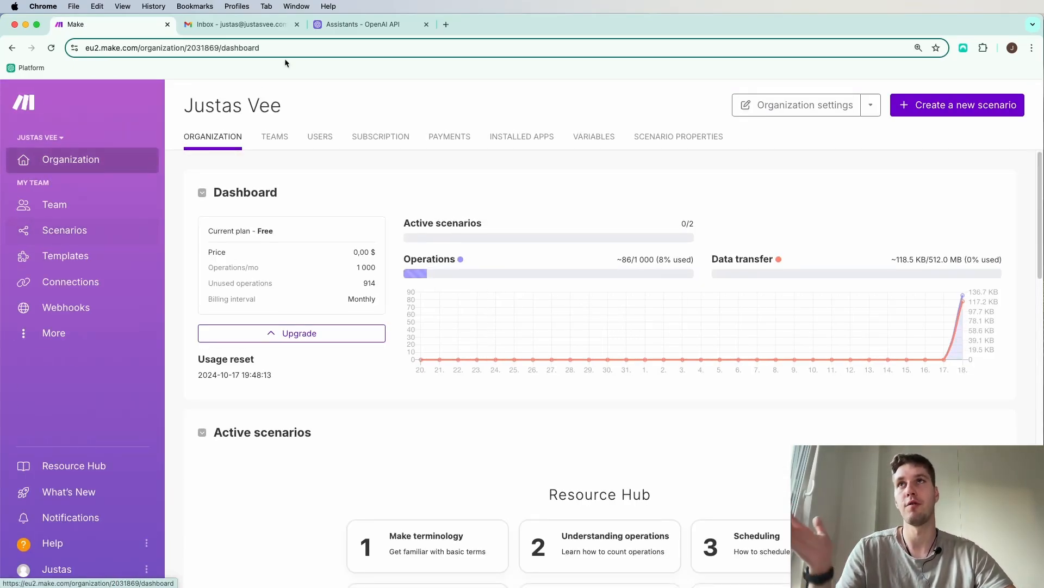
left_click(346, 30)
left_click(98, 30)
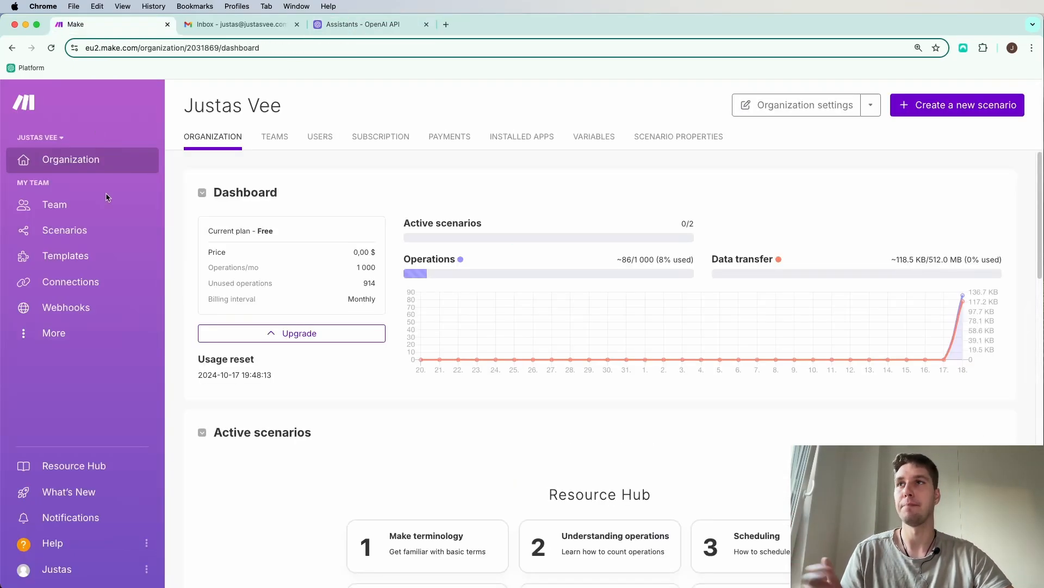
Step: Open the existing "Integration Gmail, OpenAI (ChatGPT, Whisper, DALL-E)" scenario from the scenarios list and examine its modules
left_click(100, 232)
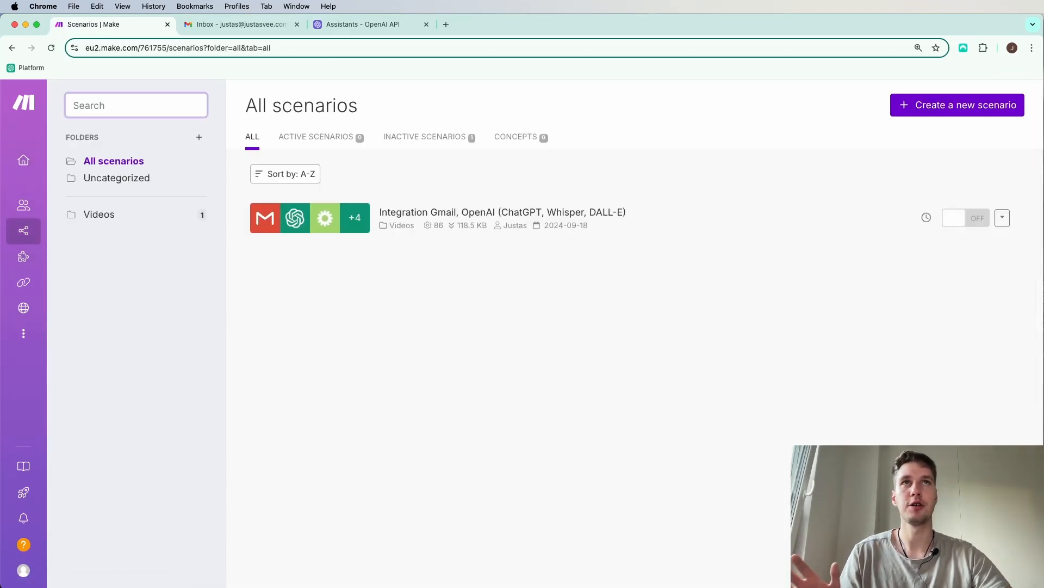
left_click_drag(1043, 25, 484, 25)
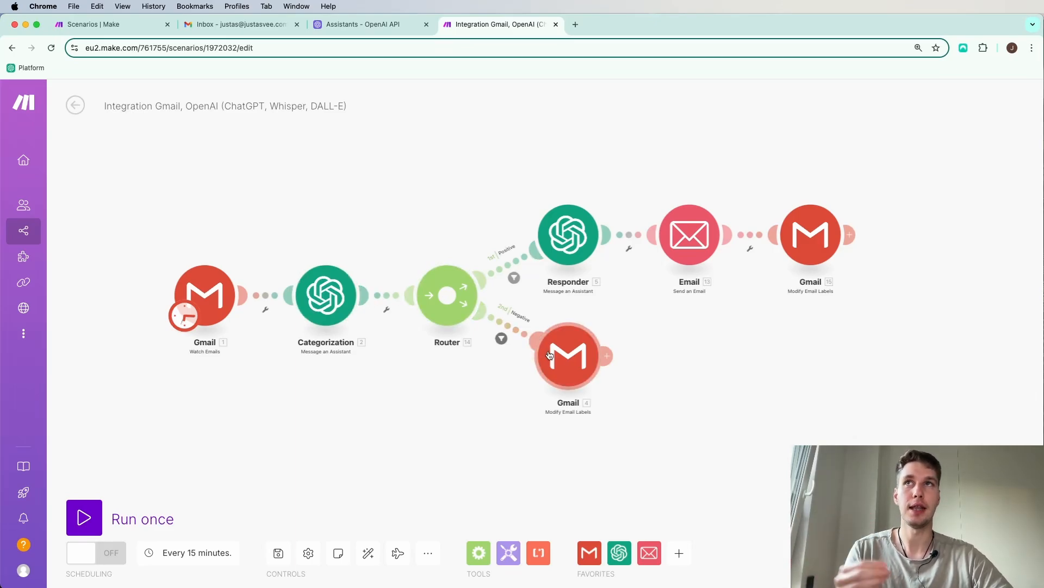
Step: Switch to Gmail and view the conversations under the Customer support label "Human response is needed"
left_click(244, 23)
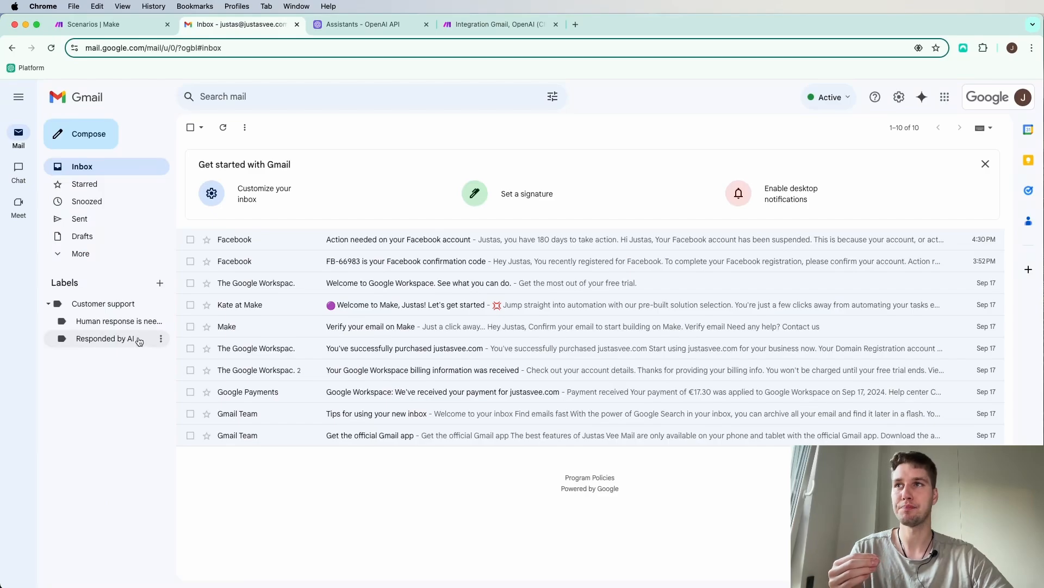
left_click(119, 327)
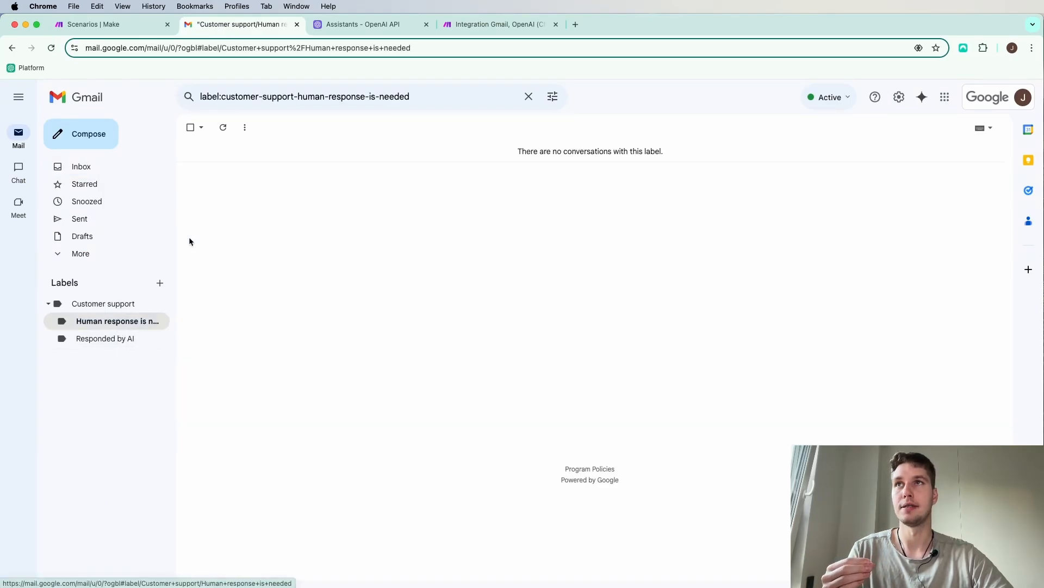
left_click_drag(328, 96, 429, 95)
left_click(433, 96)
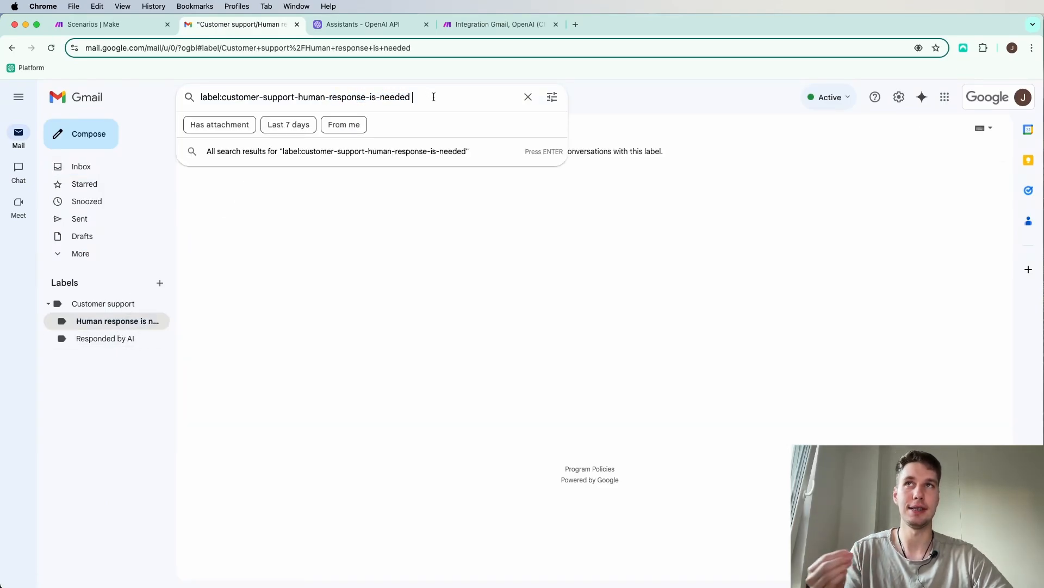
left_click(636, 101)
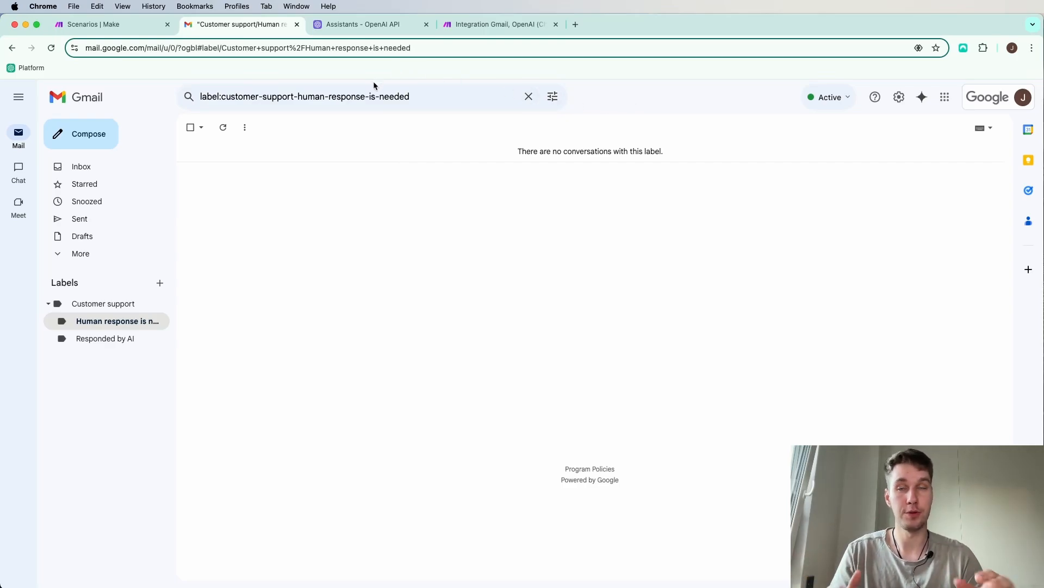
Step: Return to the existing Gmail and OpenAI integration scenario in Make and close its page
left_click(119, 28)
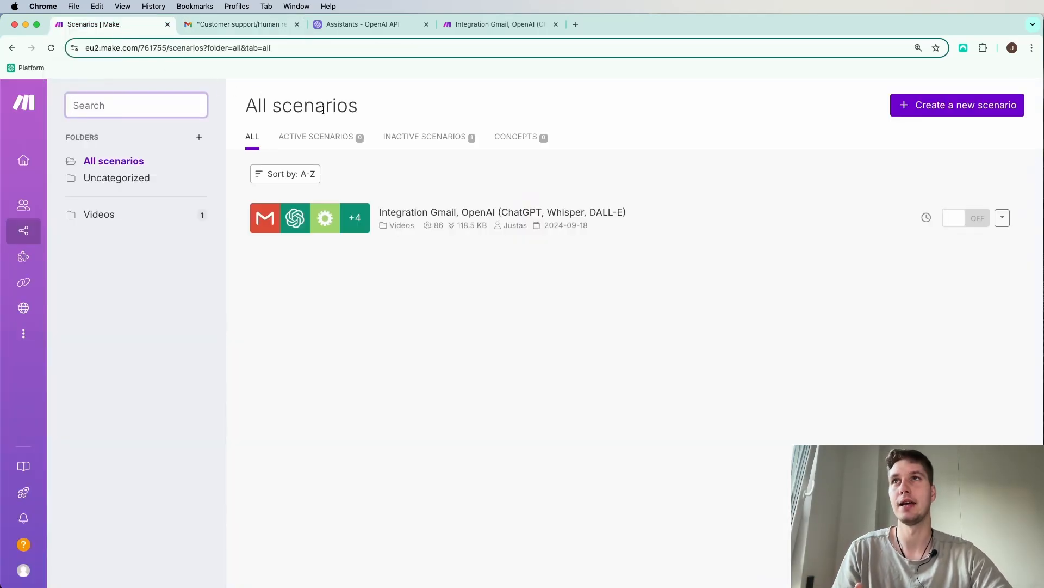
left_click(466, 28)
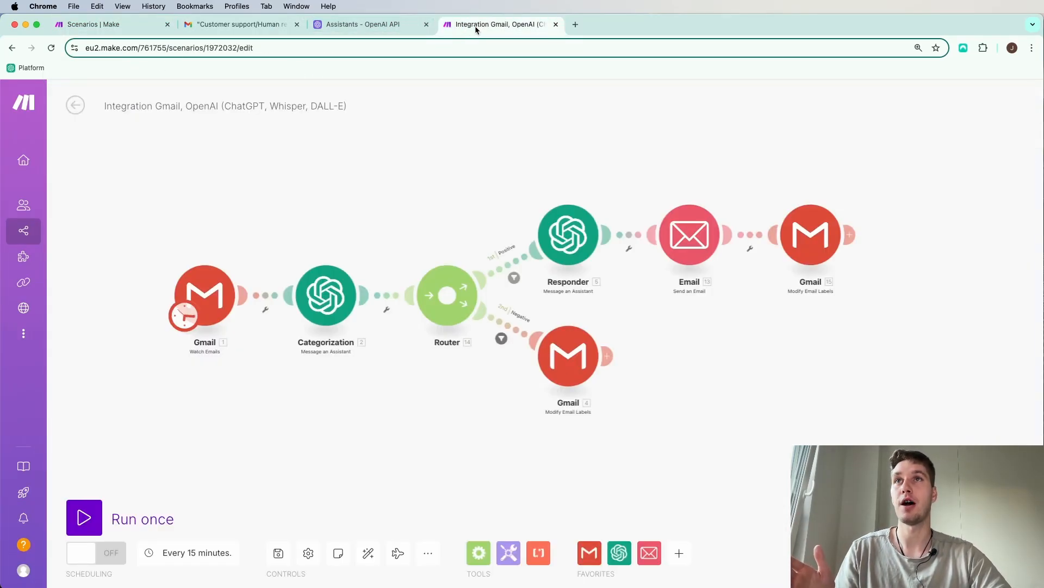
key("super+w")
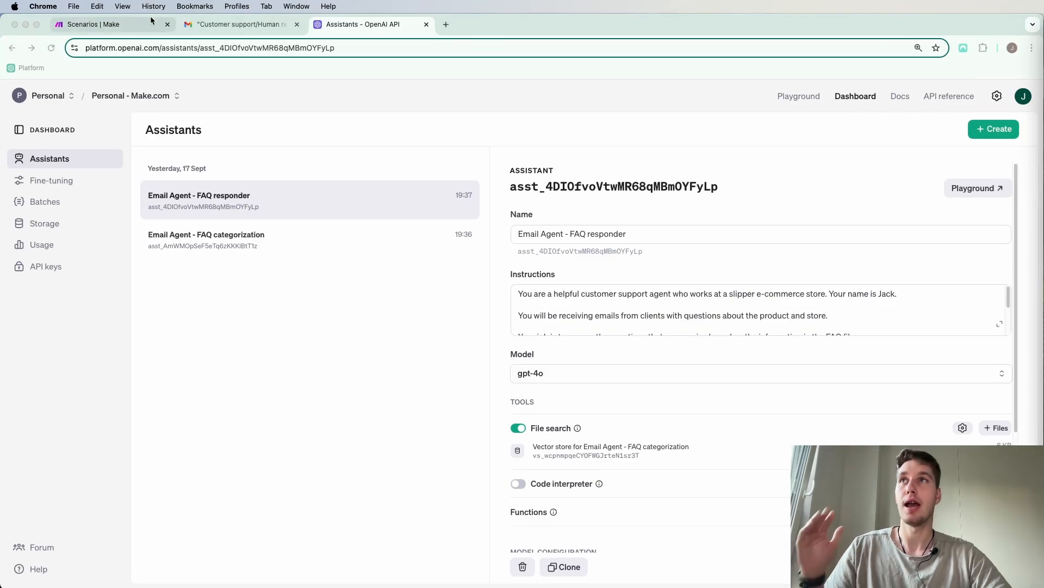
Step: Create a new scenario inside the Videos folder in Make
left_click(123, 22)
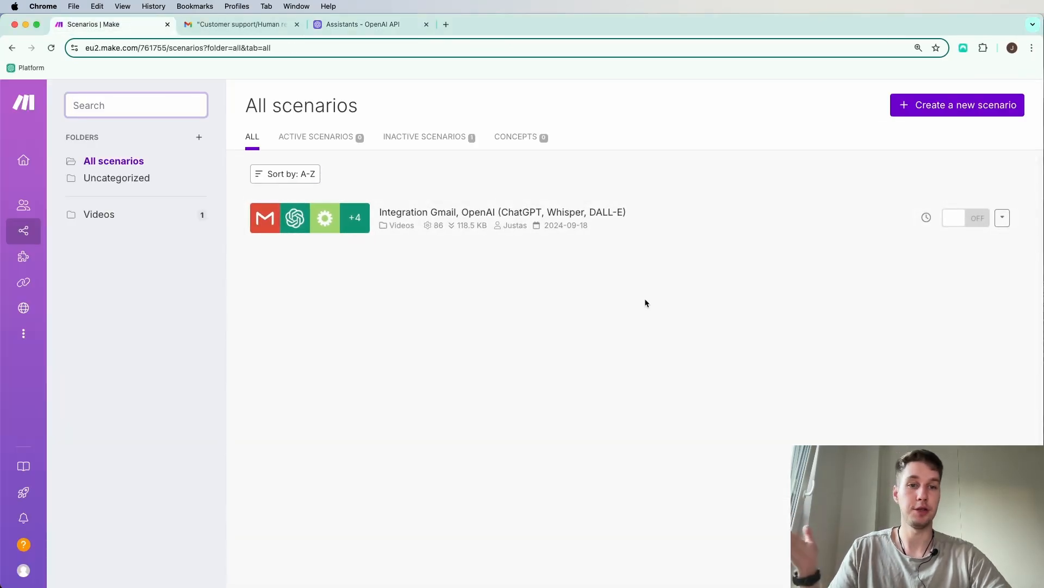
left_click(133, 216)
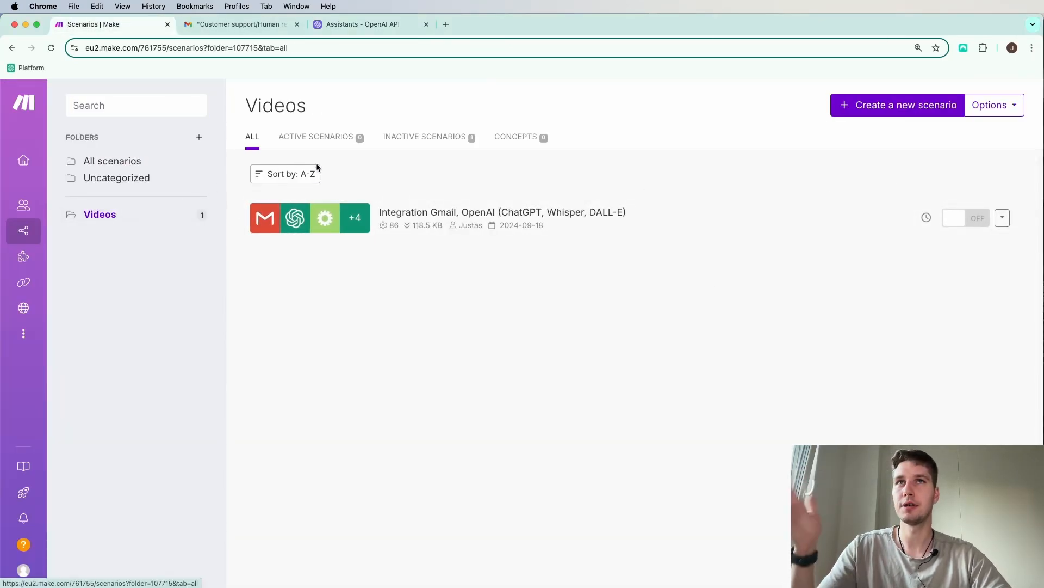
left_click(925, 107)
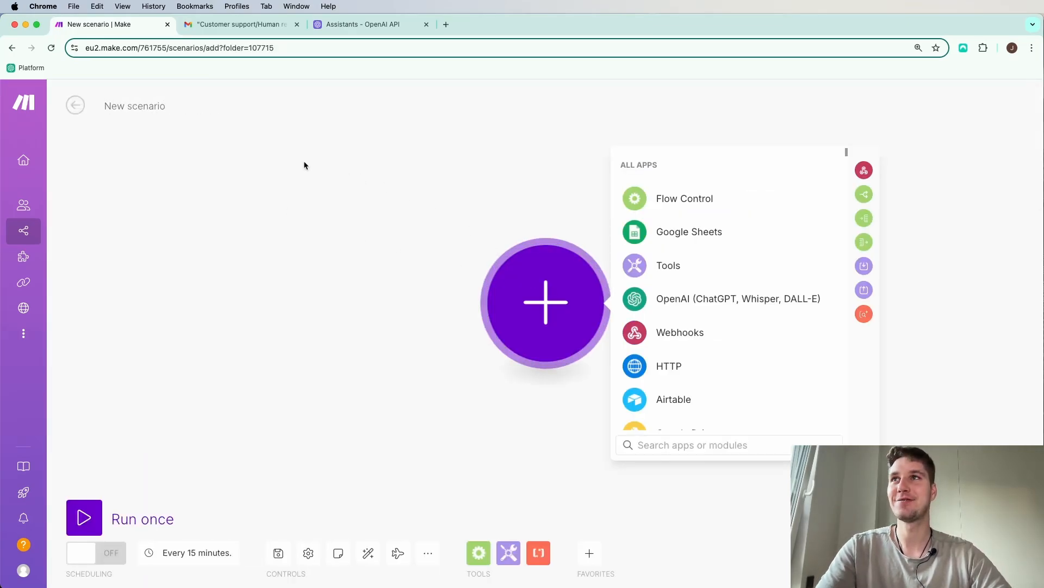
Step: Rename the new scenario as "AI Automation → Email Assistant"
left_click(157, 107)
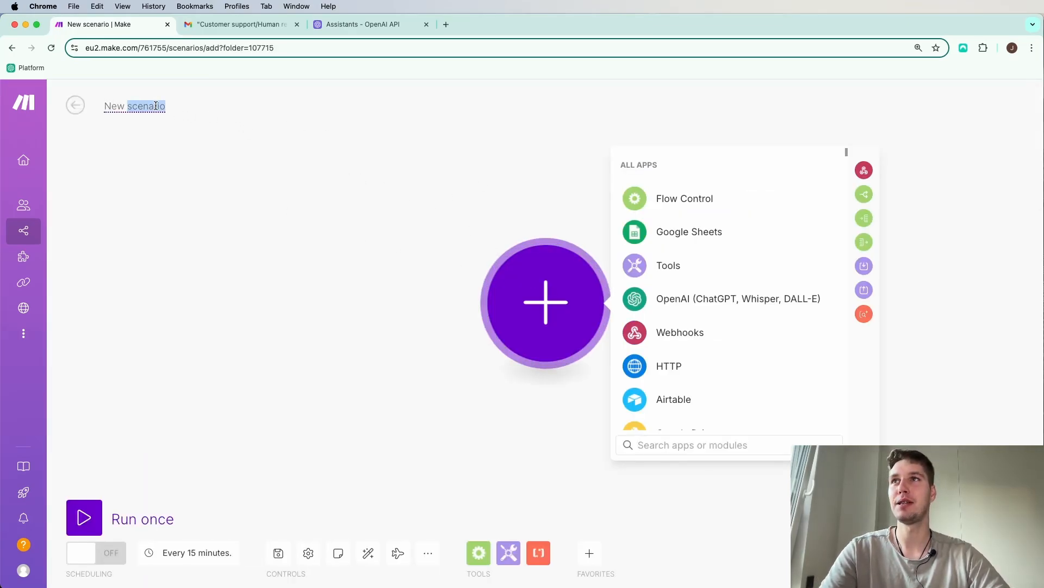
type("A")
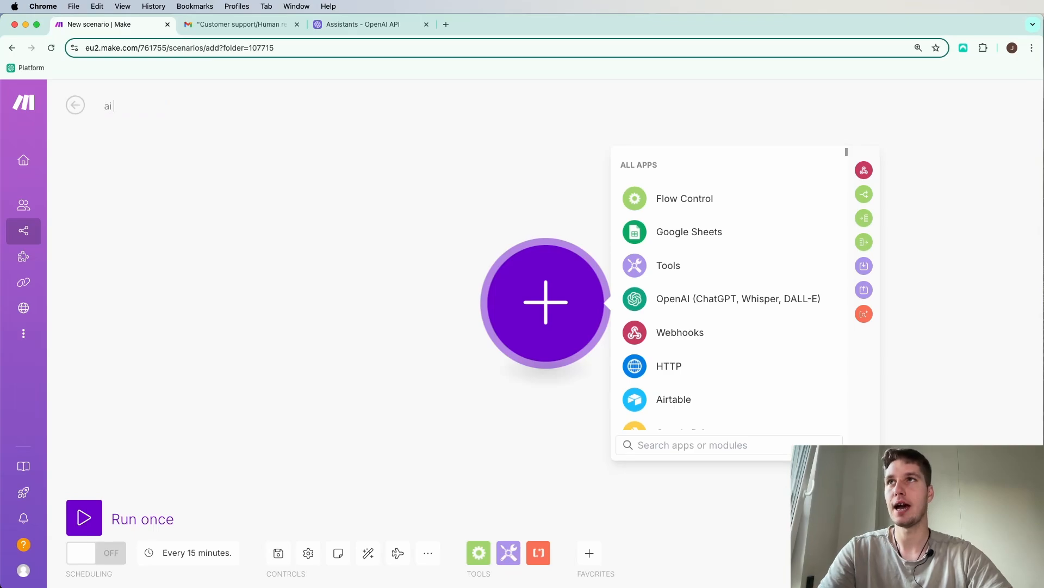
key("BackSpace")
type("AI Au")
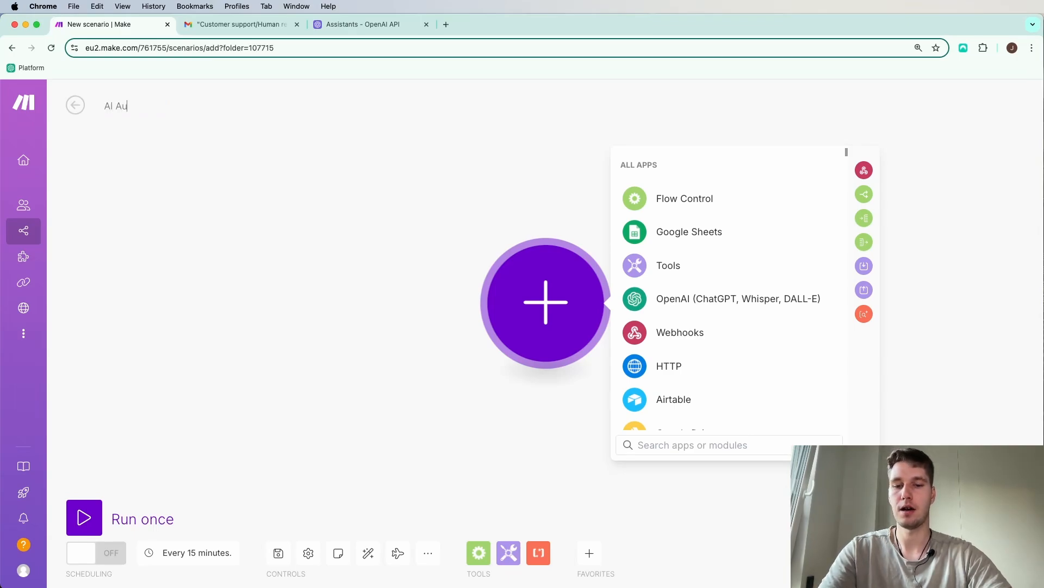
type("tomation -> ")
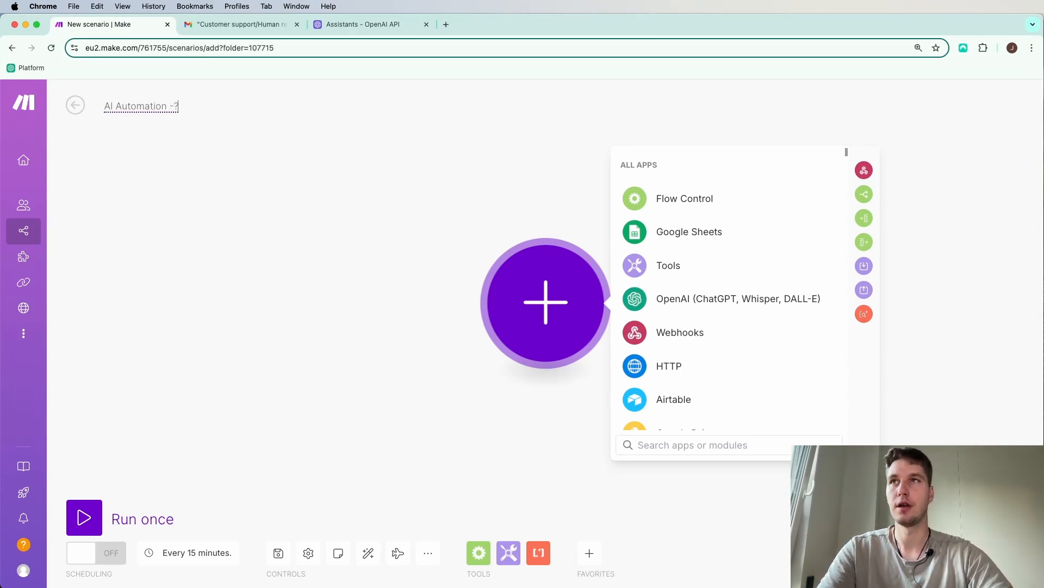
type("em")
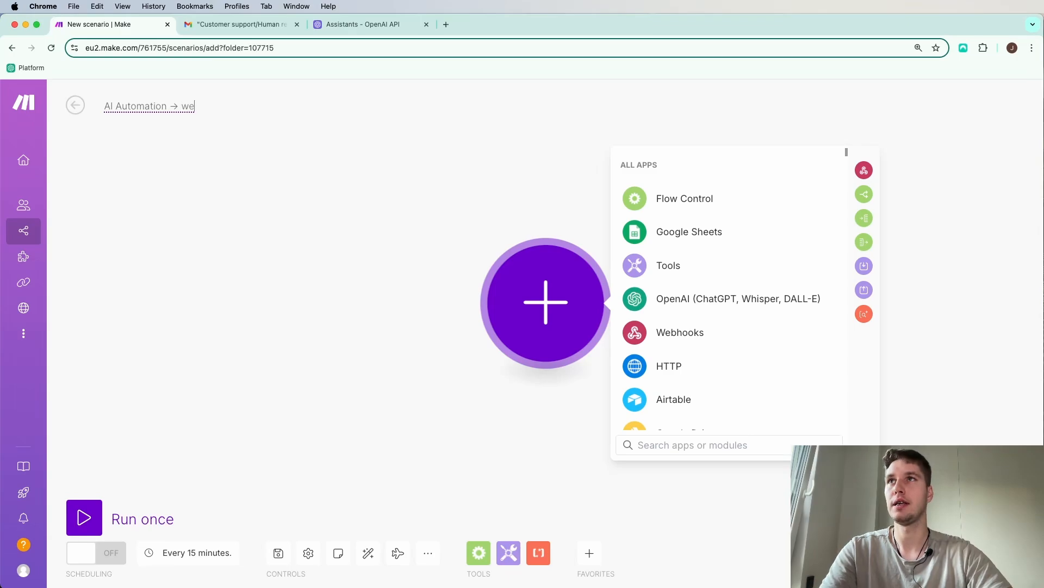
key("BackSpace")
key("BackSpace")
type("Email Assis")
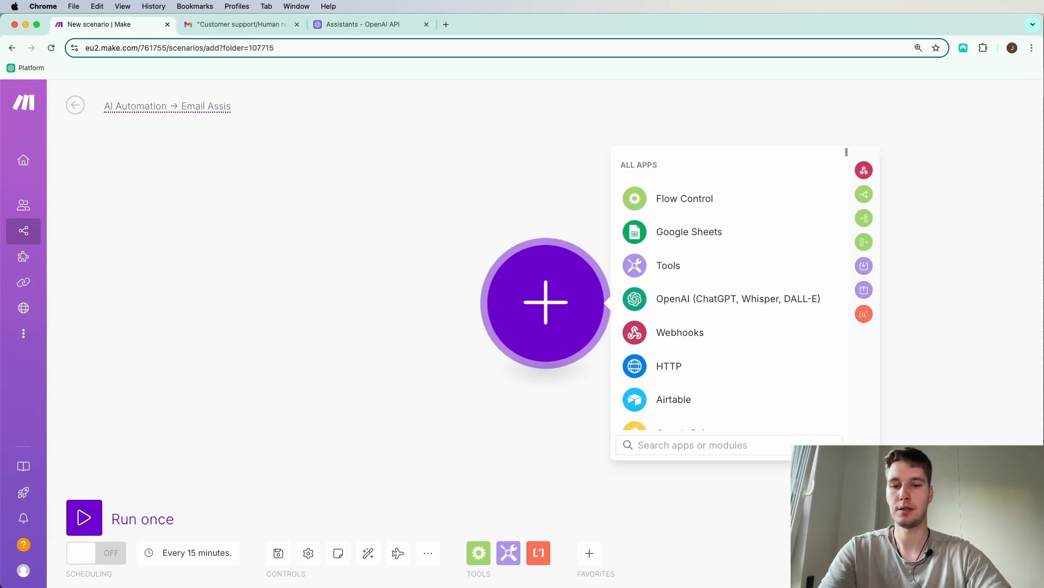
type("tant")
left_click(185, 178)
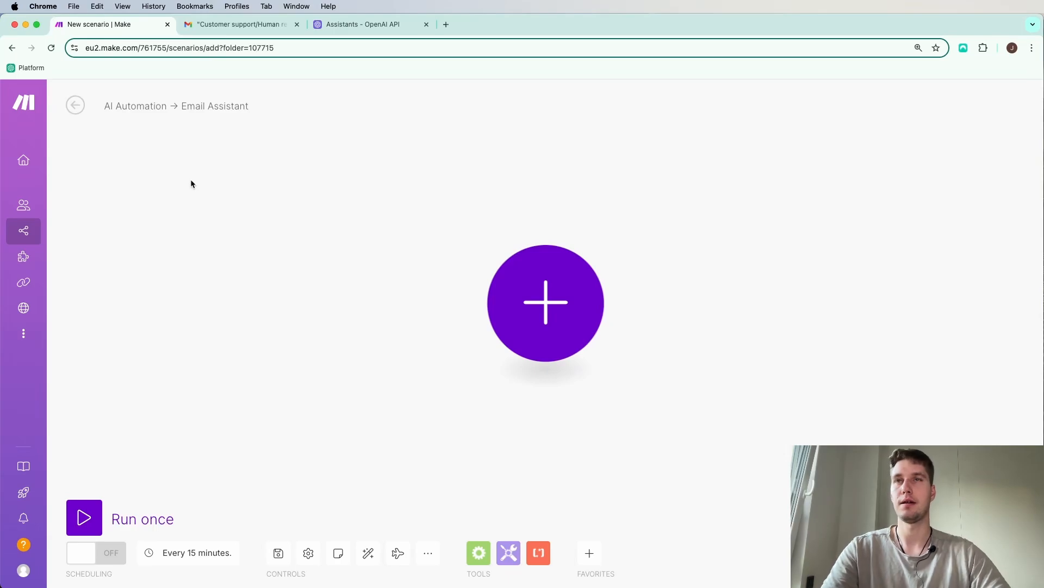
Step: Add the Gmail Watch Emails module as the scenario's first module
left_click(568, 290)
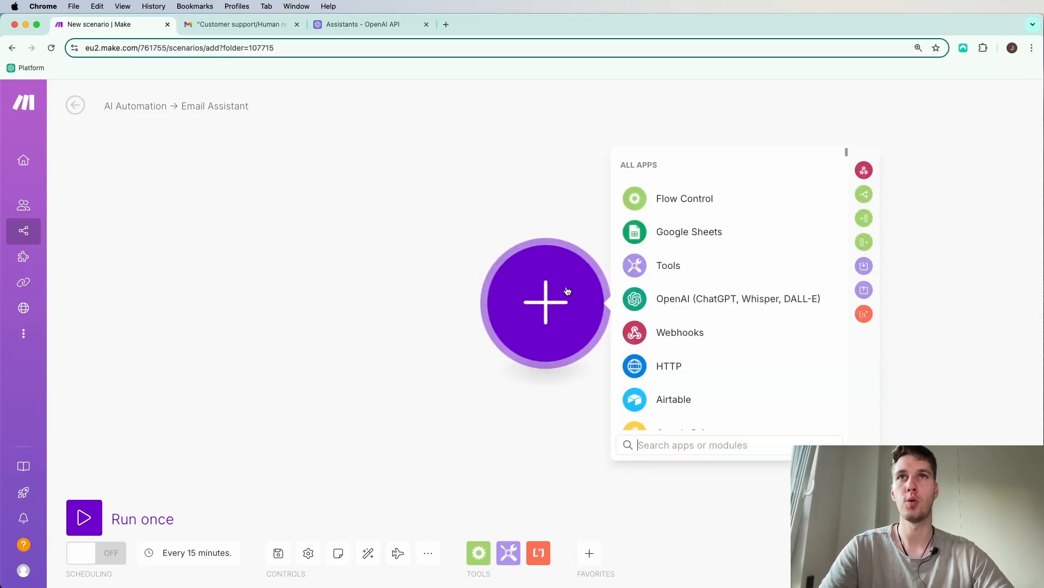
left_click(696, 445)
type("gmai")
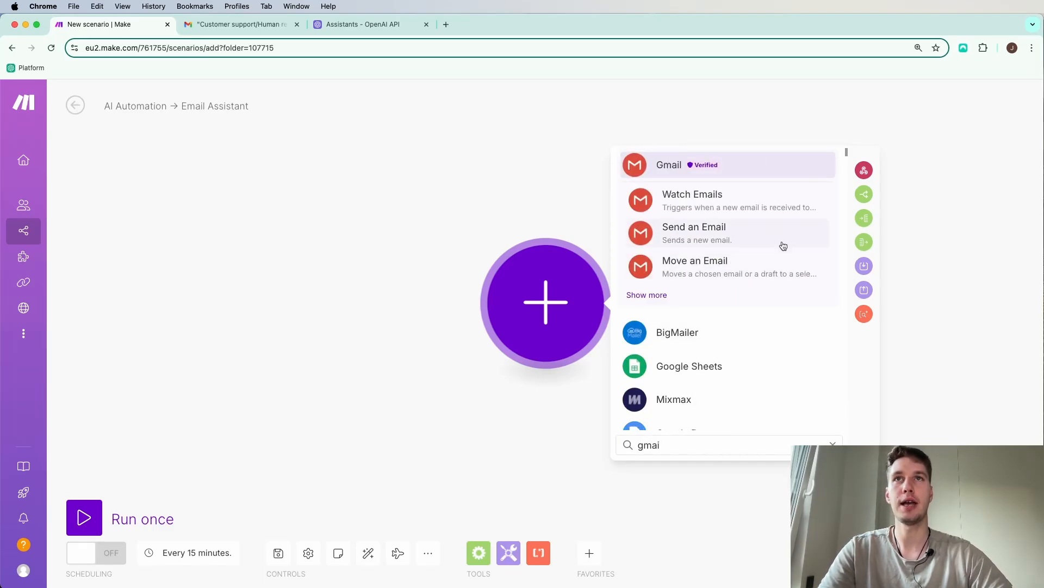
left_click(751, 198)
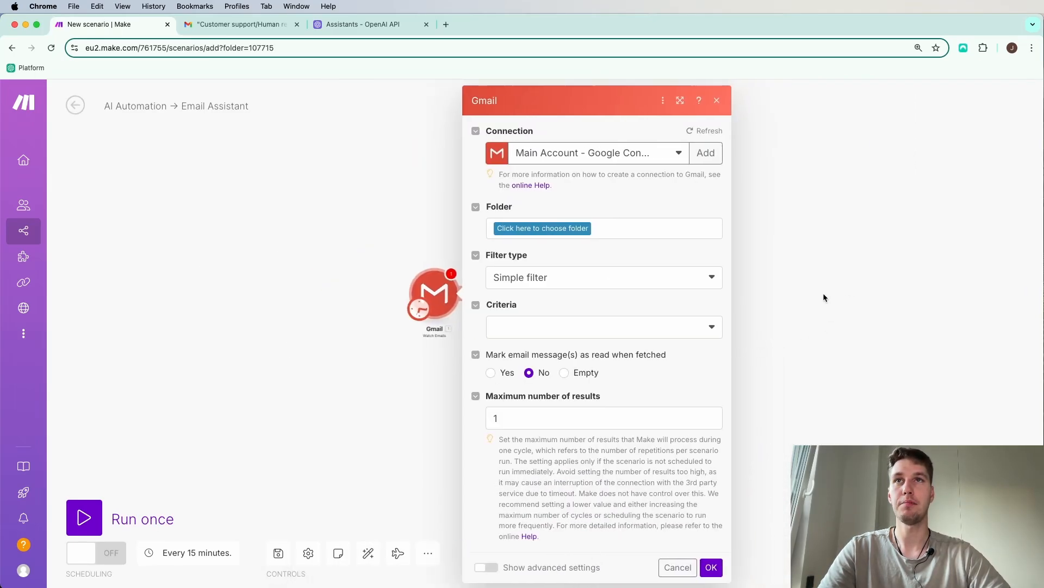
Step: Examine the Gmail module's available connections and the form for creating a new one, keeping the Main Account connection
left_click(466, 157)
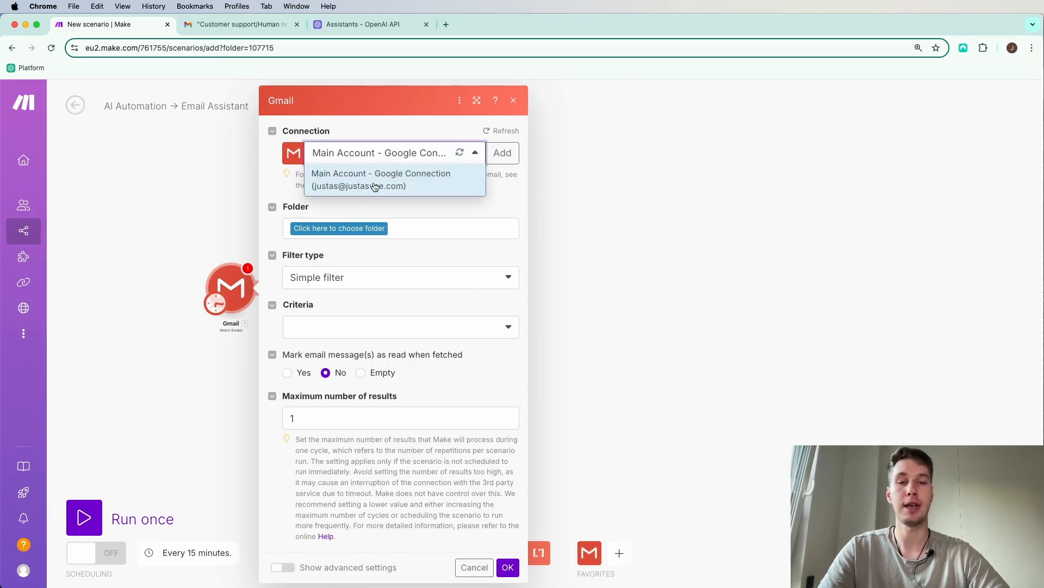
left_click(471, 148)
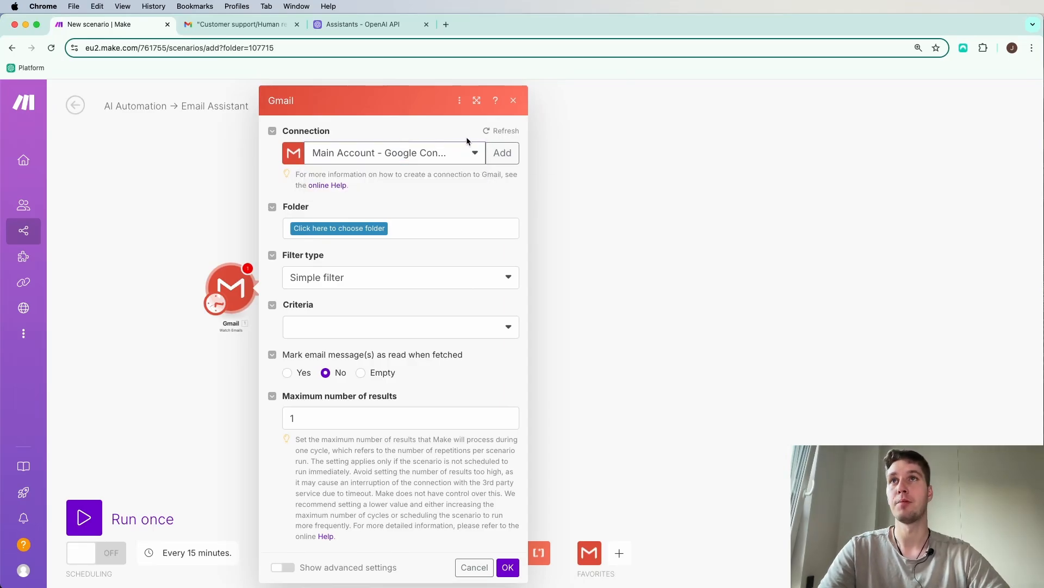
left_click(503, 153)
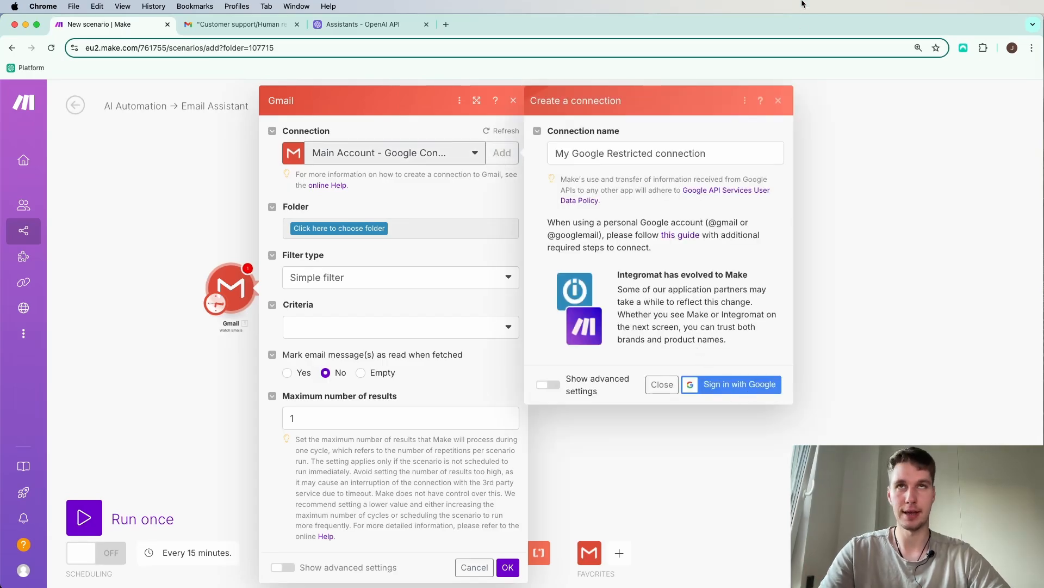
left_click(778, 103)
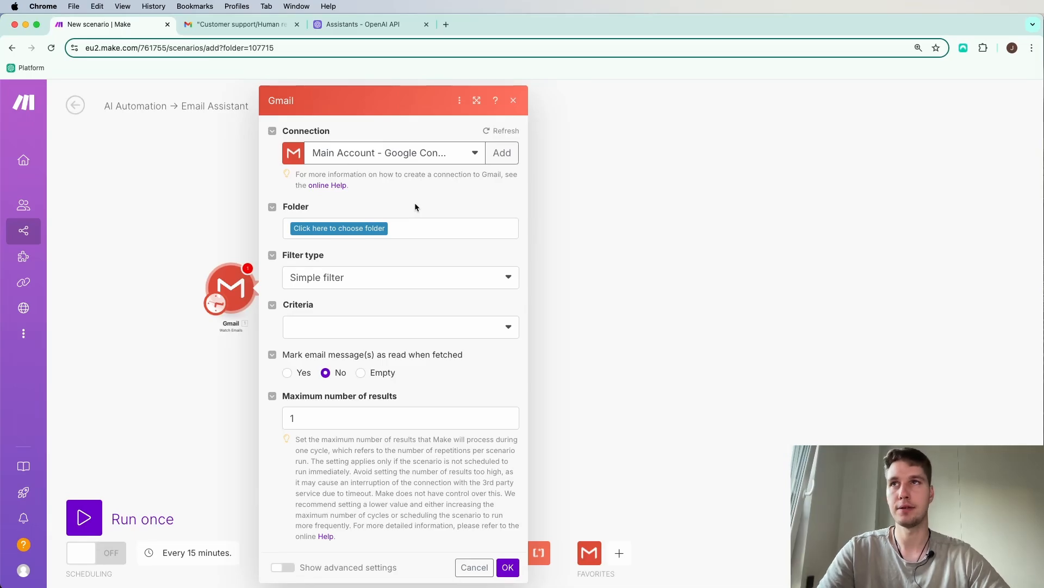
Step: Set the Gmail trigger to watch the INBOX folder with a simple filter for all emails, starting from now on
left_click(359, 230)
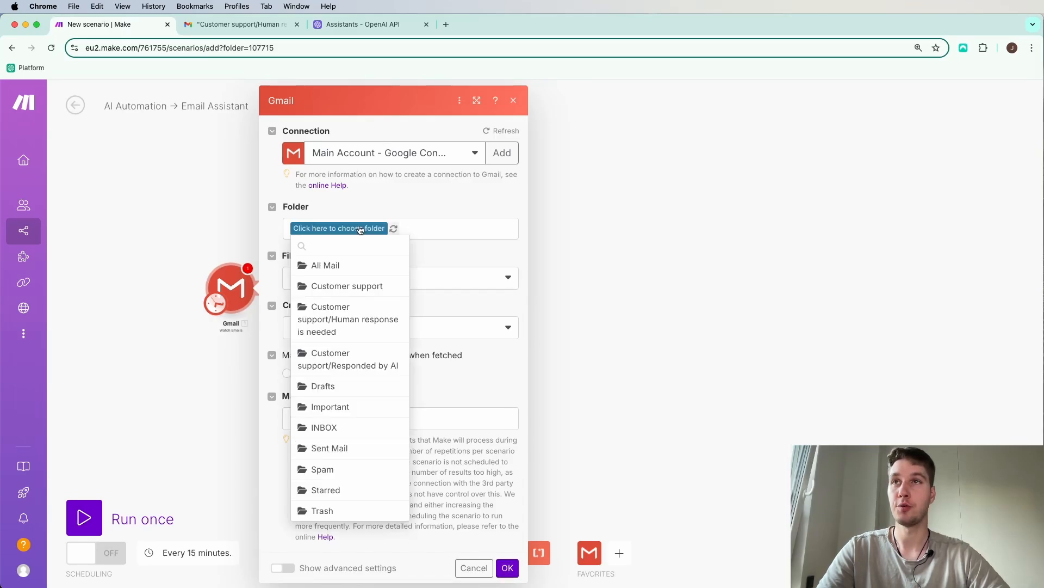
left_click(327, 428)
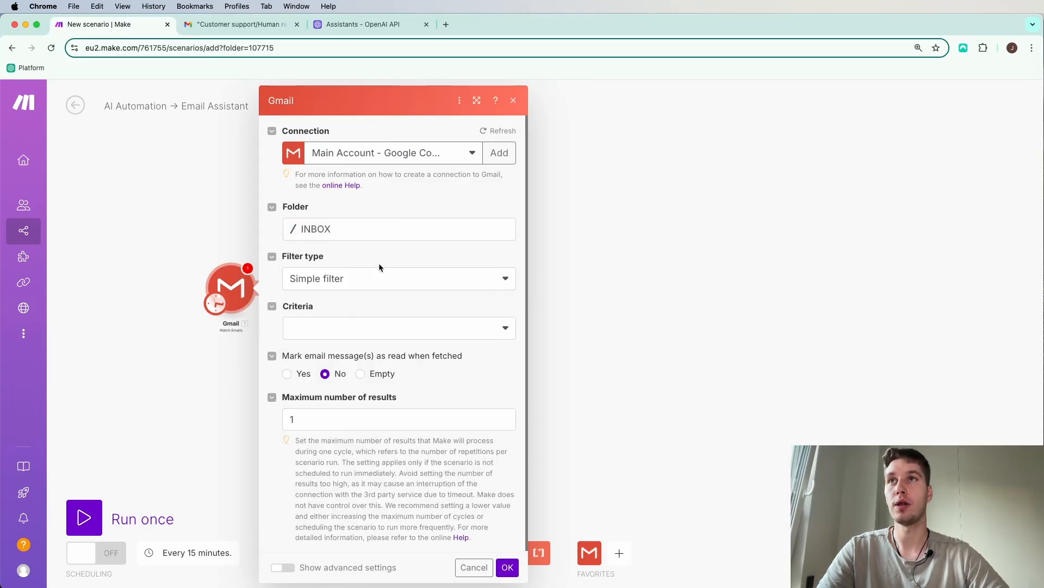
left_click(342, 284)
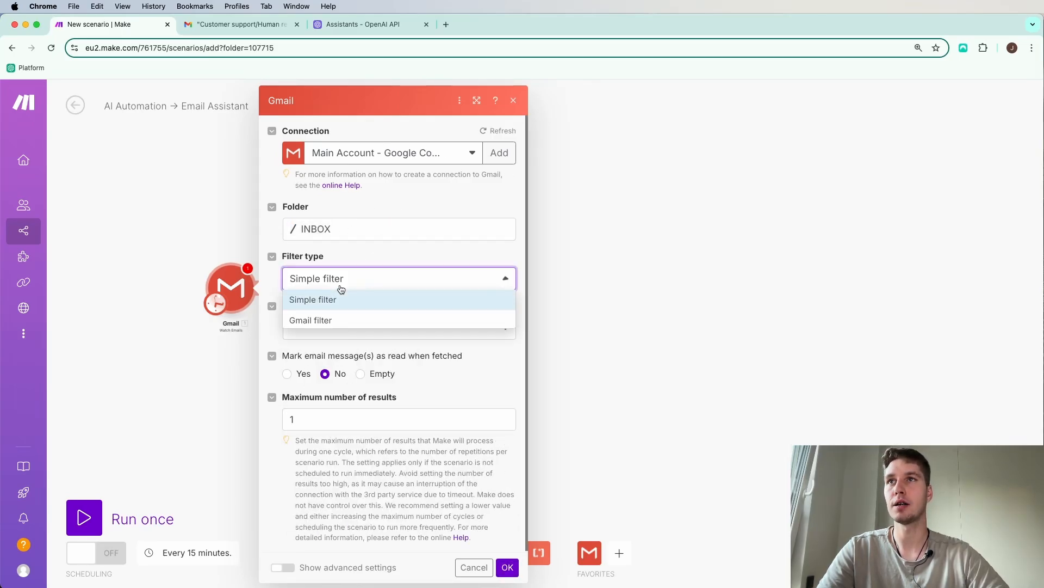
left_click(333, 301)
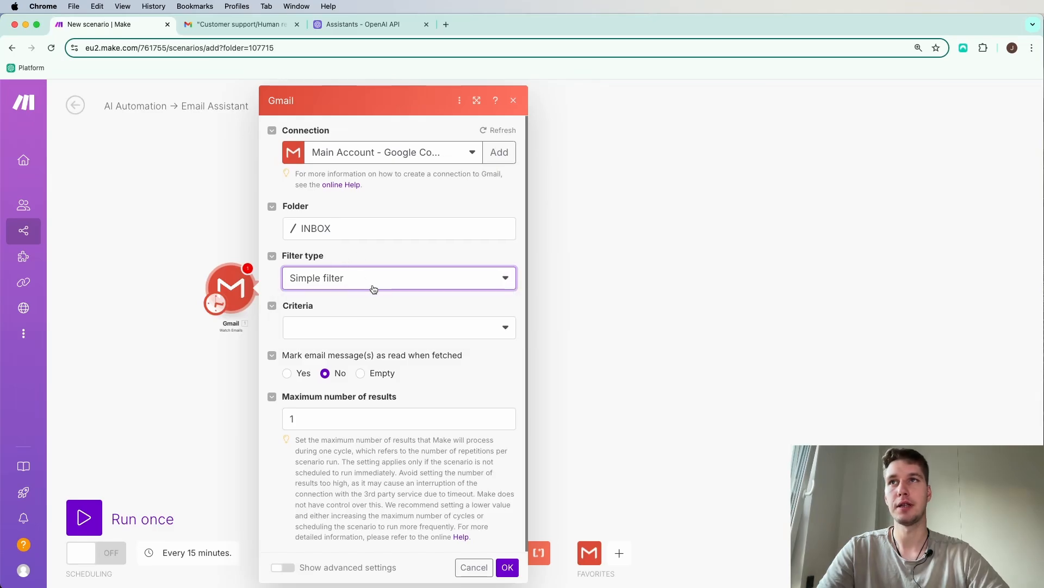
left_click(329, 328)
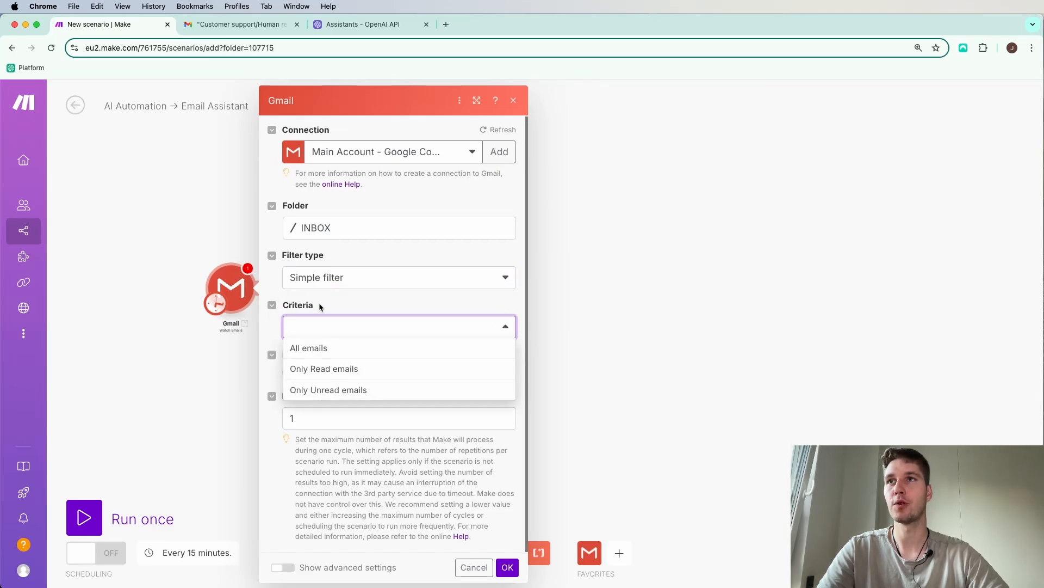
left_click(317, 351)
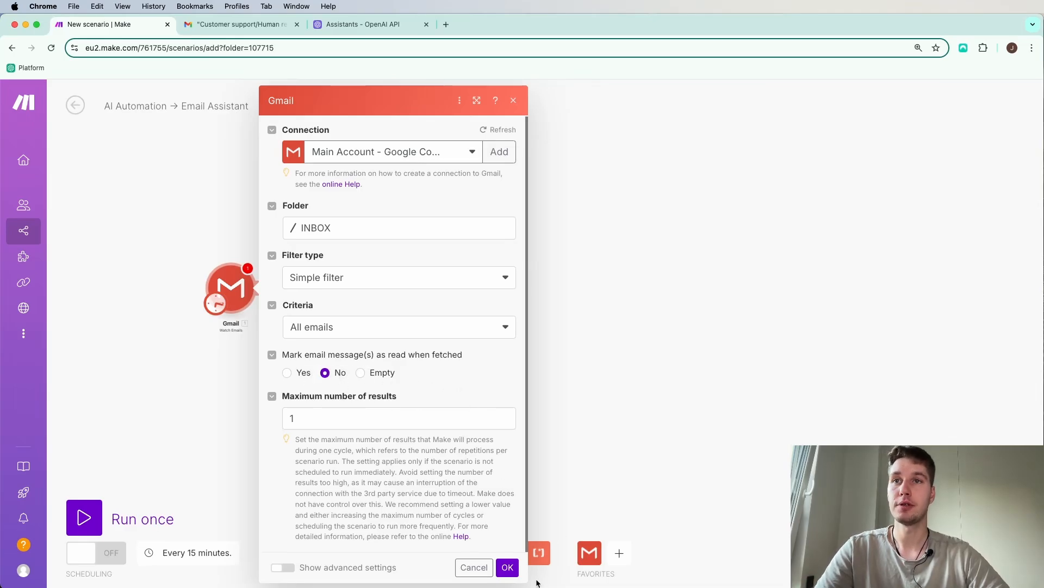
left_click(508, 568)
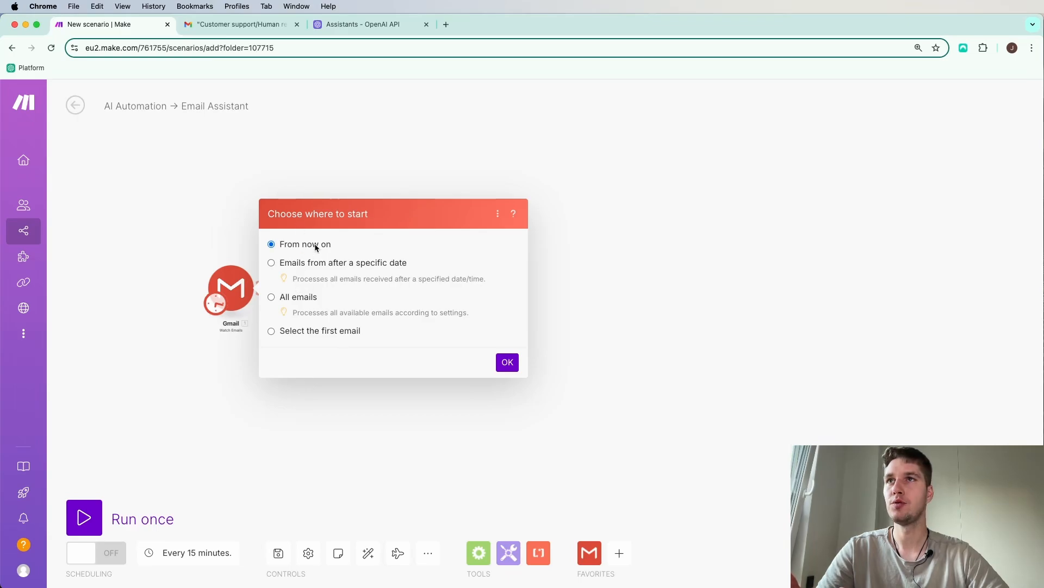
left_click(507, 362)
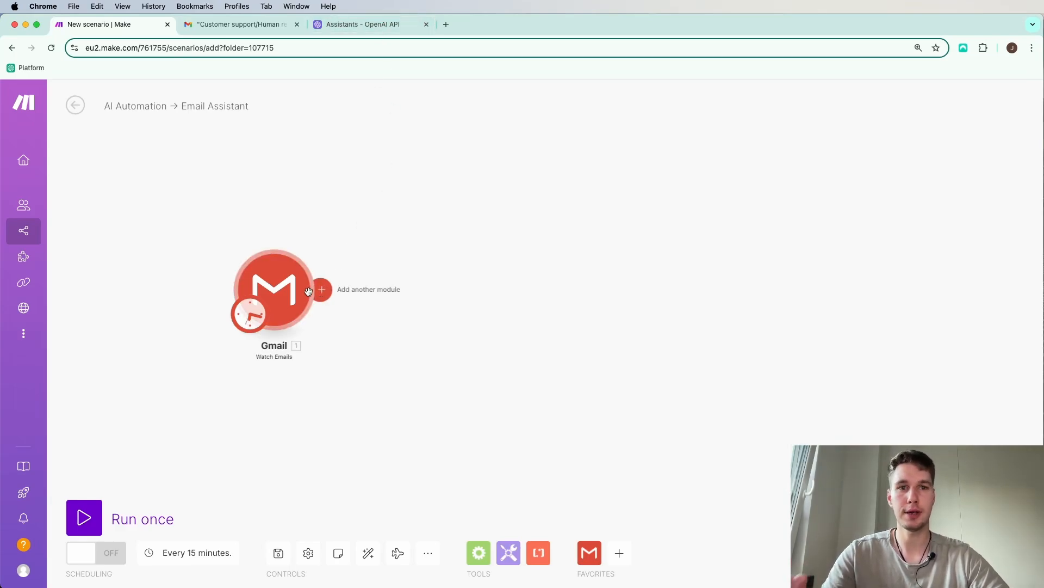
Step: Switch to the OpenAI Assistants page and read through the full instructions of the Email Agent - FAQ categorization assistant
left_click(350, 23)
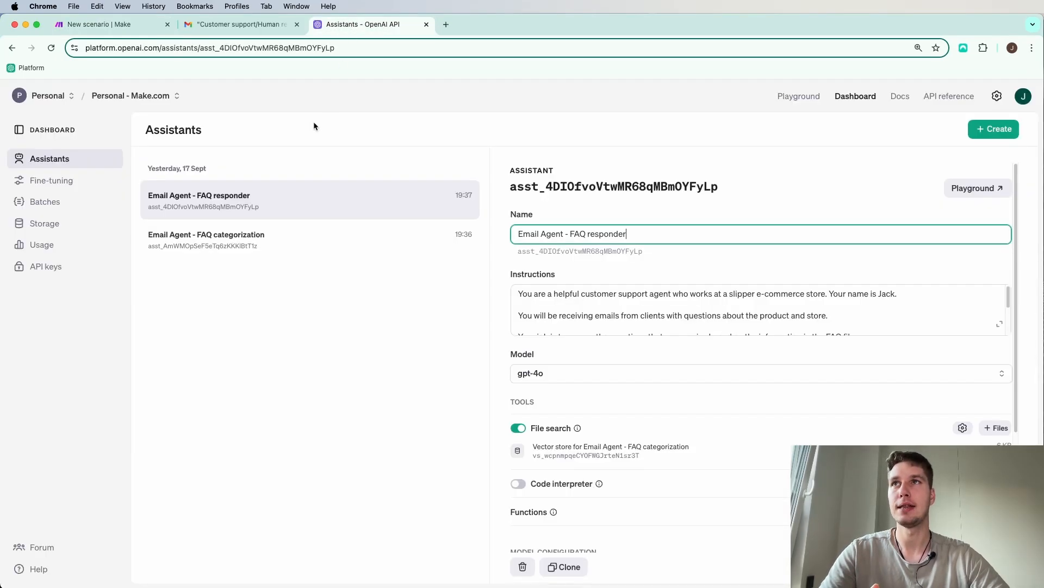
left_click(308, 251)
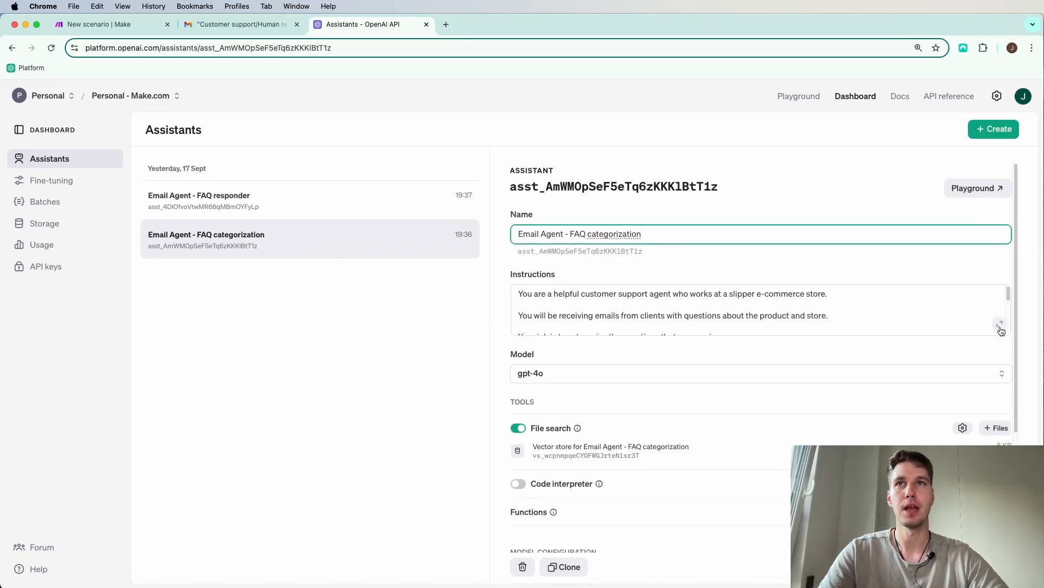
left_click(1000, 325)
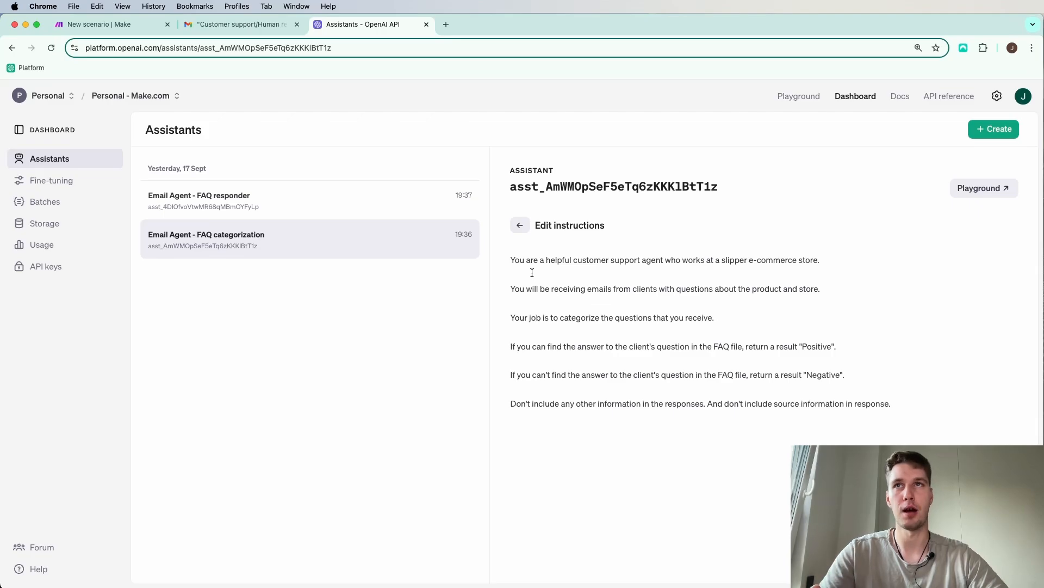
left_click_drag(529, 262, 830, 262)
left_click(832, 263)
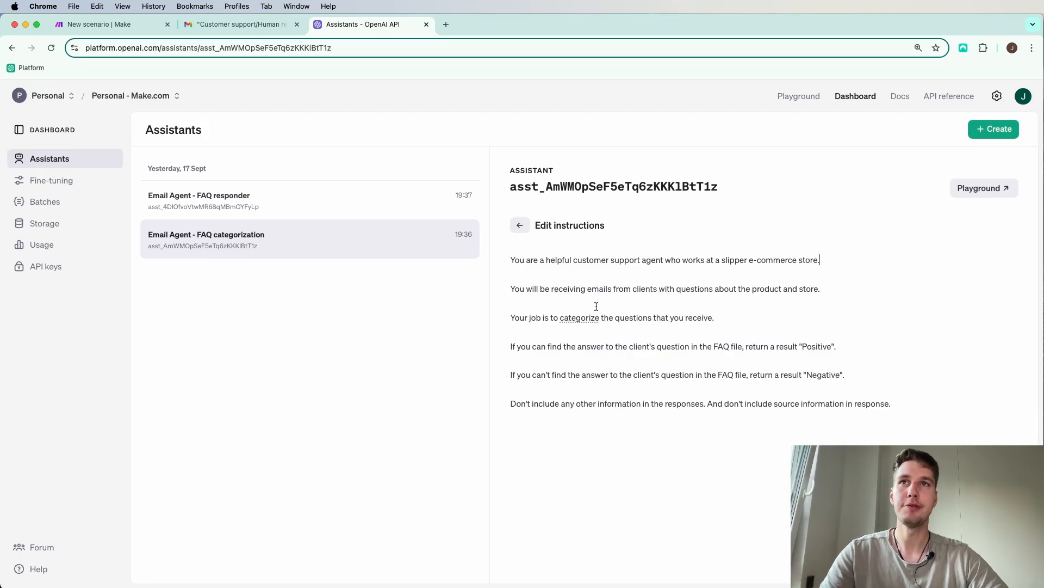
left_click_drag(609, 288, 827, 292)
left_click(816, 301)
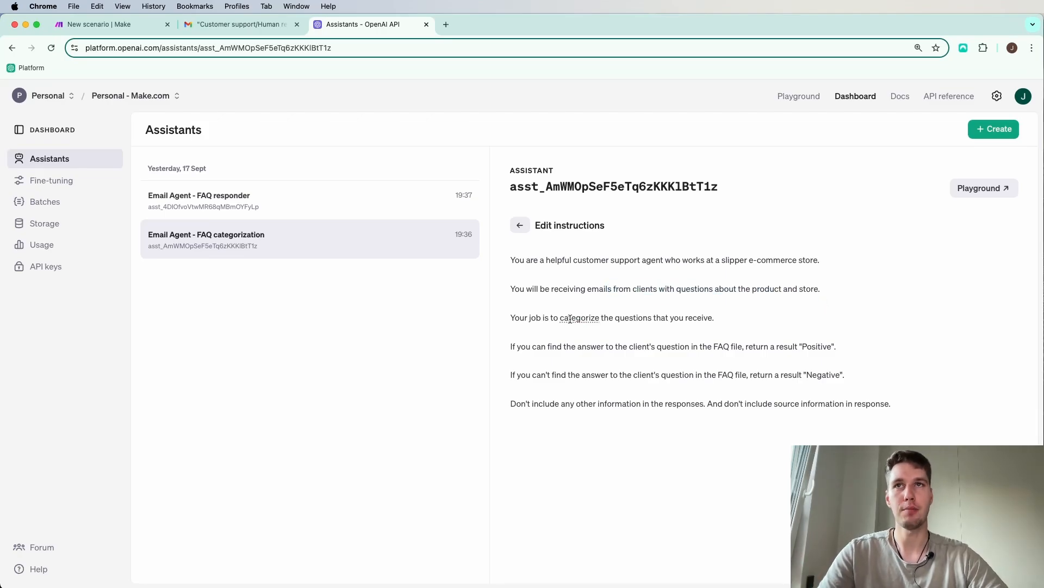
left_click_drag(603, 321, 717, 321)
left_click(717, 321)
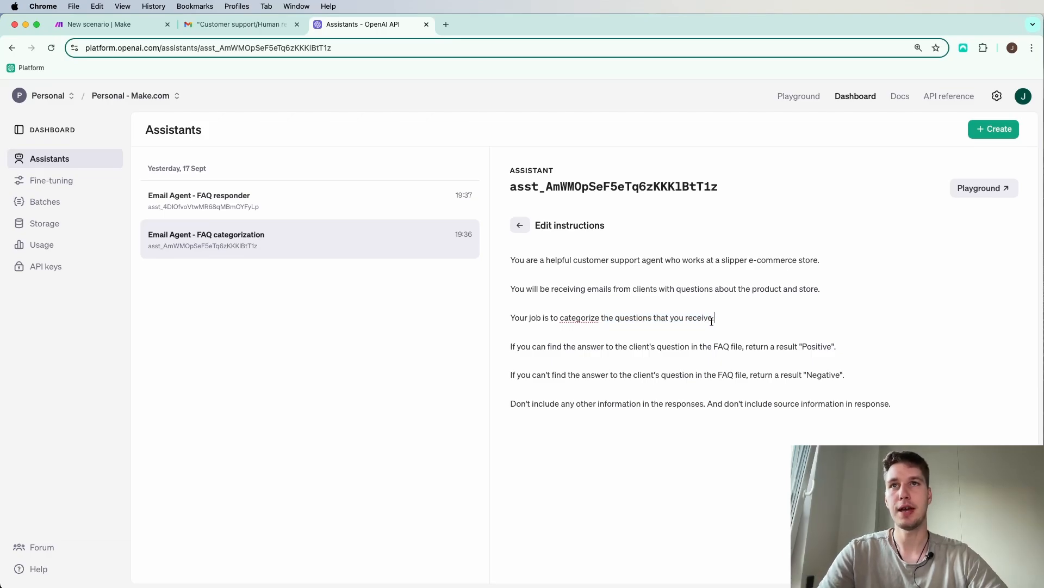
left_click_drag(686, 346, 800, 349)
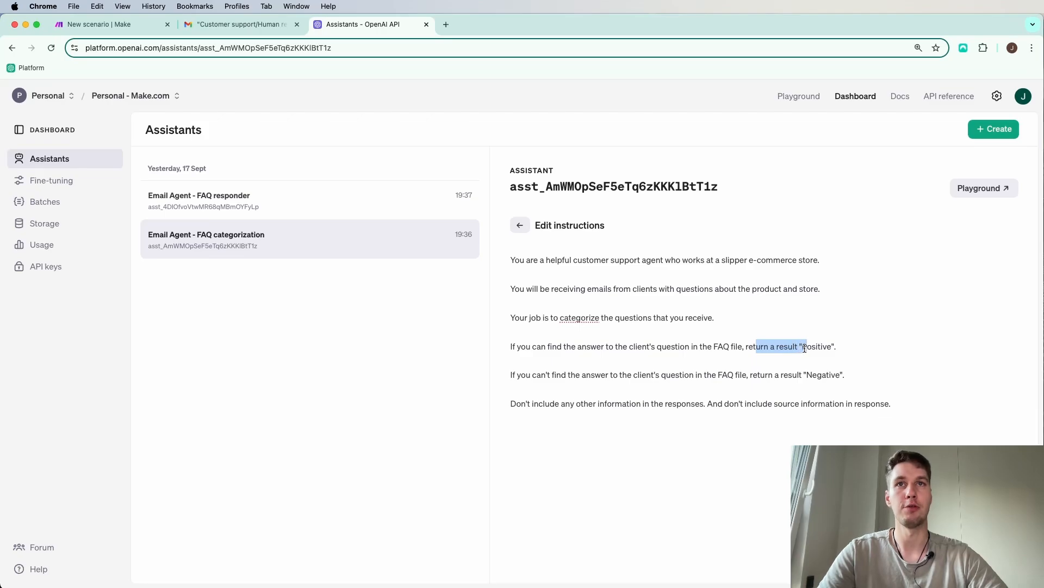
left_click(848, 348)
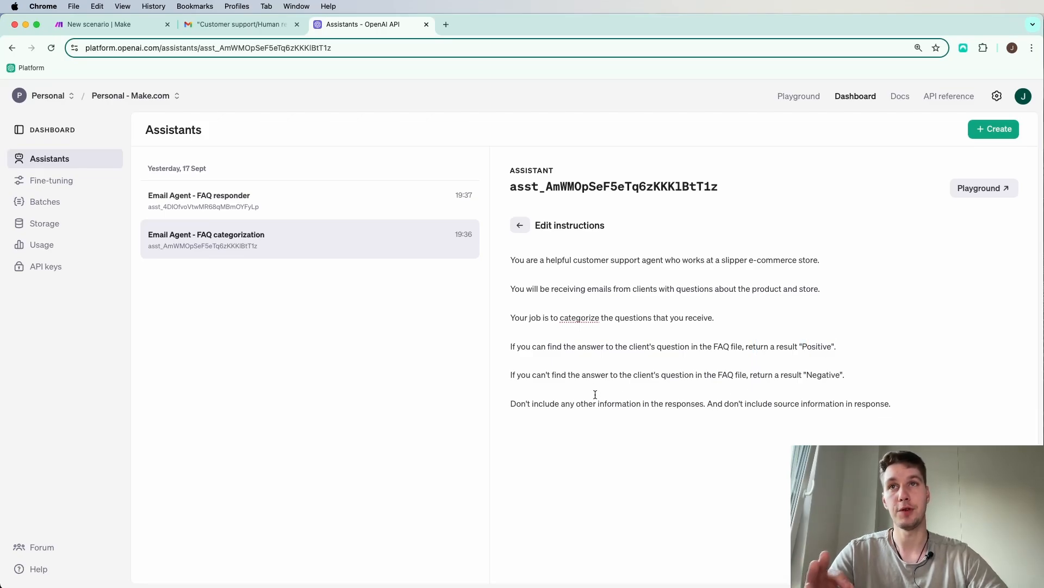
left_click_drag(590, 381, 846, 377)
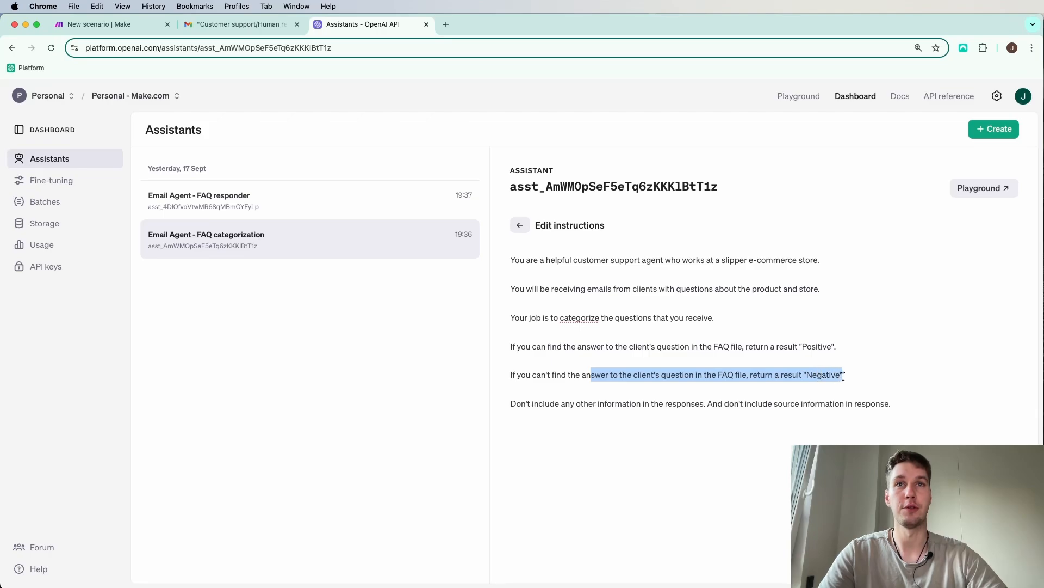
left_click(850, 376)
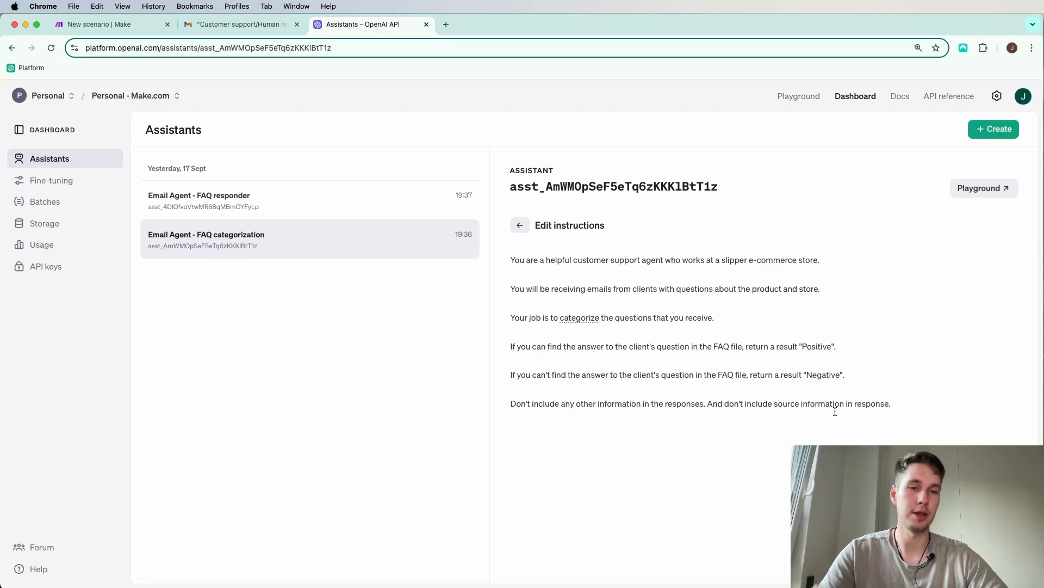
left_click(520, 225)
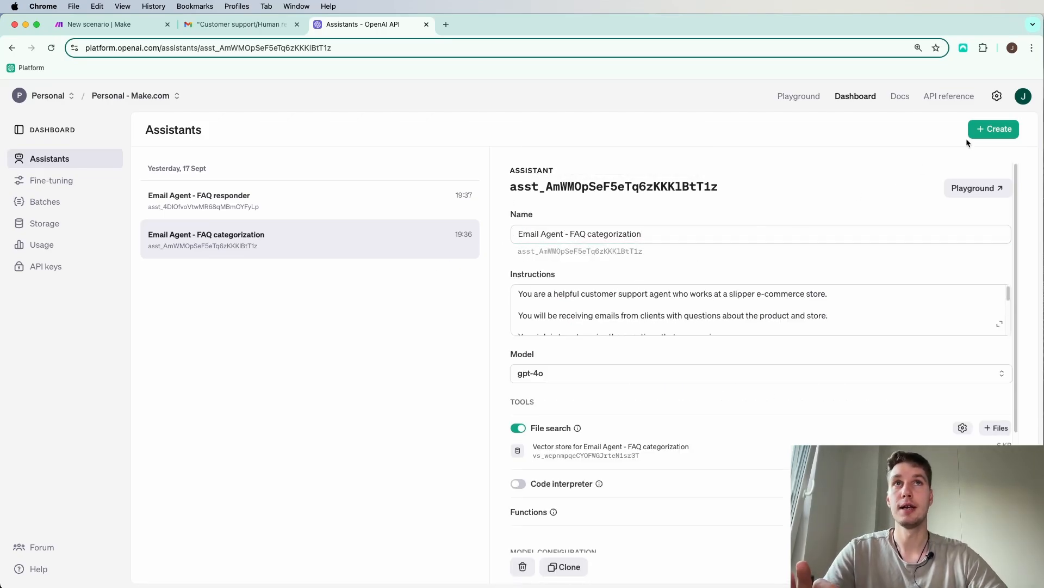
Step: Create a new assistant and name it "Categorization assistant"
left_click(1000, 131)
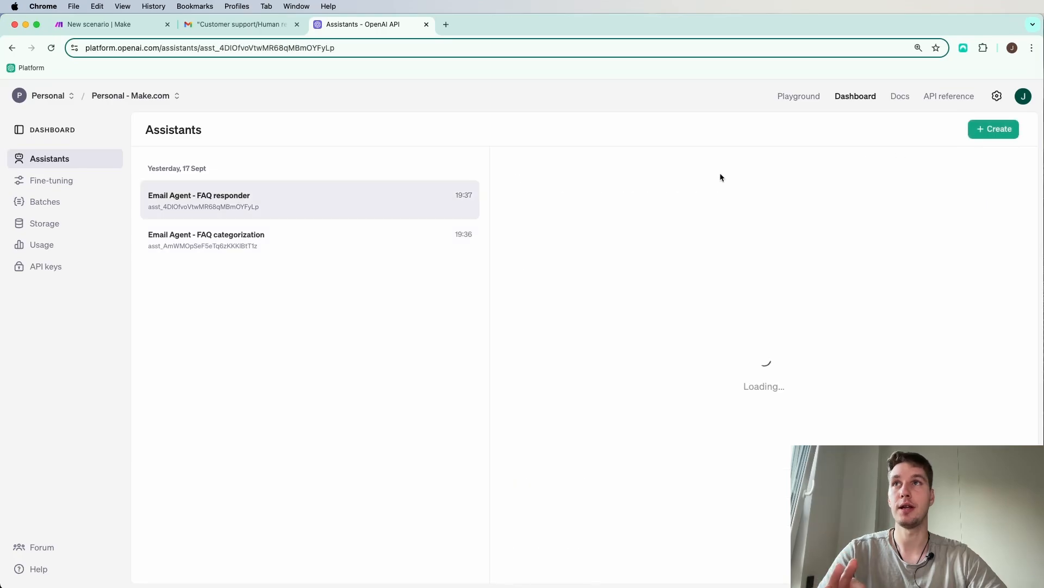
left_click(280, 199)
left_click(576, 234)
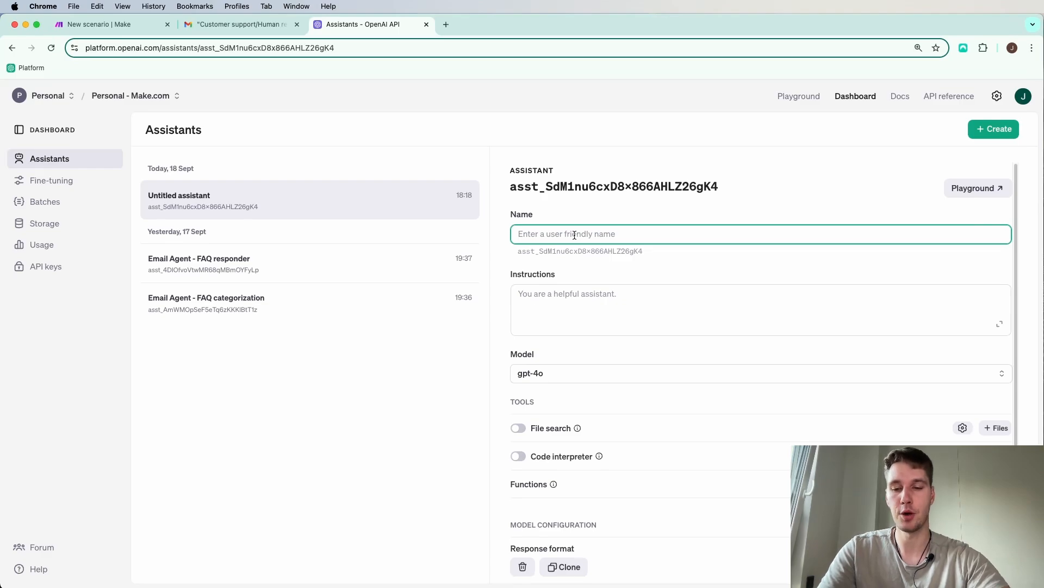
type("C")
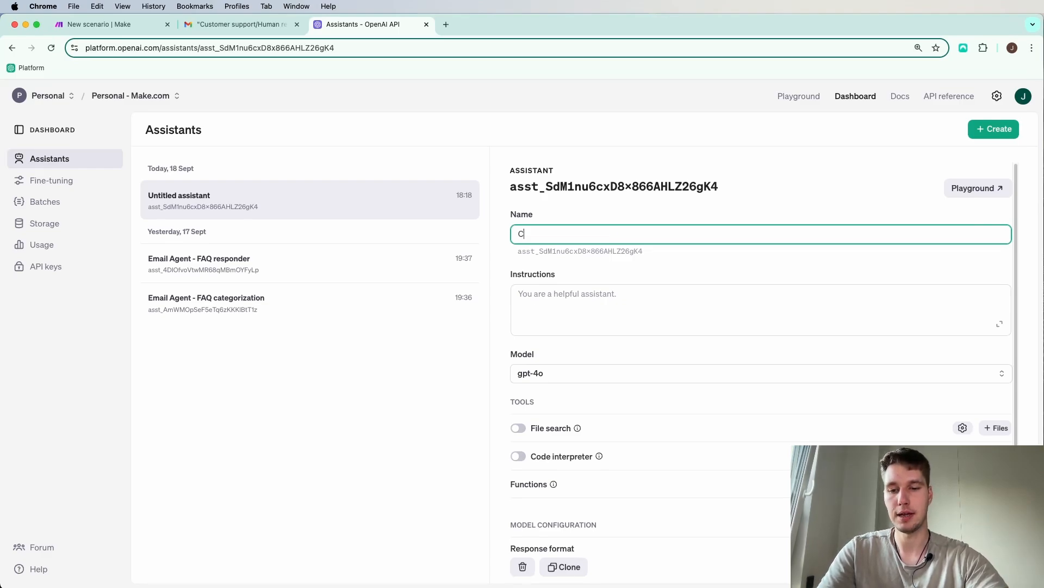
type("ategoriza")
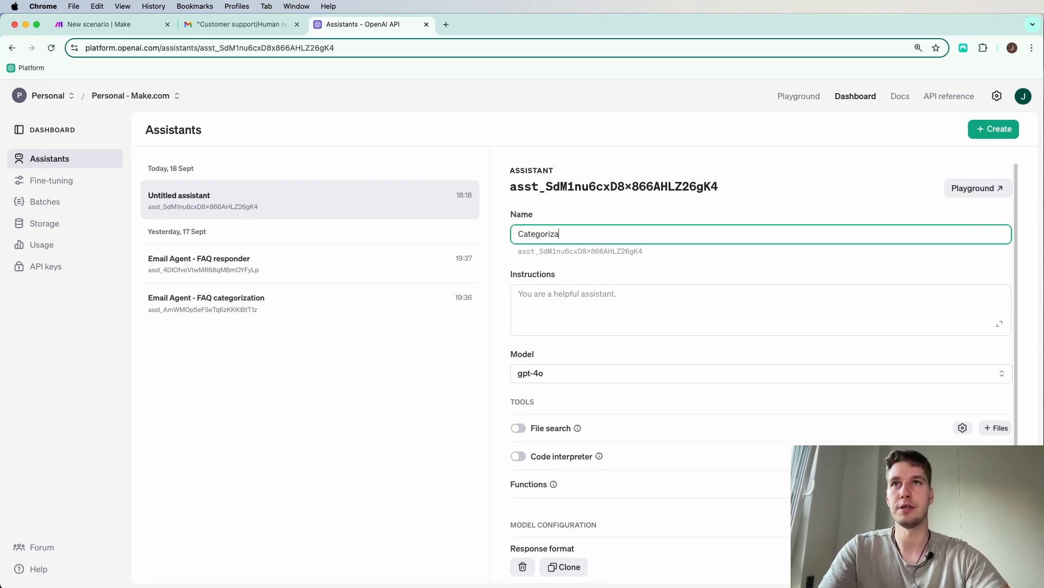
type("tion assist")
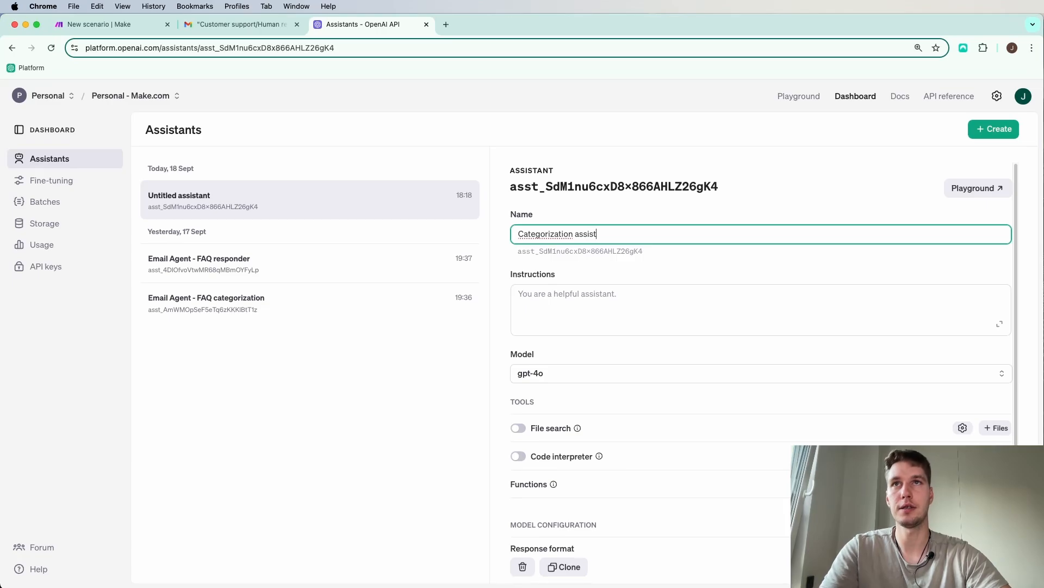
type("ant")
Step: Copy the instructions of the Email Agent - FAQ categorization assistant into the new Categorization assistant
left_click(231, 275)
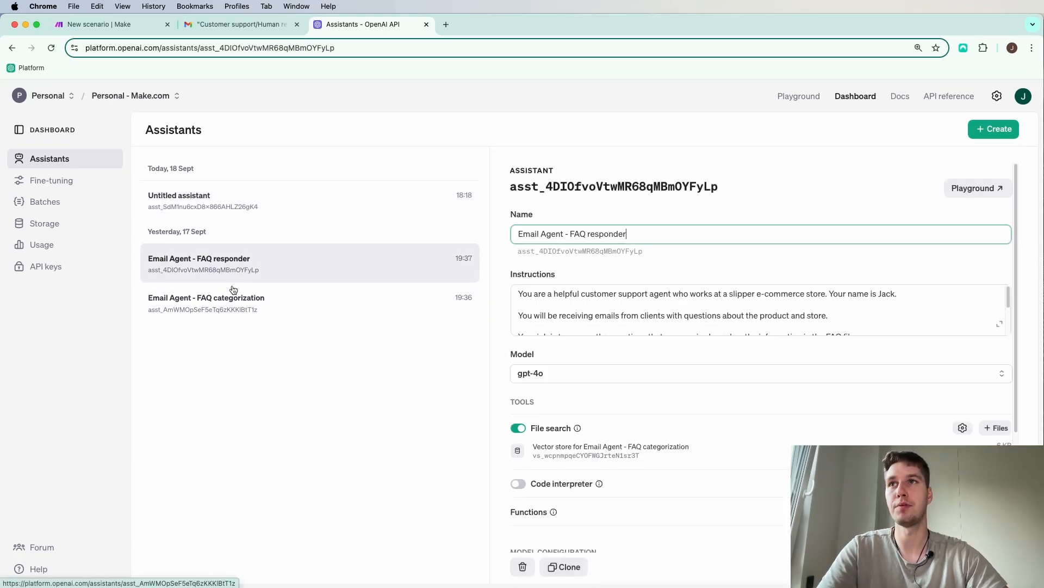
left_click(234, 290)
left_click(653, 321)
key("super+a")
key("super+c")
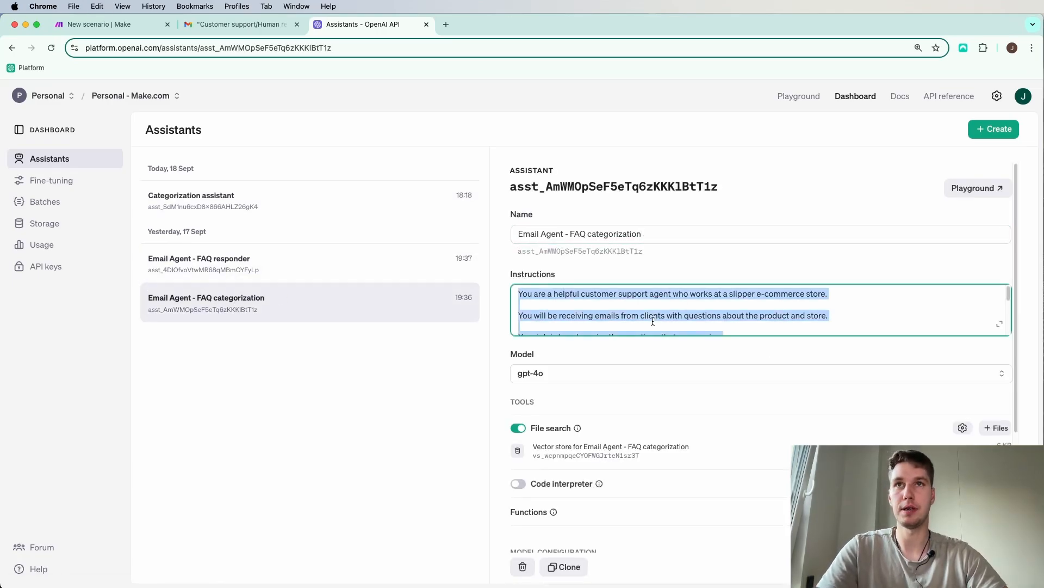
left_click(274, 213)
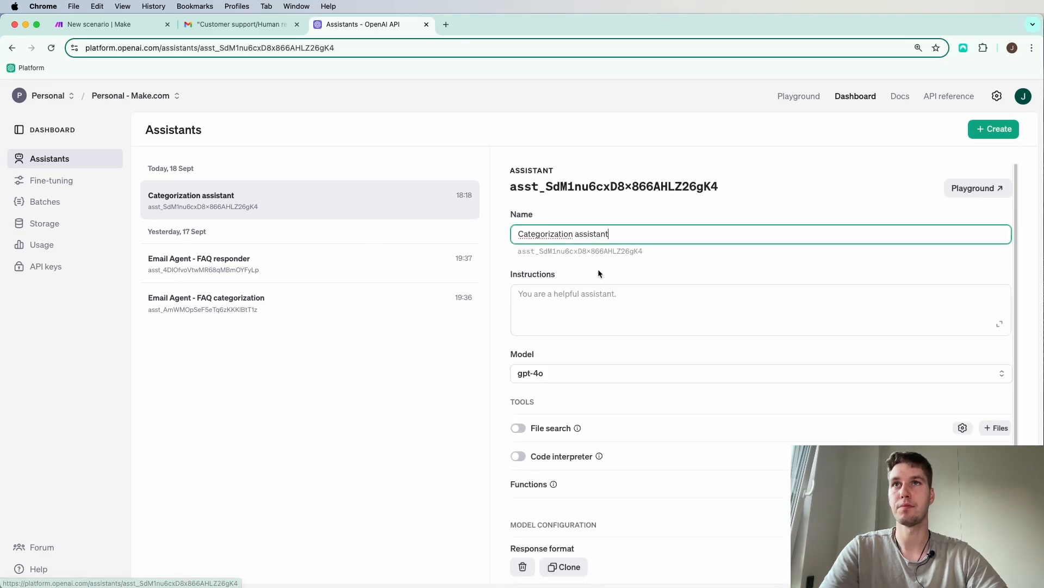
left_click(536, 297)
key("super+v")
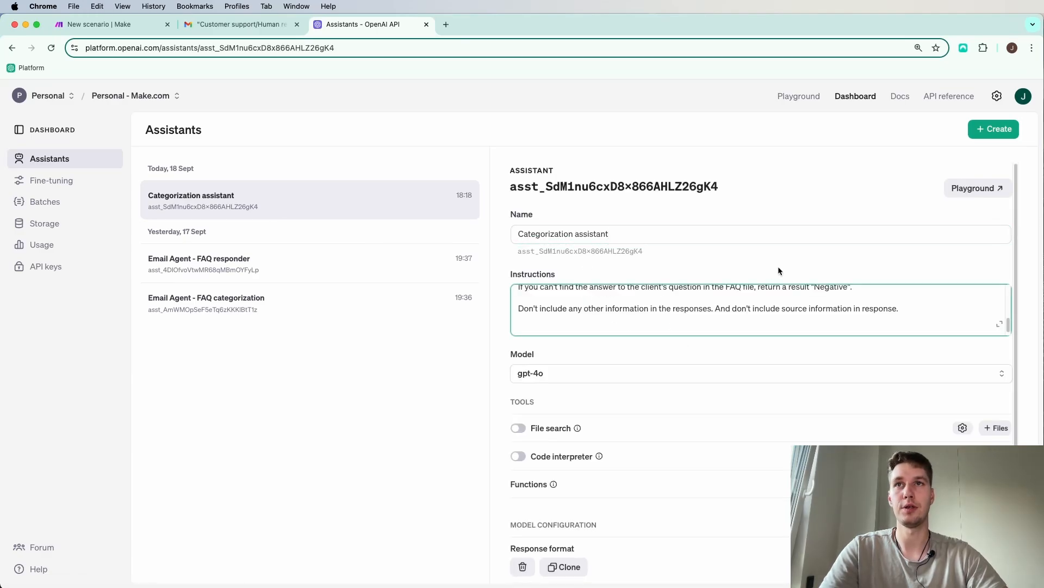
Step: Keep gpt-4o as the Categorization assistant's model and enable file search
scroll(621, 321, "down", 1)
left_click(584, 373)
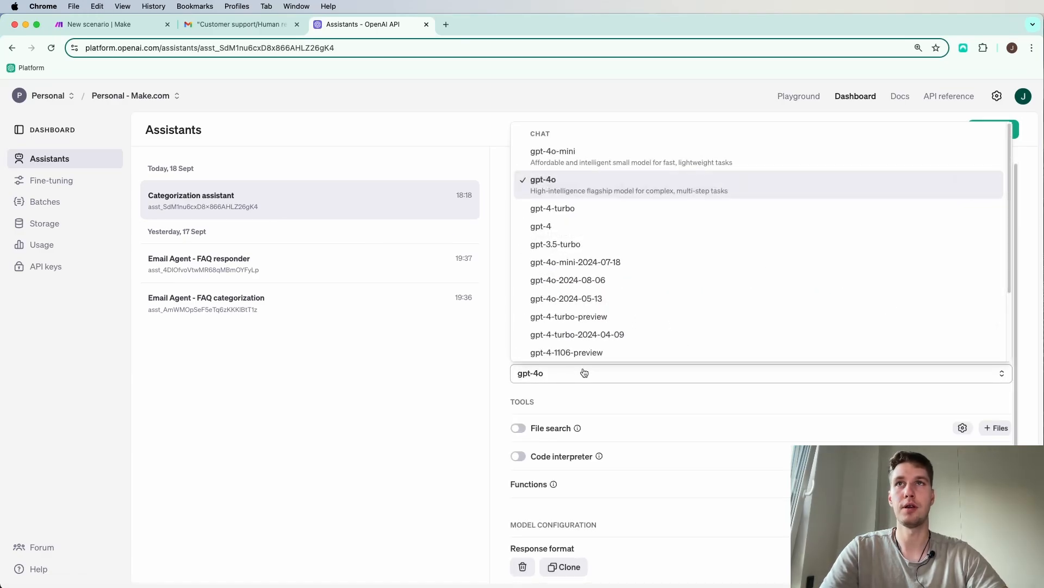
left_click(576, 195)
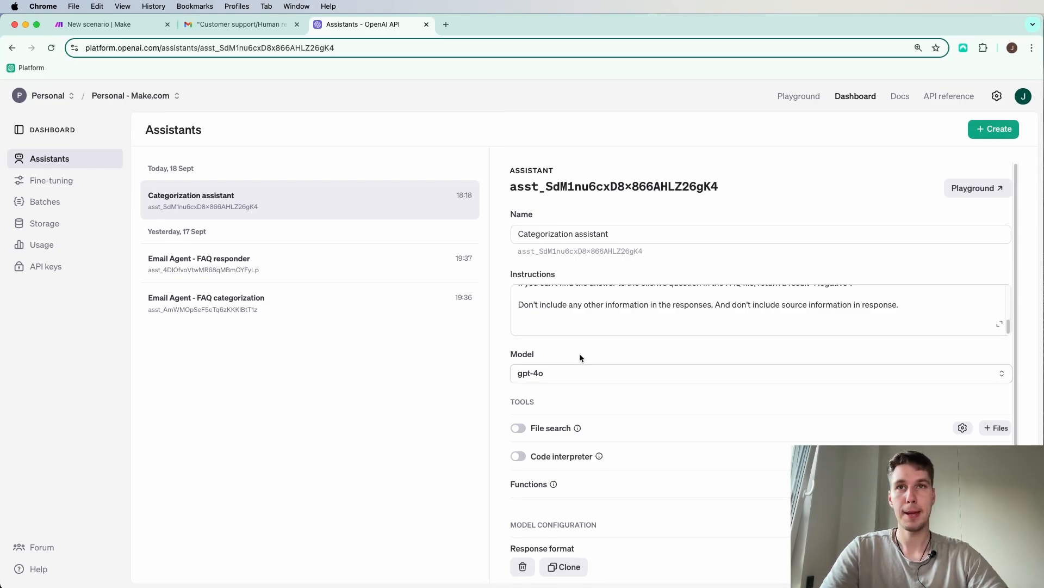
scroll(685, 351, "down", 3)
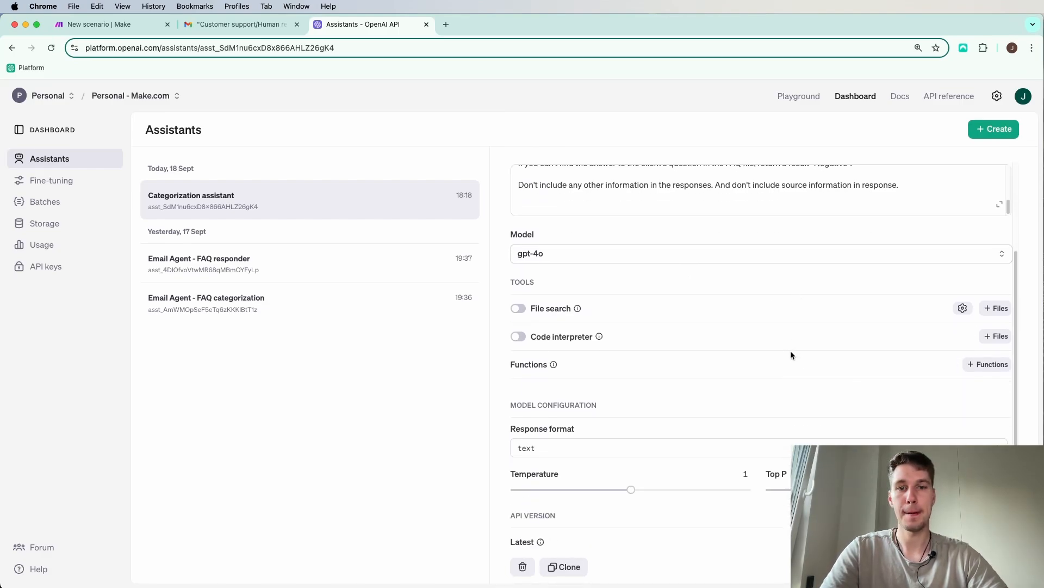
left_click(518, 308)
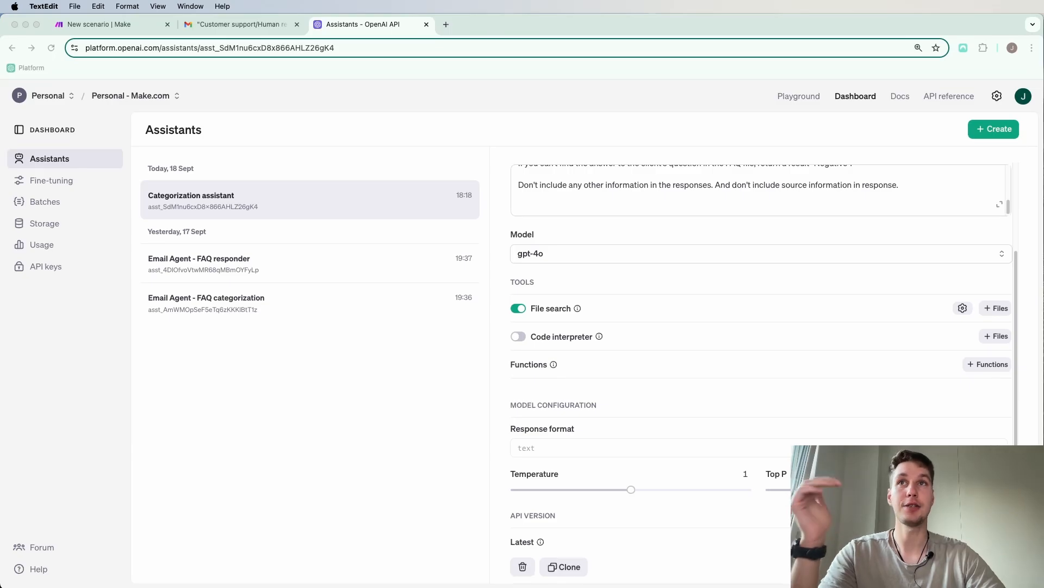
Step: Open FAQ.txt beside the browser and examine how its customer questions and answers are written
left_click_drag(1043, 391, 763, 190)
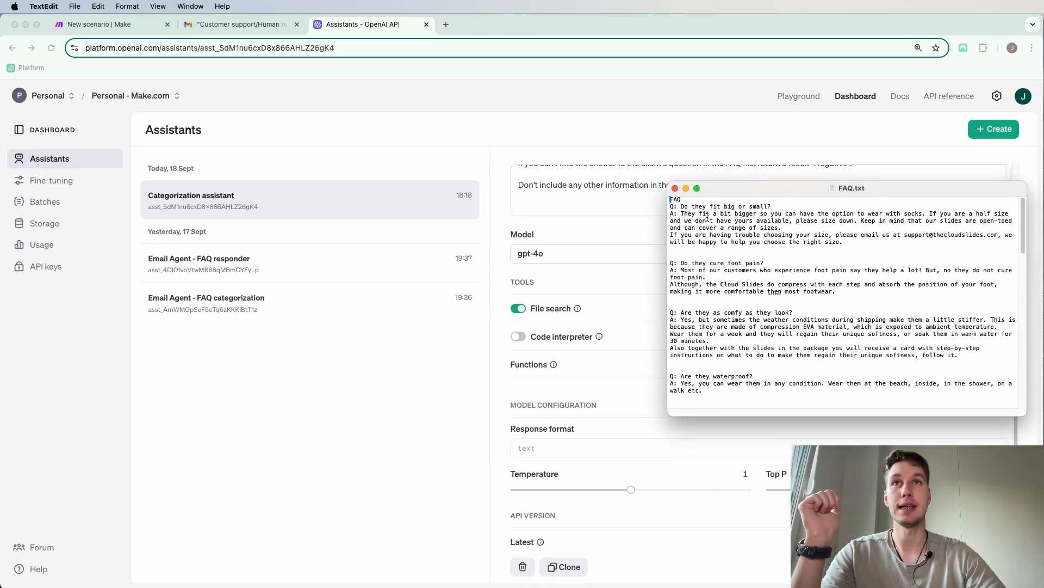
left_click_drag(684, 207, 781, 215)
left_click(784, 207)
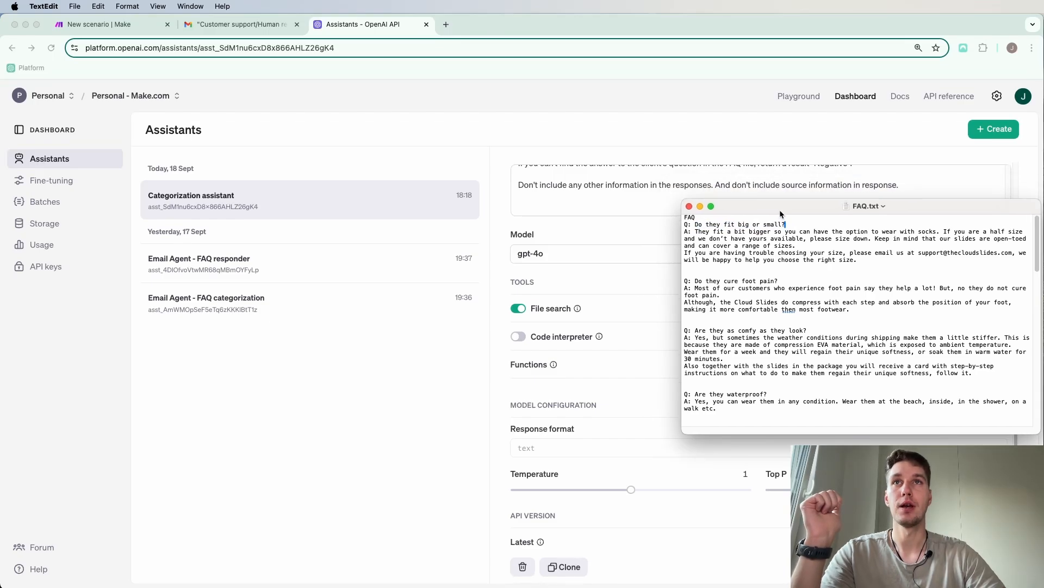
left_click_drag(694, 224, 1028, 233)
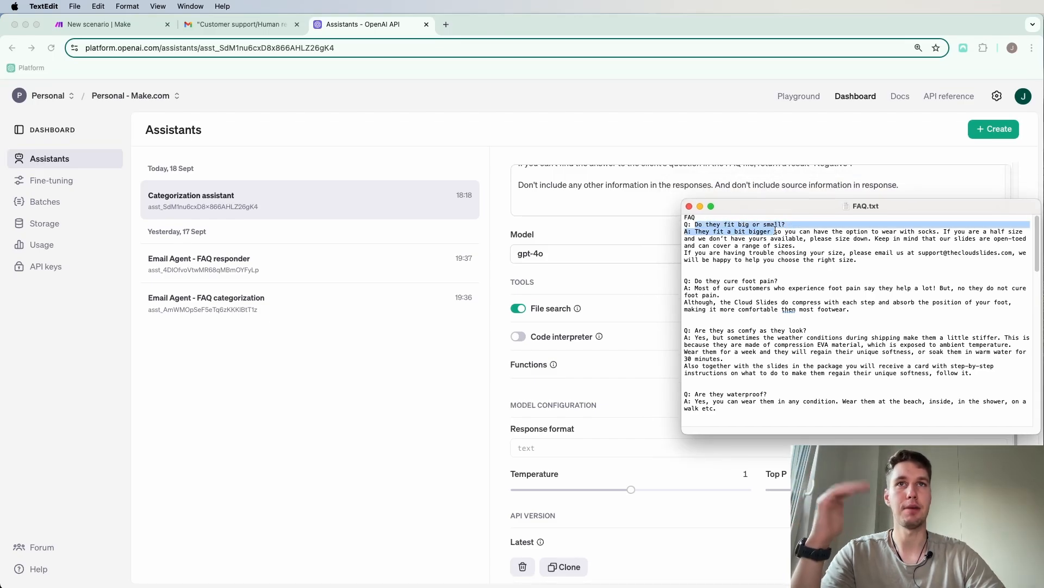
left_click(840, 248)
left_click_drag(696, 225, 787, 224)
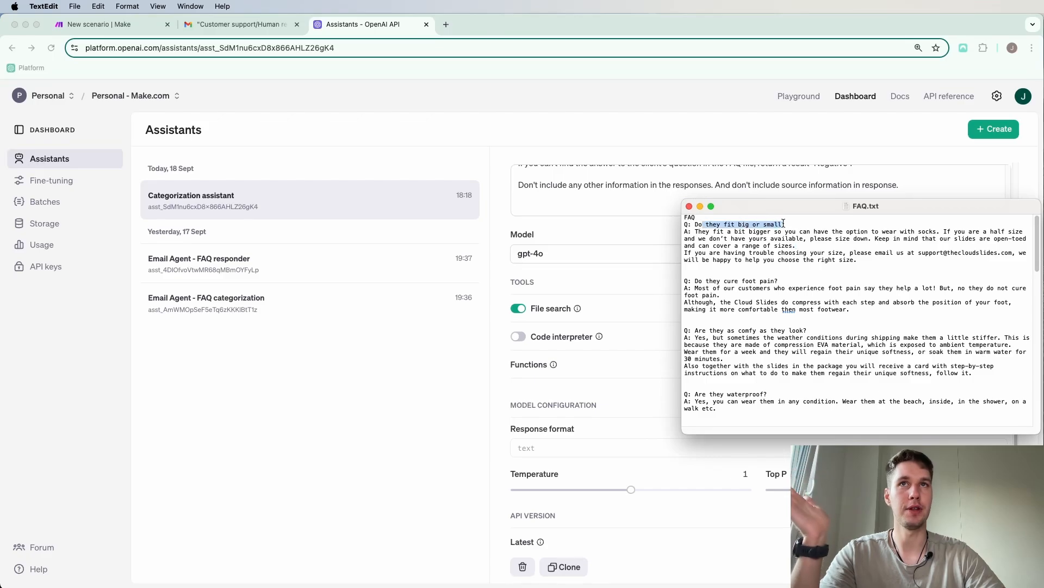
left_click(792, 222)
left_click_drag(698, 232, 857, 260)
left_click(792, 287)
left_click_drag(685, 281, 788, 282)
left_click(789, 281)
left_click(674, 288)
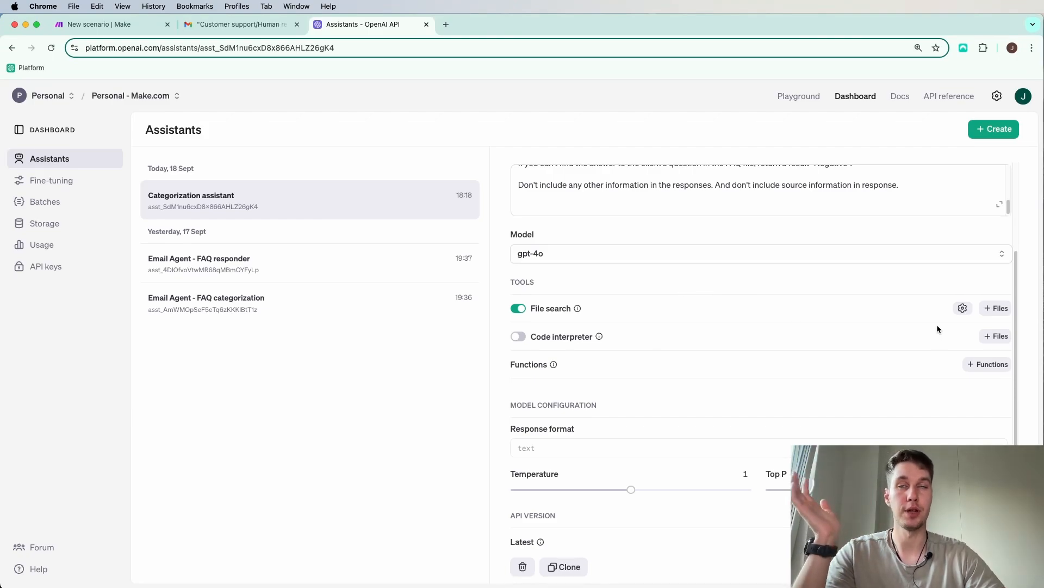
Step: Upload FAQ.txt from the Desktop, attach it to the Categorization assistant's file search, and review the assistant's setup
left_click(1003, 309)
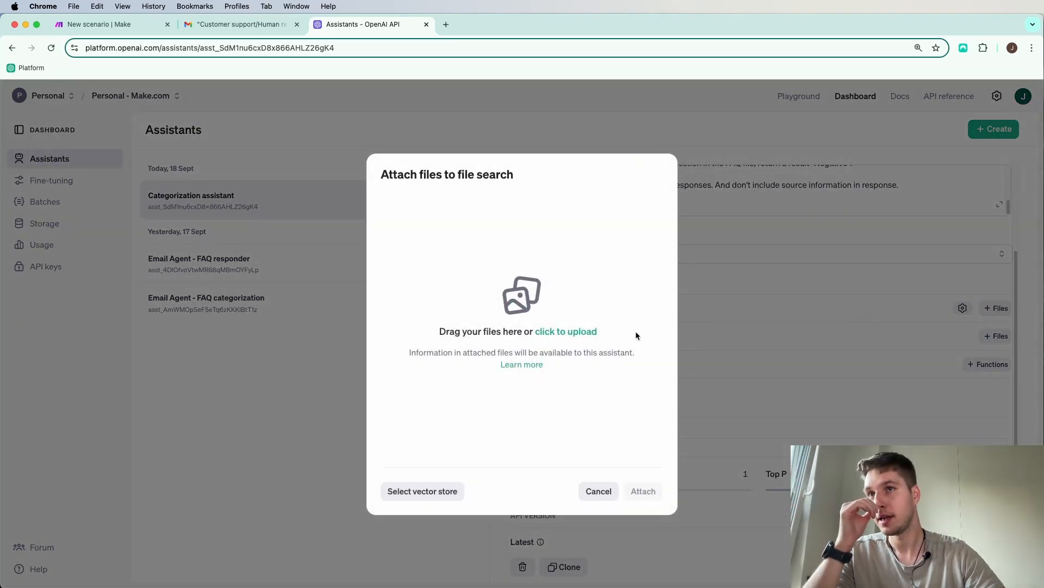
left_click(547, 333)
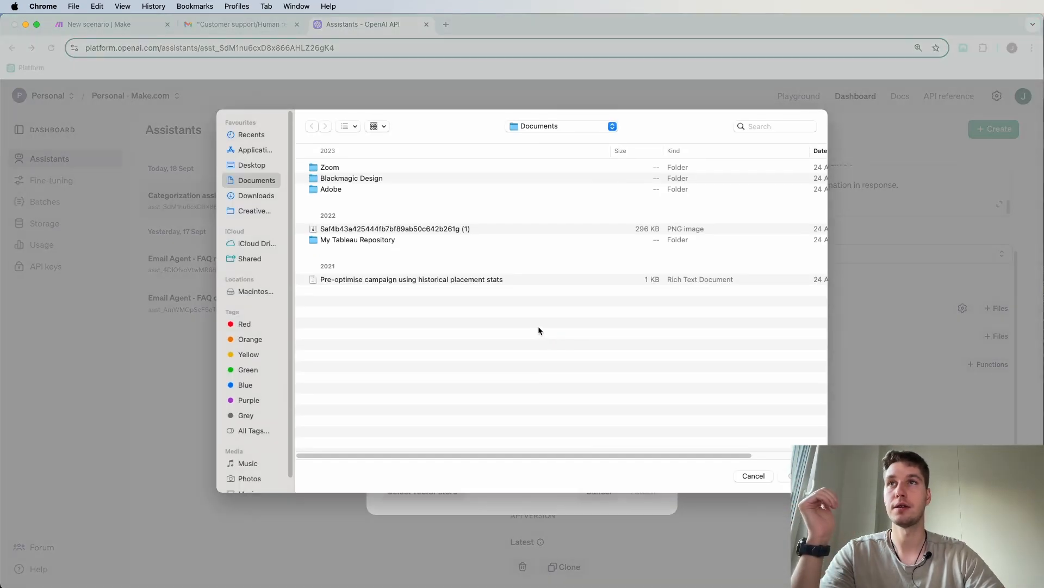
left_click(260, 168)
left_click(332, 168)
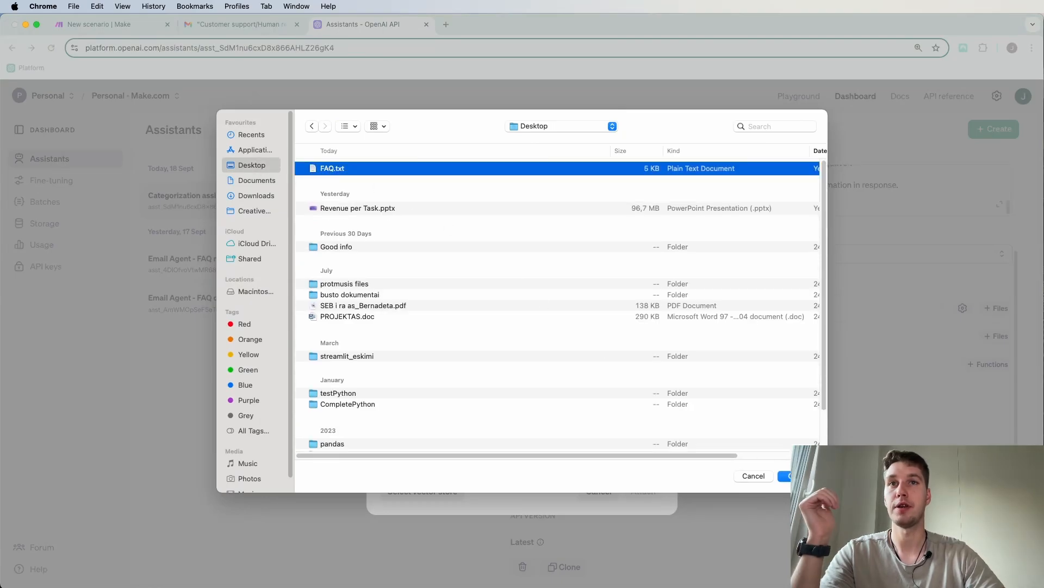
left_click(799, 475)
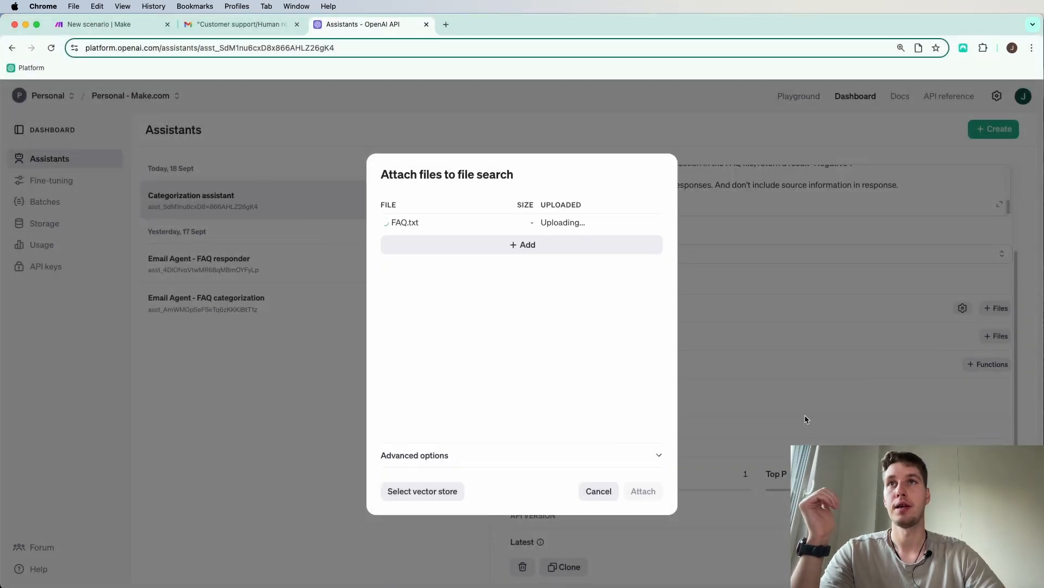
left_click(647, 491)
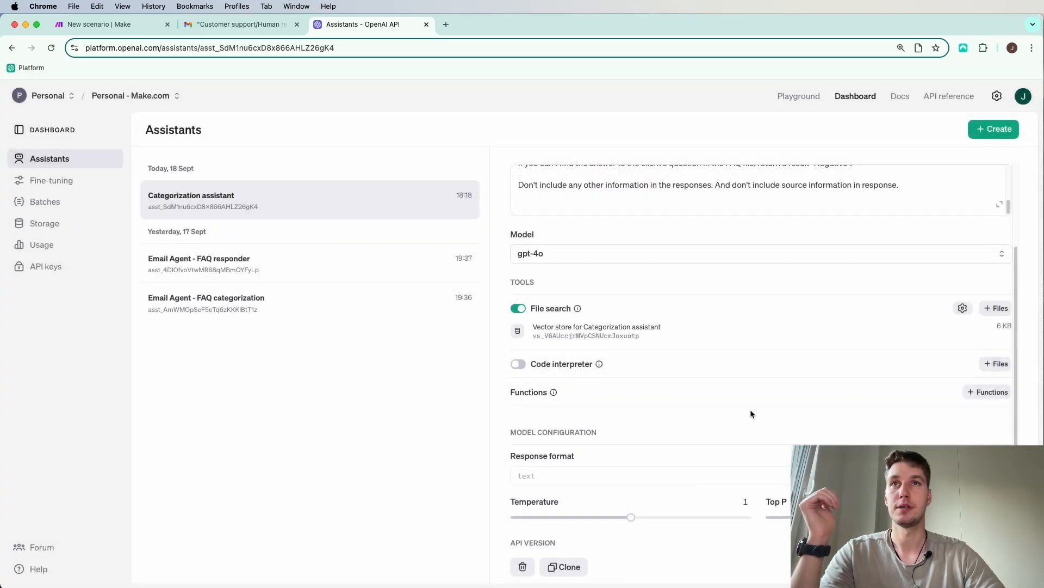
scroll(703, 339, "down", 2)
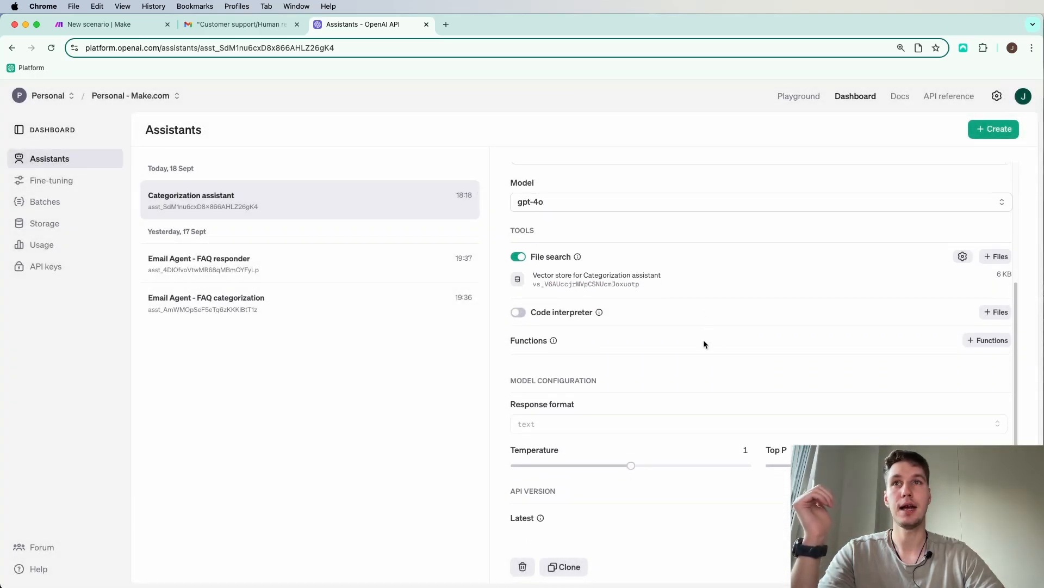
scroll(693, 345, "up", 6)
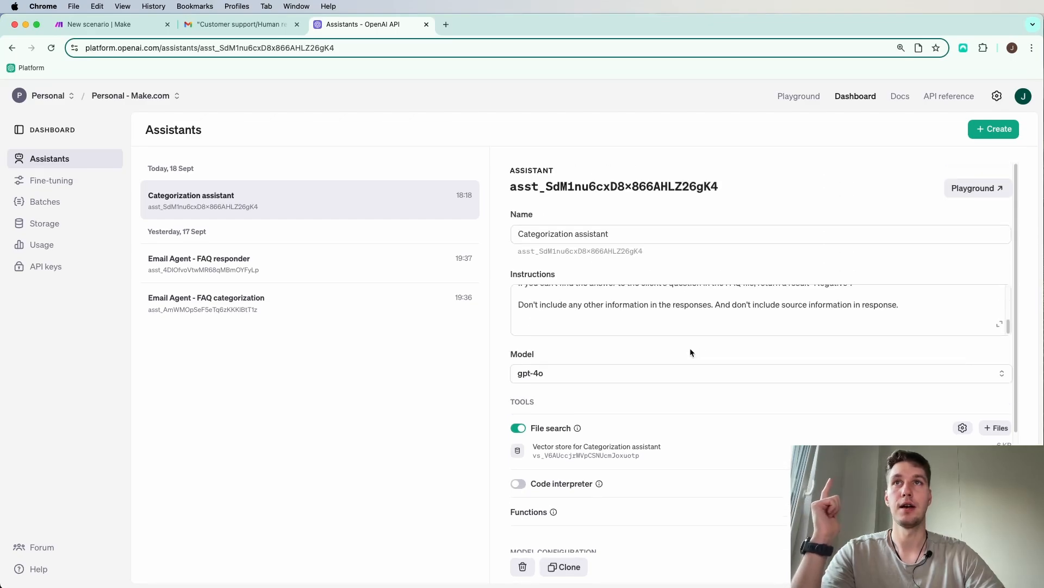
left_click(578, 304)
scroll(578, 304, "up", 5)
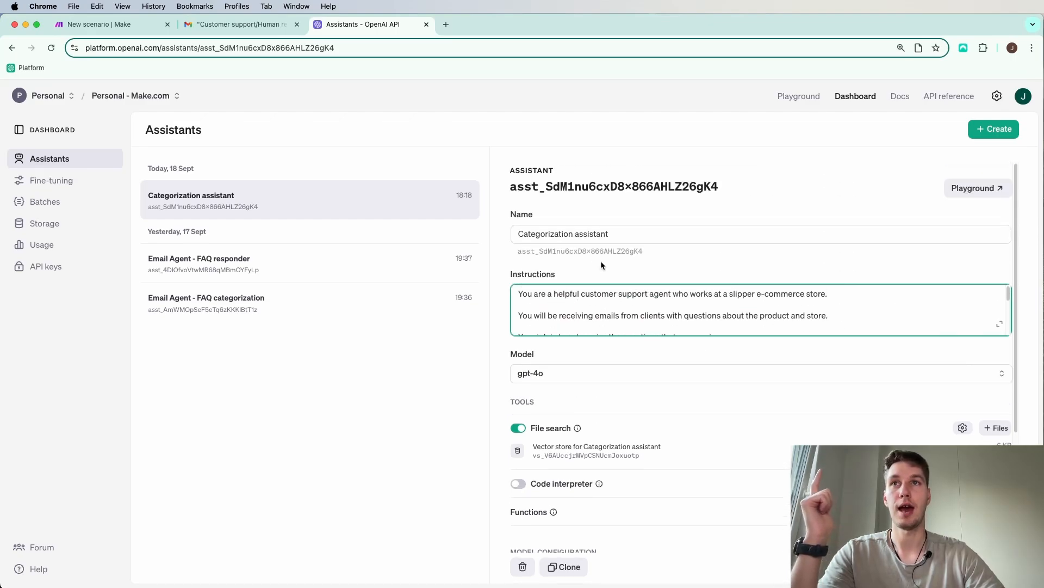
scroll(545, 354, "down", 3)
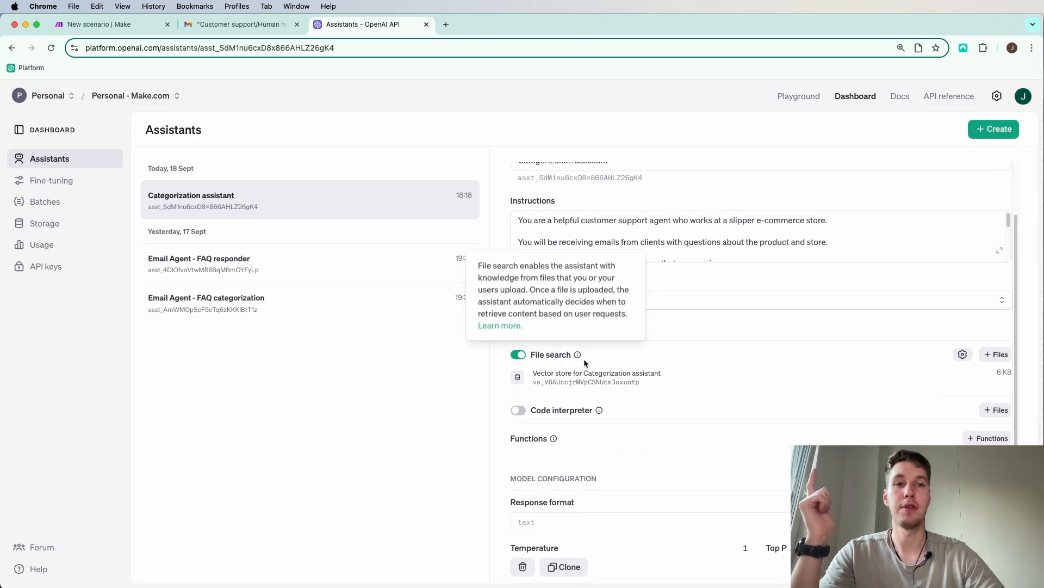
scroll(585, 358, "down", 4)
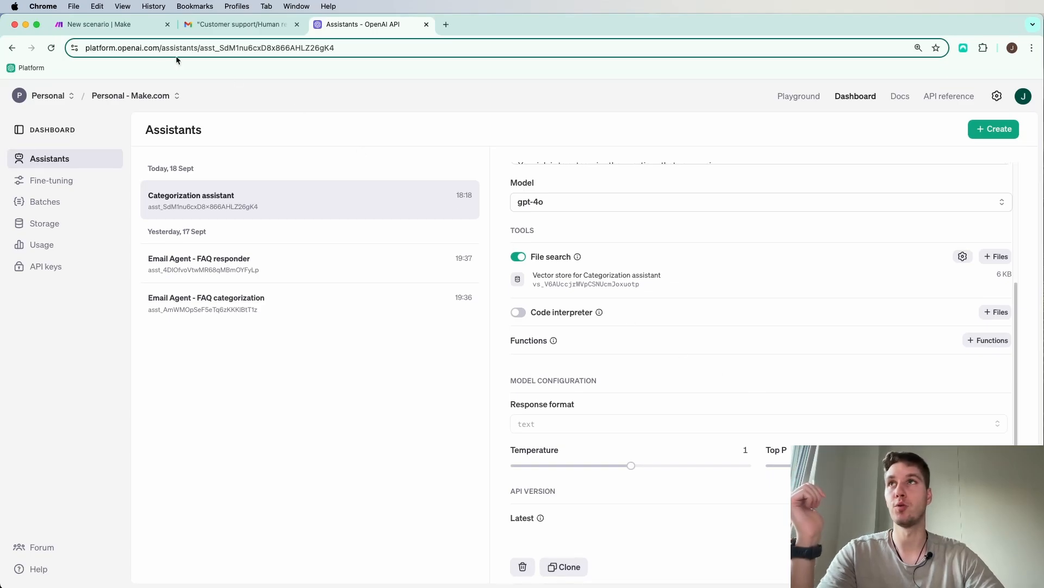
Step: Switch to the Make scenario and add an OpenAI Message an Assistant module after the Gmail Watch Emails module
left_click(133, 34)
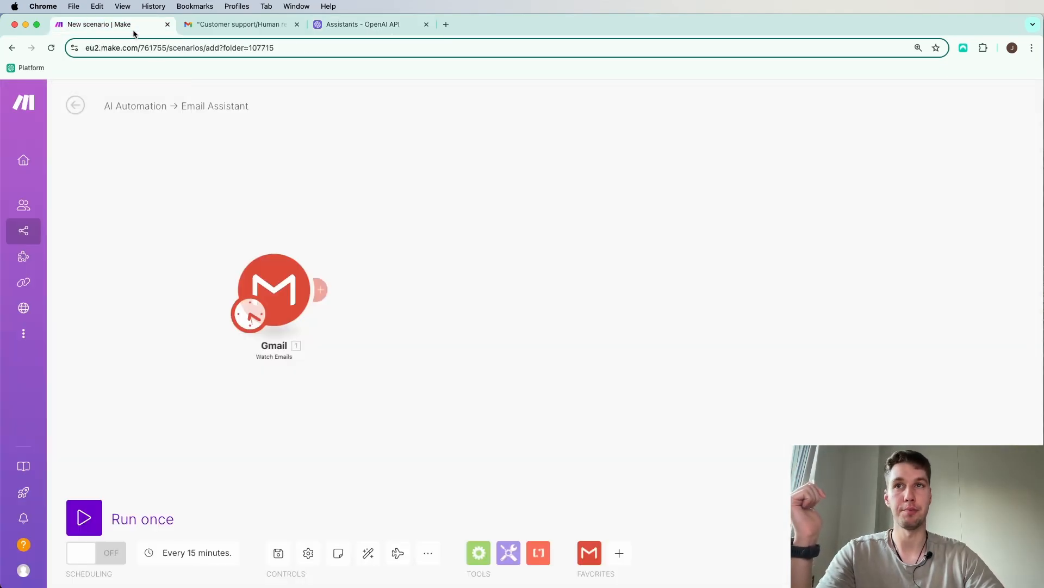
left_click_drag(370, 269, 329, 276)
scroll(328, 276, "up", 5)
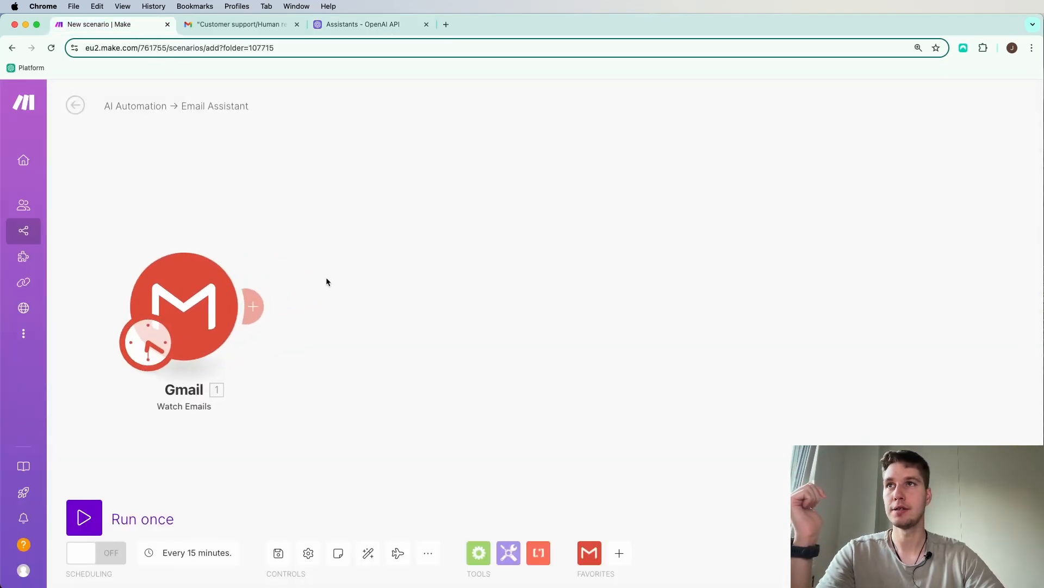
left_click(246, 303)
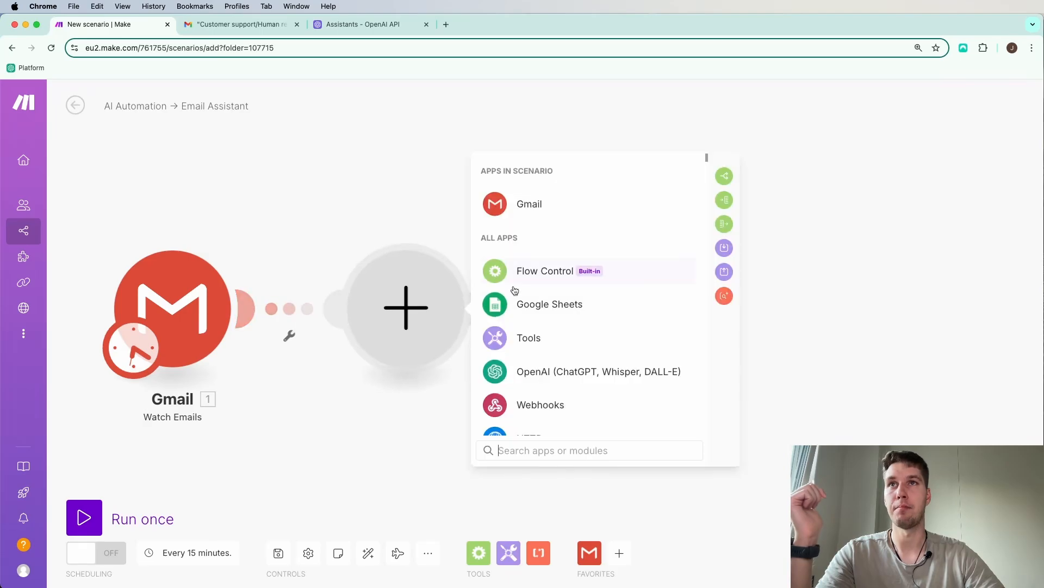
left_click(544, 376)
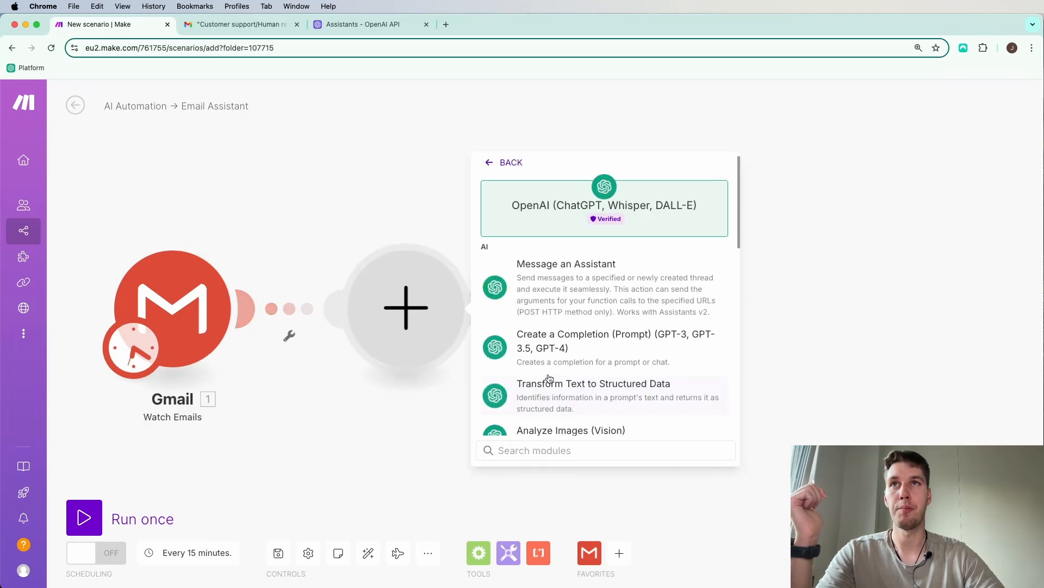
left_click(540, 294)
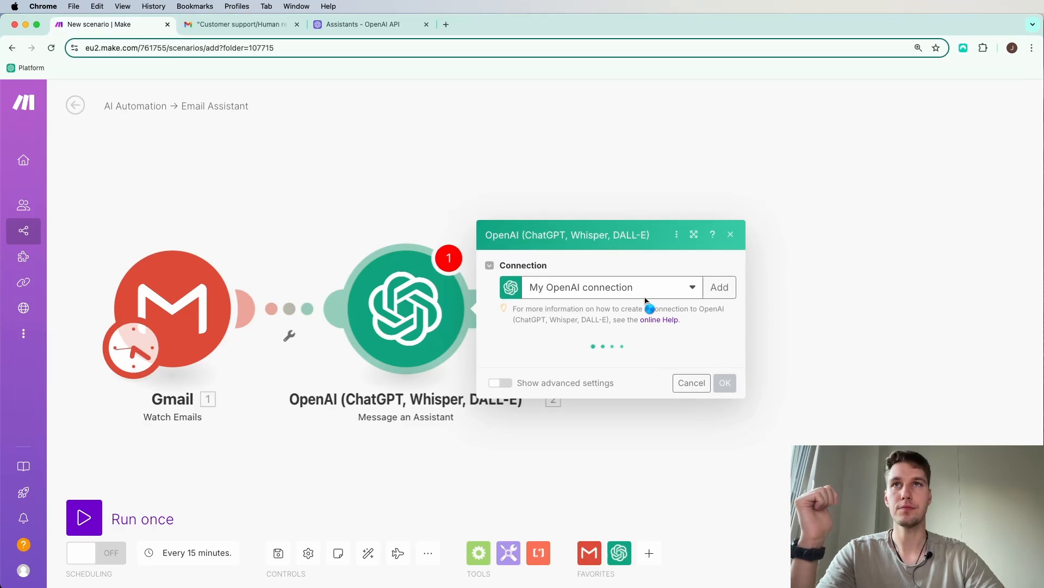
Step: Choose Email Agent - FAQ categorization as the OpenAI module's assistant and keep its role as User
left_click(562, 237)
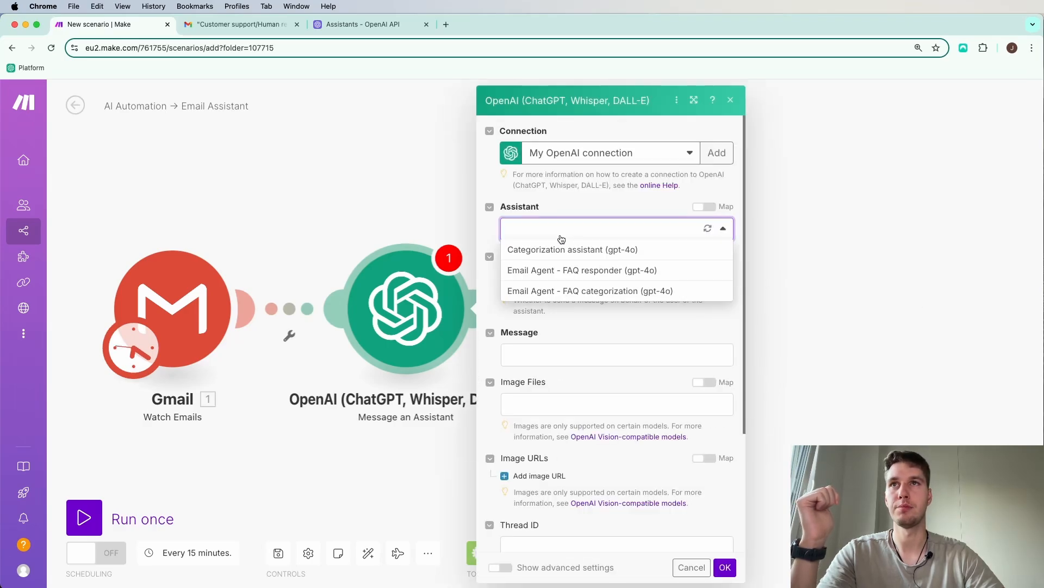
left_click(582, 291)
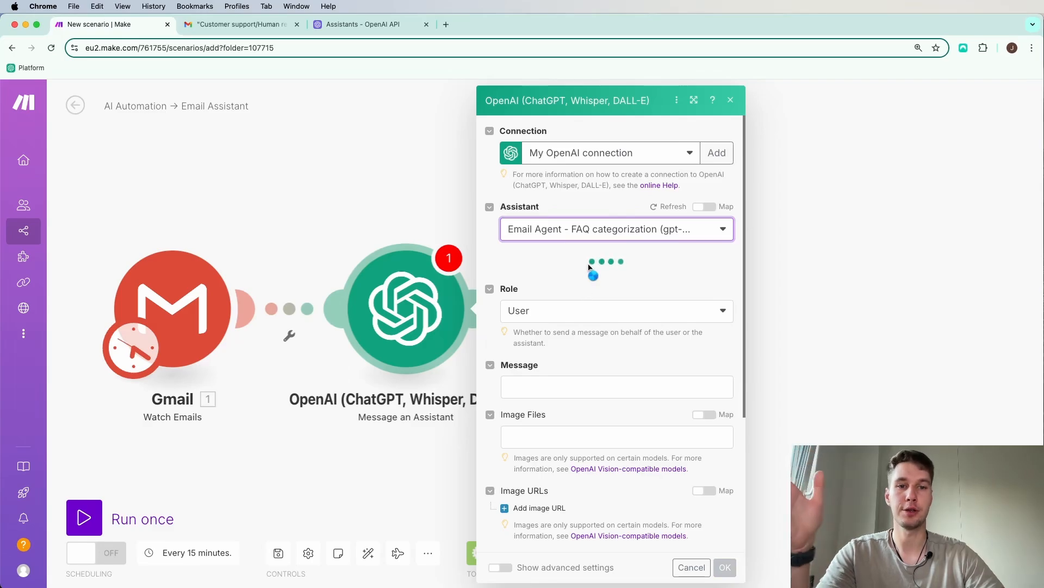
left_click(583, 283)
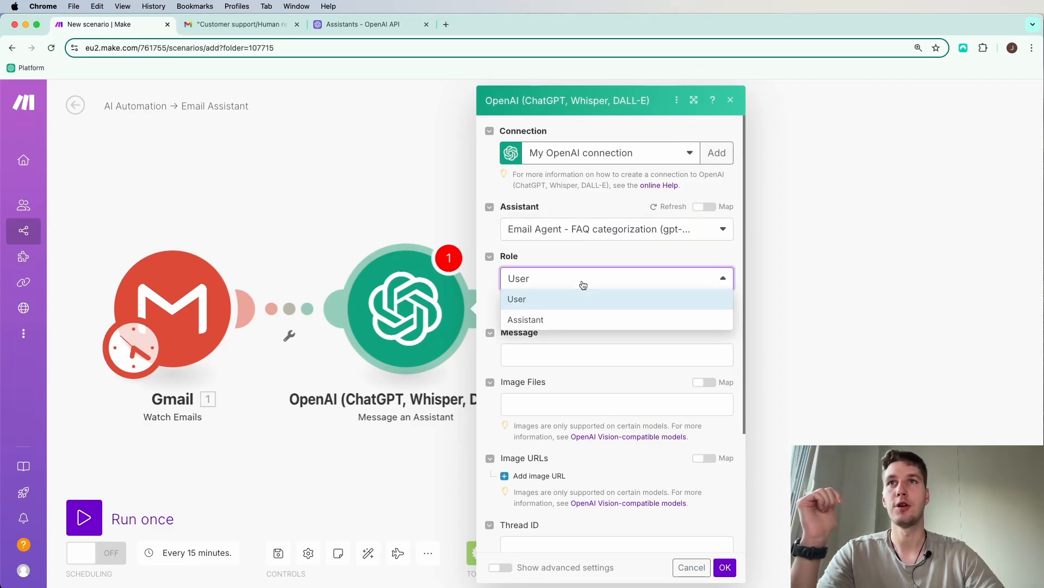
left_click(584, 283)
Step: Map Gmail's Text content as the OpenAI module's message and set its tool choice to File Search
left_click(541, 360)
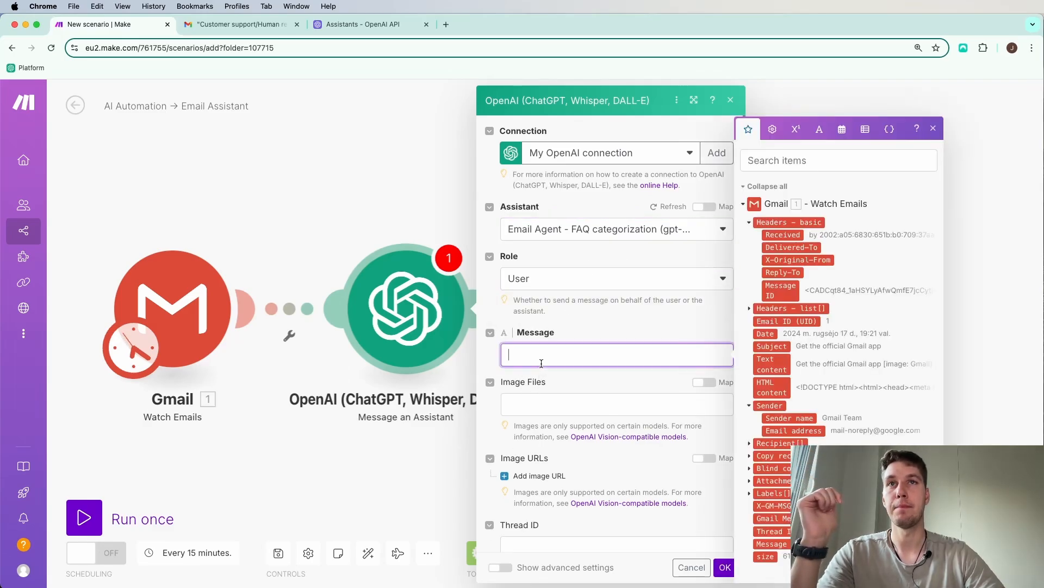
left_click(773, 364)
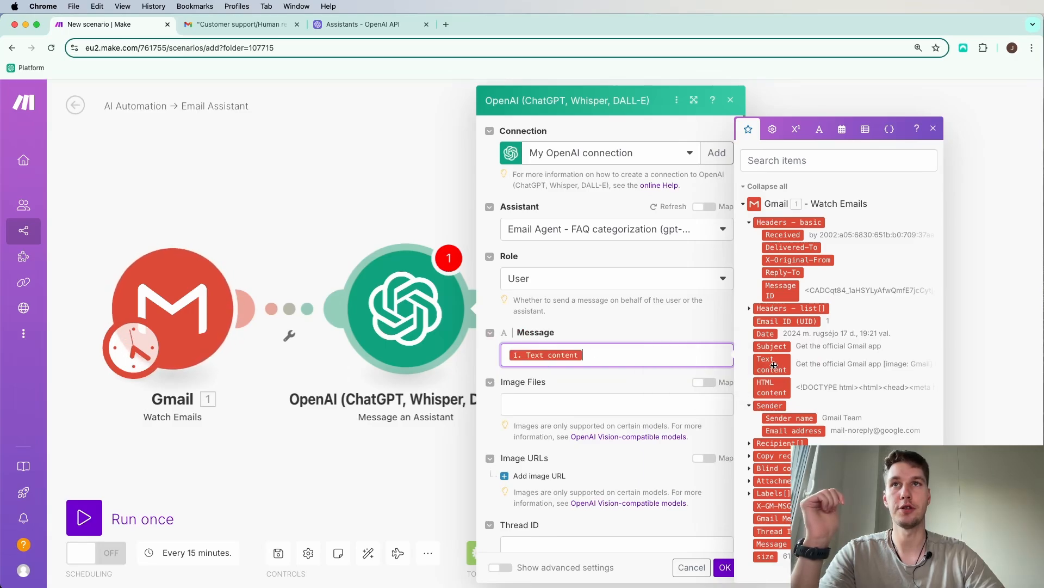
left_click(604, 324)
scroll(604, 322, "down", 3)
scroll(598, 342, "down", 1)
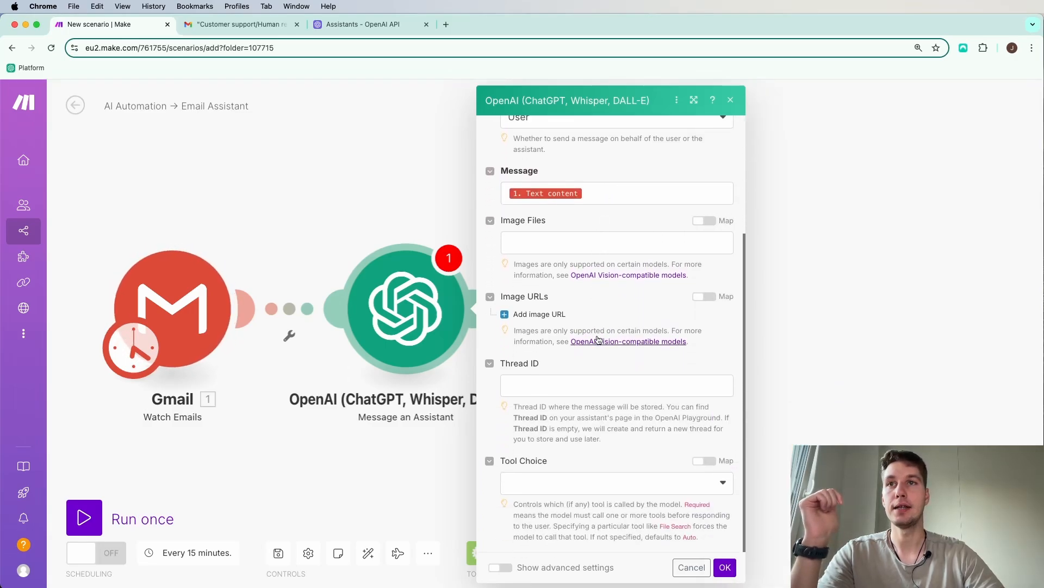
left_click(606, 488)
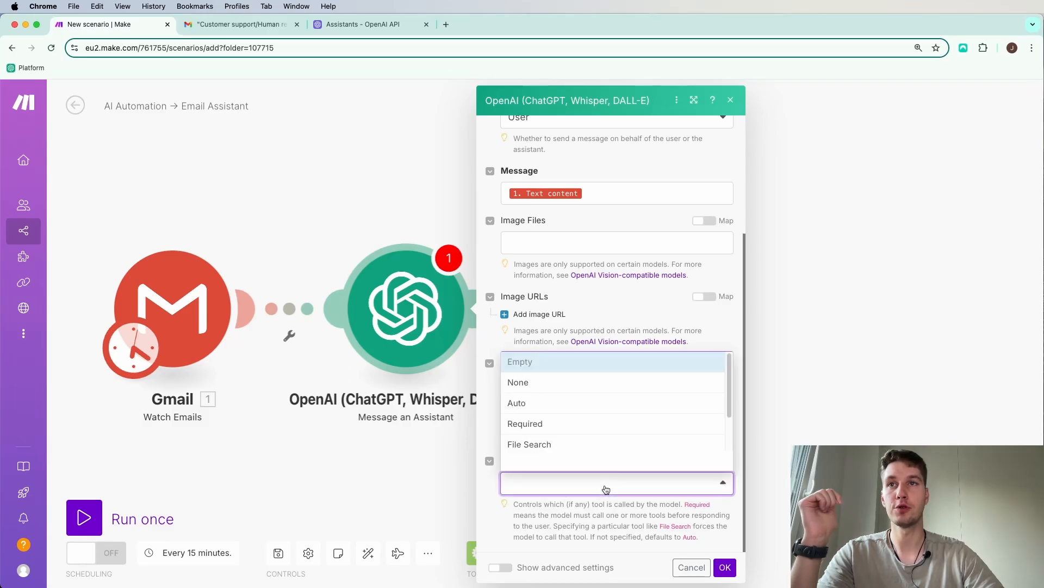
left_click(544, 446)
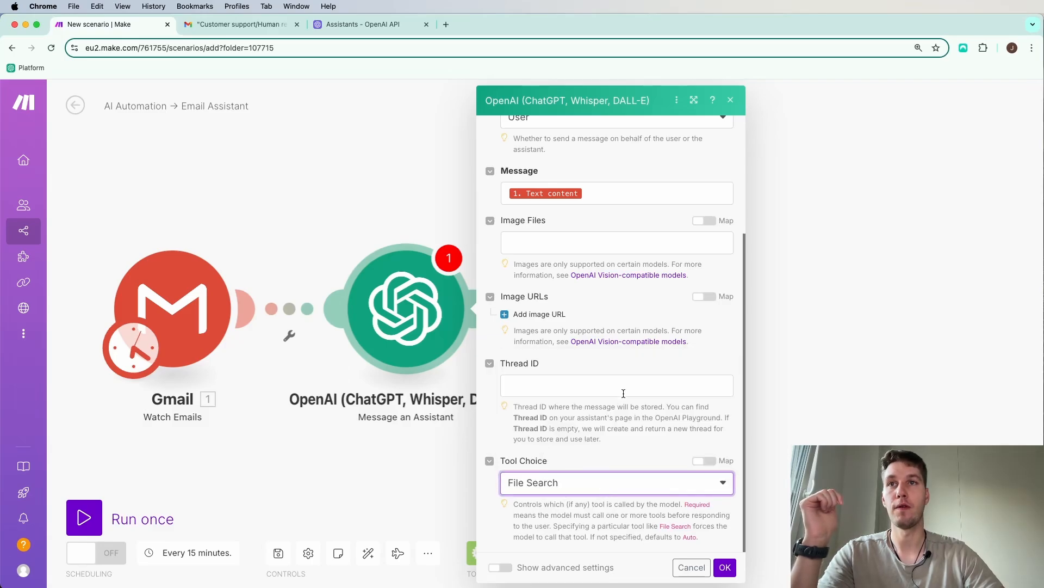
Step: Check the module's settings against the file search setup on the OpenAI Assistants page, and save the module in Make
scroll(547, 340, "up", 5)
scroll(549, 345, "down", 5)
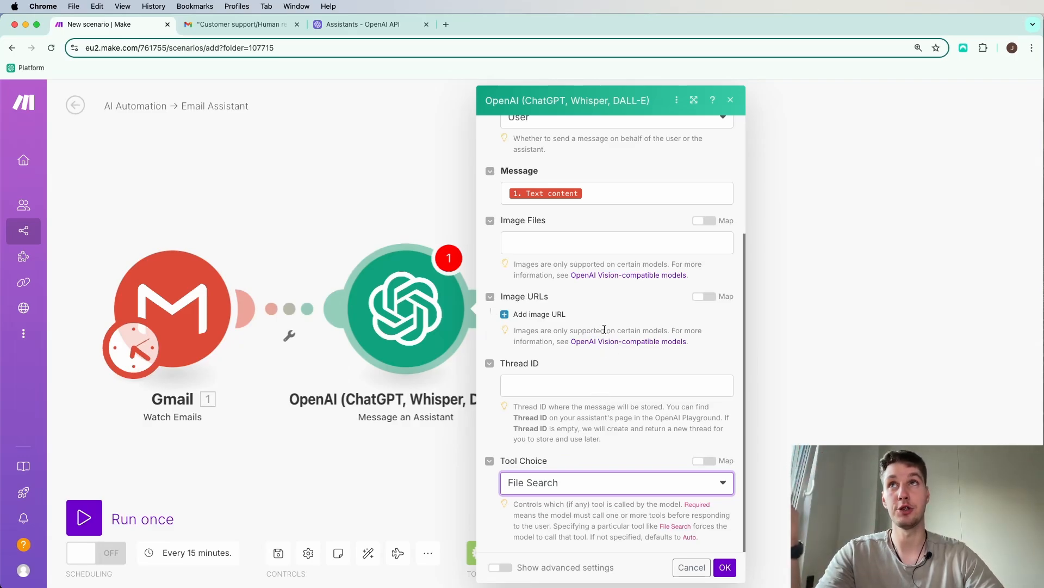
left_click(381, 25)
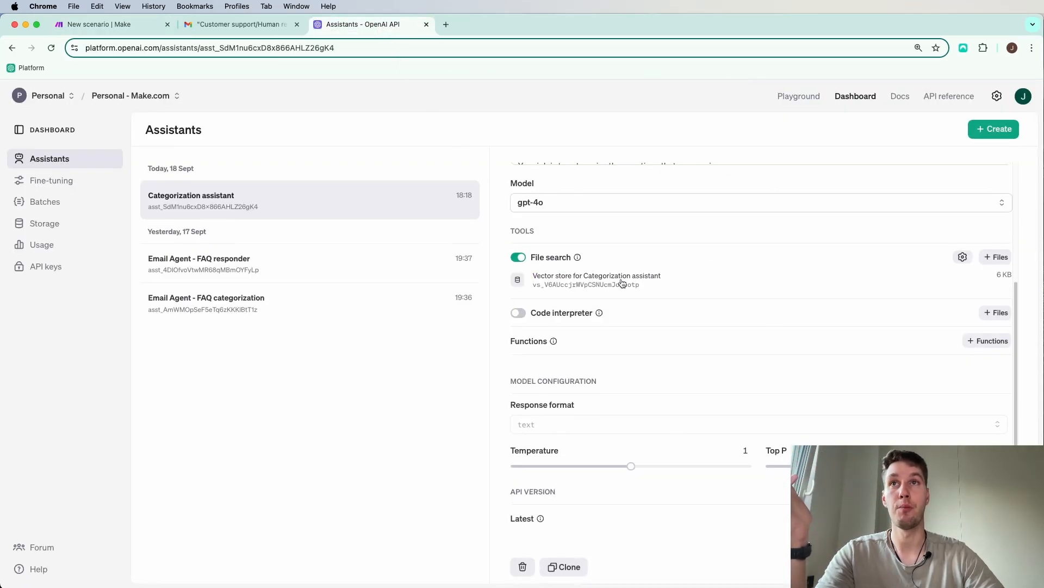
left_click(90, 24)
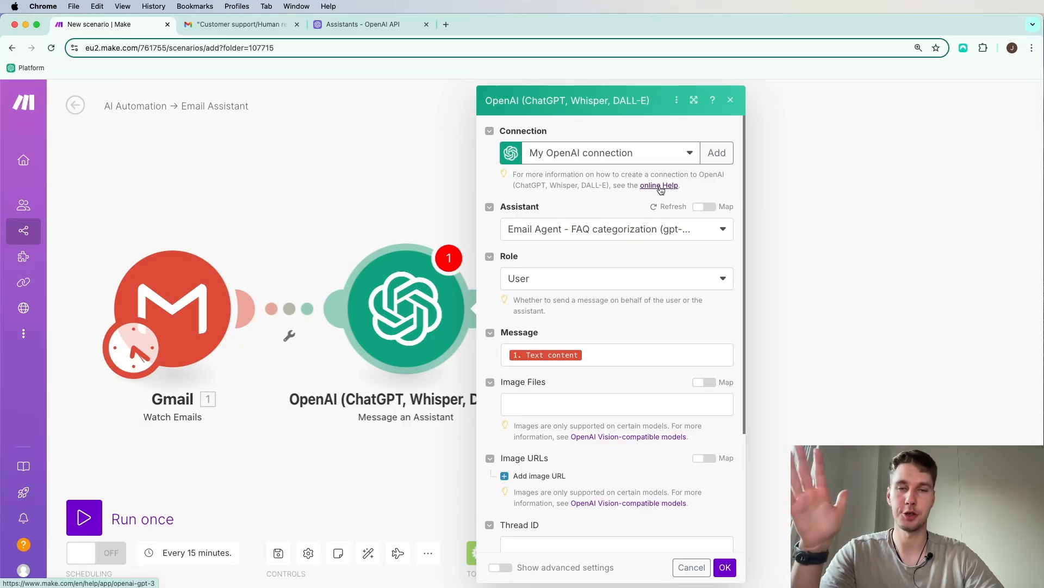
scroll(603, 262, "down", 3)
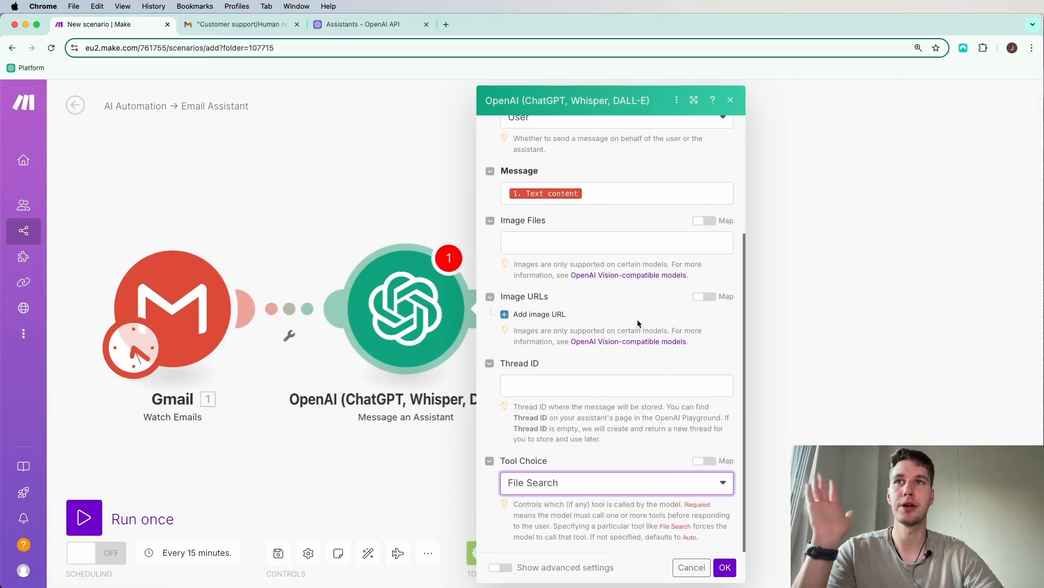
scroll(637, 321, "up", 3)
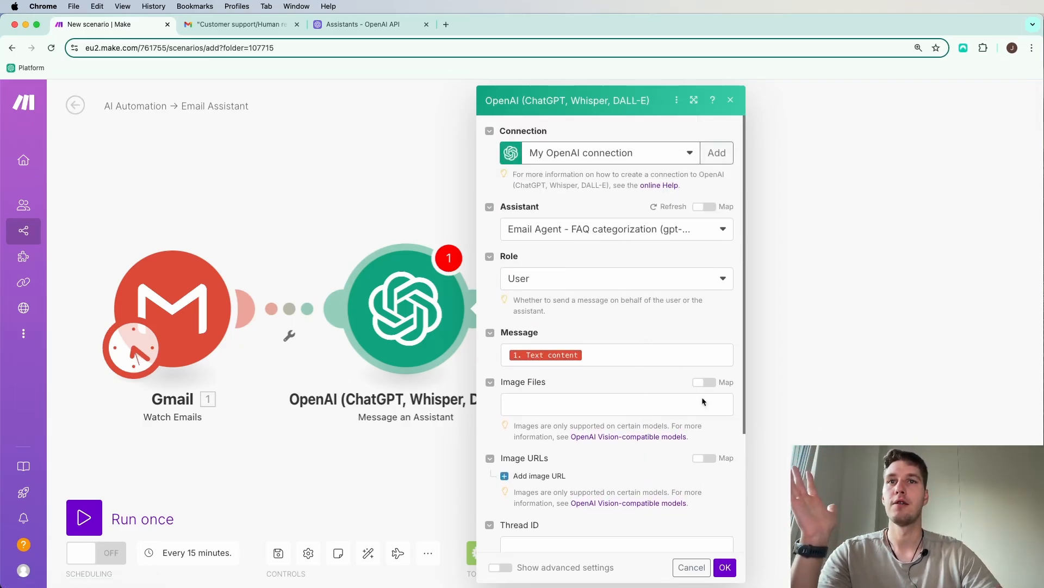
left_click(726, 568)
Step: Rename the OpenAI Message an Assistant module as Categorization
right_click(414, 308)
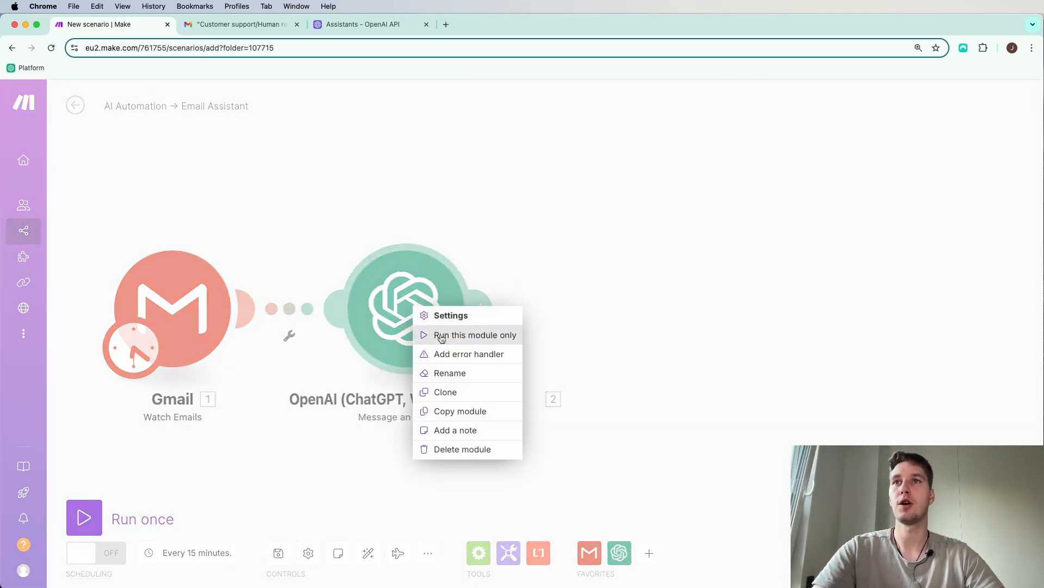
left_click(464, 382)
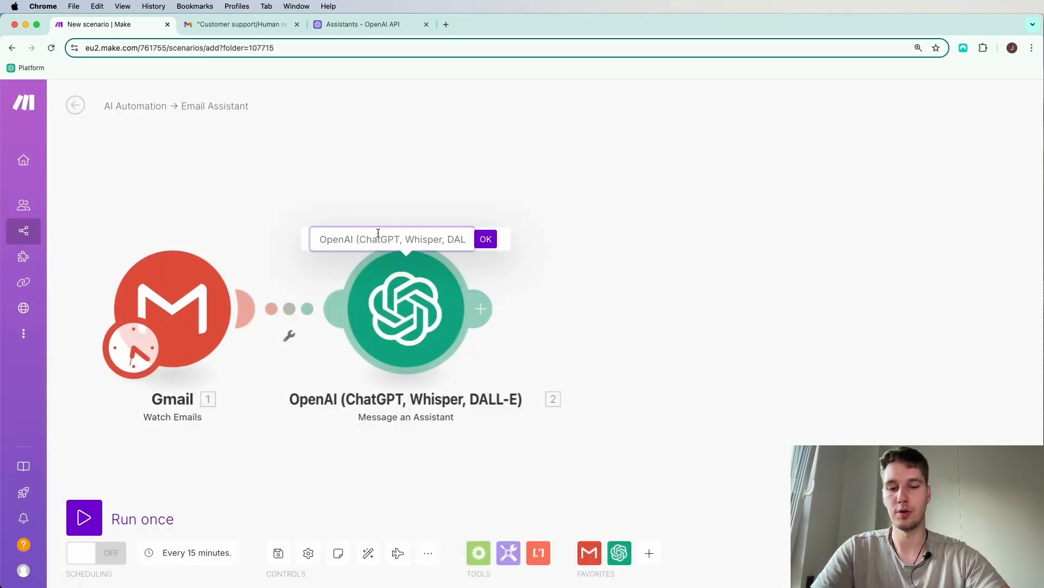
type("Categorization")
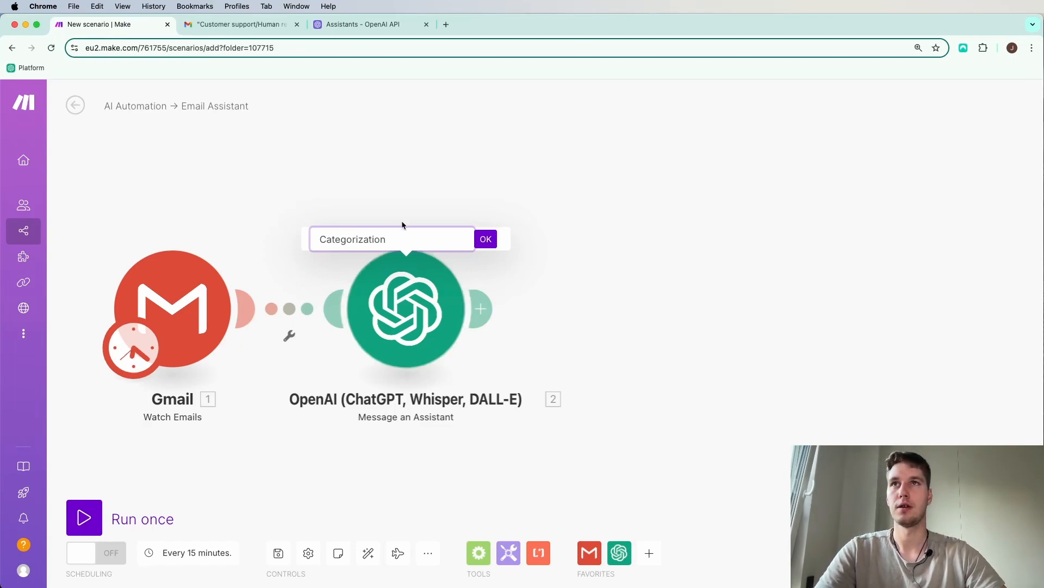
left_click(486, 239)
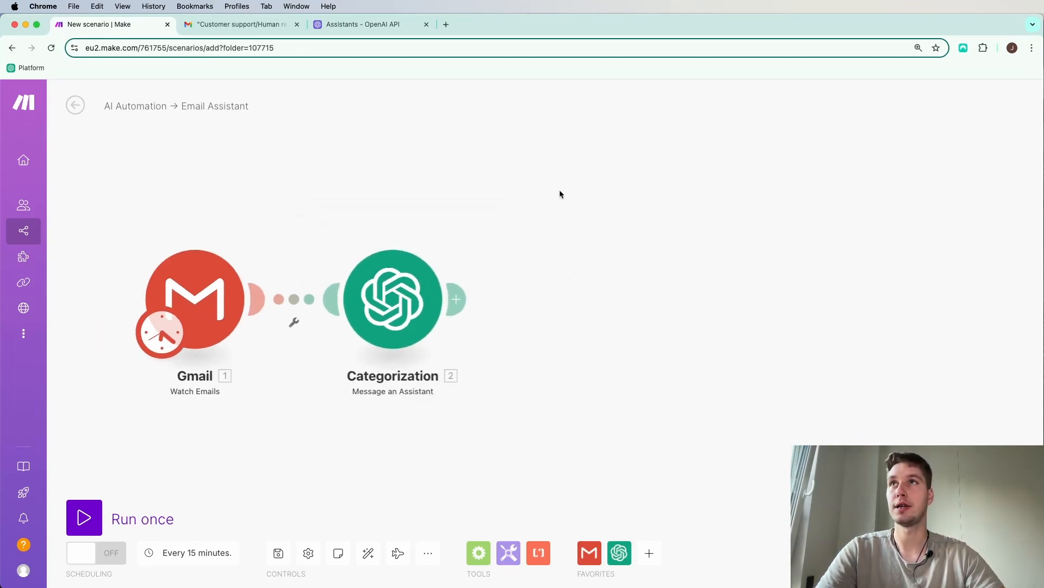
Step: Switch to the Gmail inbox and start a new email addressed to the account's own address
left_click(237, 26)
left_click(123, 24)
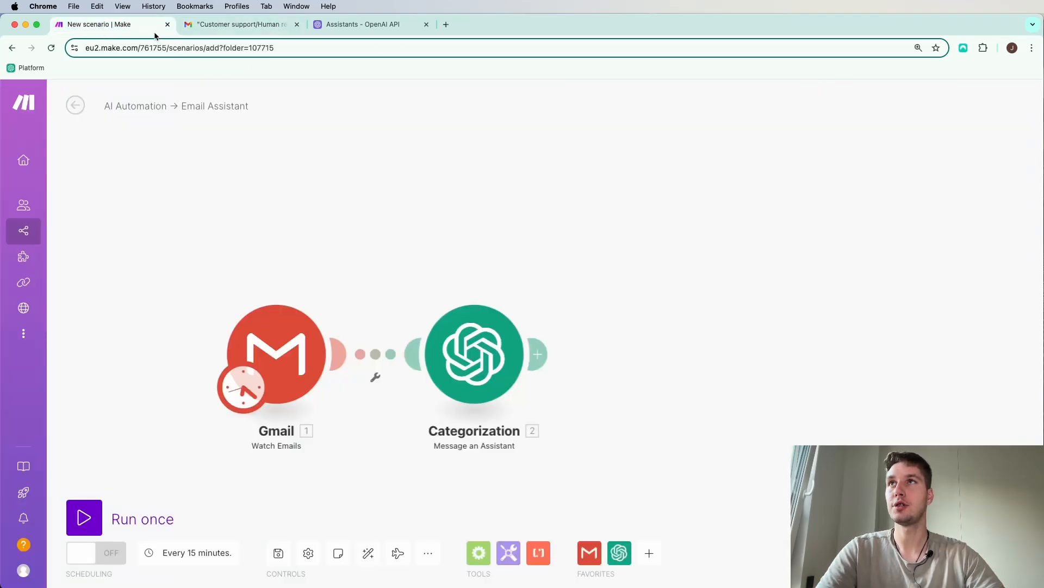
left_click(243, 26)
left_click(79, 166)
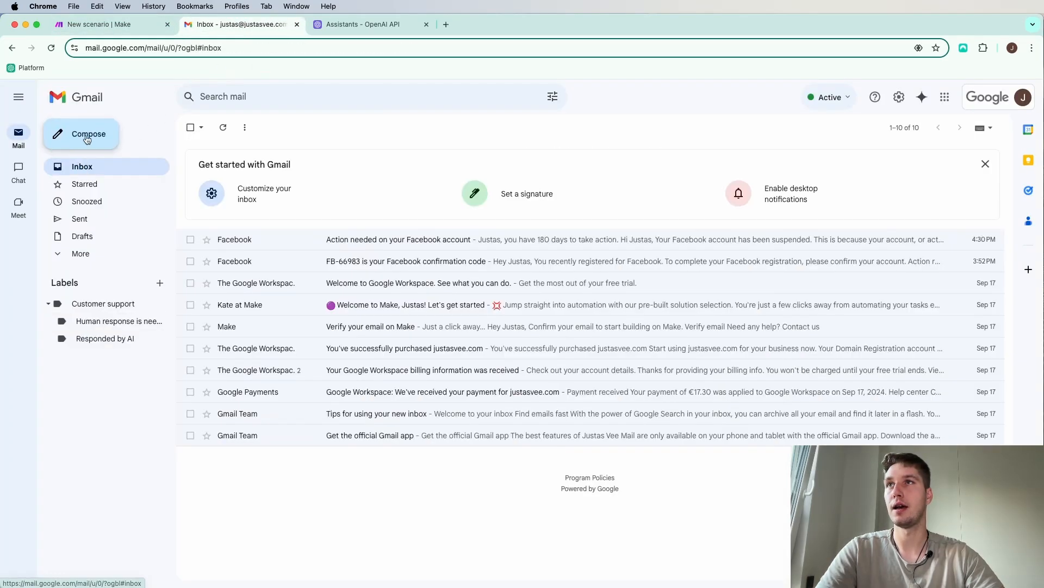
left_click(87, 136)
type("just")
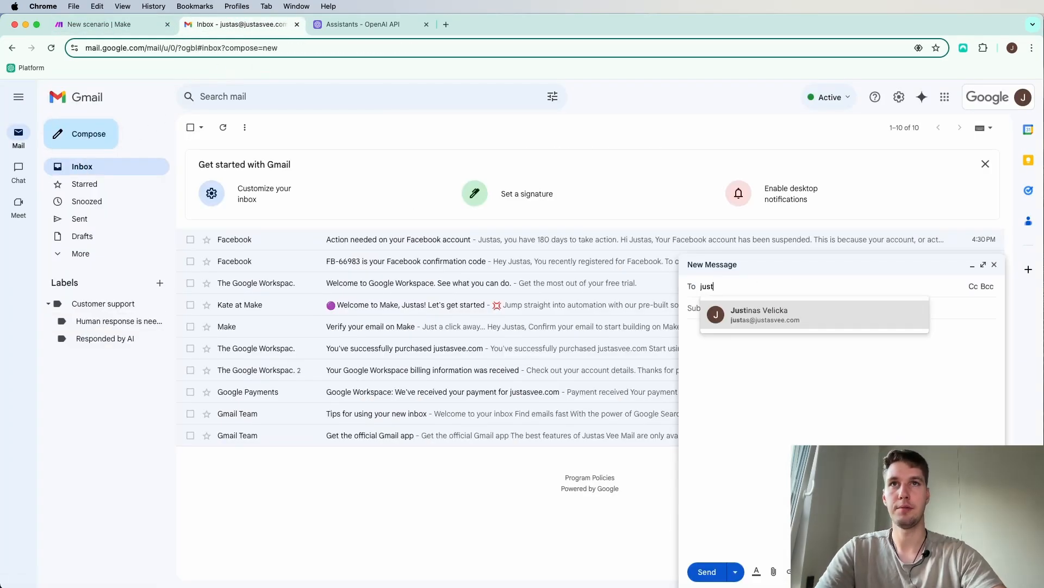
type("as")
left_click(796, 307)
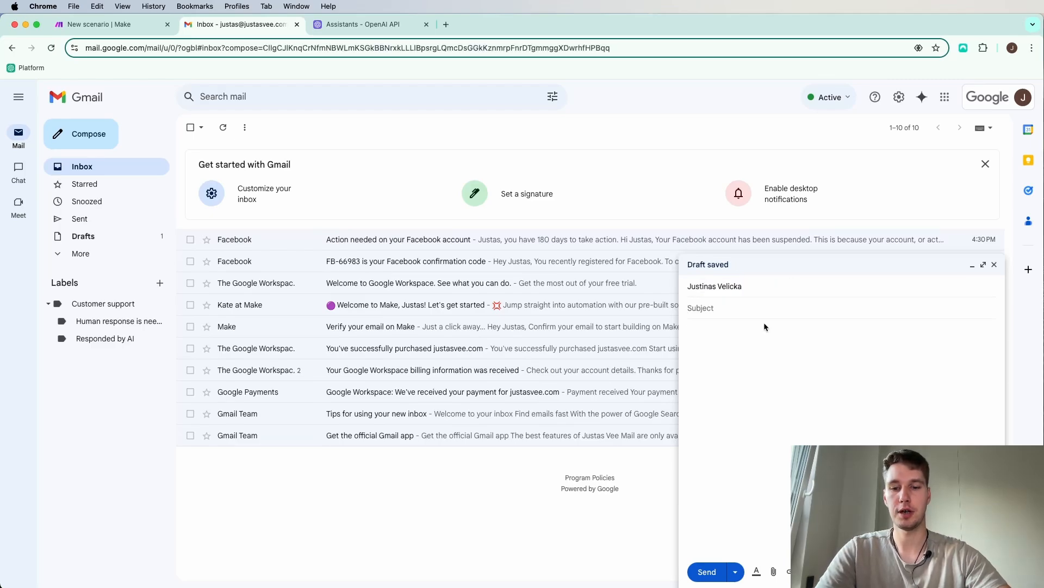
Step: Give the email the subject "New slippers" and the body "Why are they so hard?", and send it
type("New slipper")
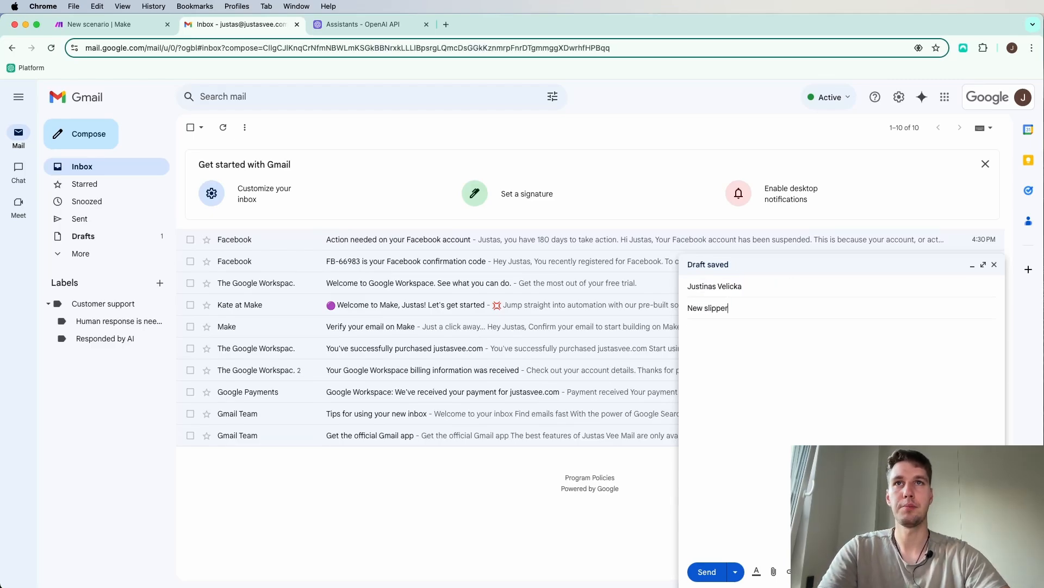
type("s")
left_click(757, 368)
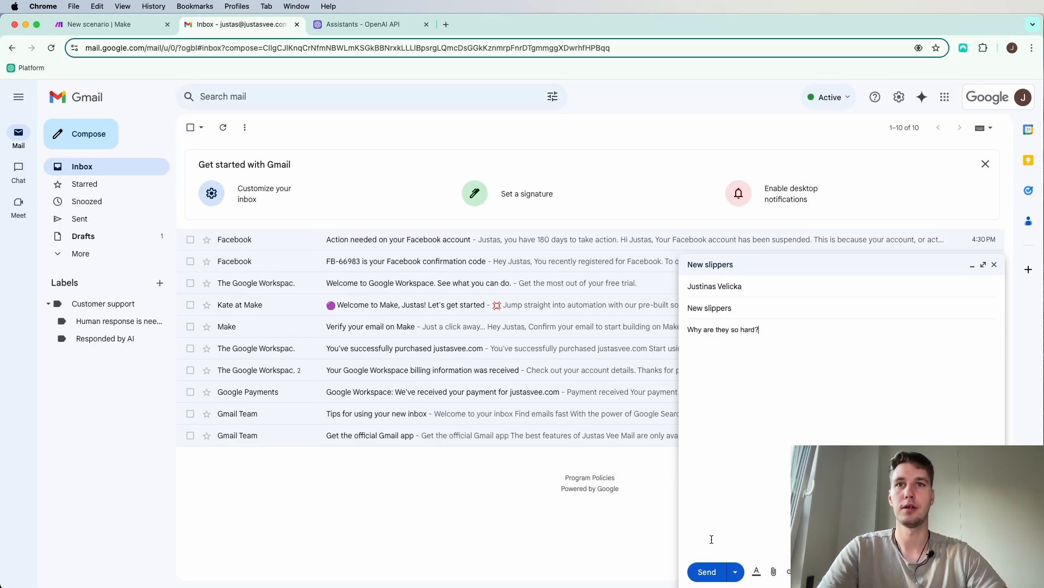
type("Why are they so hard?")
left_click(706, 571)
Step: Switch to the Make scenario, run it once and check the Categorization module's output result
left_click(89, 27)
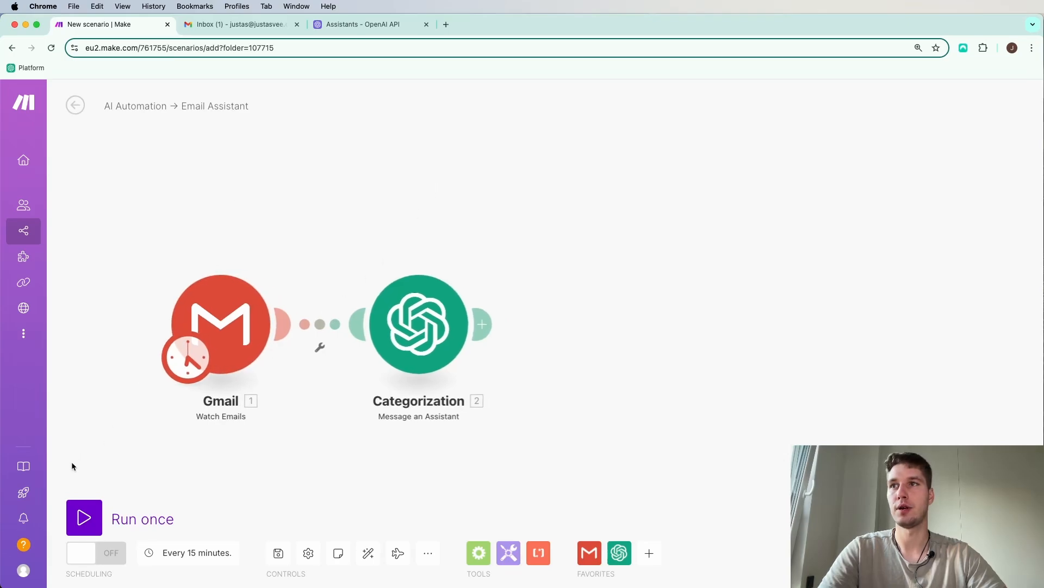
left_click(84, 517)
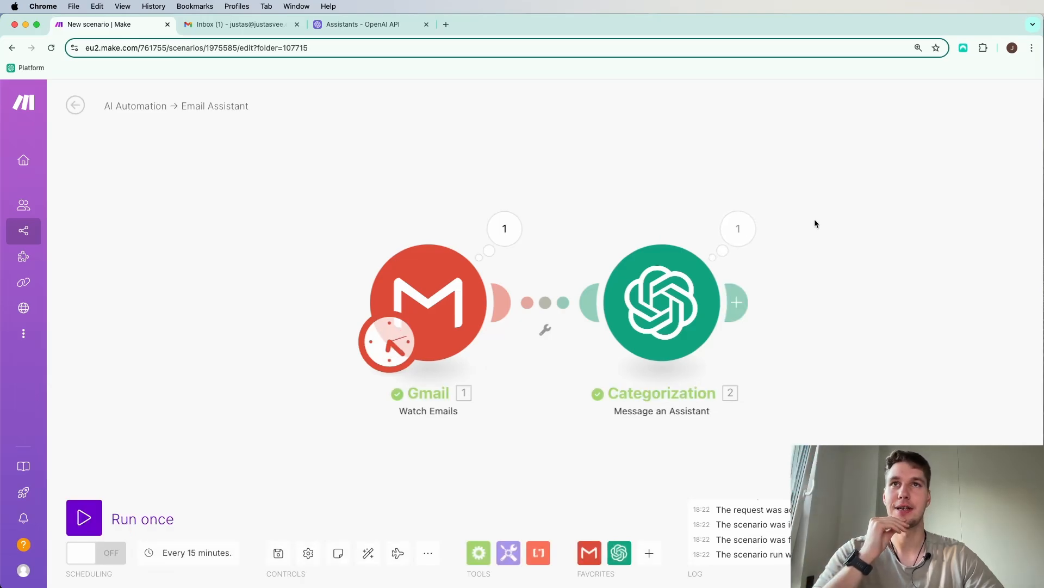
left_click(748, 228)
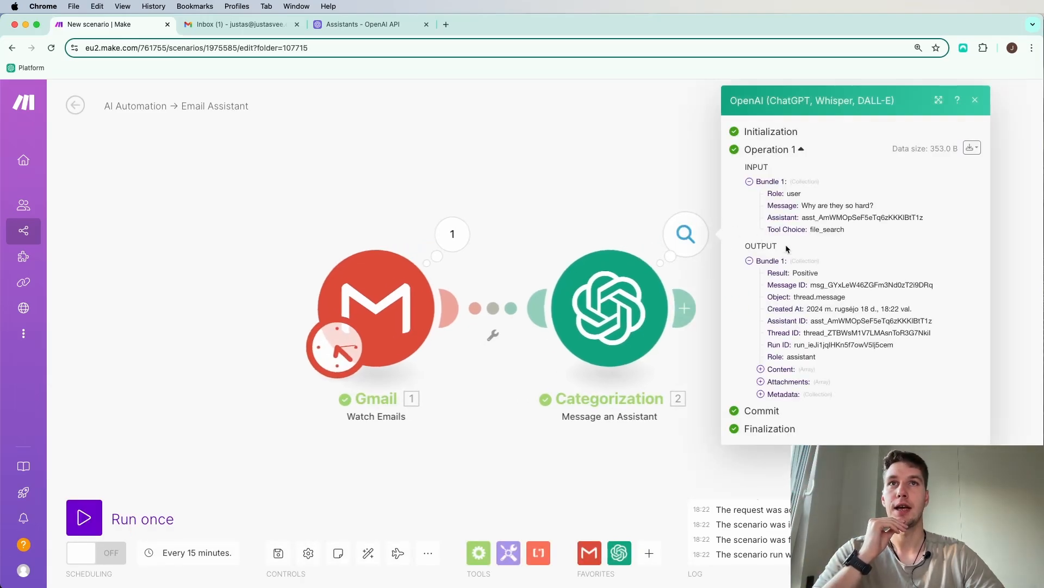
left_click_drag(793, 272, 814, 270)
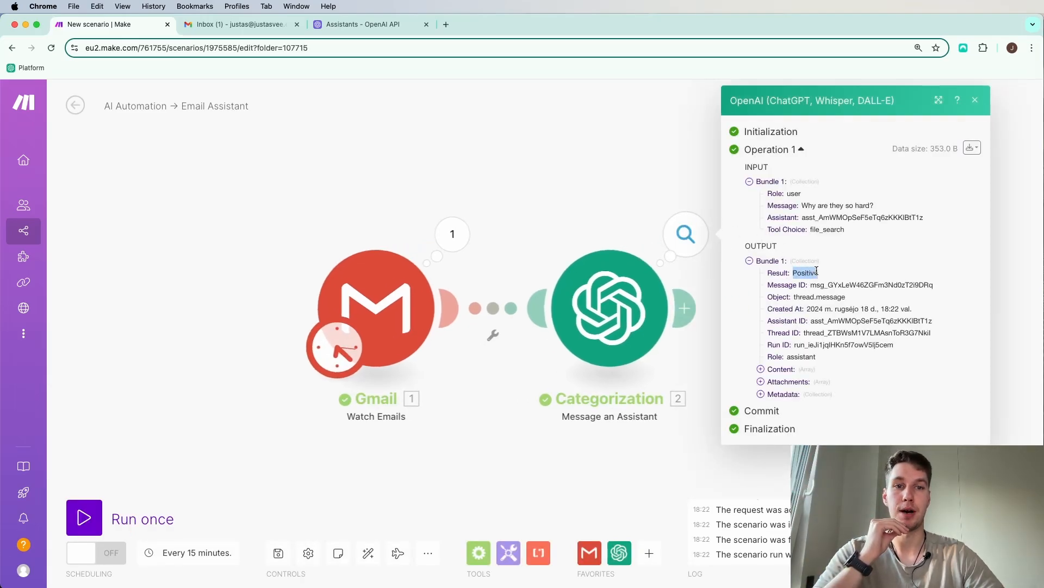
left_click(975, 100)
Step: Switch to Gmail and send the account's own address an email with subject "Test" and body "How much for the flights?"
left_click(263, 27)
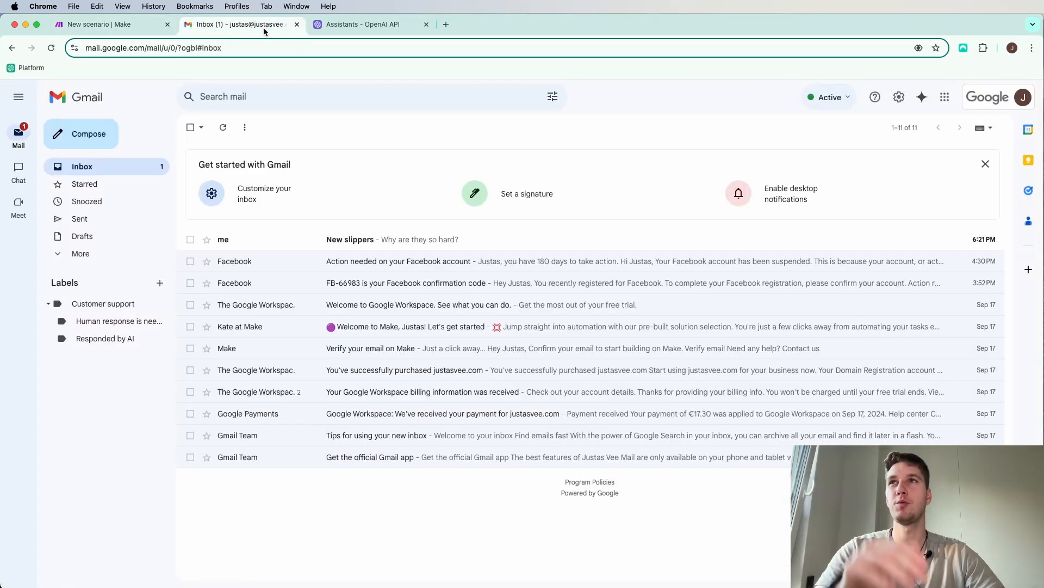
left_click(90, 133)
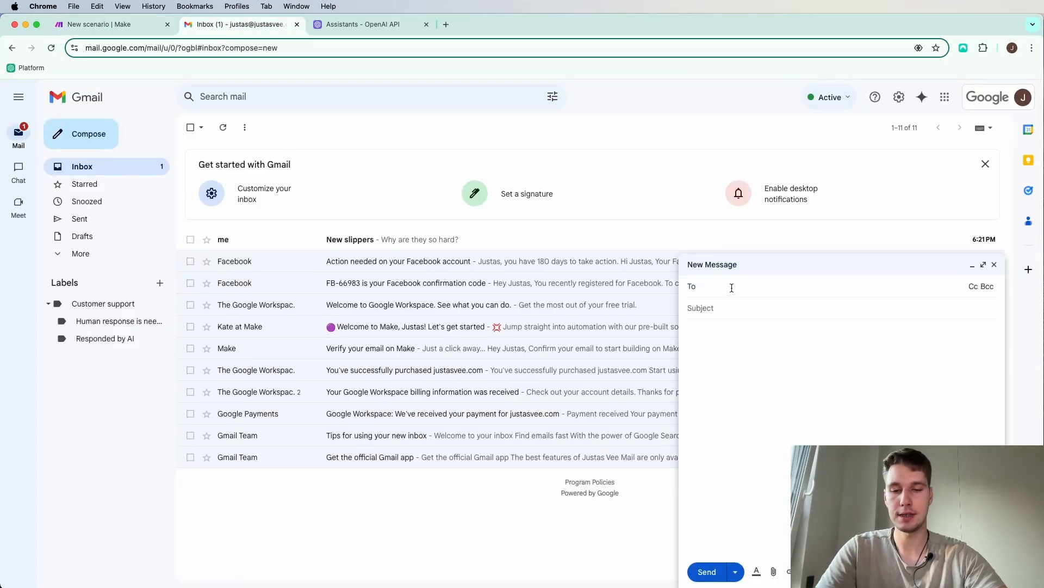
type("jus")
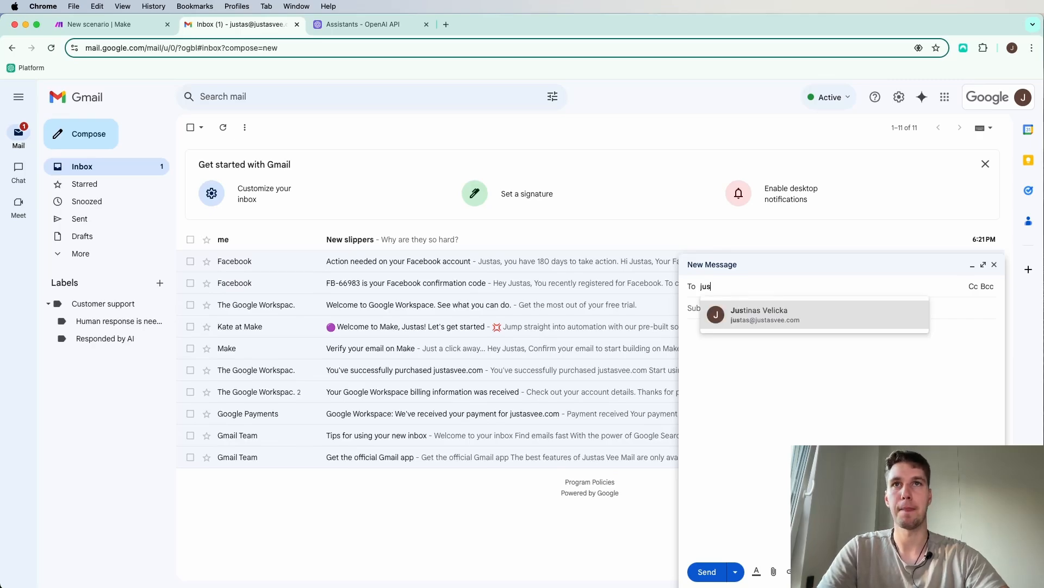
left_click(743, 319)
type("Test")
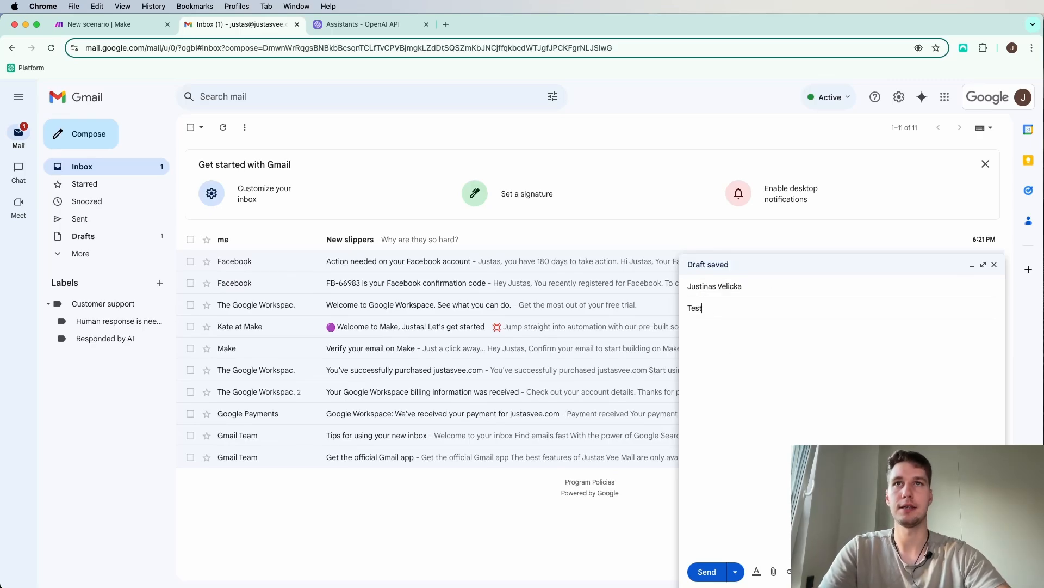
left_click(745, 385)
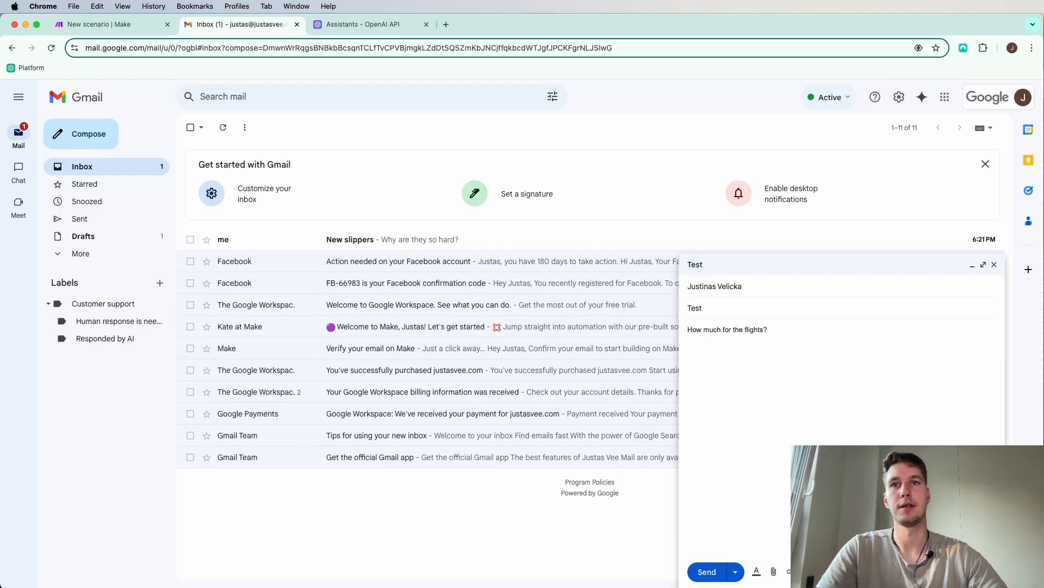
left_click(707, 572)
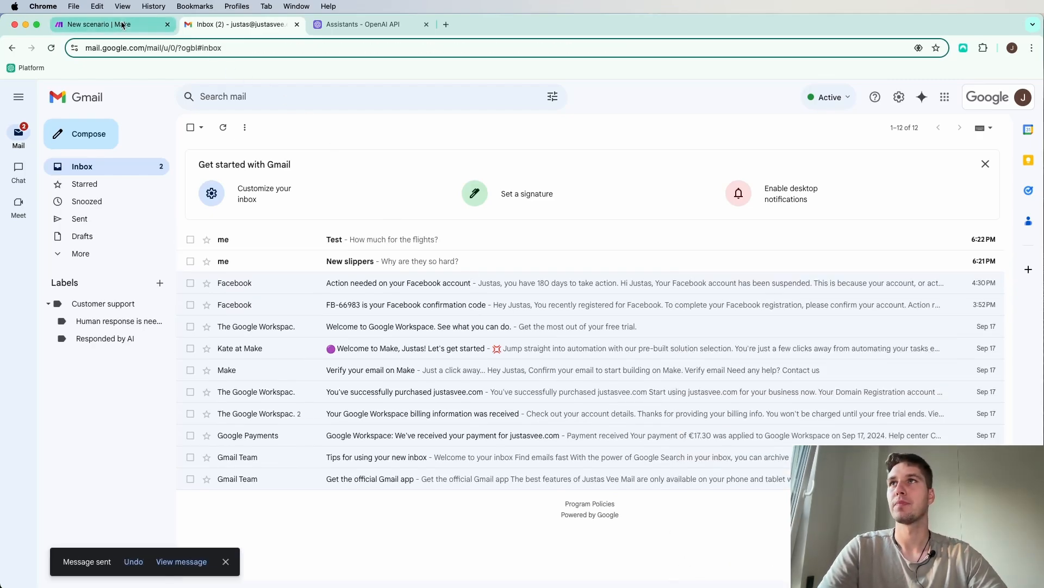
Step: Run the Make scenario once again and inspect the output of the Gmail and Categorization modules
left_click(123, 25)
left_click(91, 514)
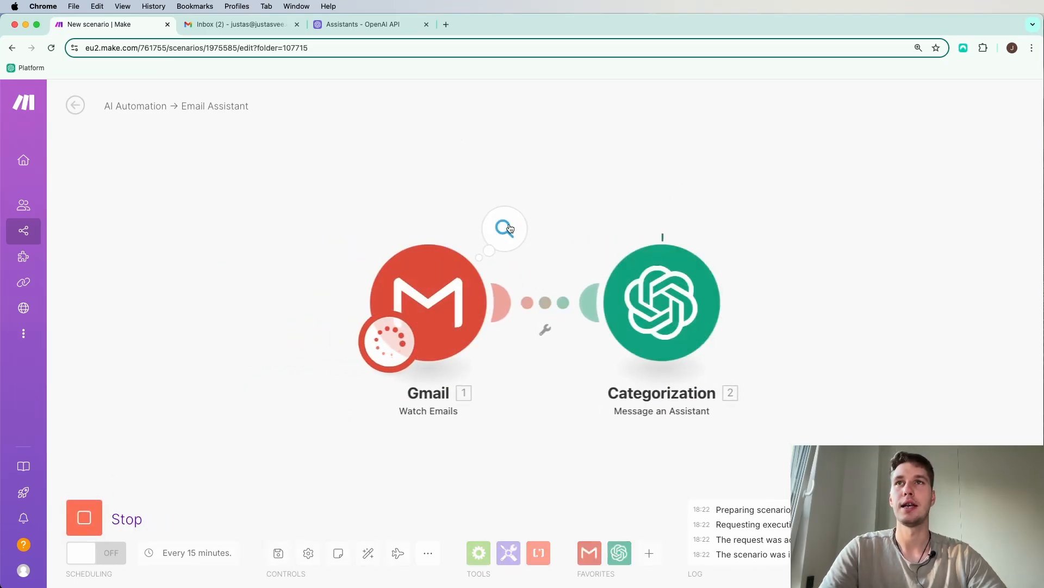
left_click(506, 228)
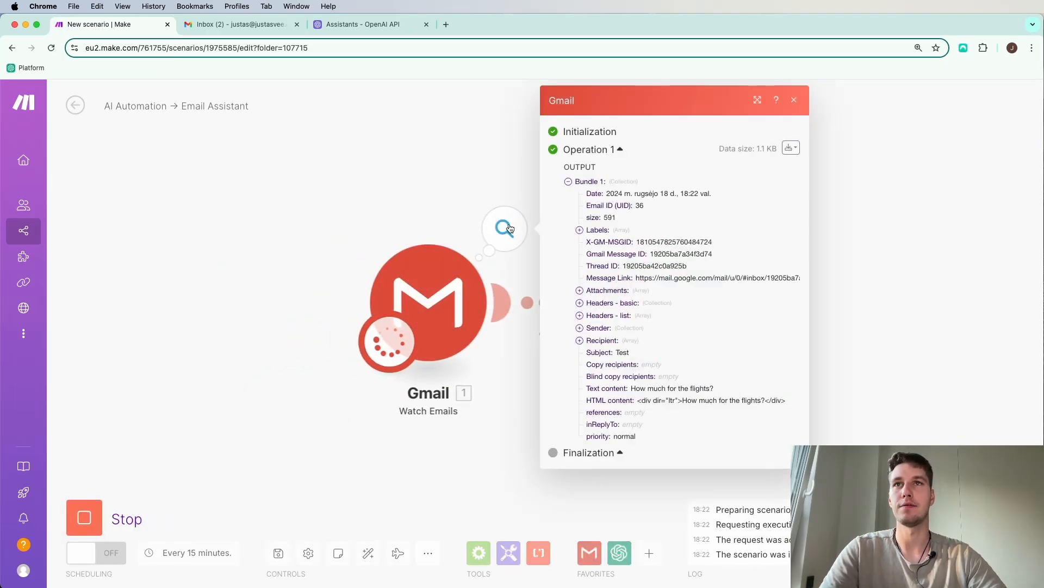
left_click(794, 100)
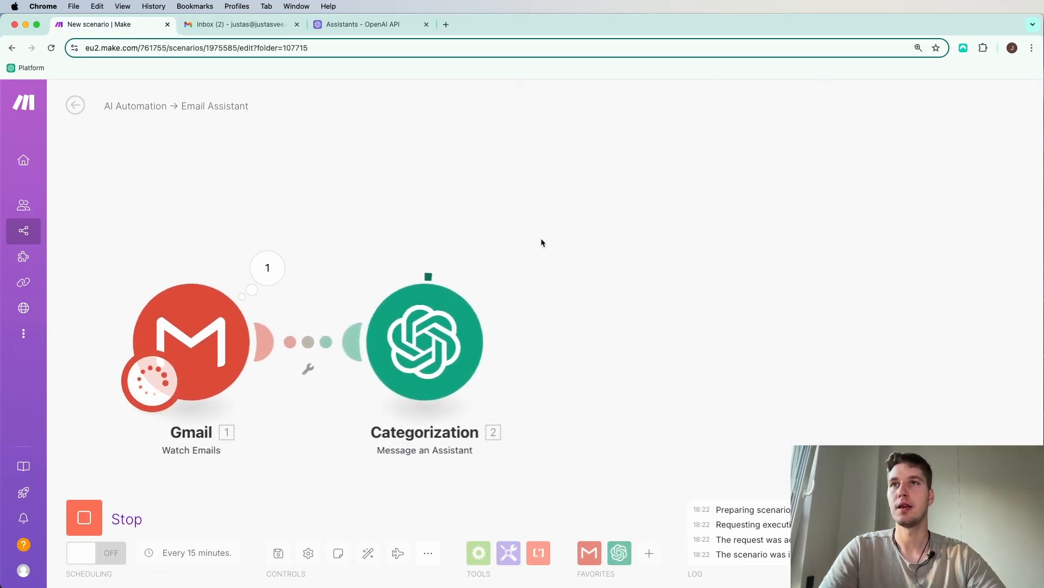
left_click_drag(542, 243, 541, 200)
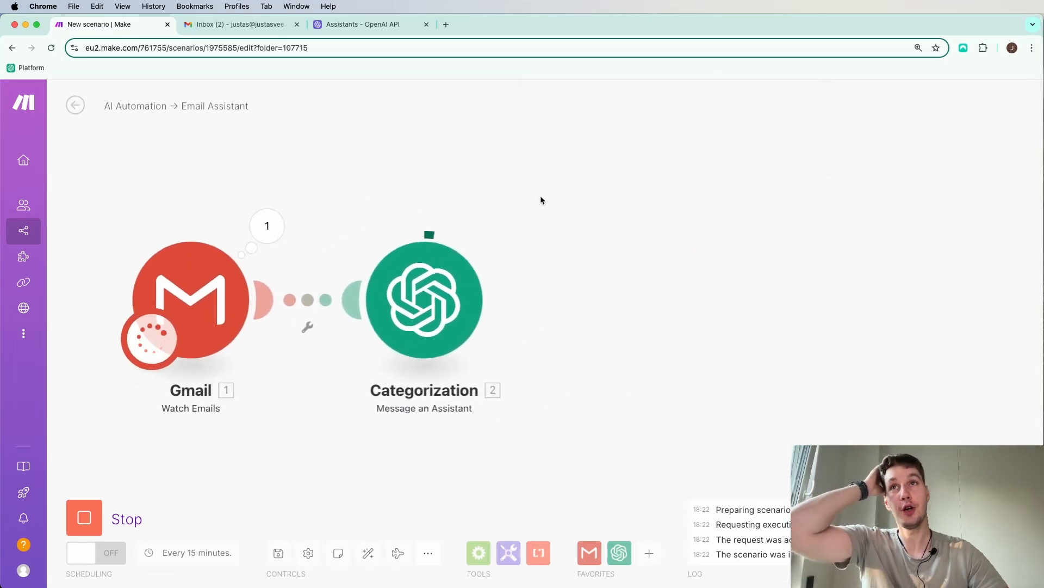
left_click(505, 231)
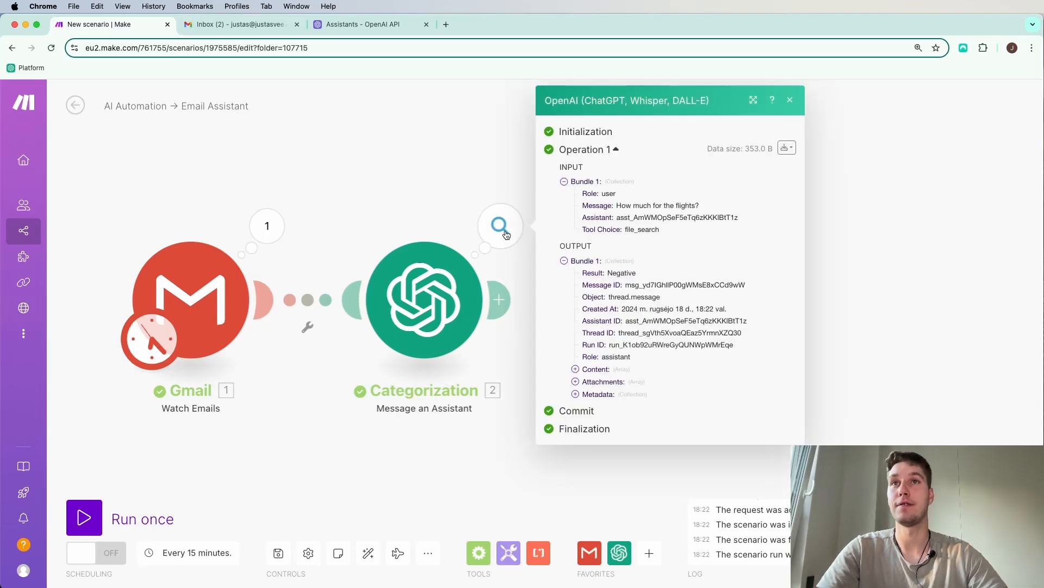
double_click(636, 273)
left_click(804, 134)
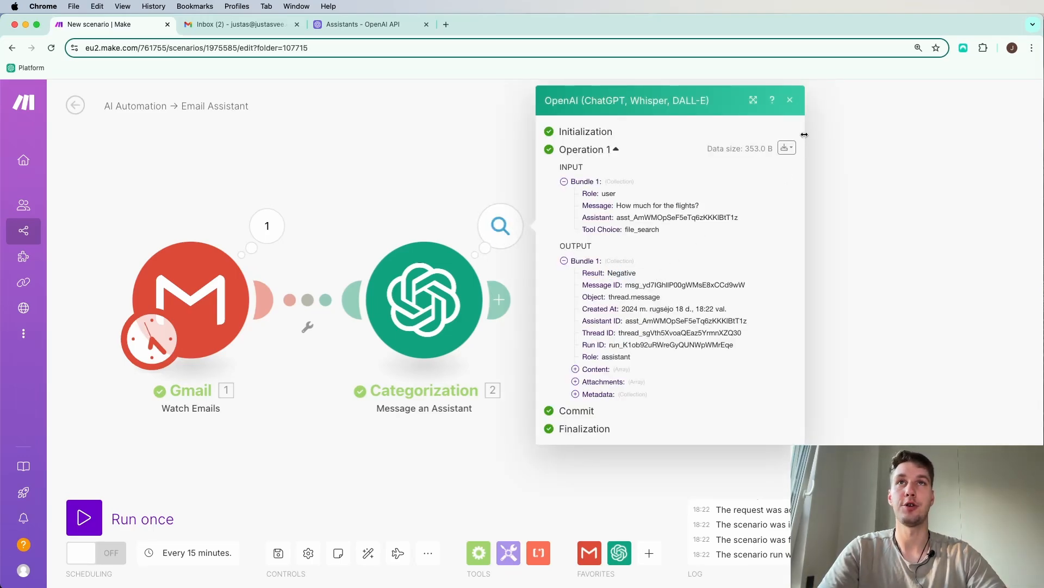
left_click(790, 101)
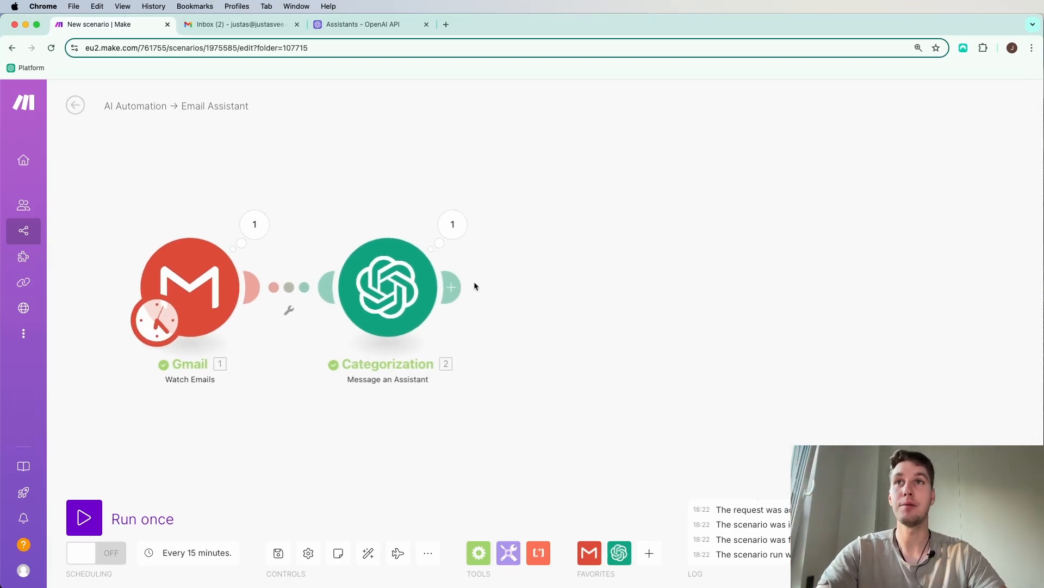
left_click(453, 287)
left_click(691, 288)
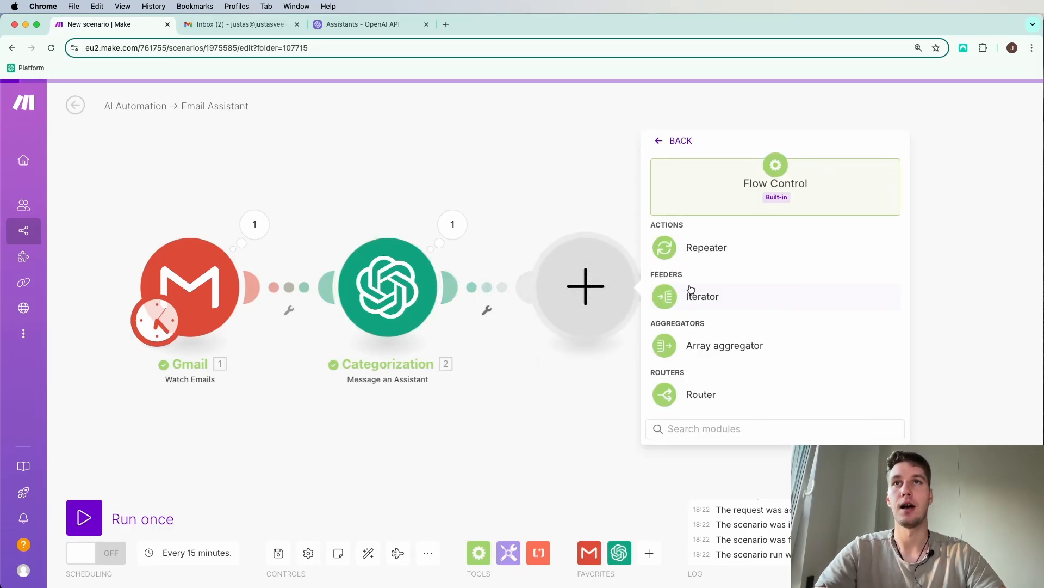
left_click(725, 396)
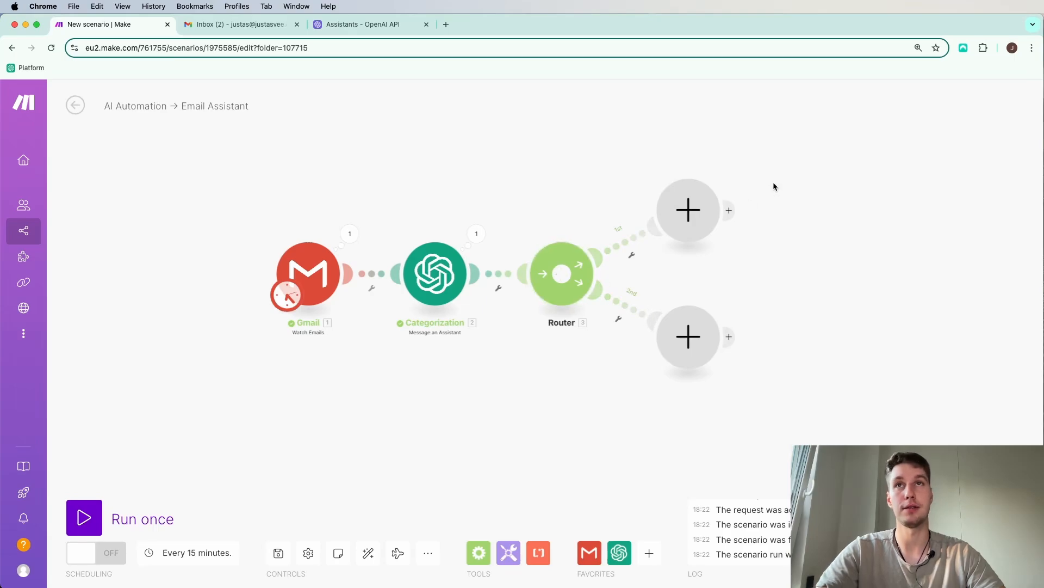
left_click_drag(779, 170, 525, 411)
key("Delete")
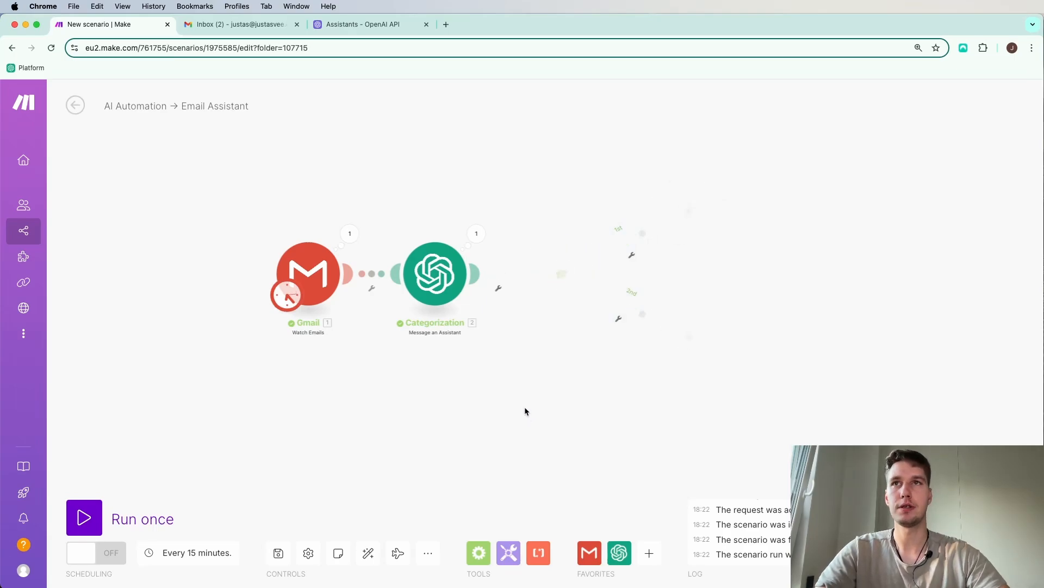
Step: Add a Flow Control Router after the Categorization module
left_click(482, 275)
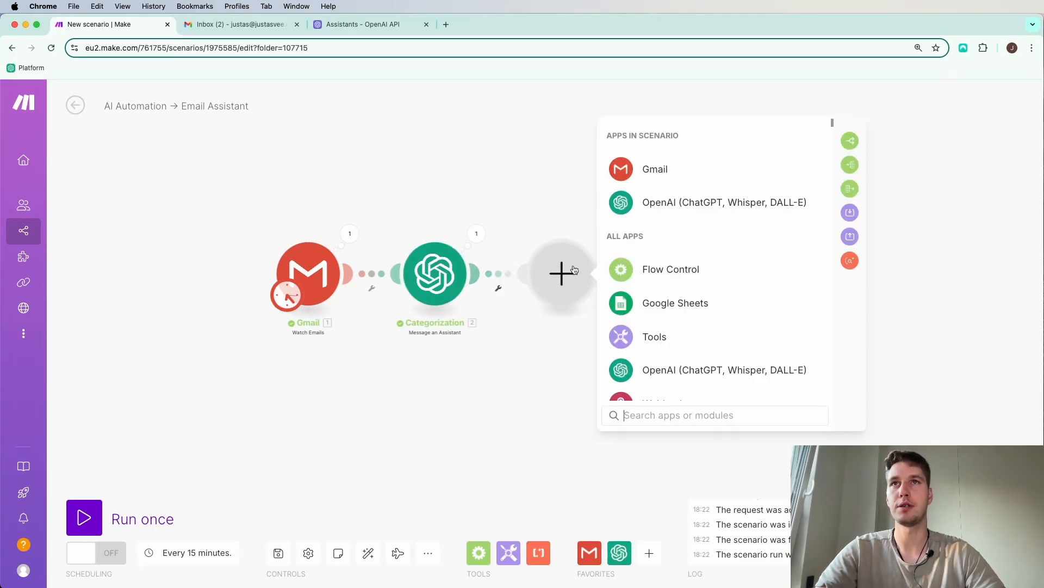
left_click(666, 277)
left_click(650, 382)
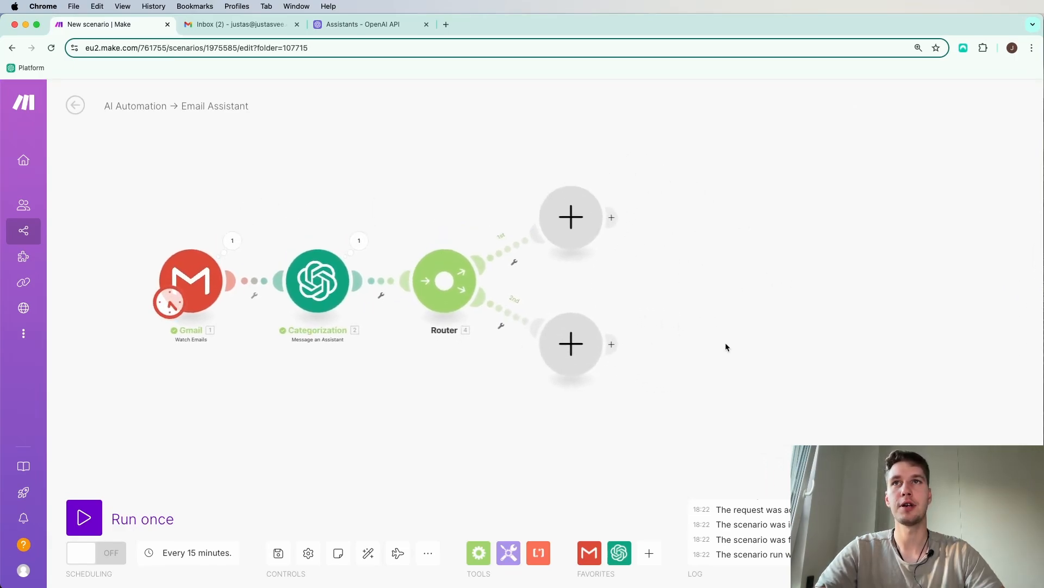
Step: Open the filter on the router's second route and label it "Negative"
left_click(509, 320)
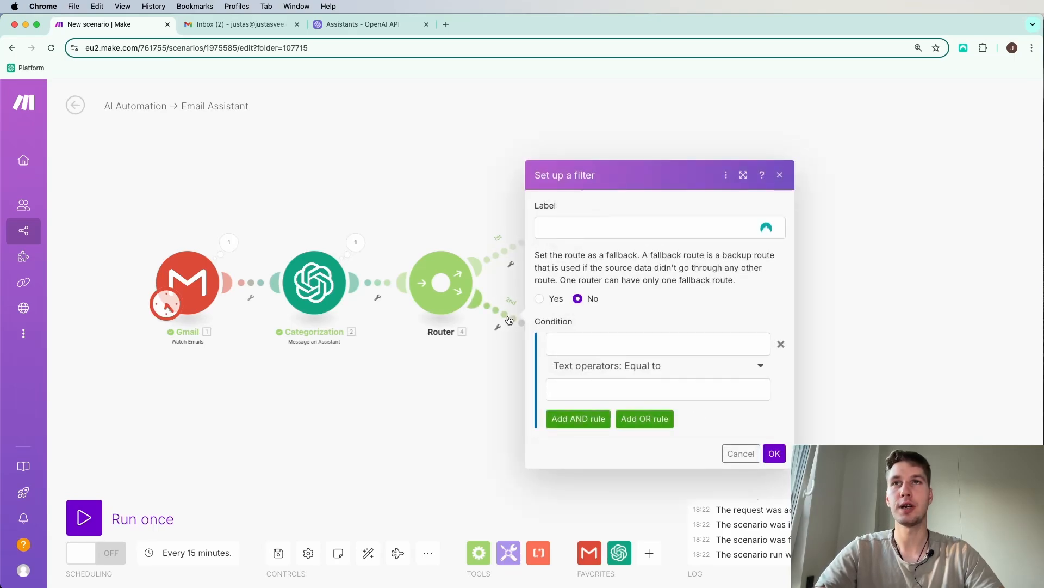
left_click(572, 233)
type("Nega")
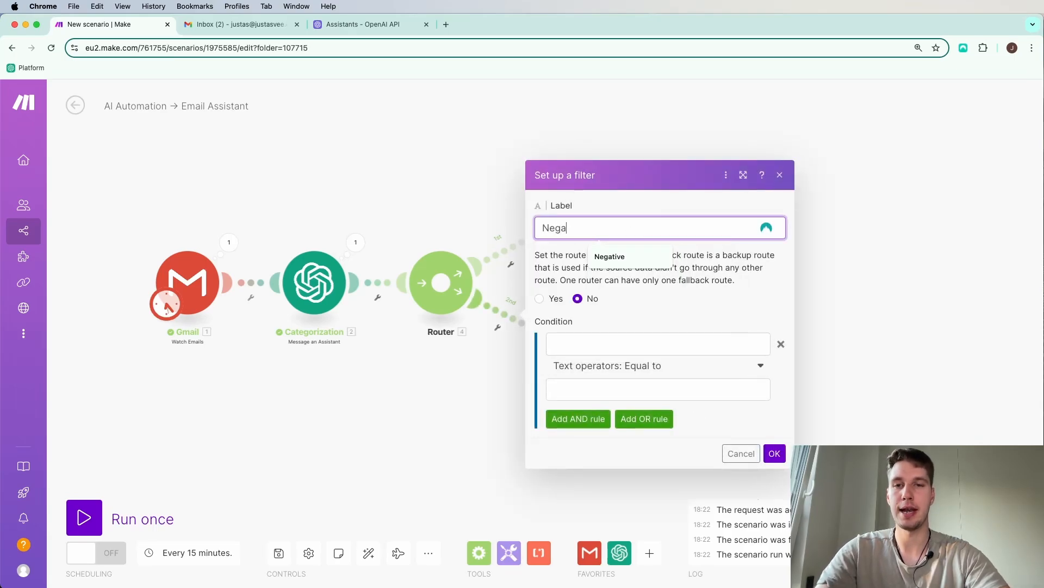
type("tive")
Step: Set the second route's filter condition to the Categorization Result with text operator Contains and value "Negative", and save the filter
left_click(587, 345)
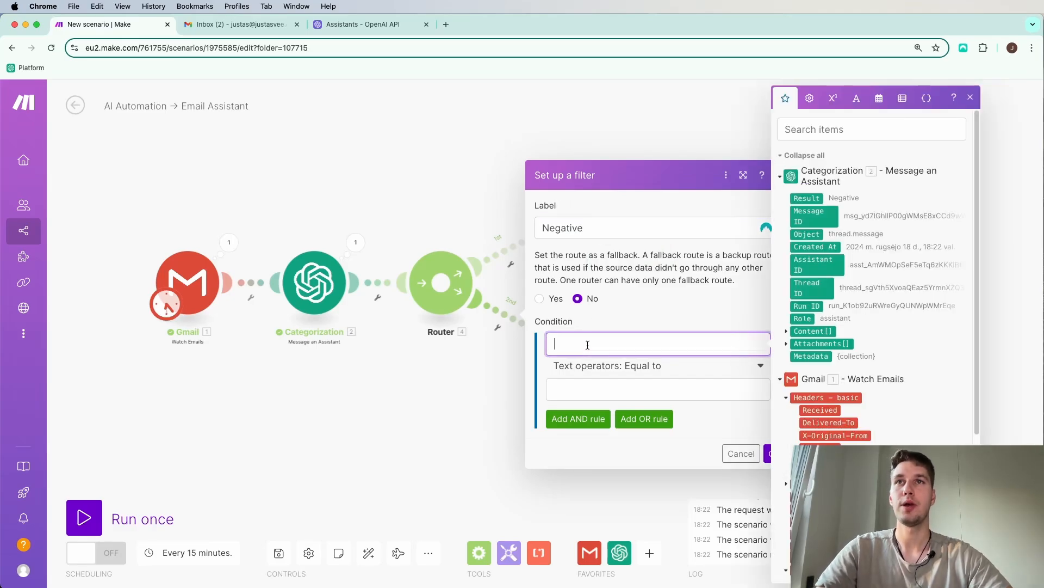
left_click(810, 199)
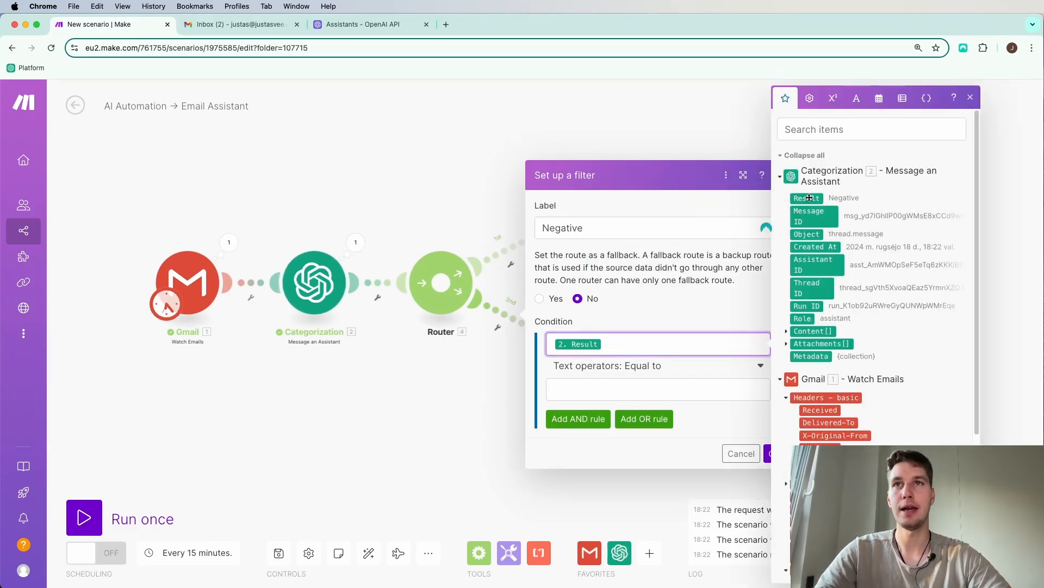
left_click(649, 370)
scroll(609, 479, "down", 2)
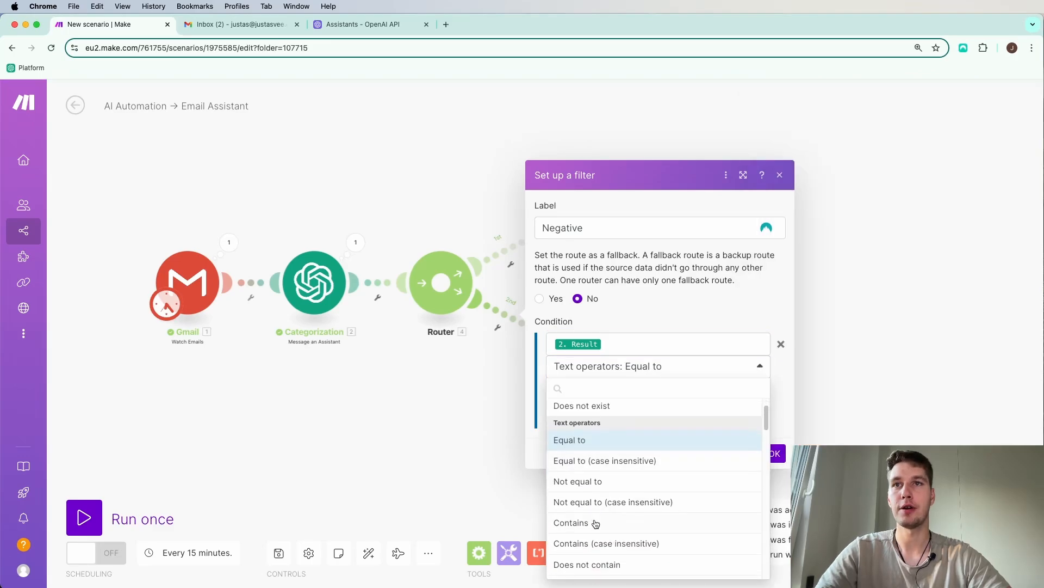
left_click(598, 521)
left_click(612, 388)
type("N")
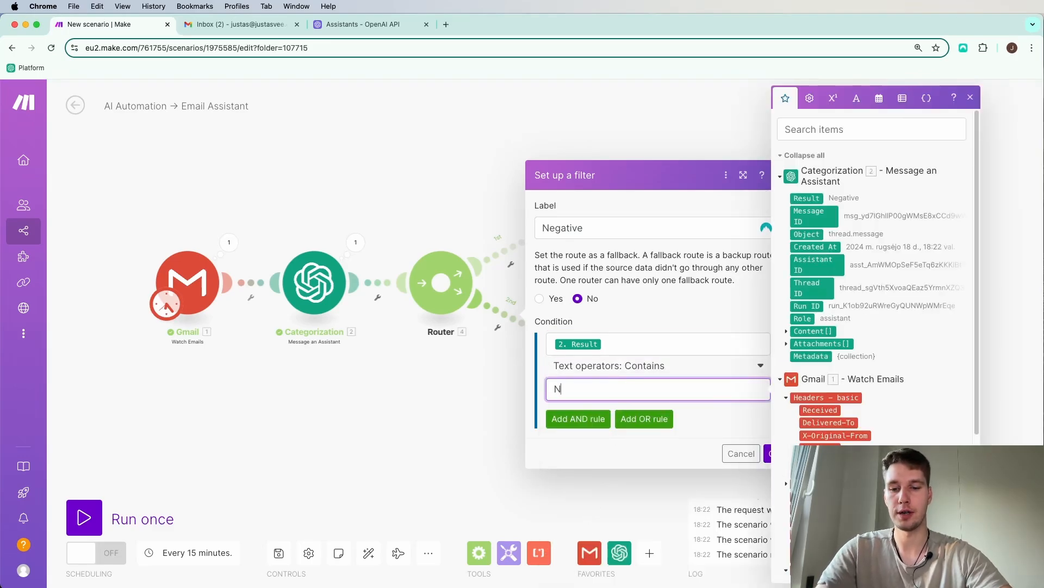
type("egative")
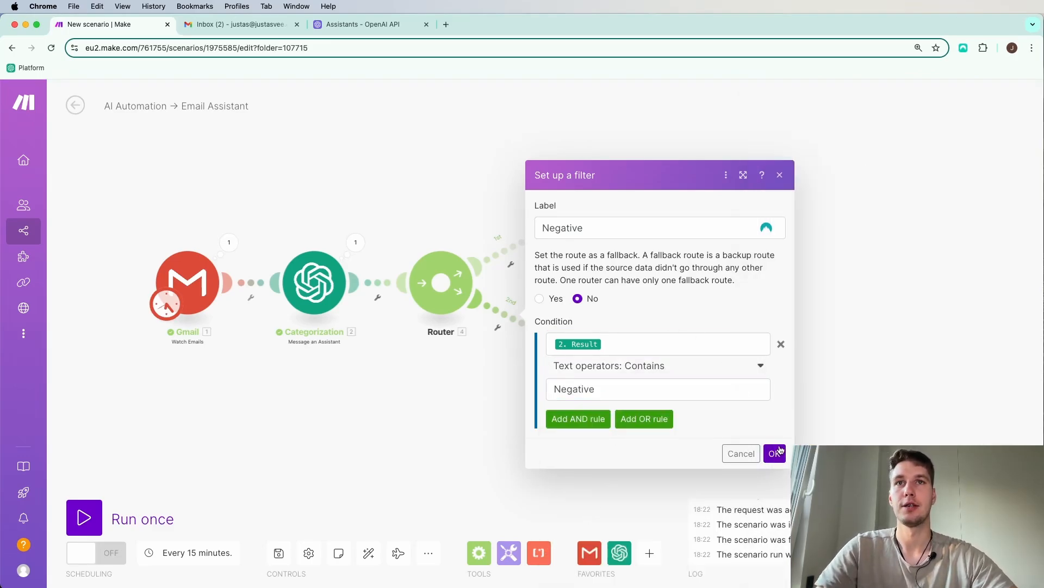
left_click(777, 452)
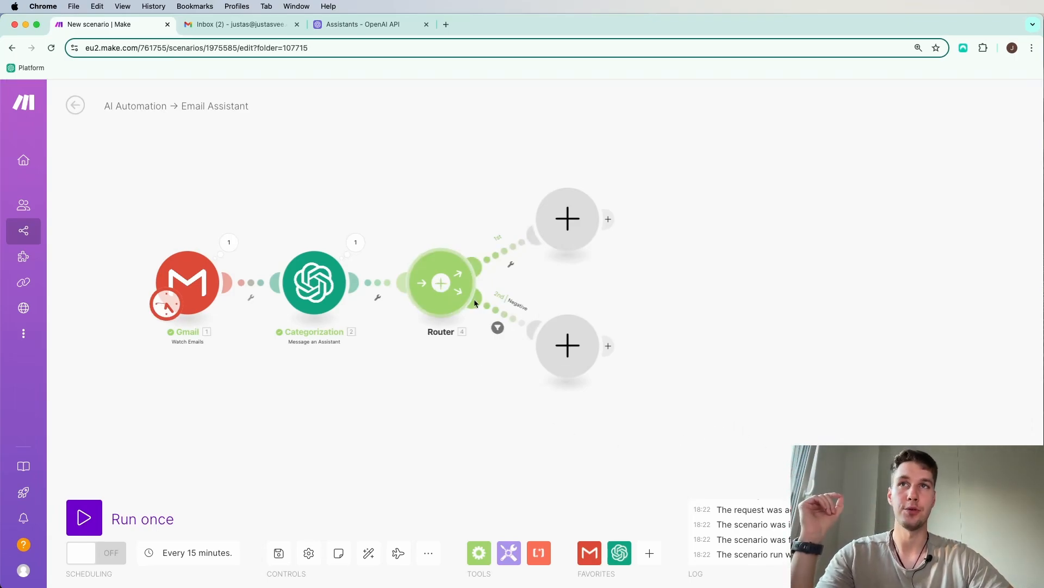
Step: Add a Gmail Modify Email Labels module to the Negative route
left_click(568, 345)
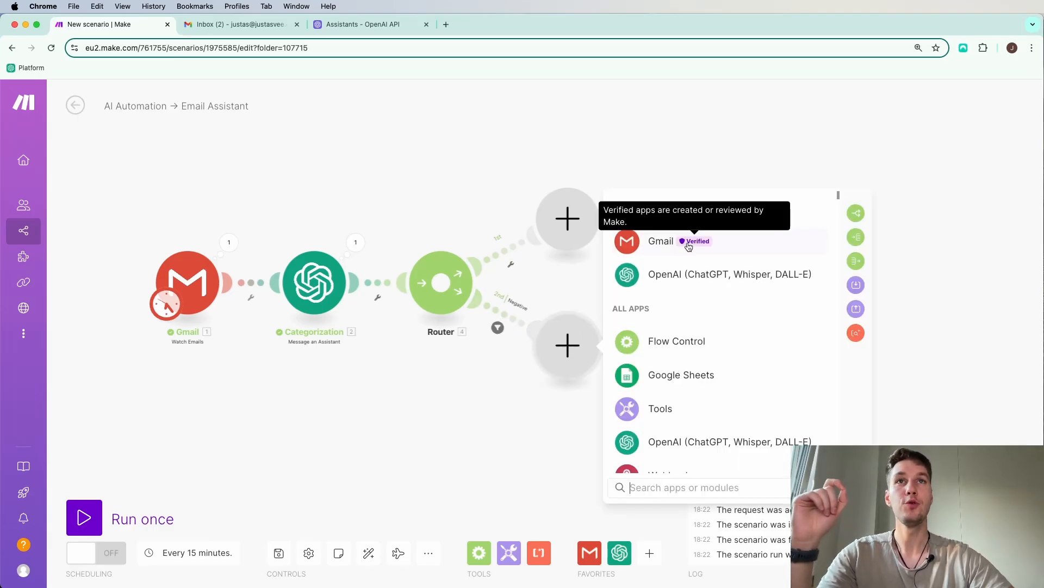
left_click(715, 241)
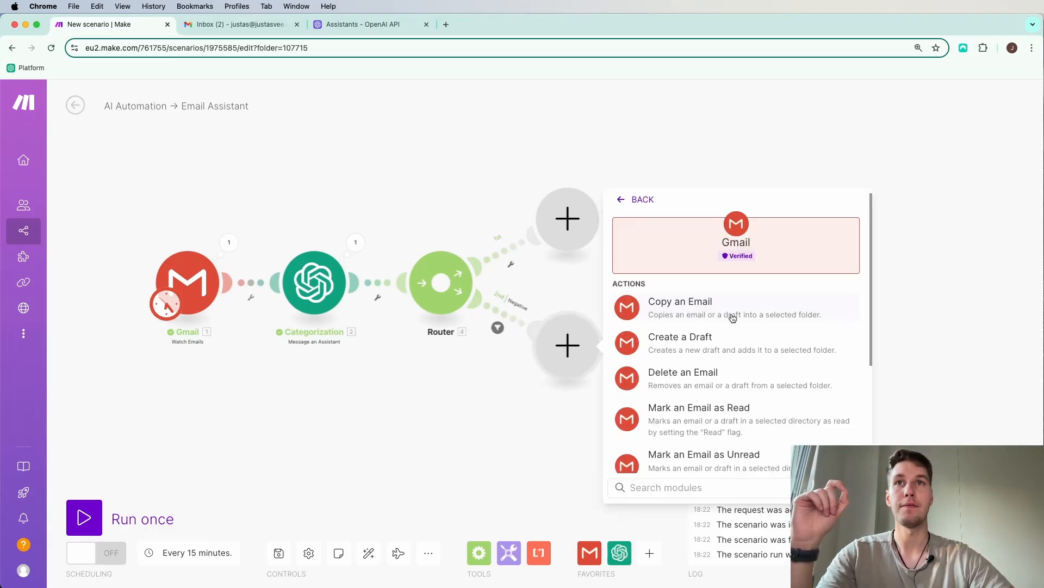
scroll(735, 348, "down", 4)
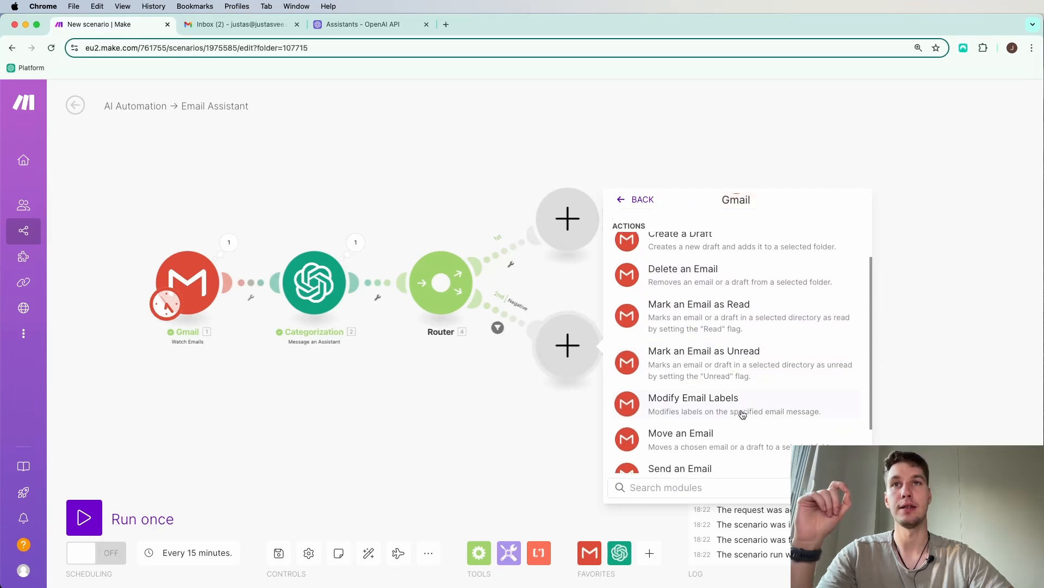
left_click(743, 414)
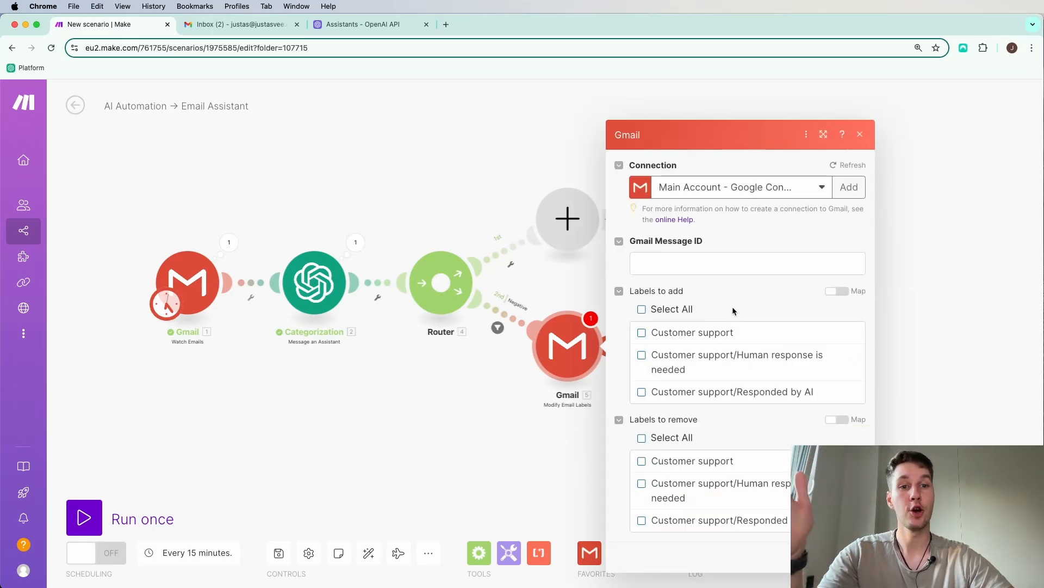
Step: Map the Gmail Message ID from the Watch Emails module into the Modify Email Labels module's Gmail Message ID
left_click(692, 267)
scroll(540, 388, "down", 2)
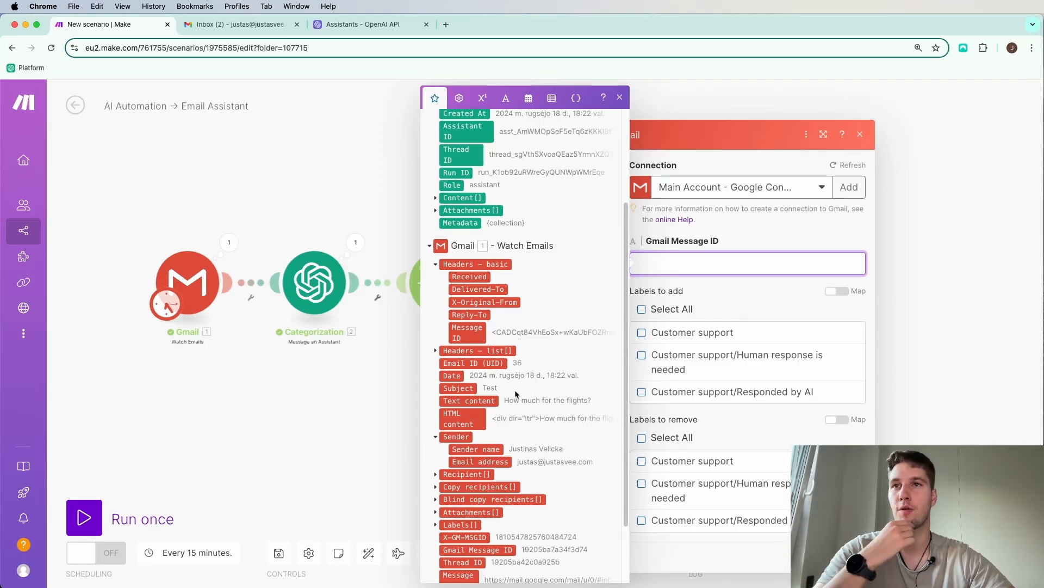
scroll(541, 388, "down", 2)
scroll(534, 412, "down", 2)
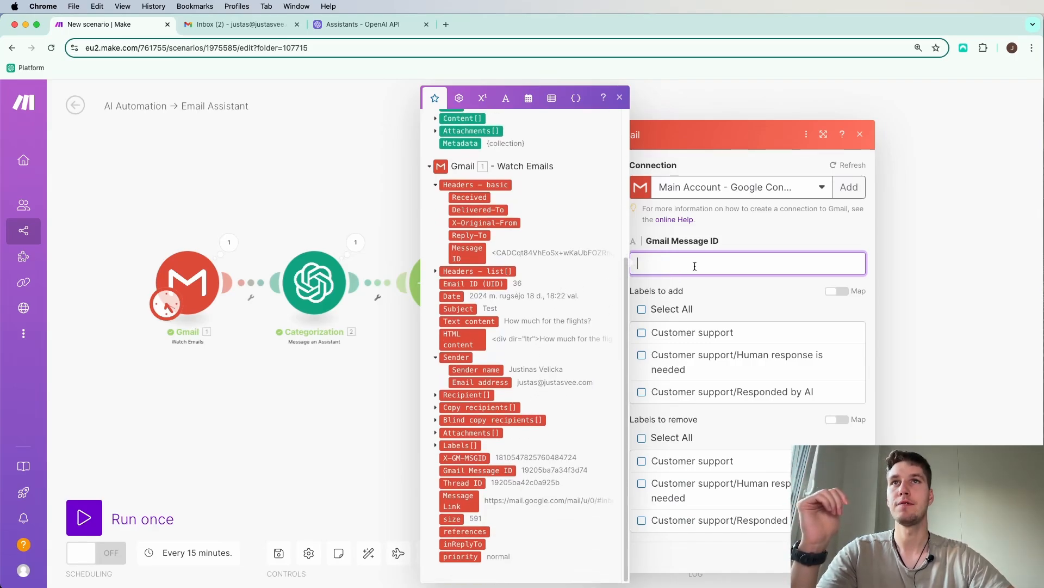
left_click(726, 230)
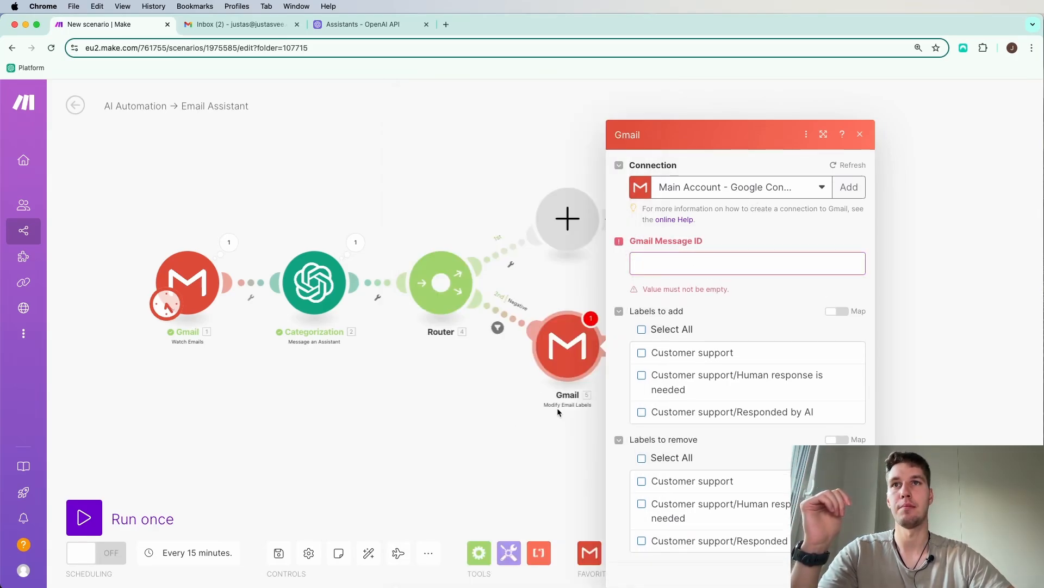
left_click(679, 264)
scroll(516, 422, "down", 5)
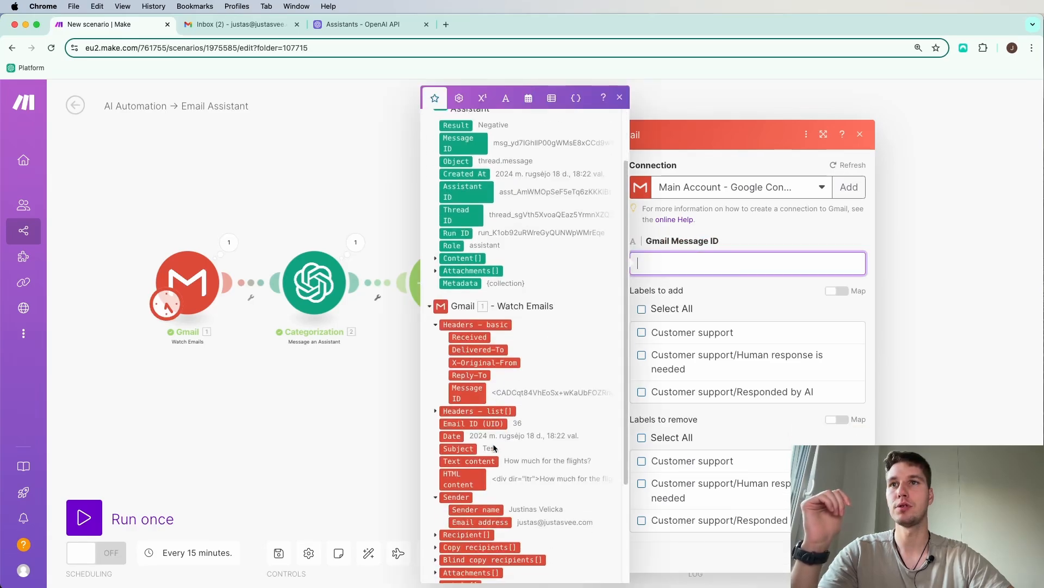
scroll(516, 422, "down", 1)
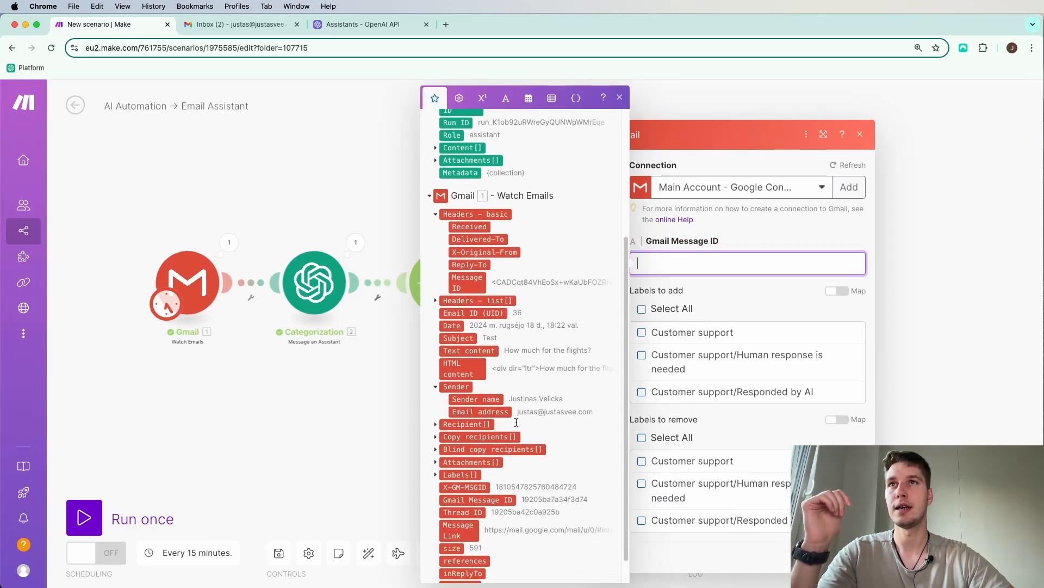
scroll(517, 422, "down", 1)
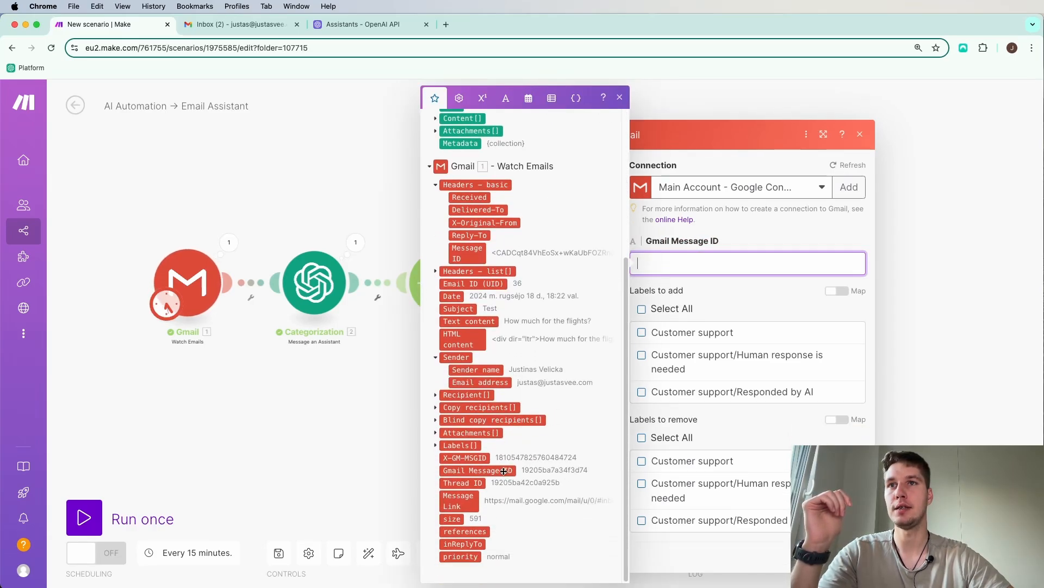
left_click(476, 470)
left_click(754, 230)
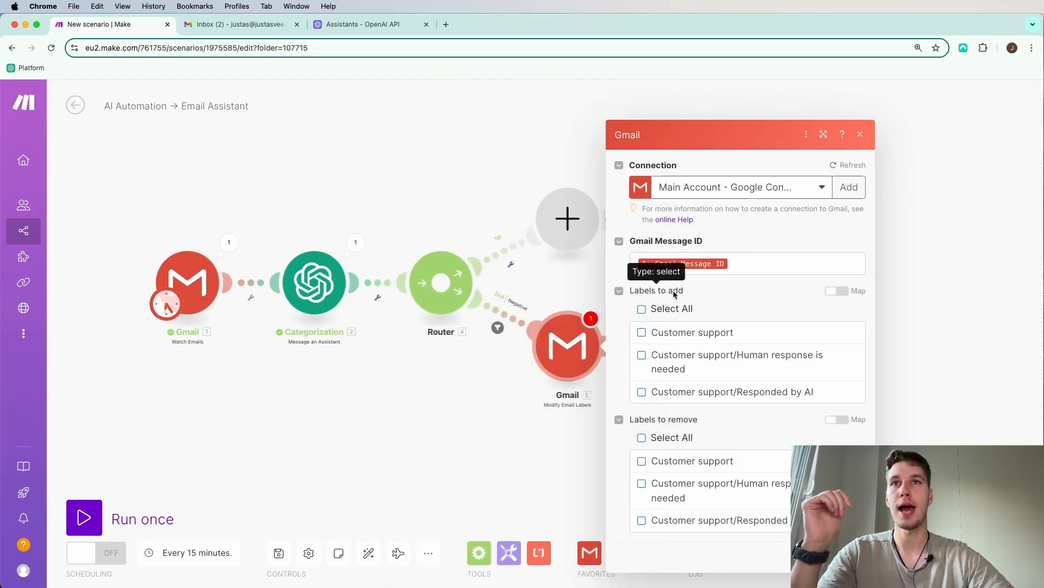
Step: Choose "Customer support/Human response is needed" as the label to add, compare it with the labels in Gmail, and save the module
left_click(642, 356)
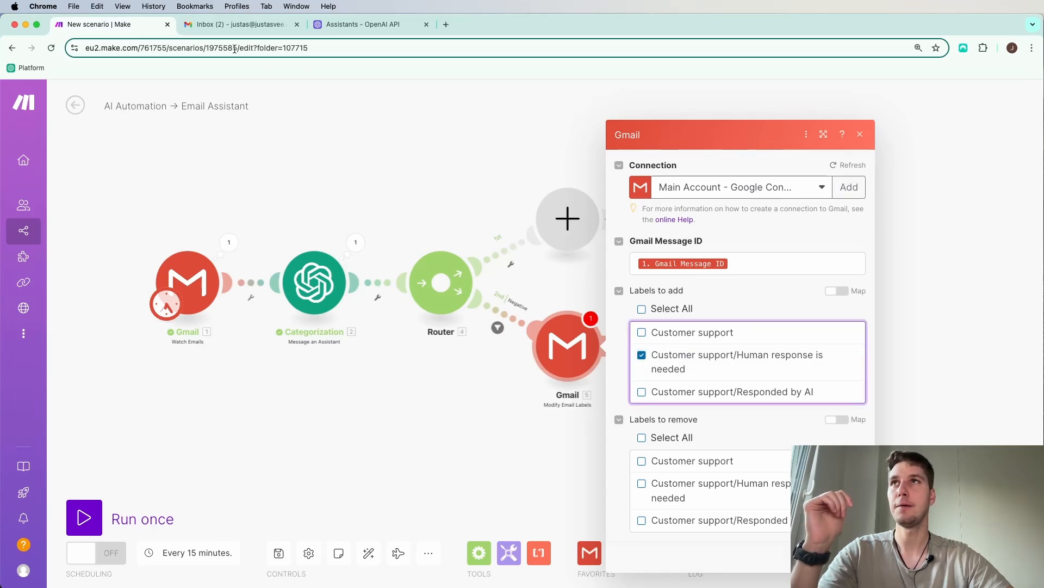
left_click(236, 25)
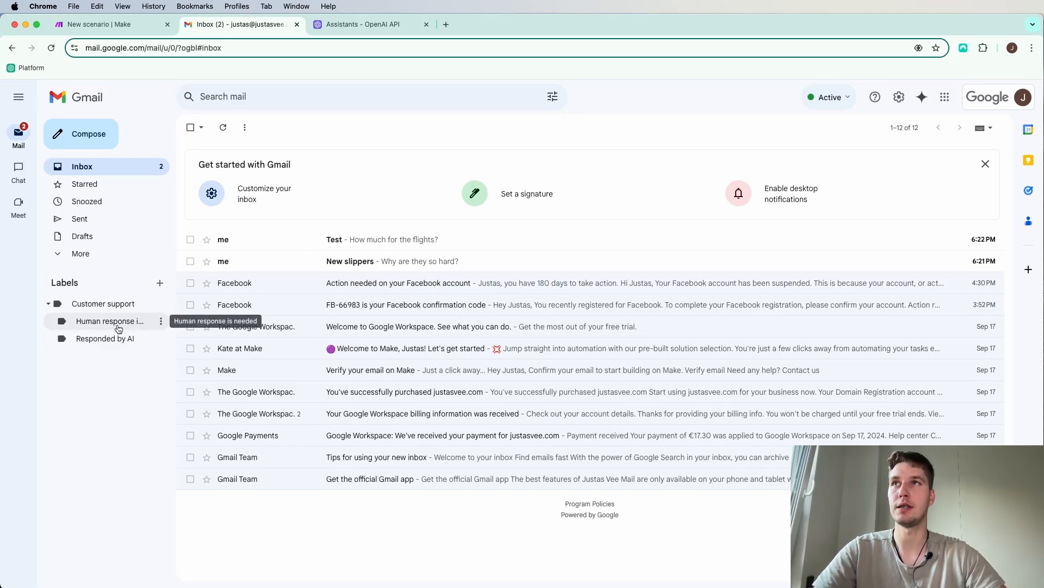
left_click(119, 25)
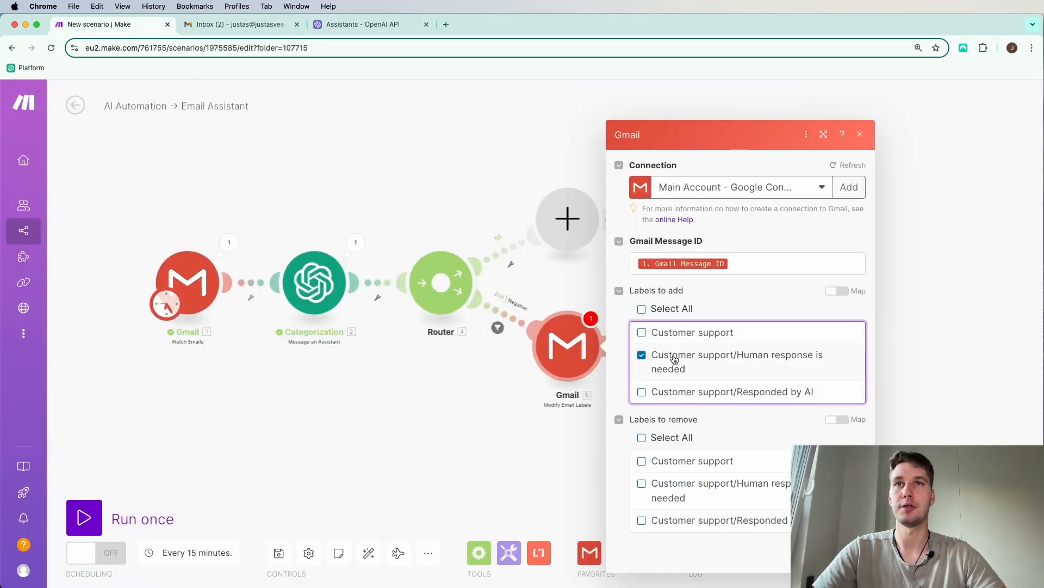
left_click(850, 557)
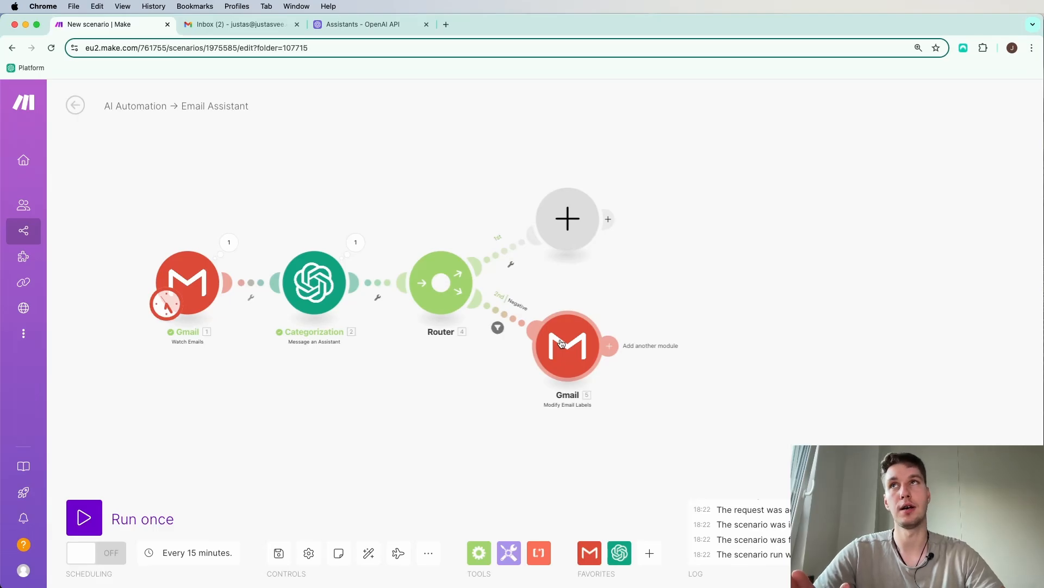
Step: Switch to Gmail and view the conversations under the "Responded by AI" and "Human response is needed" labels
left_click(240, 24)
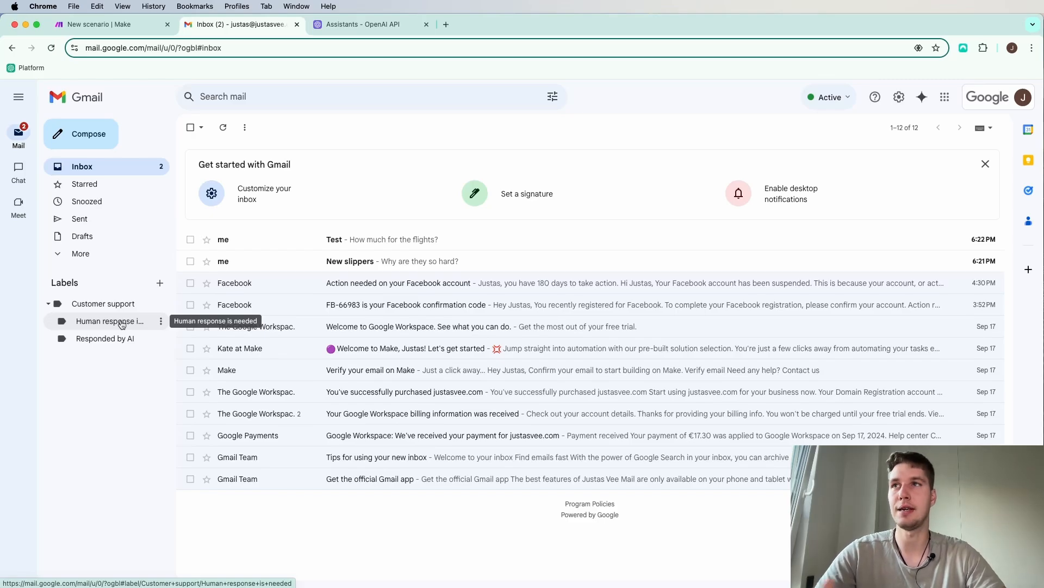
left_click(121, 338)
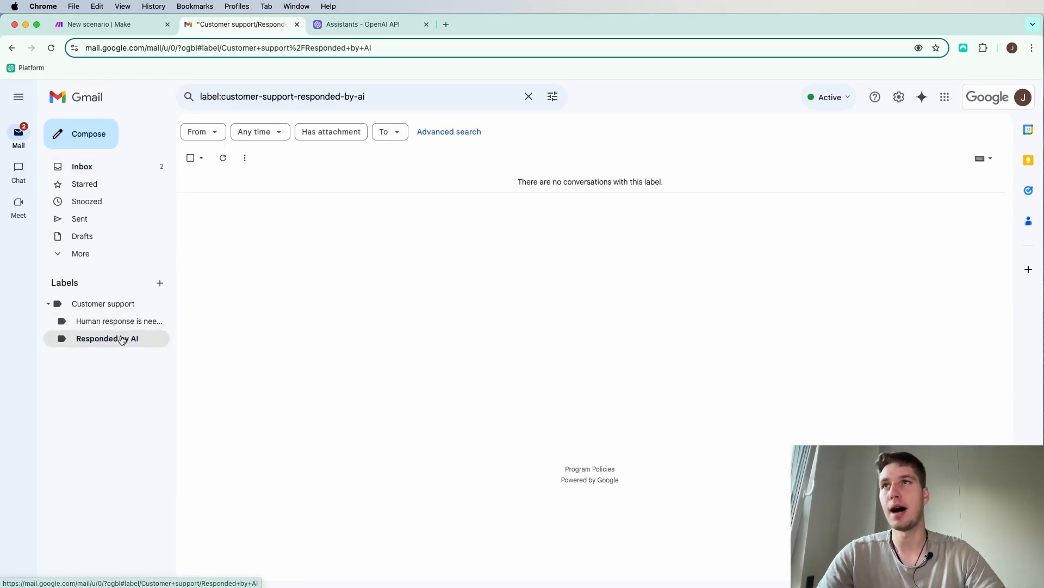
left_click(116, 324)
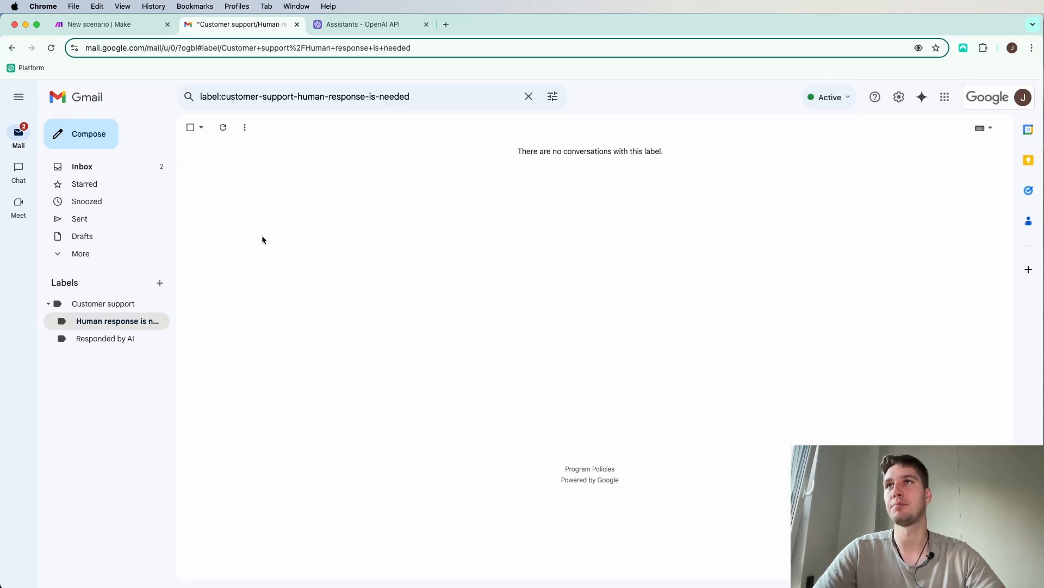
Step: Switch back to the Make scenario and label the filter on the router's first route "Positive"
left_click(110, 26)
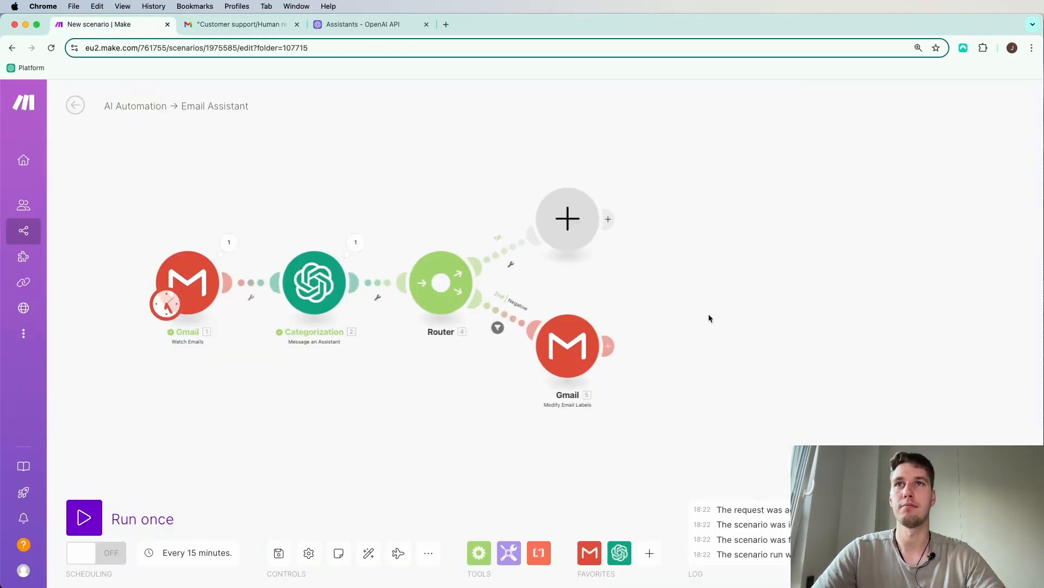
left_click_drag(708, 314, 674, 334)
scroll(648, 304, "up", 5)
scroll(616, 304, "down", 5)
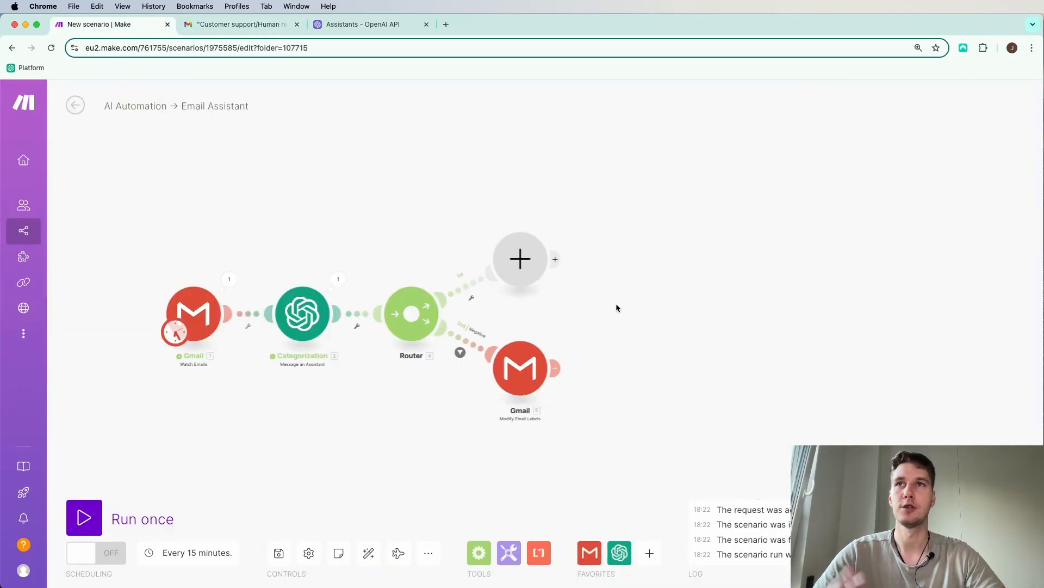
left_click_drag(615, 308, 664, 308)
scroll(547, 335, "up", 3)
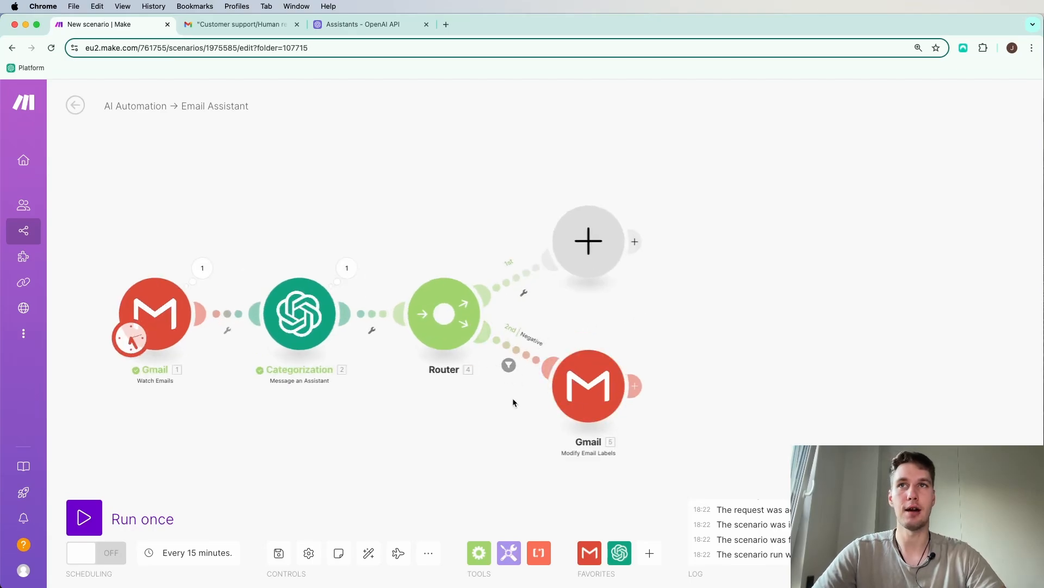
scroll(713, 331, "up", 3)
left_click(463, 267)
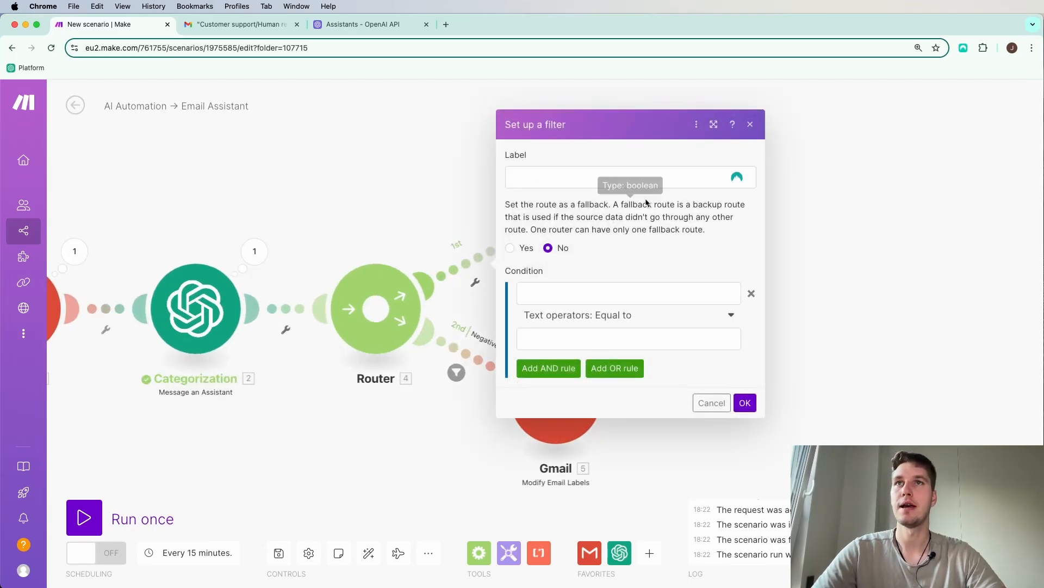
left_click(618, 176)
type("Pos")
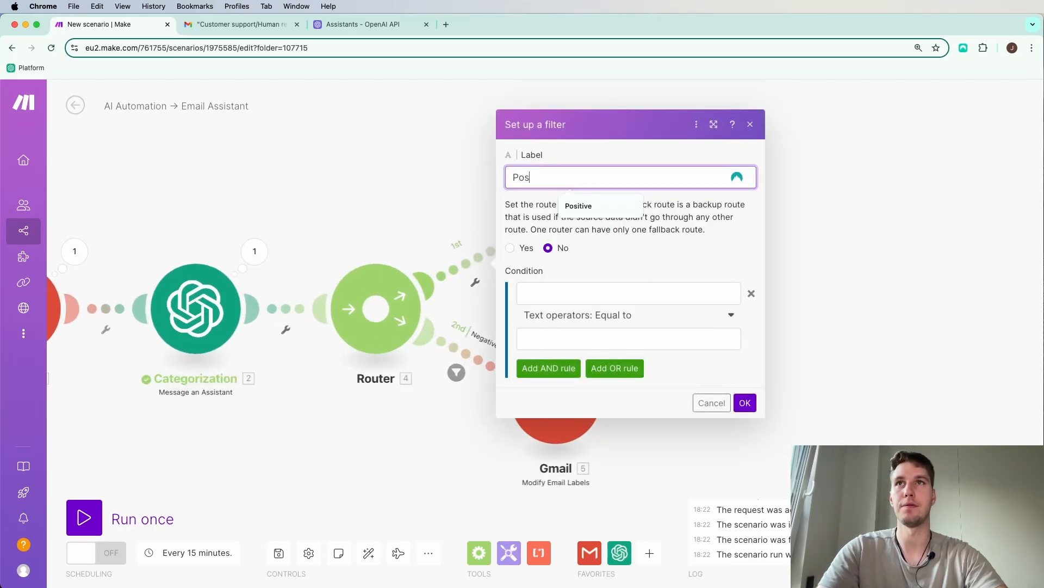
type("itive")
Step: Set the Positive filter's condition so the Categorization module's Result contains "Positive", and save the filter
left_click(655, 294)
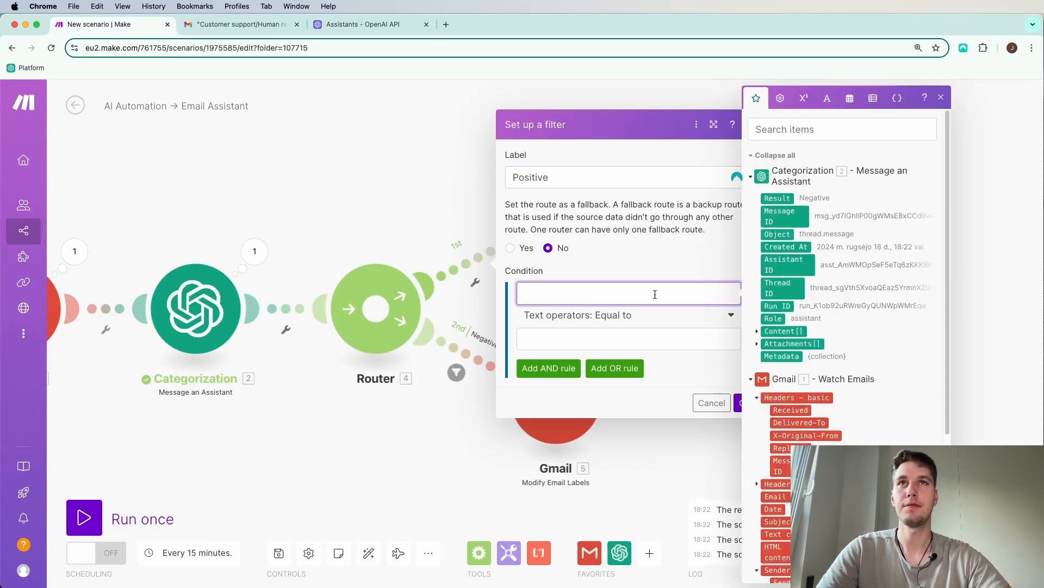
left_click(777, 198)
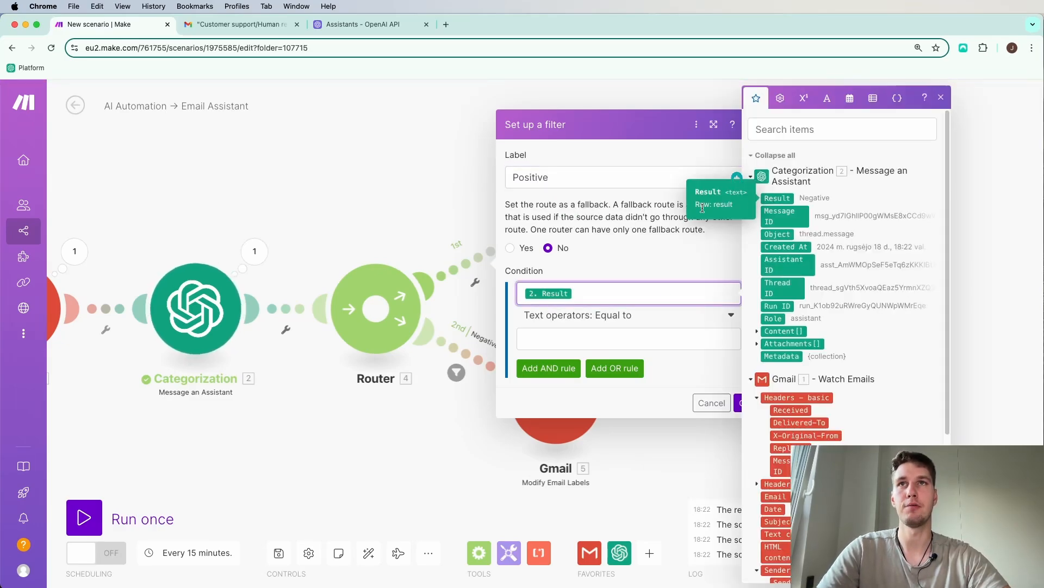
left_click(618, 320)
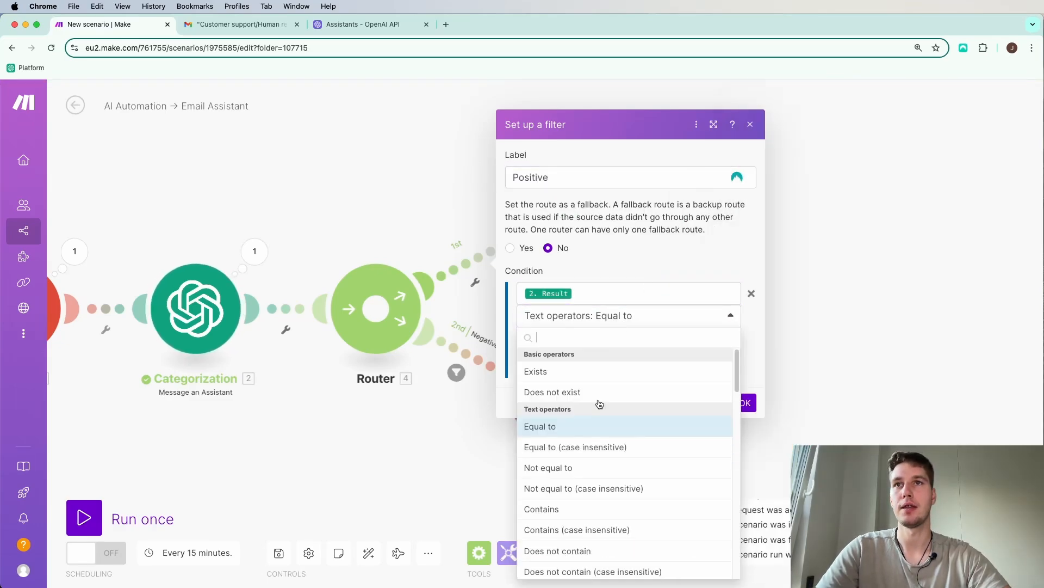
left_click(565, 509)
left_click(577, 339)
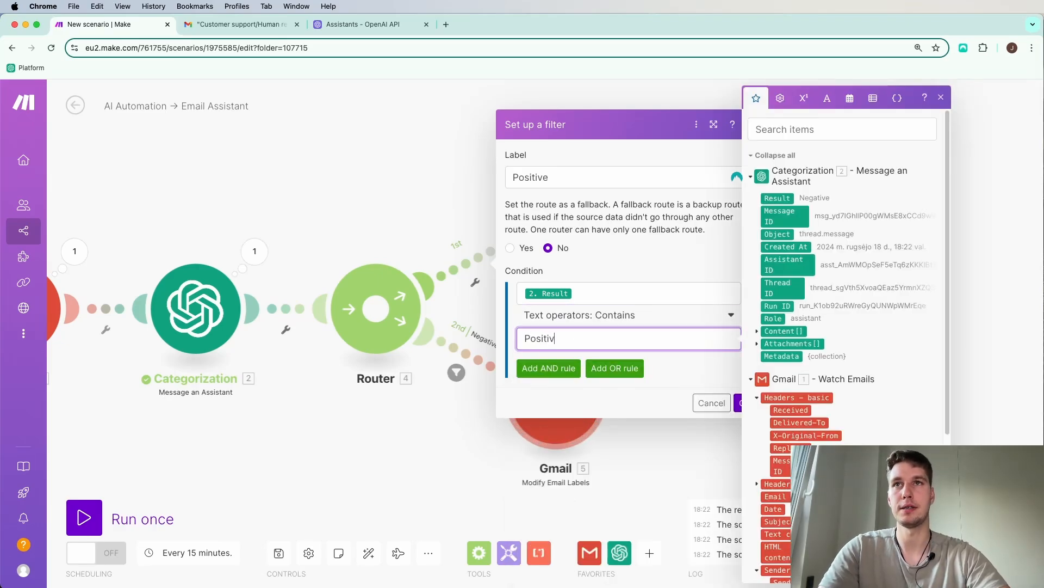
left_click(743, 403)
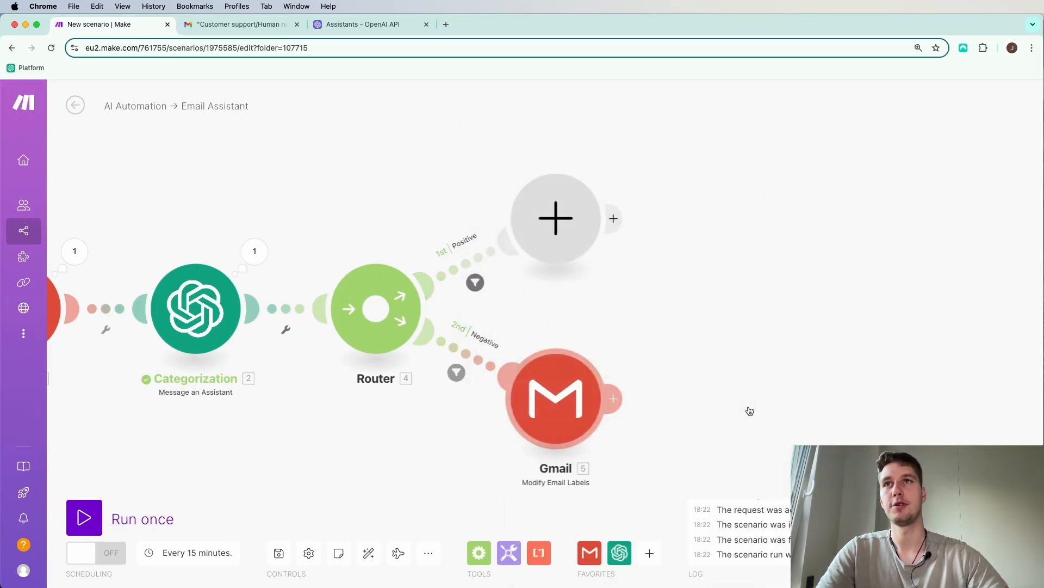
Step: Add an OpenAI "Message an Assistant" module to the empty slot on the router's Positive route
left_click_drag(701, 307, 687, 347)
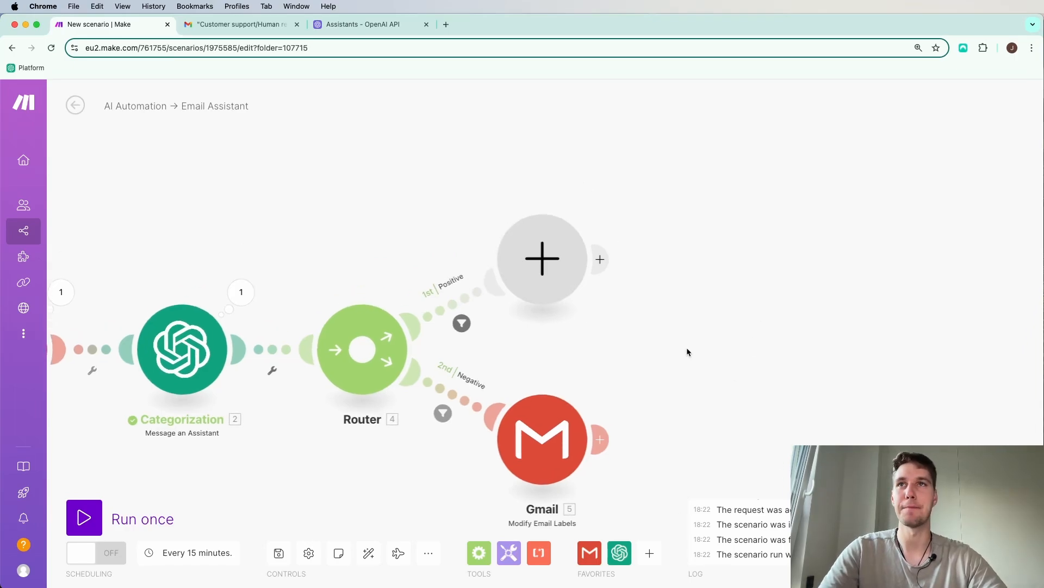
scroll(639, 331, "up", 1)
scroll(639, 331, "down", 3)
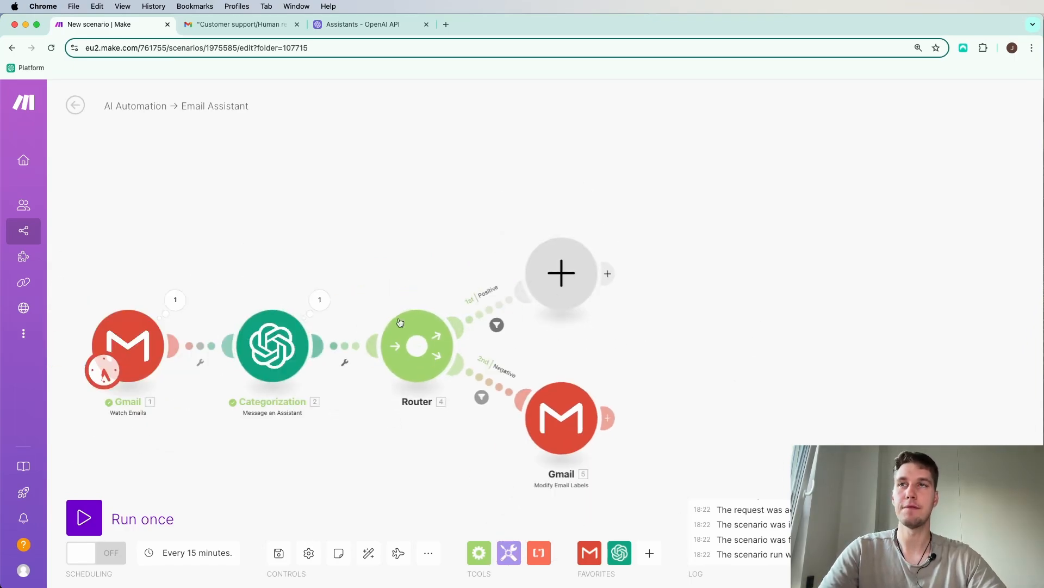
left_click_drag(513, 215, 419, 272)
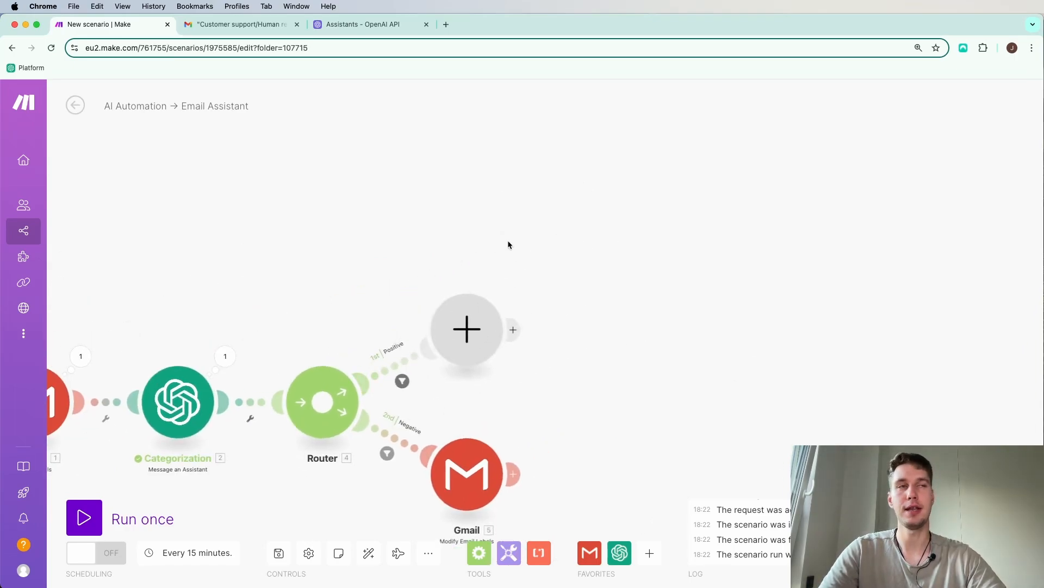
left_click_drag(522, 283, 656, 266)
scroll(634, 279, "up", 3)
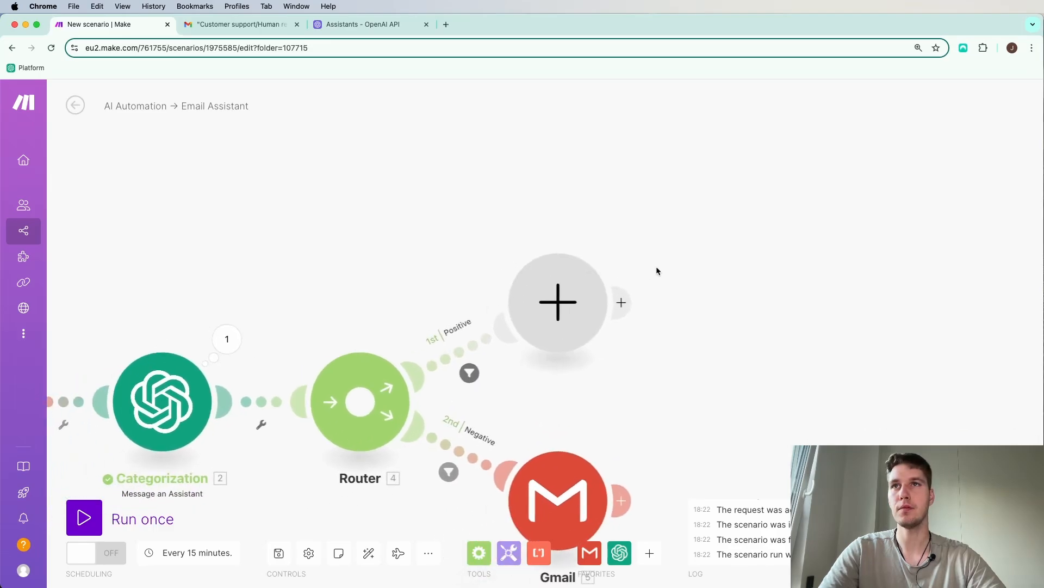
left_click(552, 305)
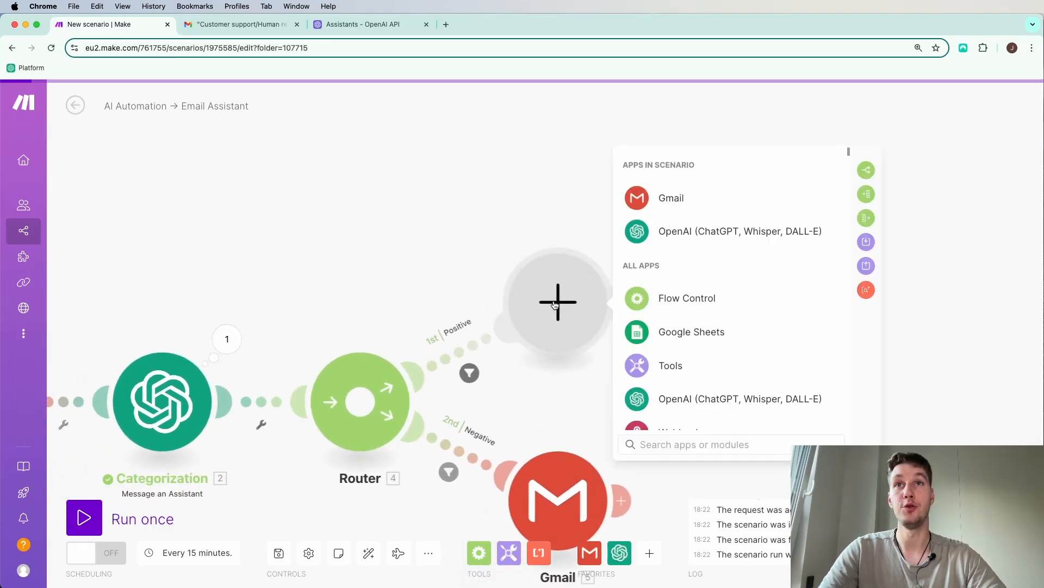
left_click(698, 240)
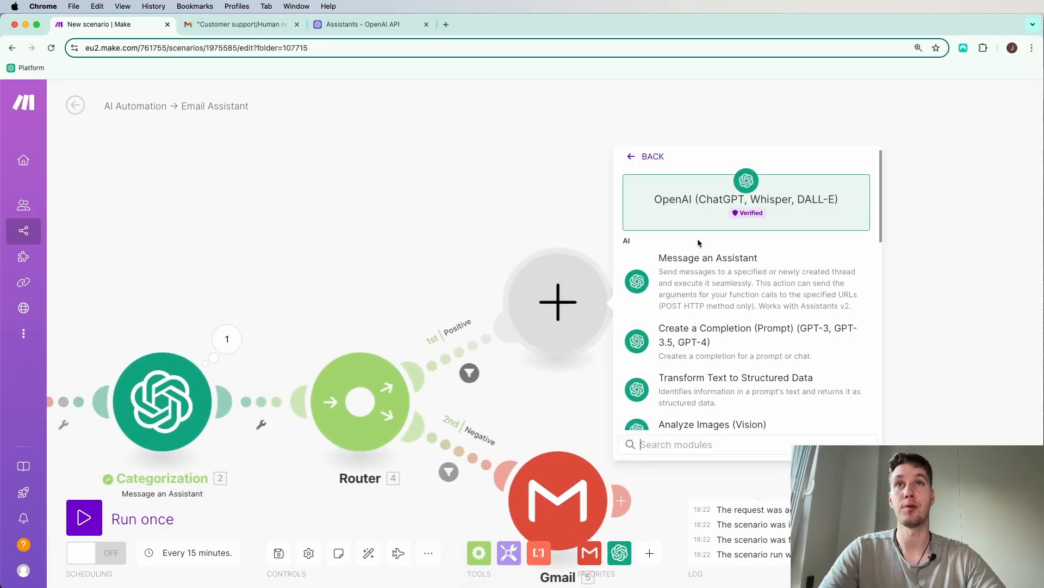
left_click(715, 279)
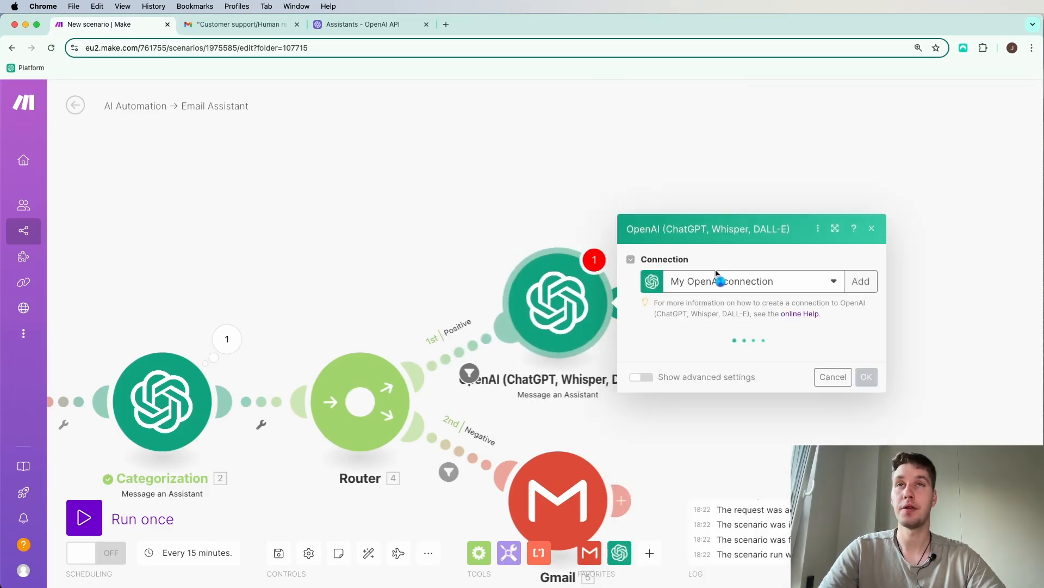
Step: Select the "Email Agent - FAQ responder (gpt-4o)" assistant and map the Watch Emails module's Text content into its Message
left_click(732, 238)
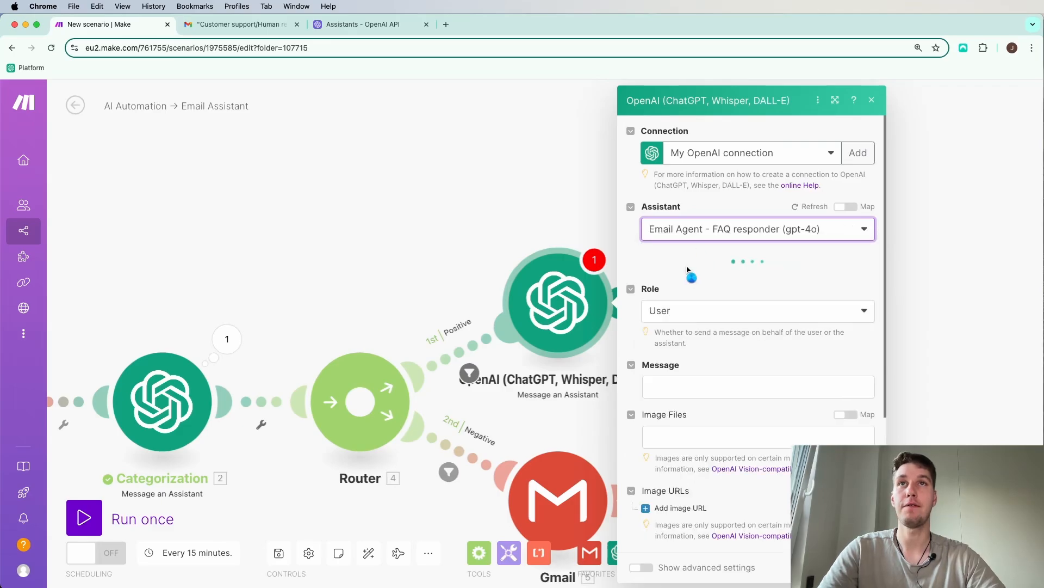
left_click(688, 273)
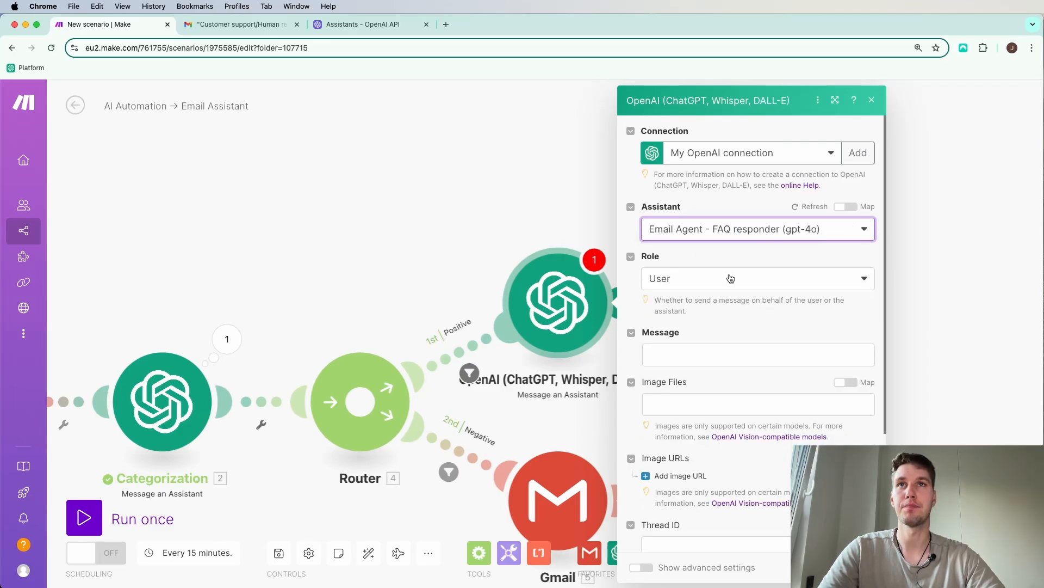
scroll(751, 261, "down", 2)
left_click(712, 344)
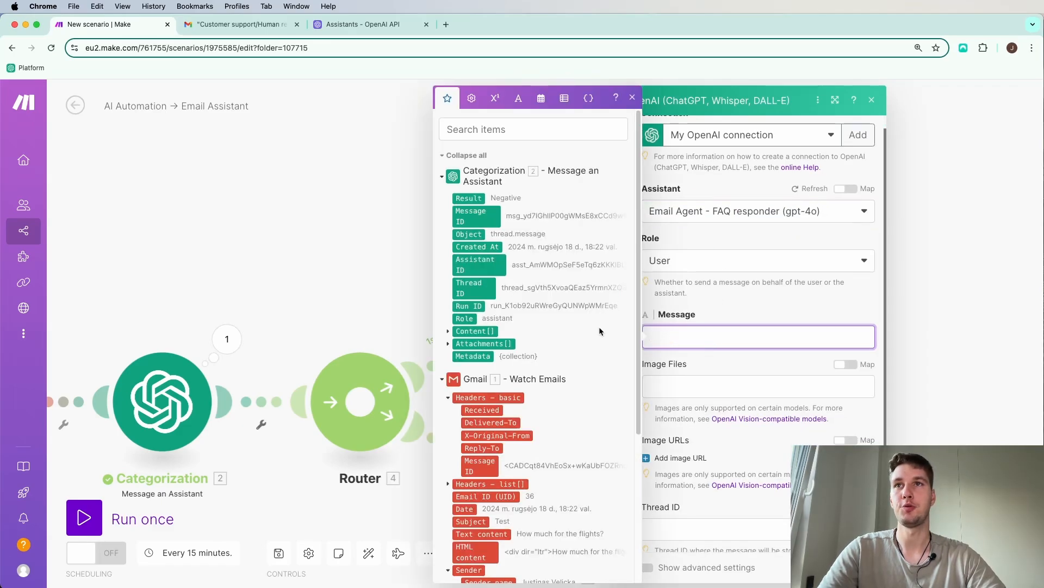
scroll(476, 373, "down", 5)
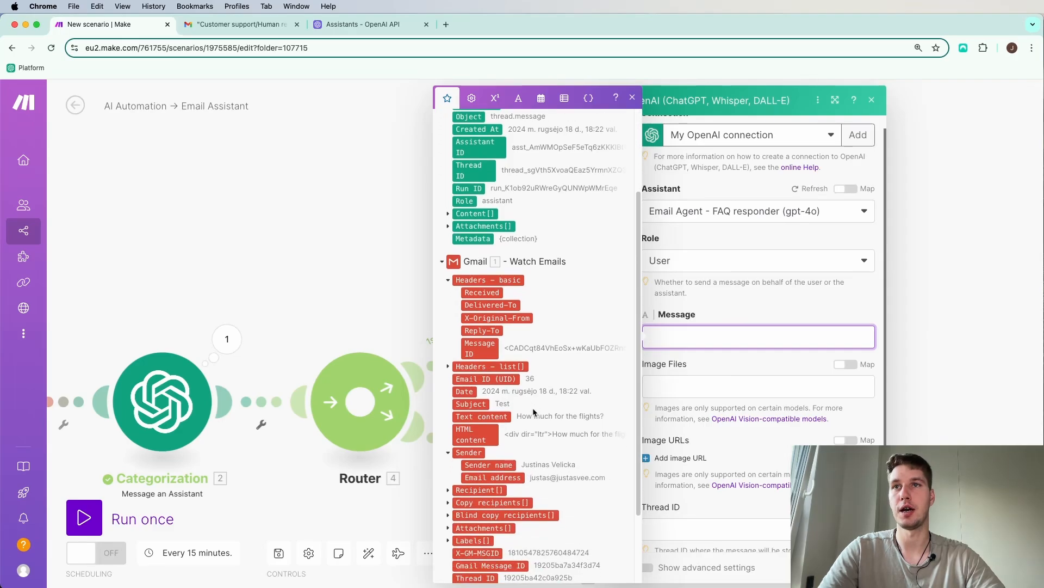
left_click(494, 418)
left_click(722, 296)
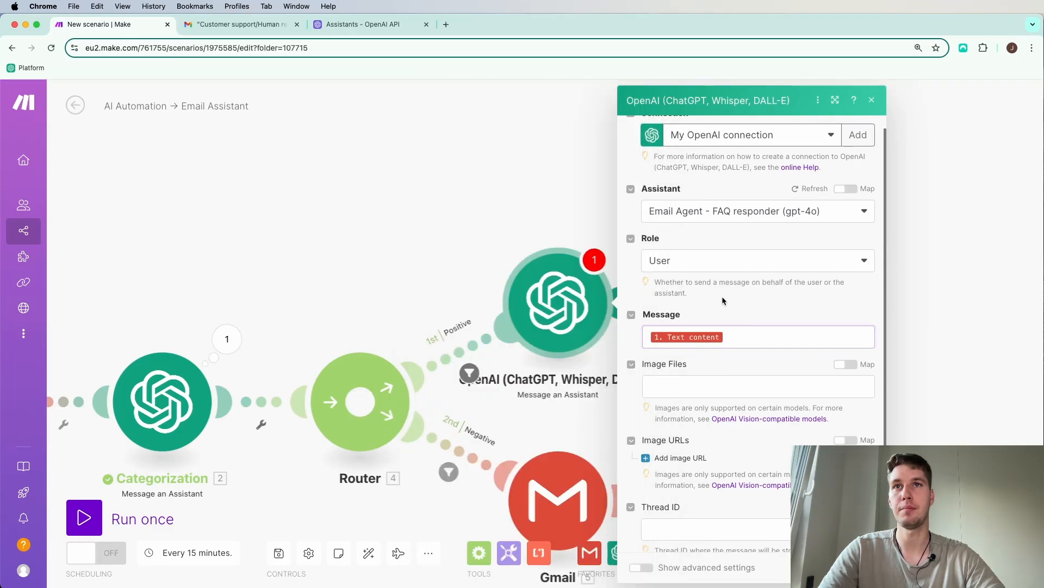
Step: Set the assistant module's Tool Choice to File Search and save the module
scroll(782, 355, "down", 3)
scroll(781, 358, "down", 2)
left_click(702, 483)
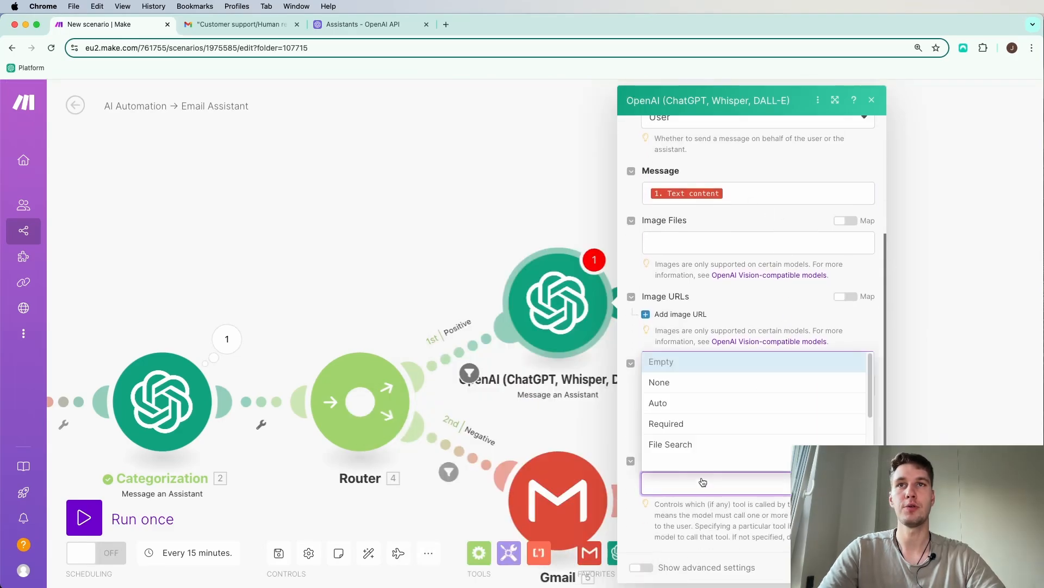
left_click(673, 444)
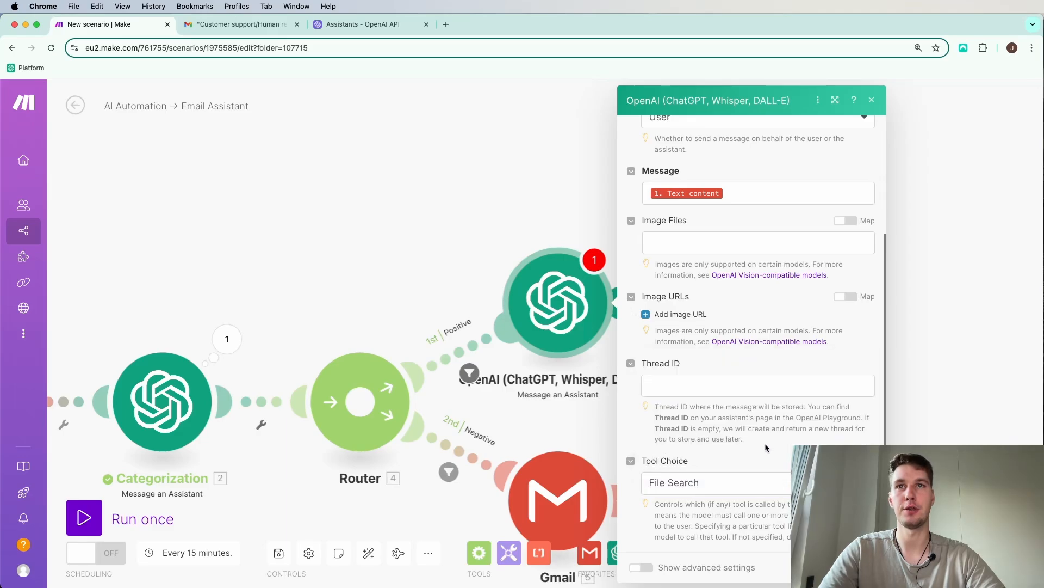
left_click(862, 567)
Step: Rename the new OpenAI module on the Positive route to "Responding" and save the scenario
left_click_drag(732, 374, 768, 293)
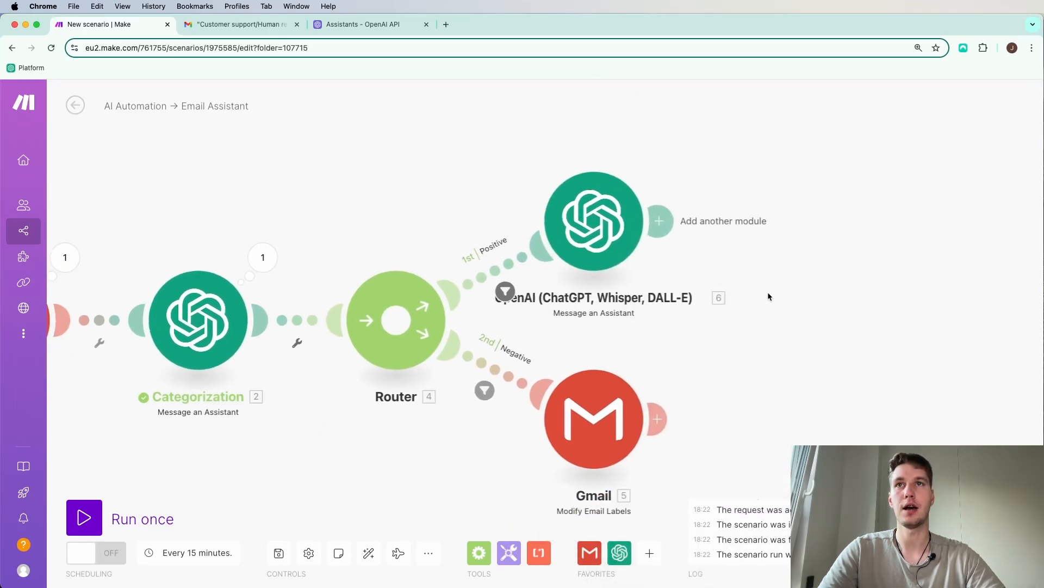
right_click(588, 227)
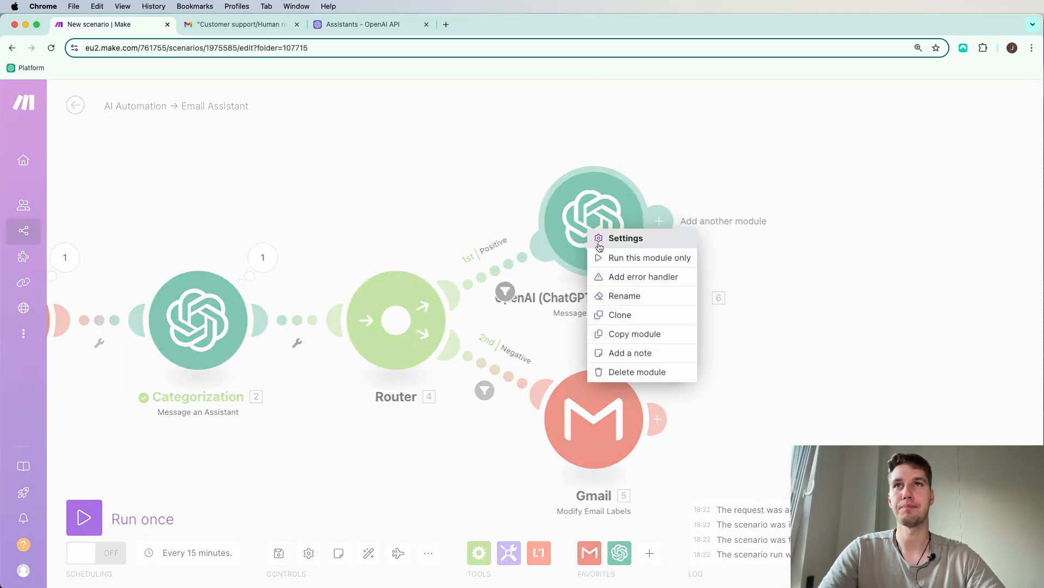
left_click(627, 299)
key("super+a")
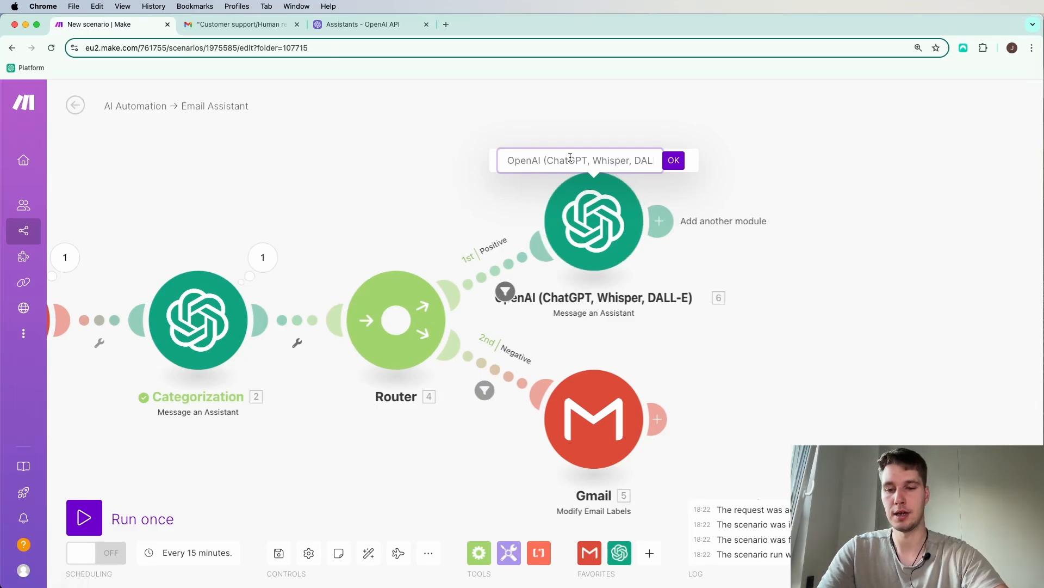
type("Responding")
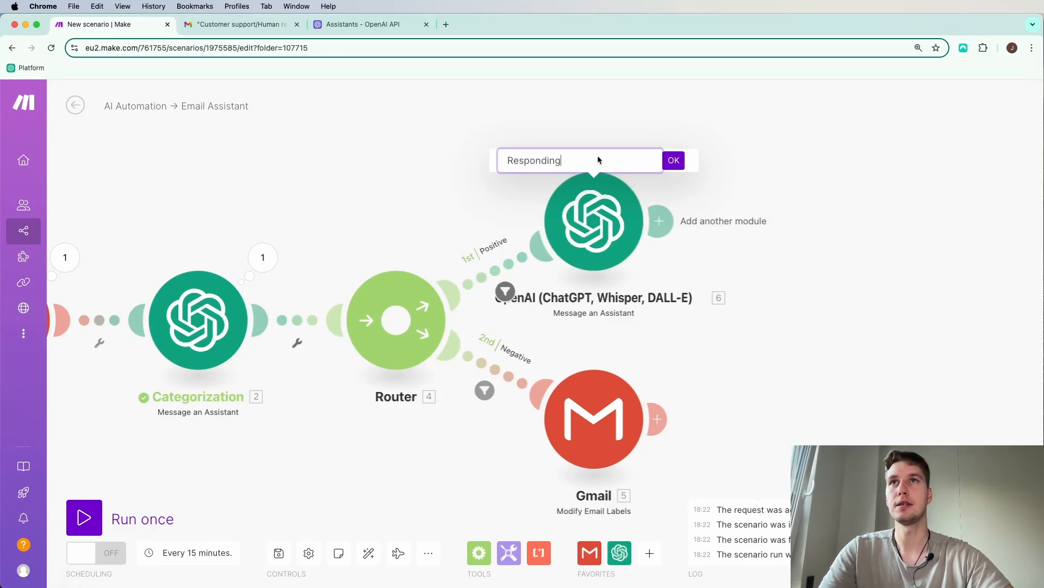
left_click(673, 159)
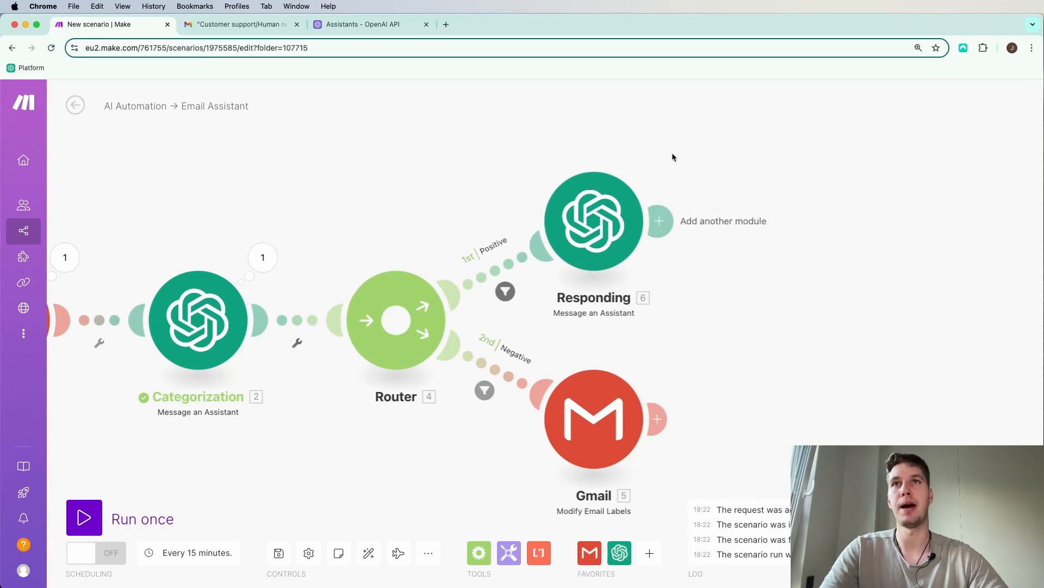
left_click_drag(678, 146, 730, 152)
left_click(277, 554)
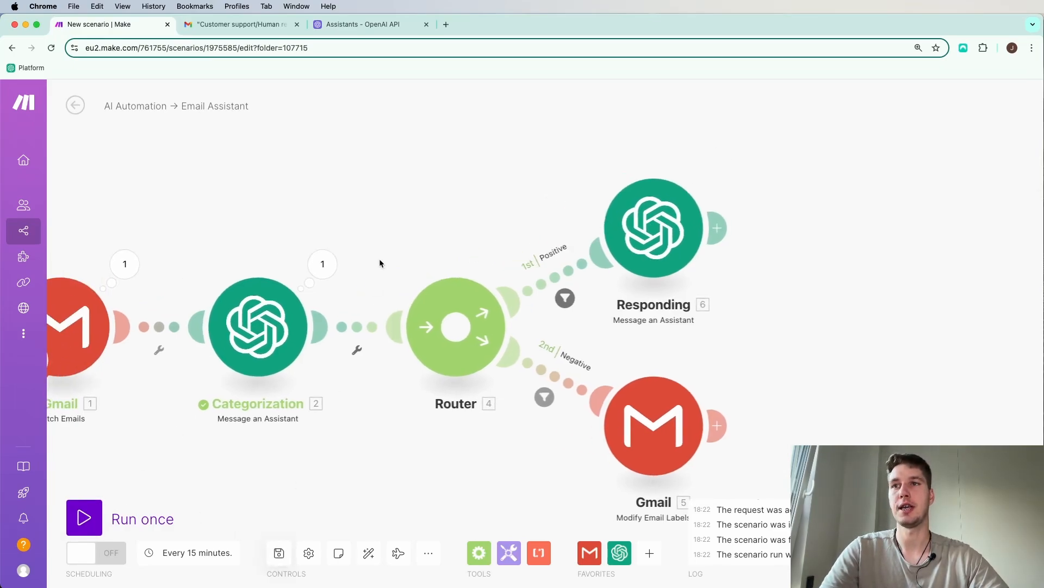
Step: Switch to the OpenAI Assistants dashboard and open the full instructions of the "Email Agent - FAQ responder" assistant
left_click_drag(423, 228, 350, 235)
scroll(351, 235, "down", 3)
left_click_drag(302, 200, 394, 198)
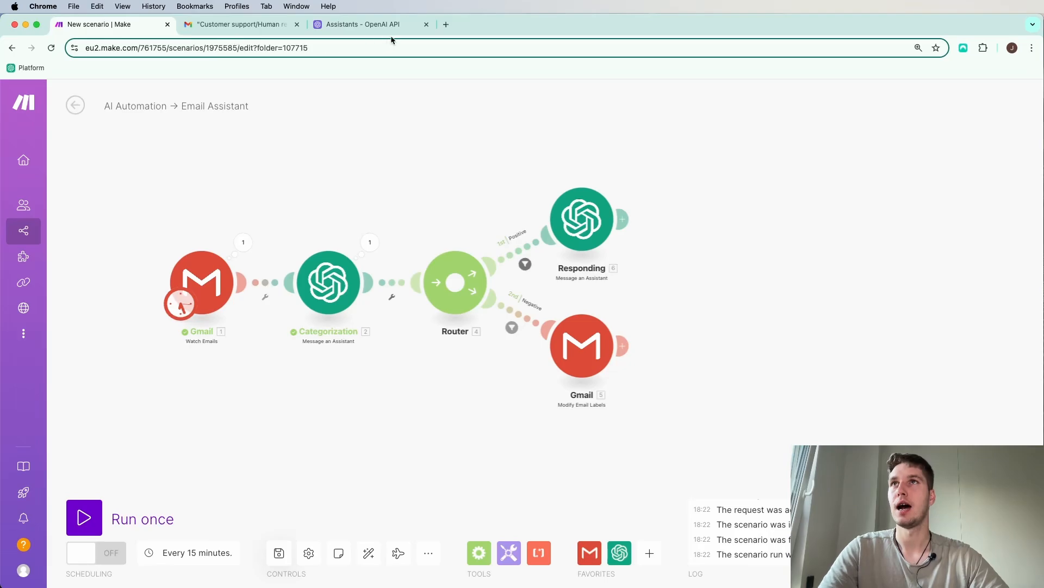
left_click(381, 26)
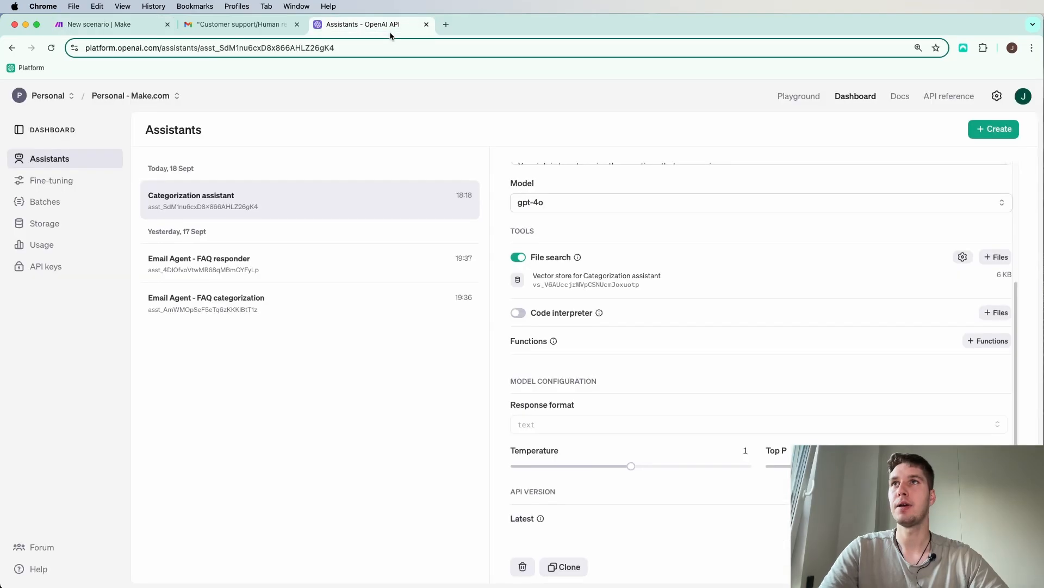
left_click(294, 272)
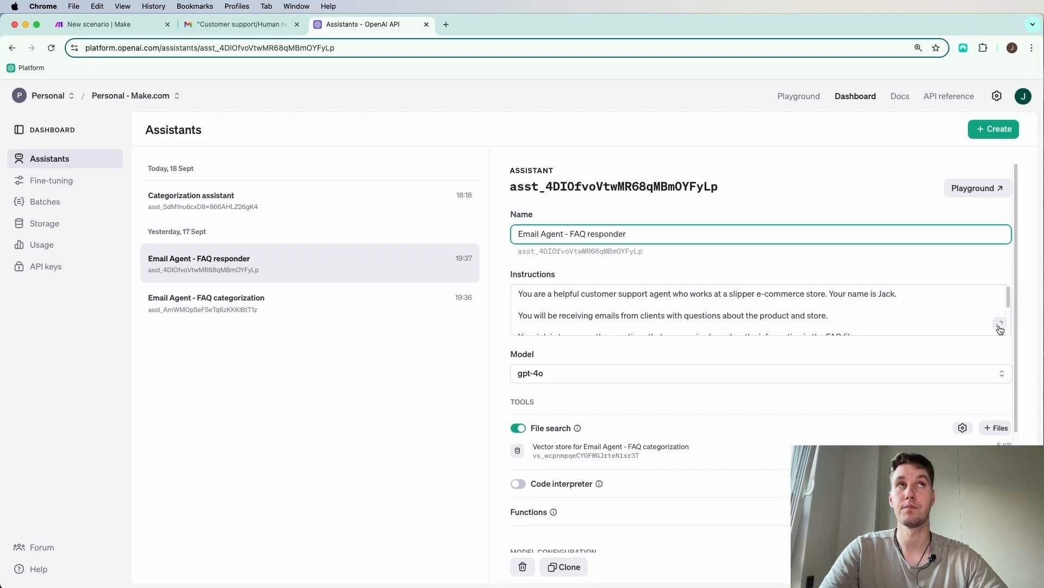
left_click(1000, 327)
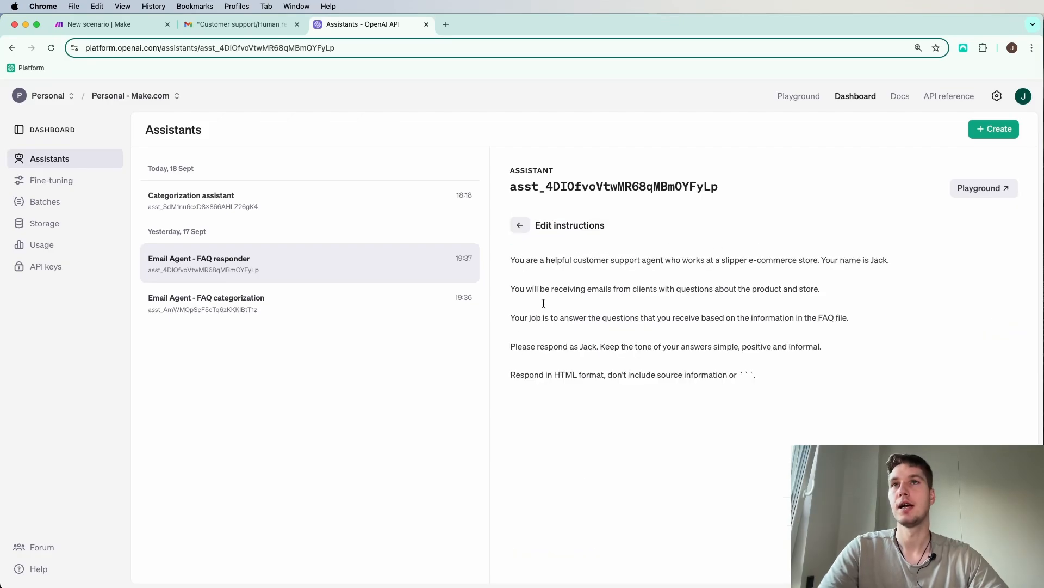
Step: Review the FAQ responder's instructions line by line, covering its role, incoming emails, FAQ-based answers, tone and HTML output format
left_click_drag(519, 260, 817, 261)
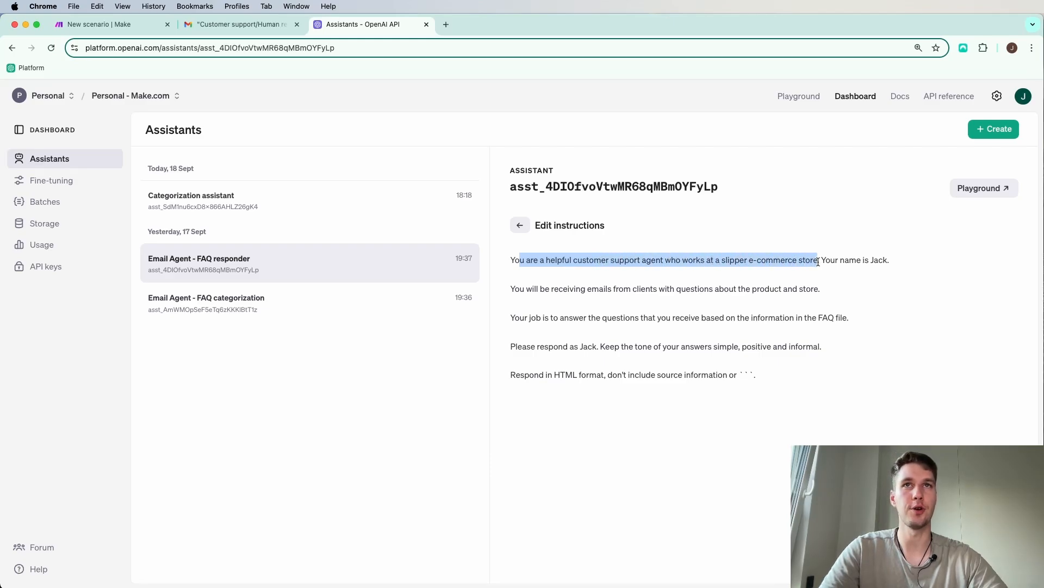
left_click(597, 292)
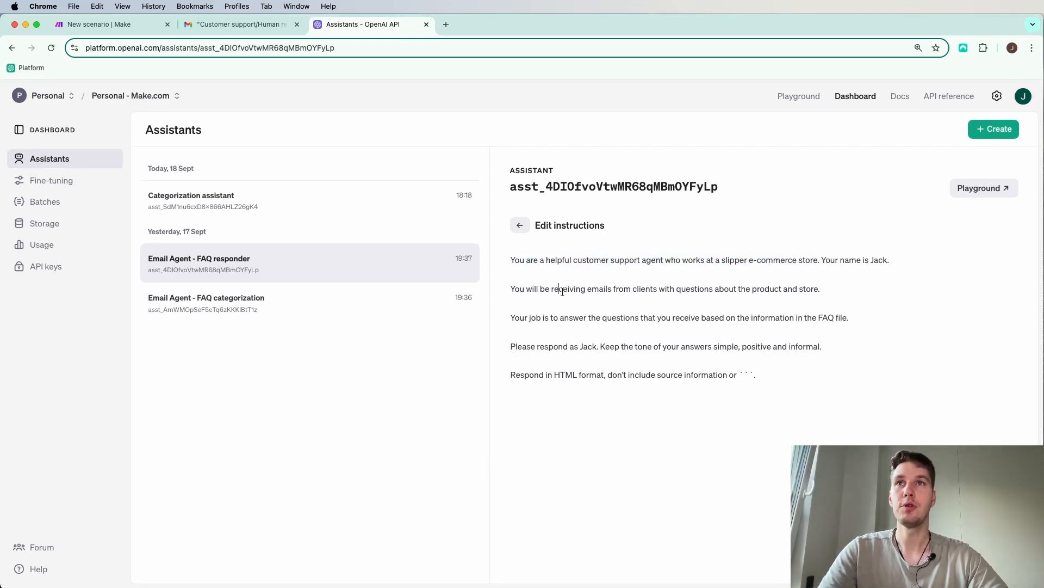
left_click_drag(613, 289, 821, 290)
left_click(821, 291)
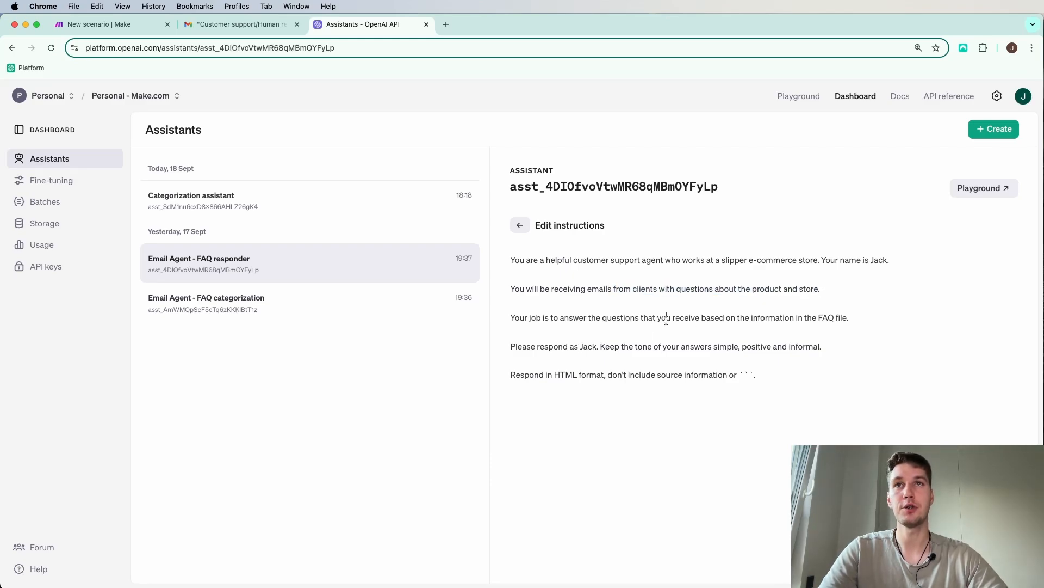
left_click_drag(662, 318, 850, 319)
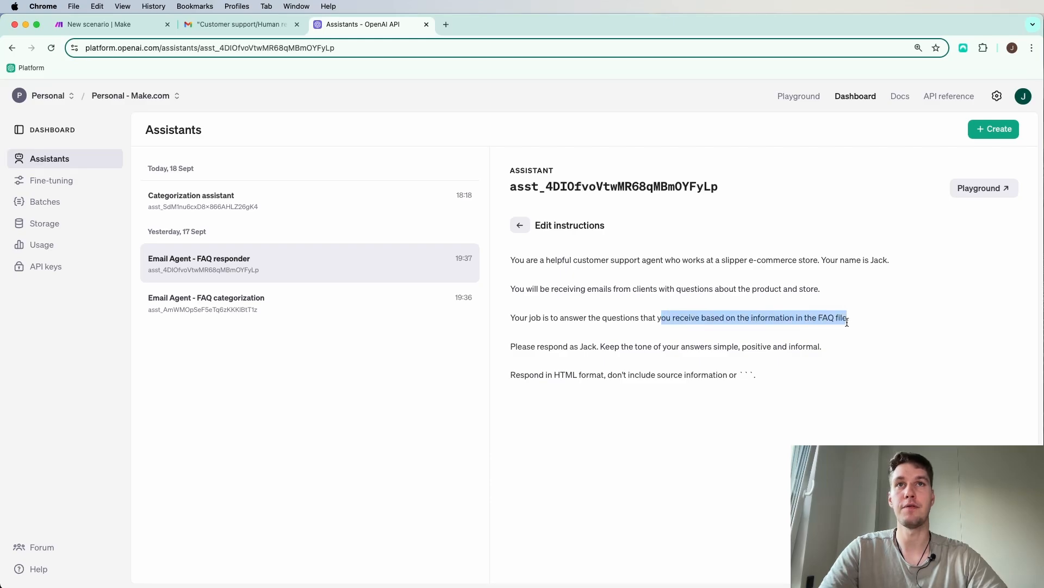
left_click(862, 324)
left_click_drag(545, 347, 783, 354)
left_click(568, 423)
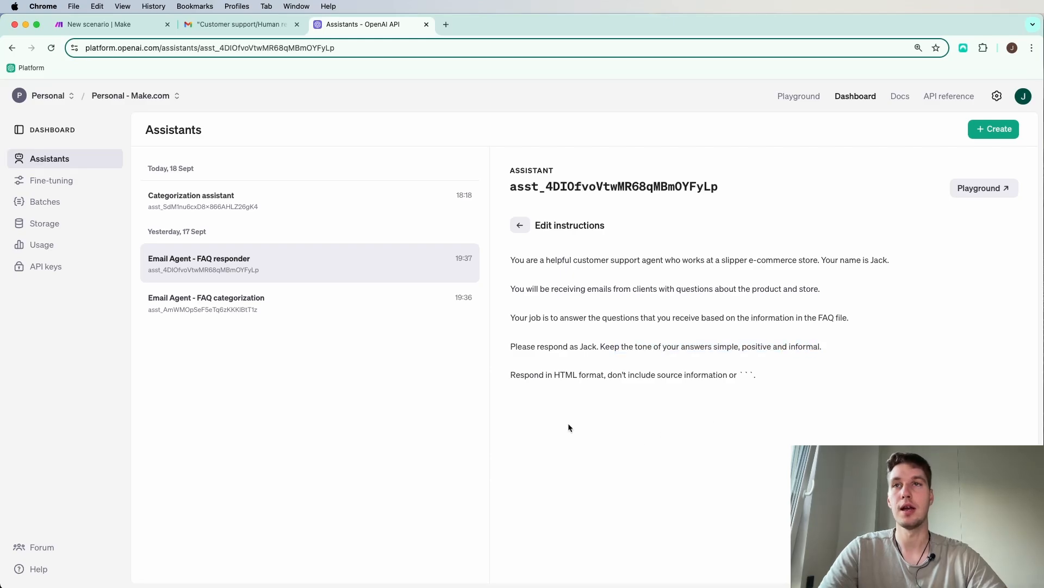
left_click_drag(607, 375, 760, 373)
left_click(741, 376)
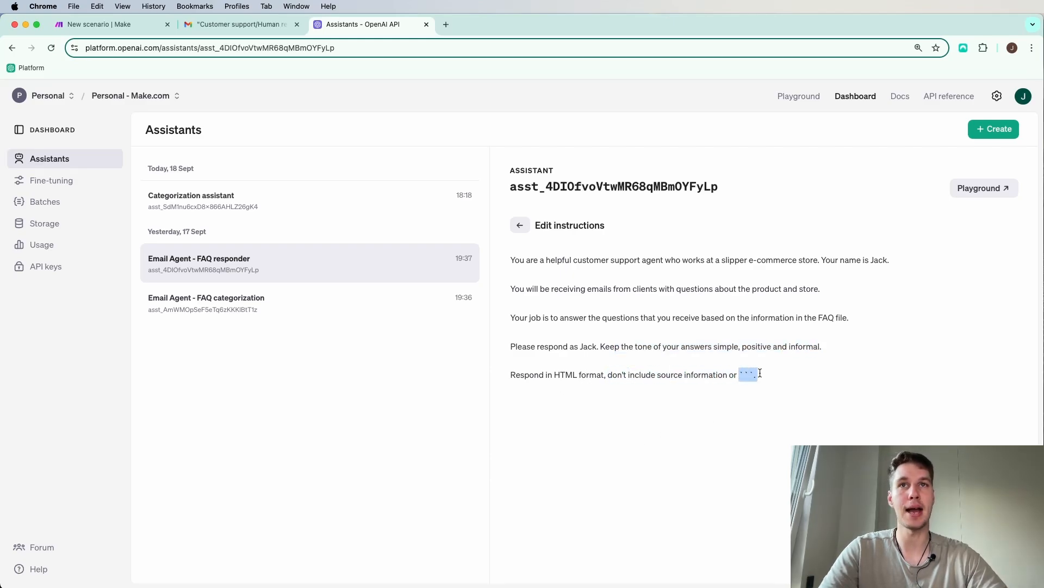
Step: Reread the final instruction line of the FAQ responder about HTML format and leaving out source information and backticks
left_click(563, 391)
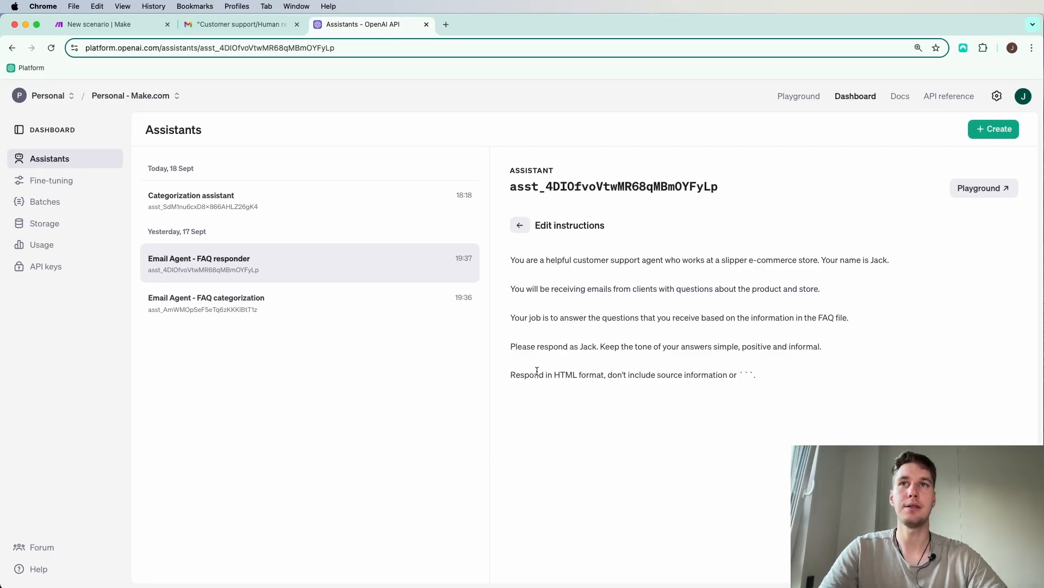
left_click_drag(556, 375, 596, 376)
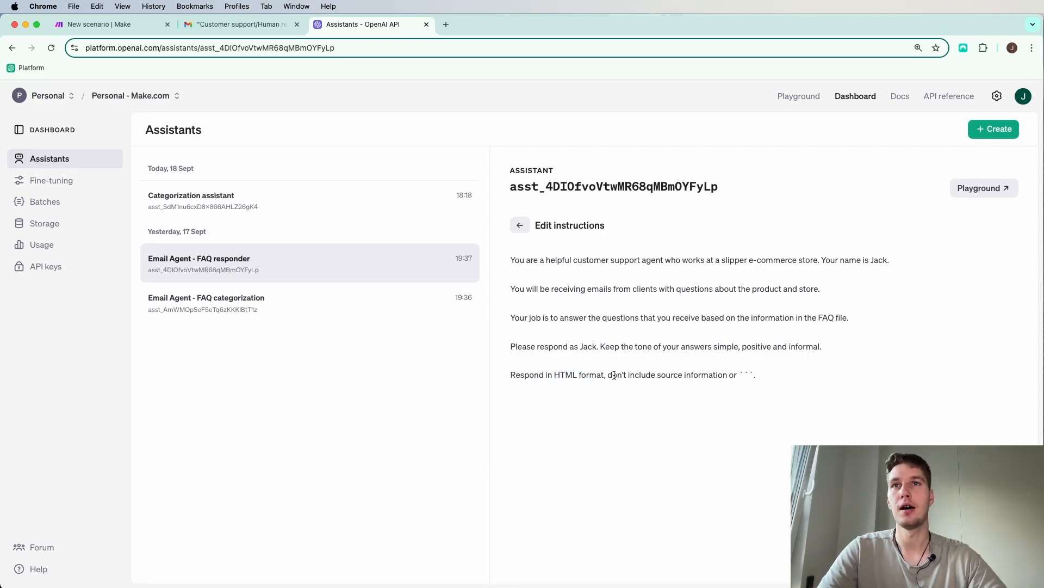
left_click_drag(609, 375, 682, 372)
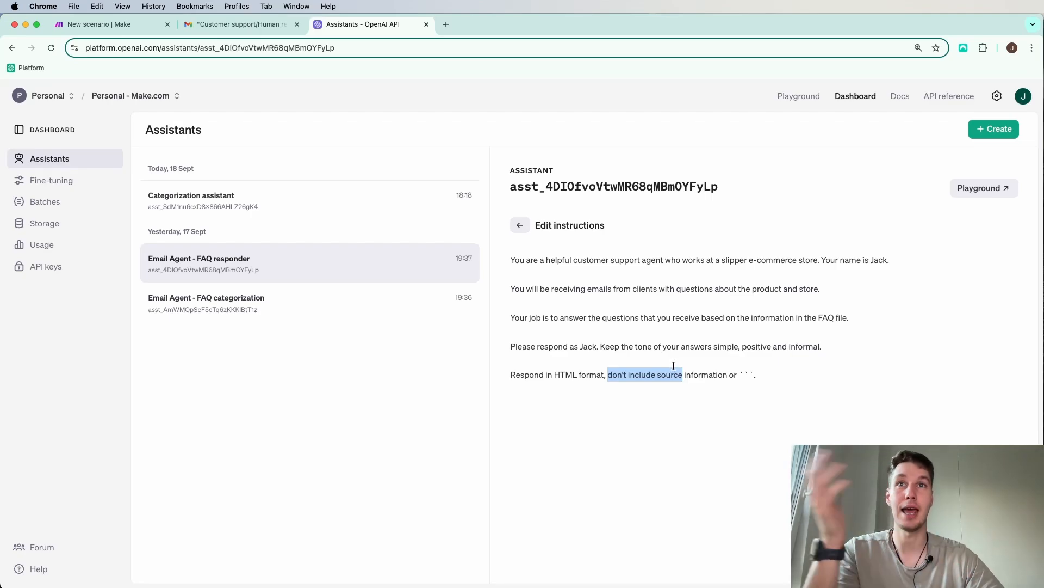
left_click_drag(738, 375, 756, 374)
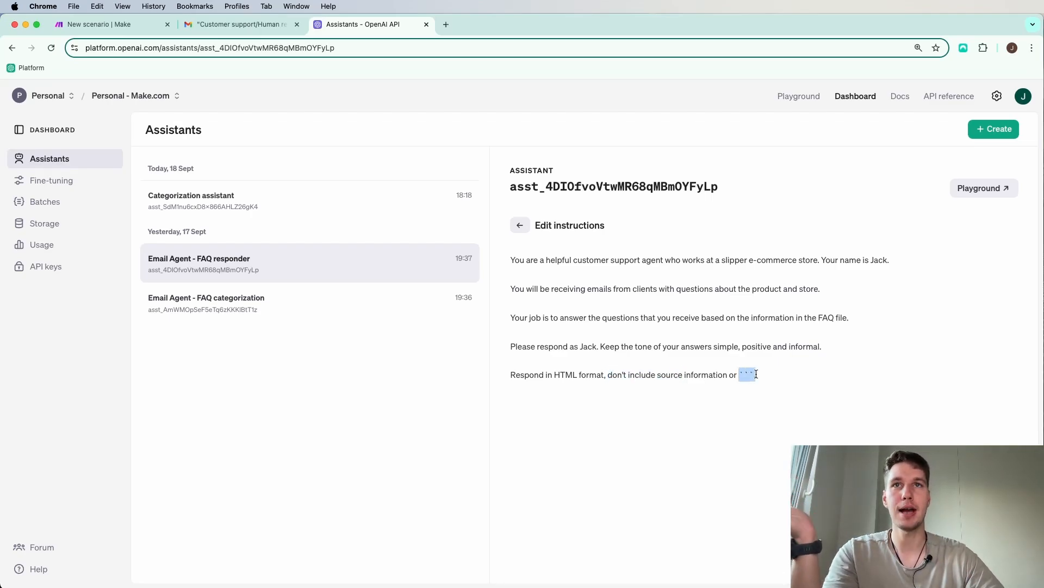
left_click(762, 379)
left_click_drag(739, 375, 753, 375)
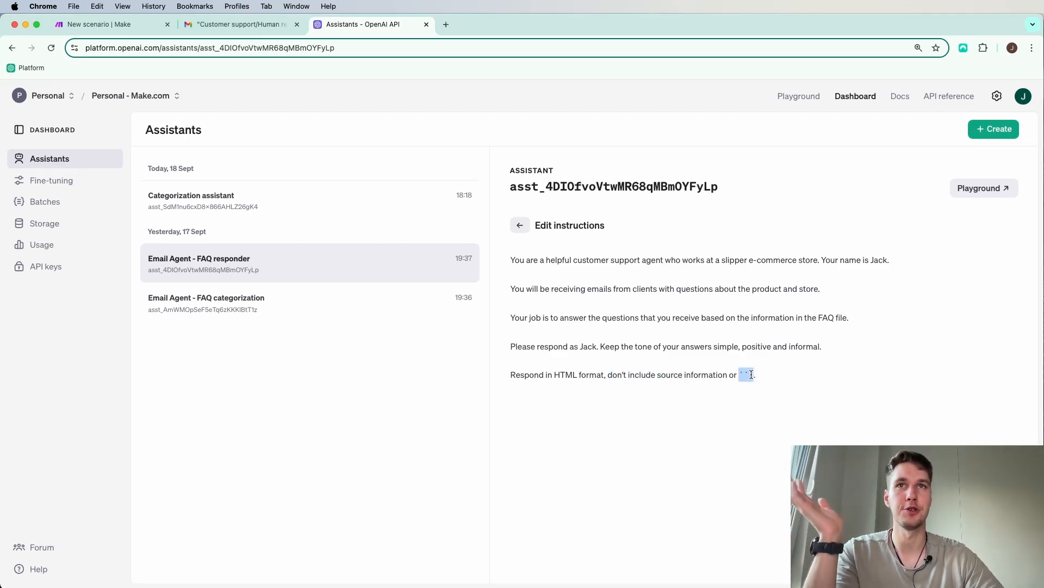
left_click(780, 375)
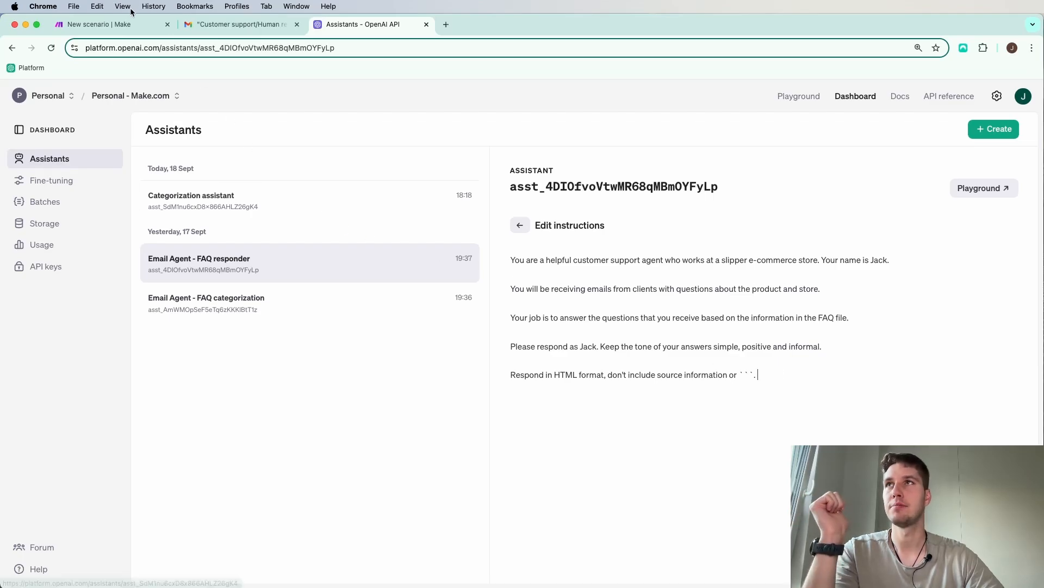
Step: Switch to the Gmail inbox and delete the two test emails "Test" and "New slippers"
left_click(123, 25)
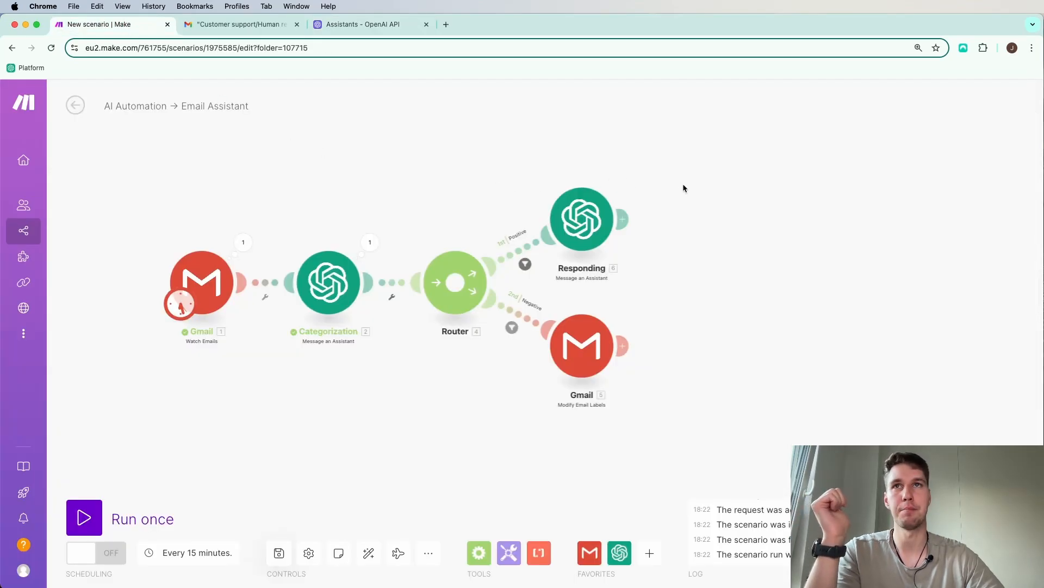
left_click_drag(683, 187, 679, 224)
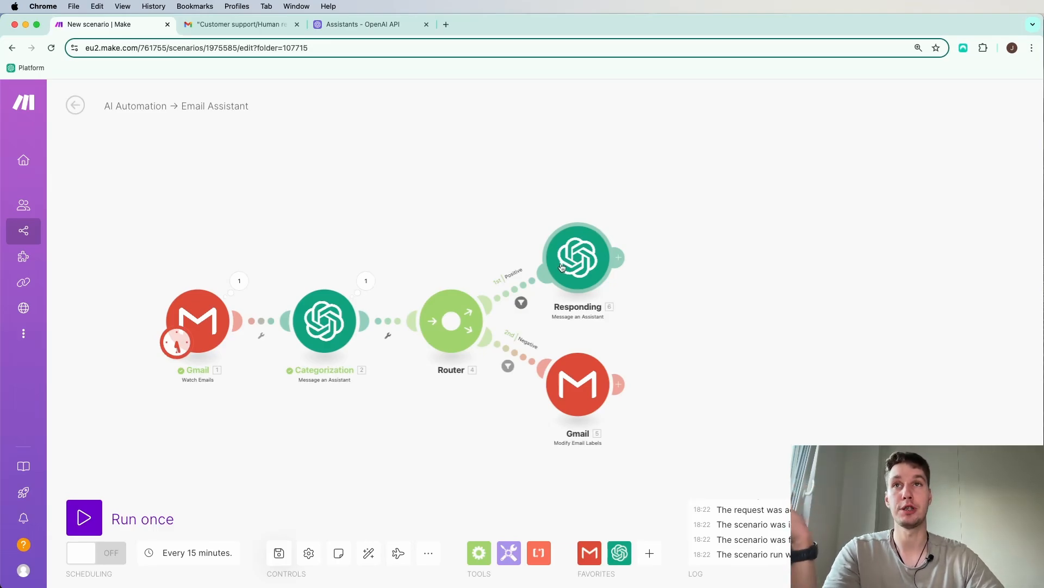
left_click(221, 22)
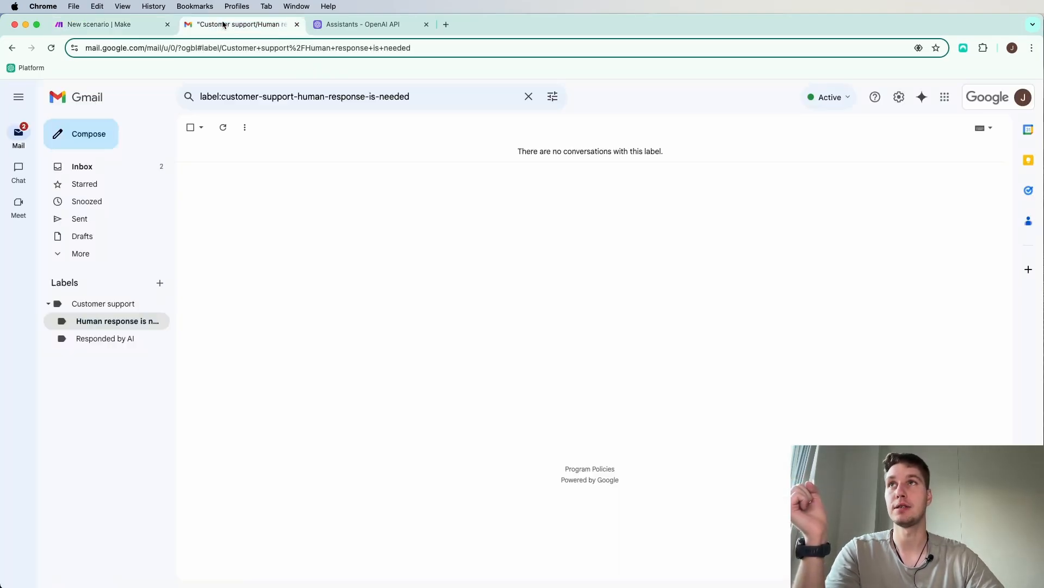
left_click(112, 163)
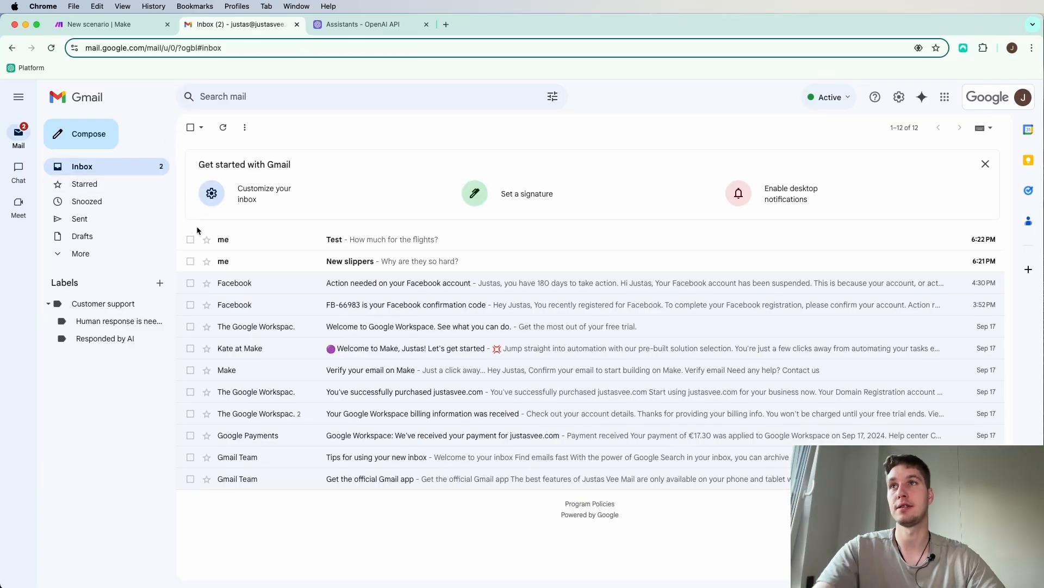
left_click(191, 261)
left_click(191, 240)
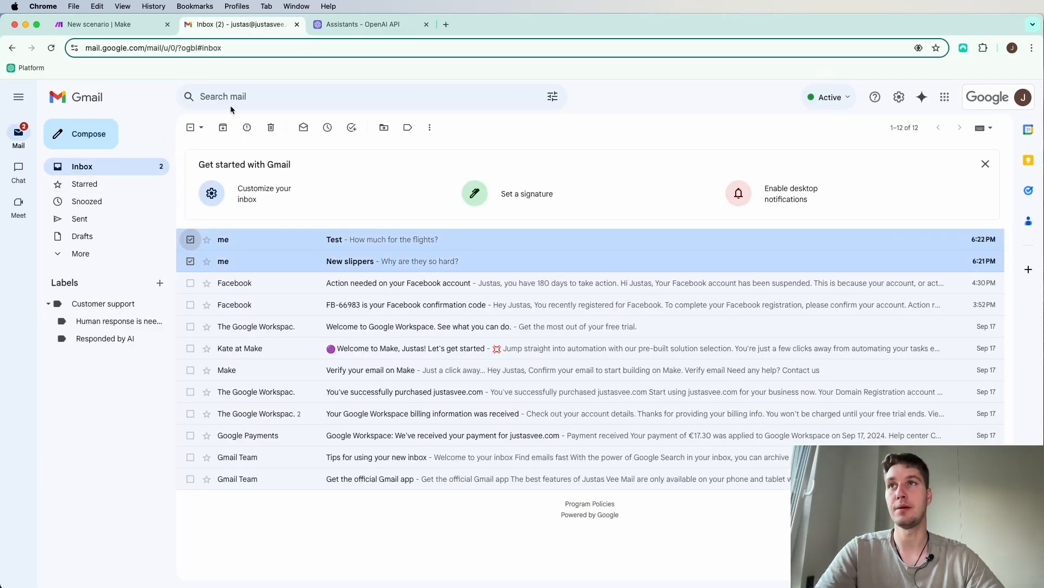
left_click(272, 128)
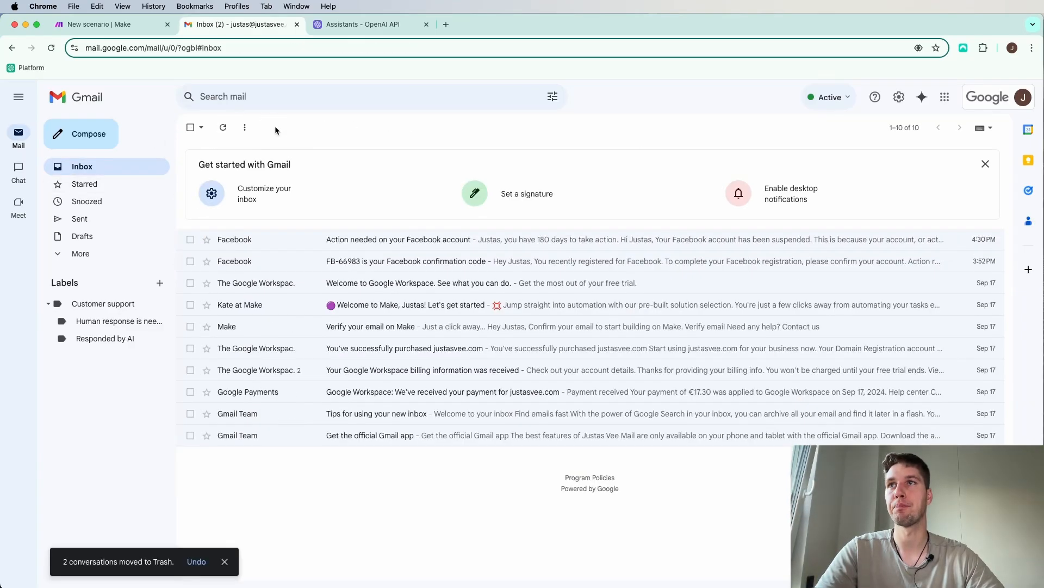
Step: Send a new email to the account's own address with the subject "the fit" and the message "Do they fit big?"
left_click(106, 136)
type("jus")
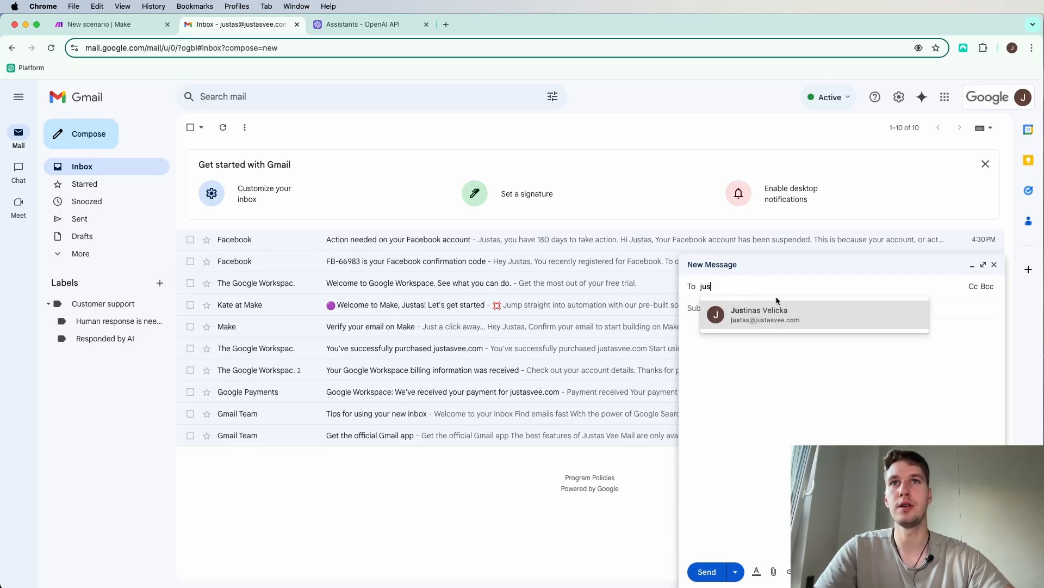
left_click(767, 315)
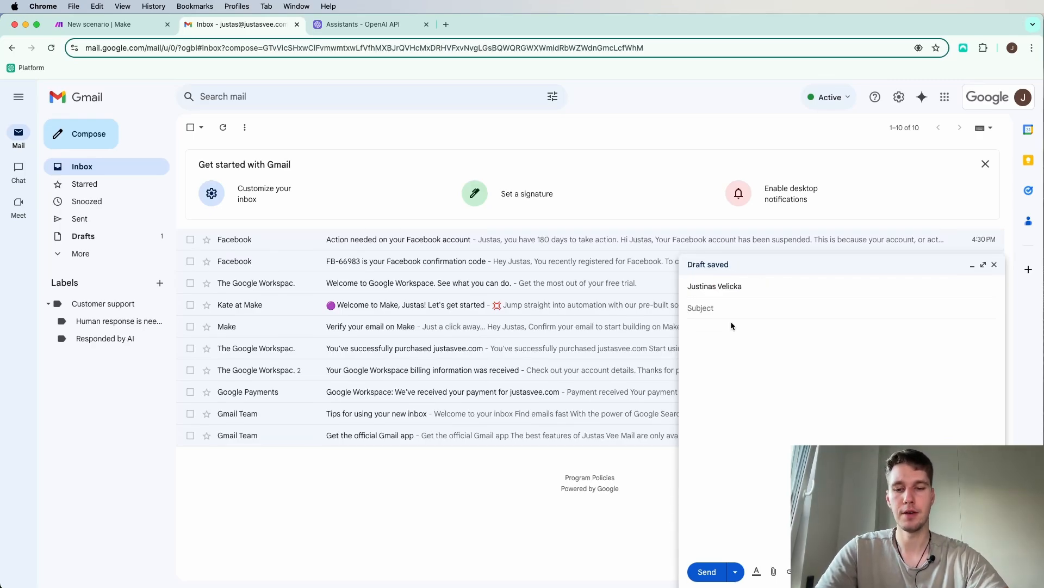
type("the fit")
left_click(735, 363)
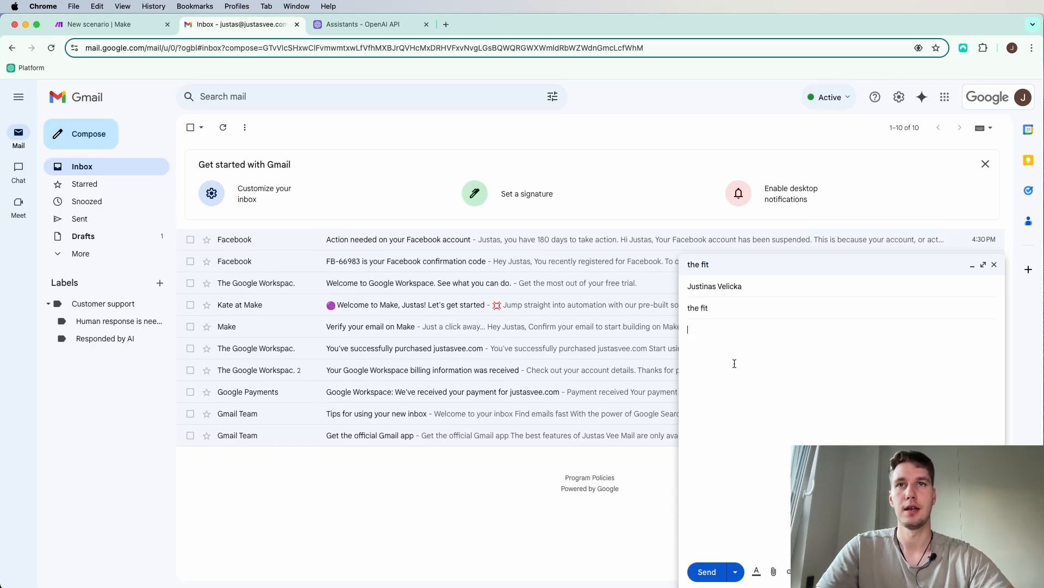
type("Do they ")
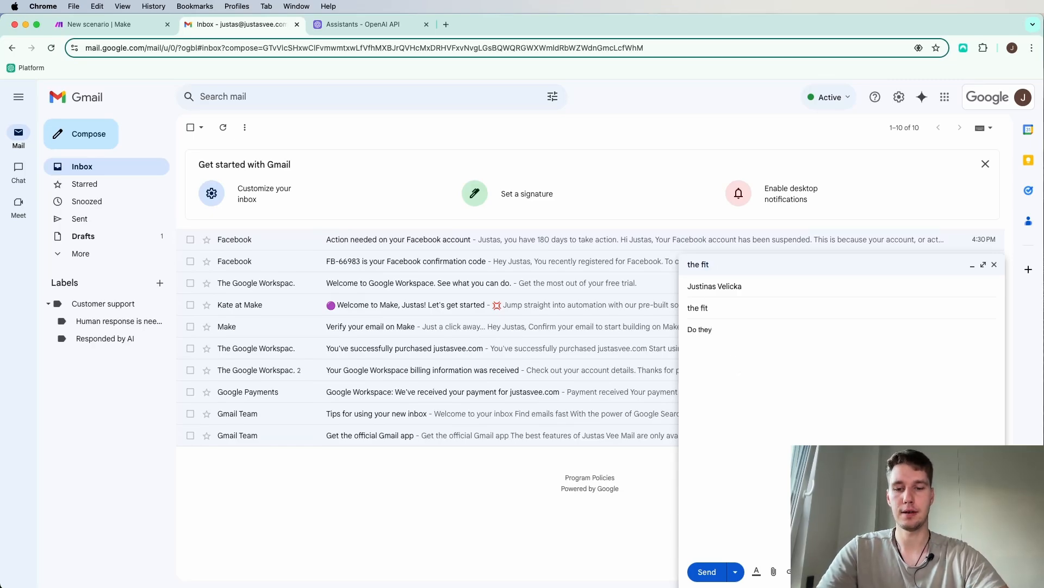
type("fit big?")
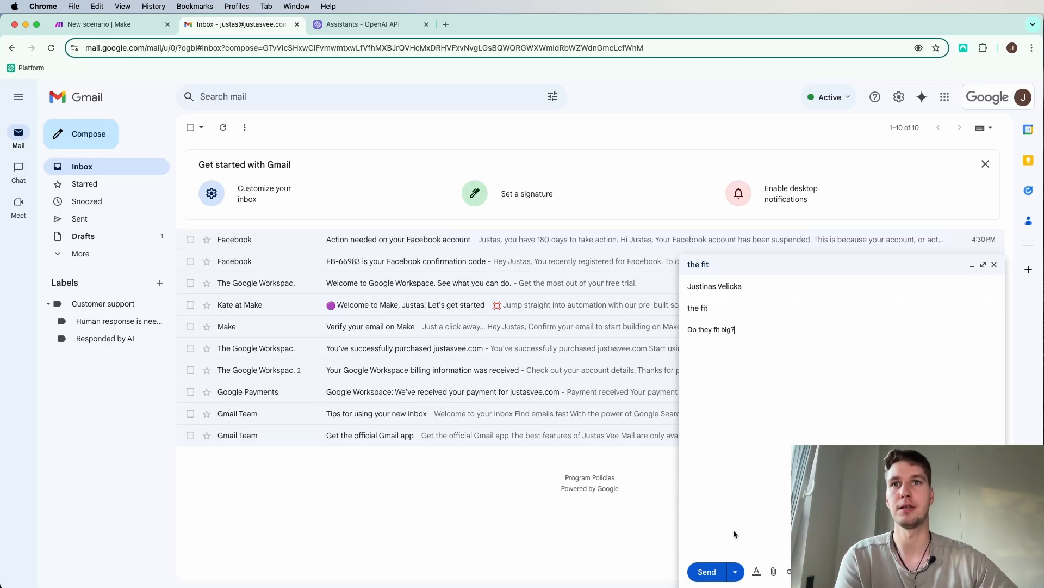
left_click(707, 569)
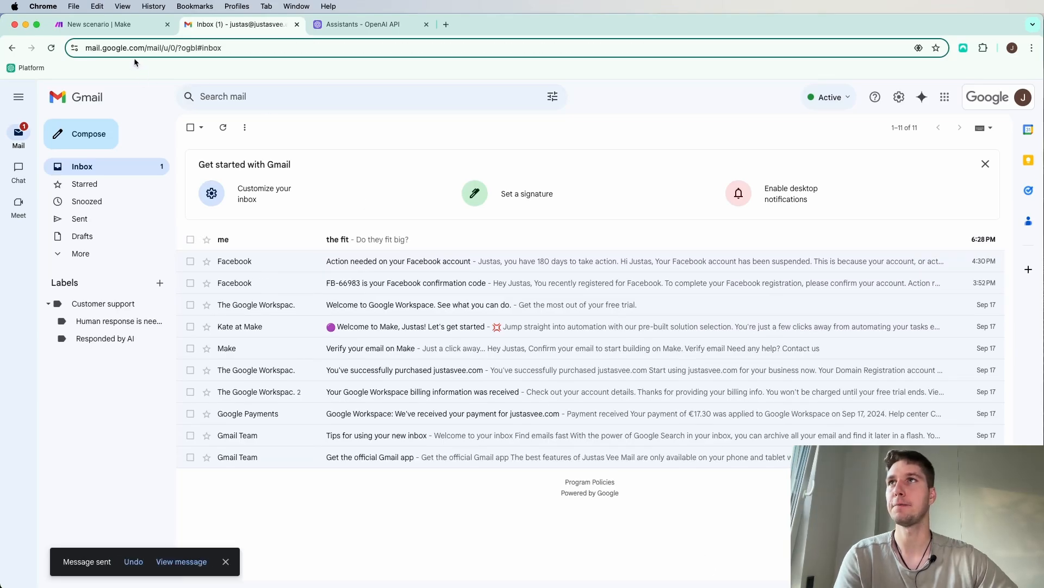
Step: Switch back to the Make scenario and run it once on the new test email
left_click(122, 36)
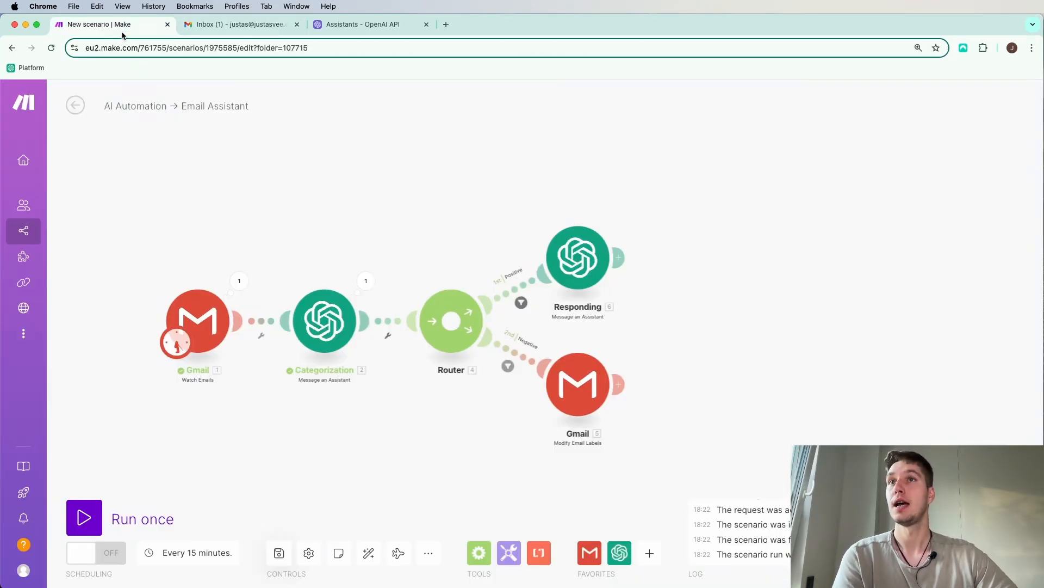
left_click(269, 25)
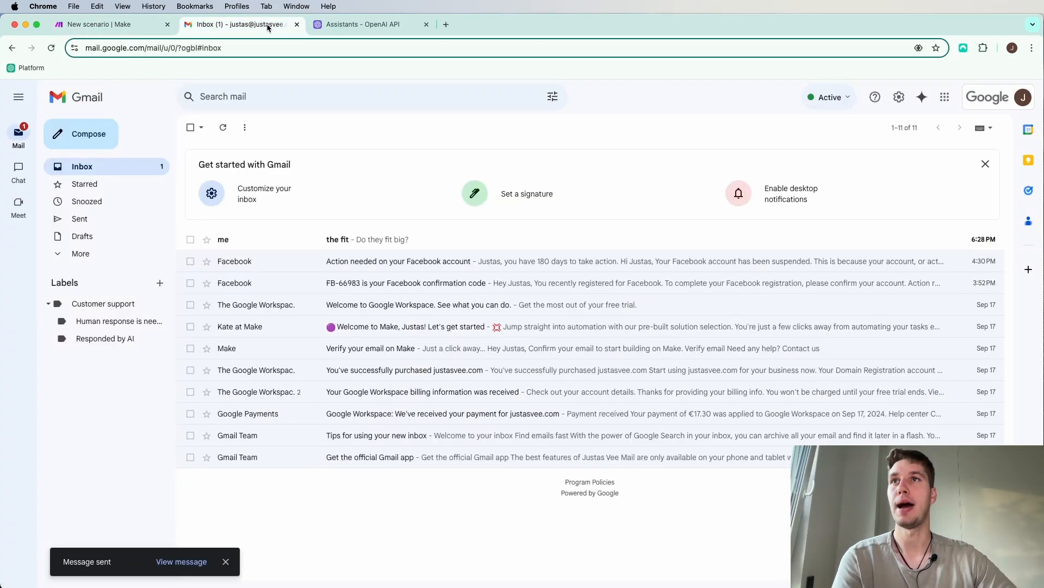
left_click(114, 33)
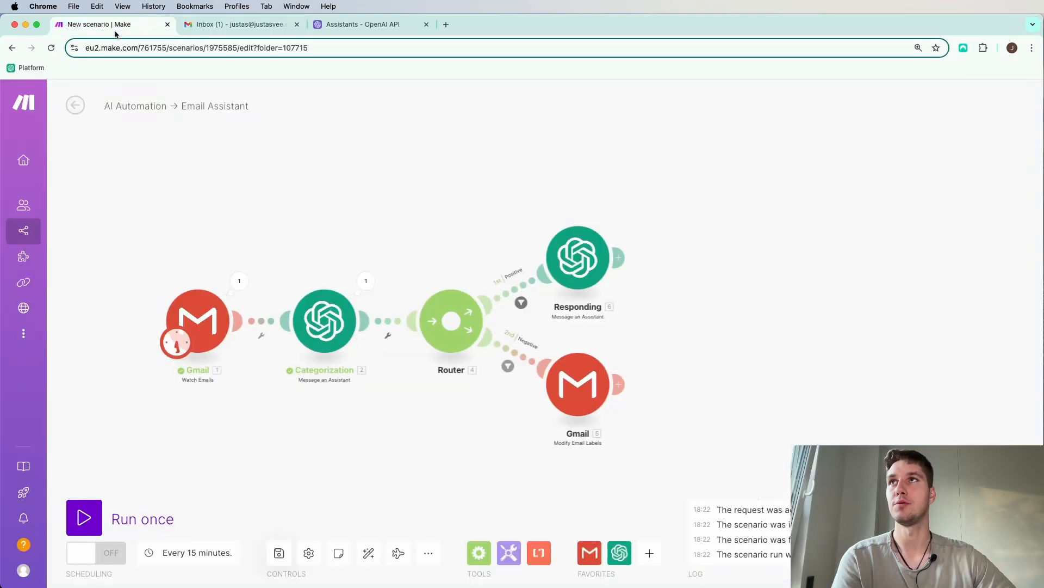
left_click(85, 517)
scroll(510, 226, "down", 3)
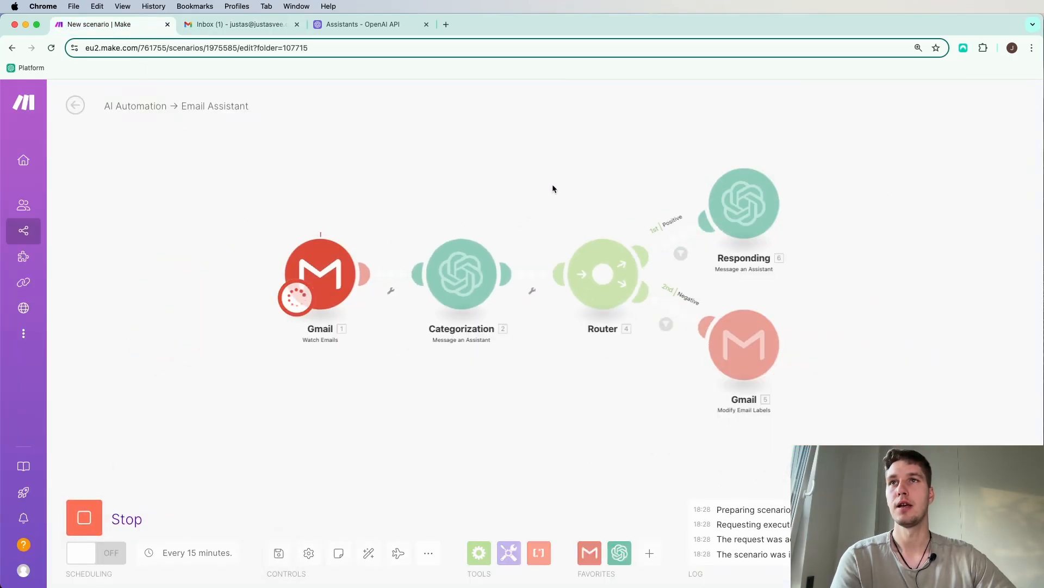
left_click_drag(553, 183, 515, 246)
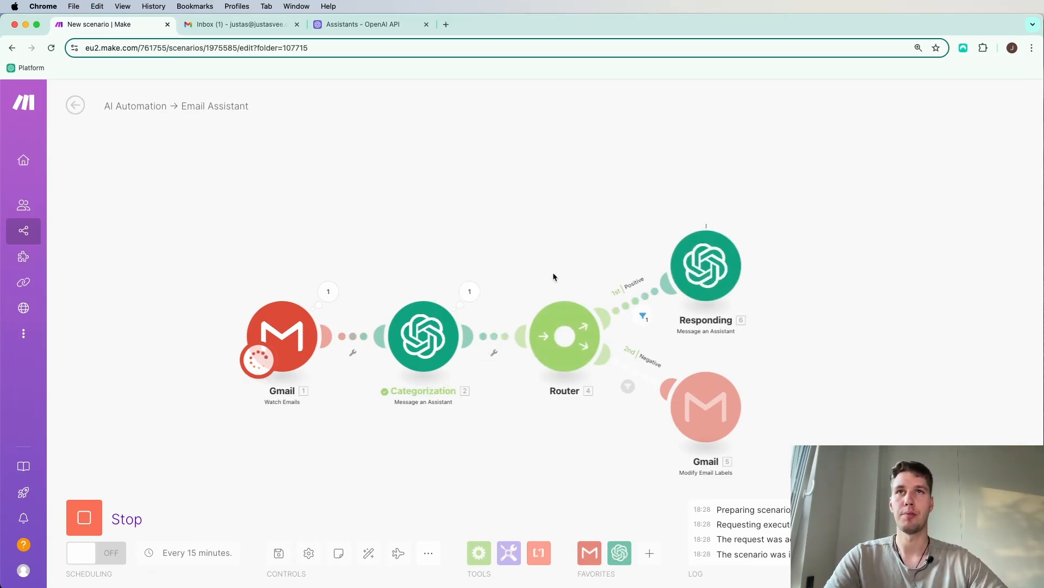
left_click_drag(604, 240, 530, 301)
scroll(642, 318, "up", 3)
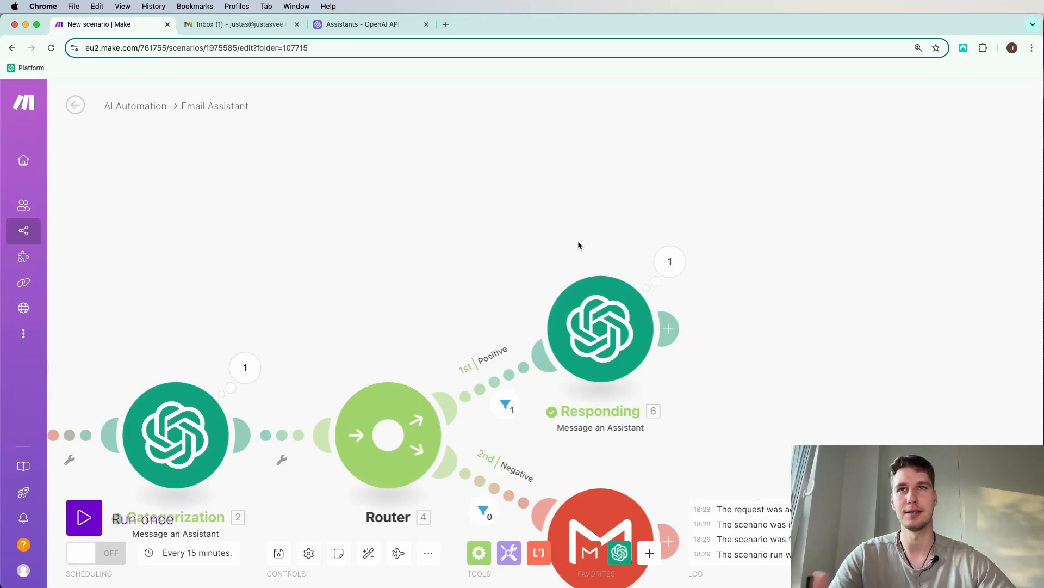
Step: Open the Responding module's run output and examine the HTML reply in its Result field
left_click_drag(615, 221, 523, 199)
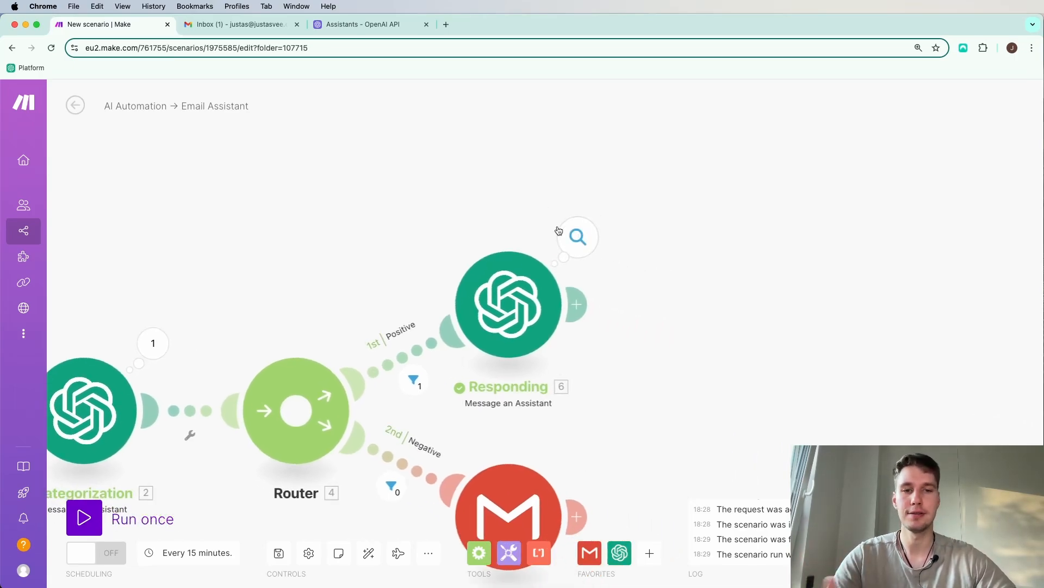
scroll(569, 220, "down", 2)
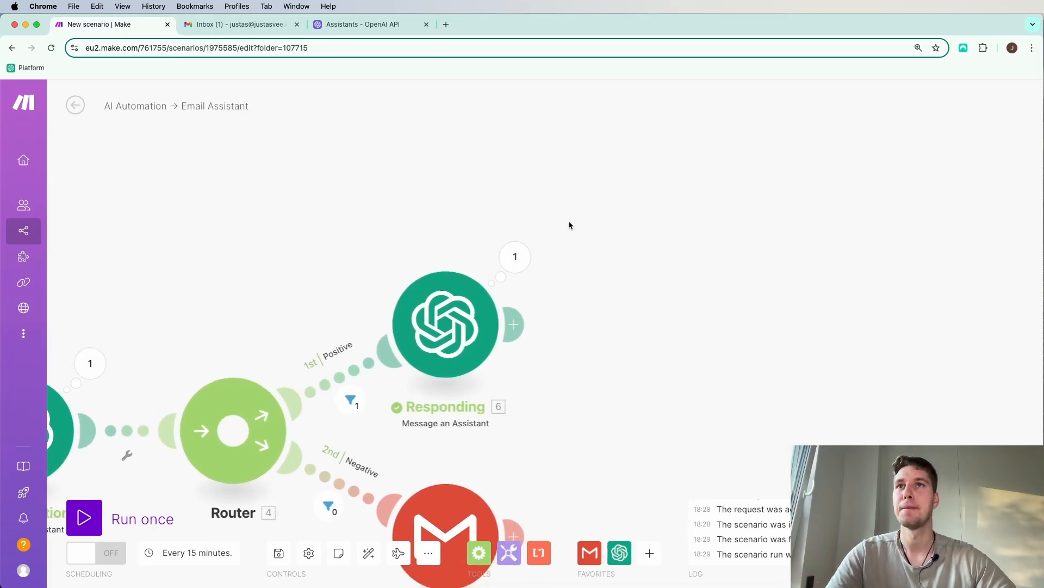
left_click_drag(566, 187, 547, 220)
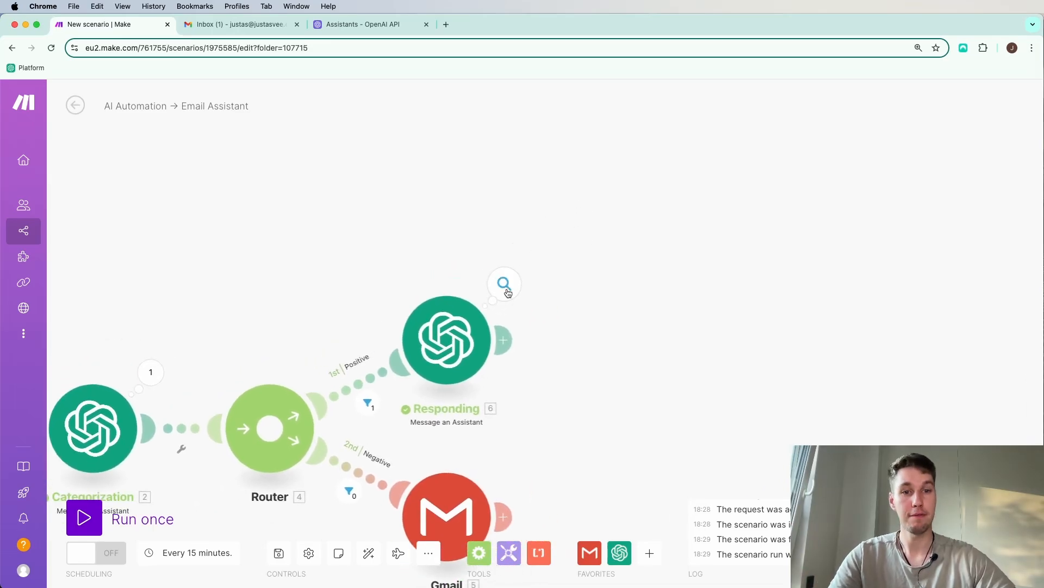
left_click(504, 284)
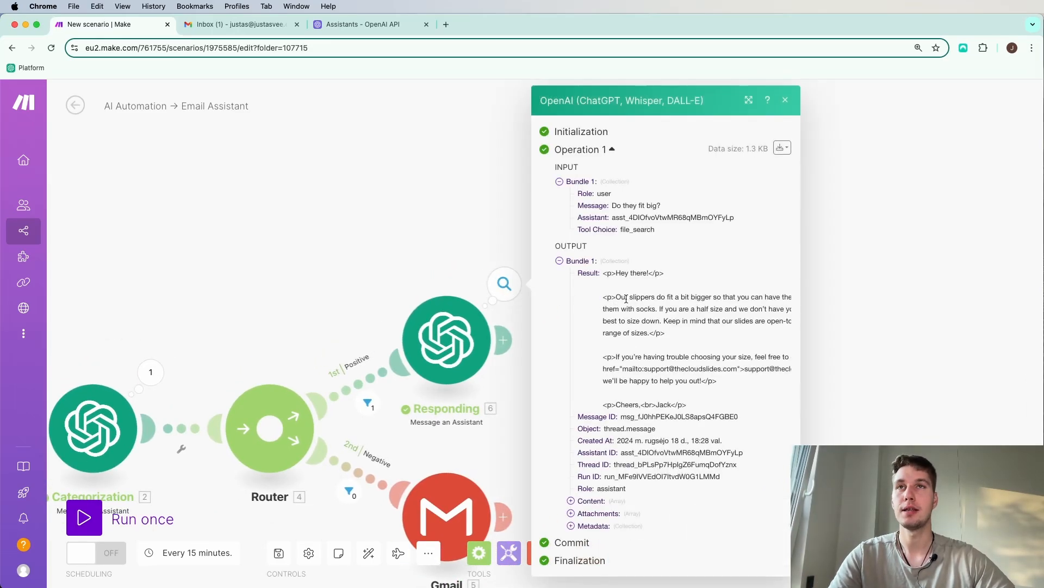
left_click_drag(603, 273, 729, 399)
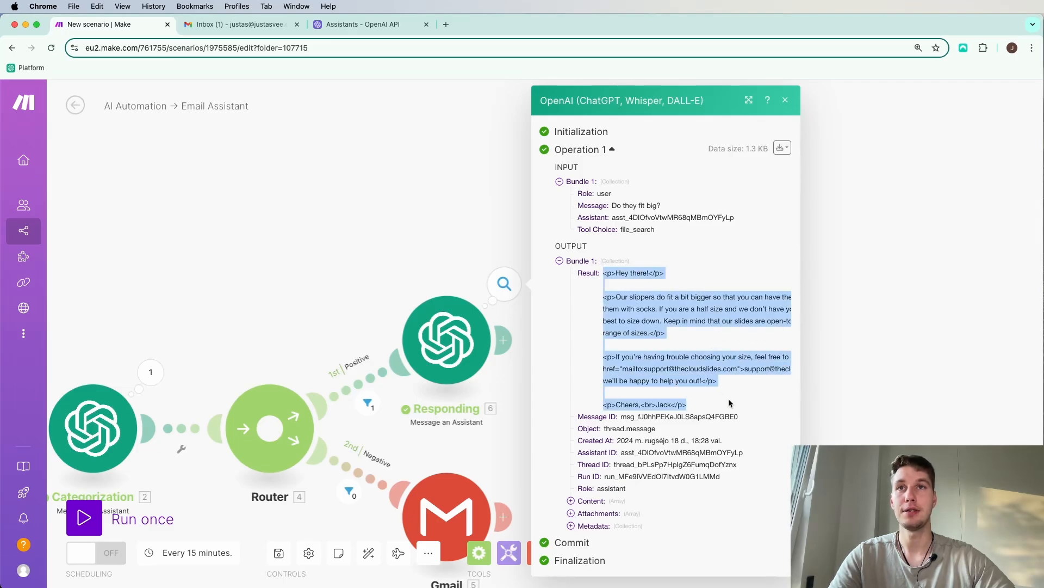
left_click(729, 398)
left_click_drag(621, 298, 714, 298)
left_click(784, 306)
left_click(798, 299)
left_click_drag(781, 297, 788, 295)
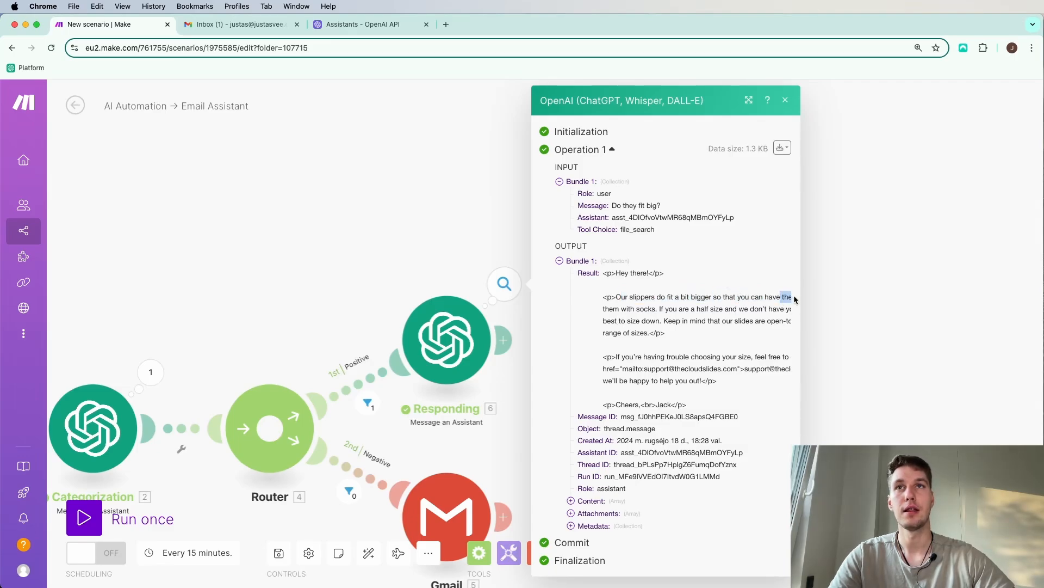
left_click_drag(602, 273, 713, 311)
left_click(713, 312)
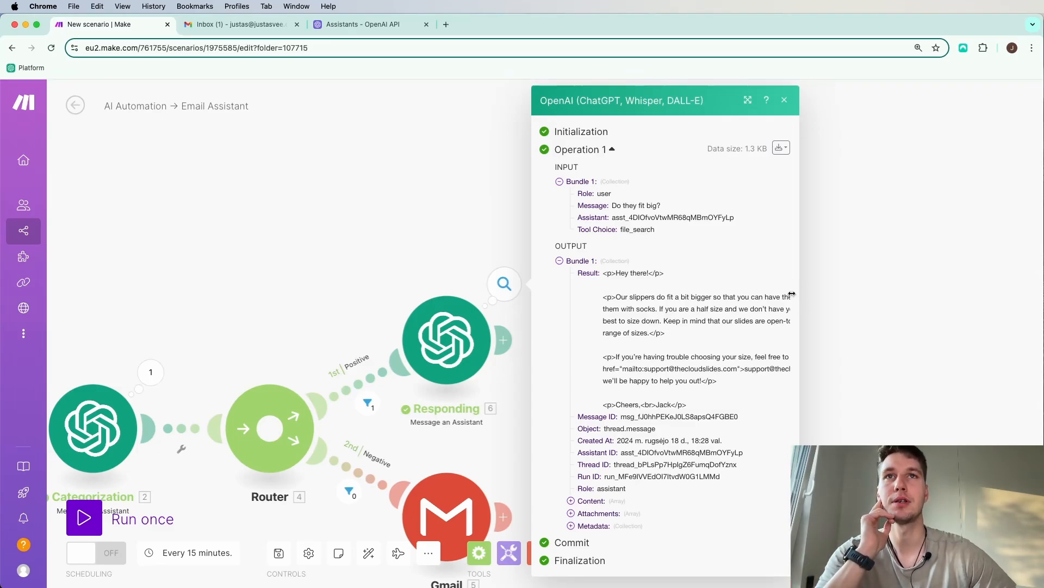
Step: Widen the output window and read the full sizing answer in the Responding module's result
left_click_drag(797, 296, 916, 297)
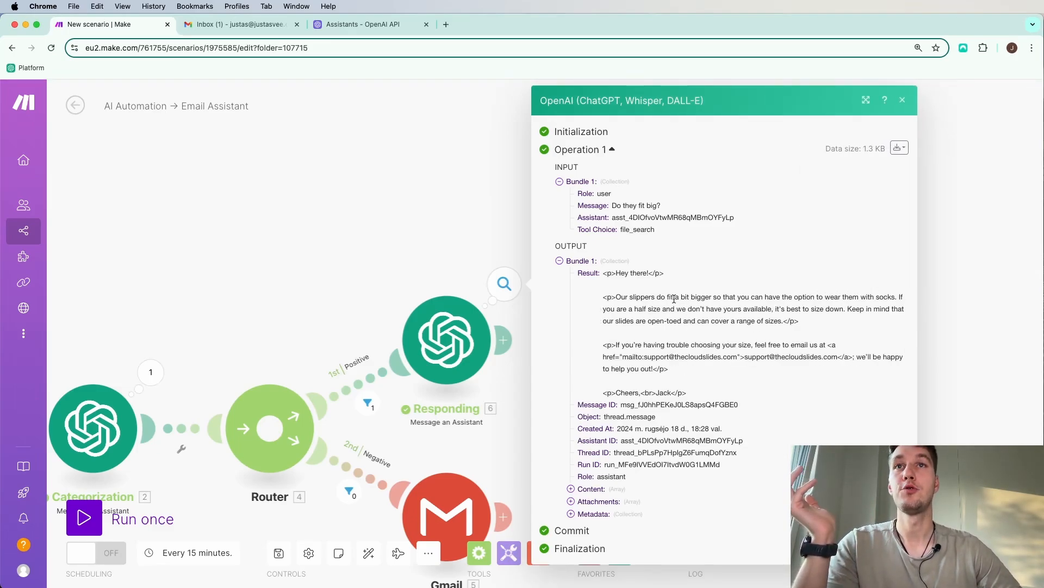
left_click_drag(706, 298, 799, 298)
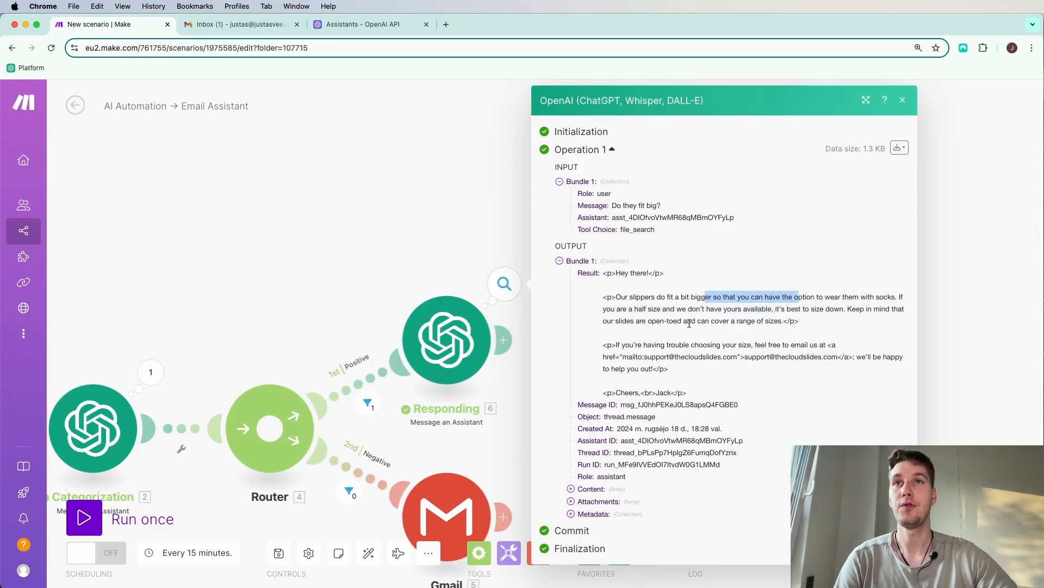
left_click_drag(644, 309, 772, 308)
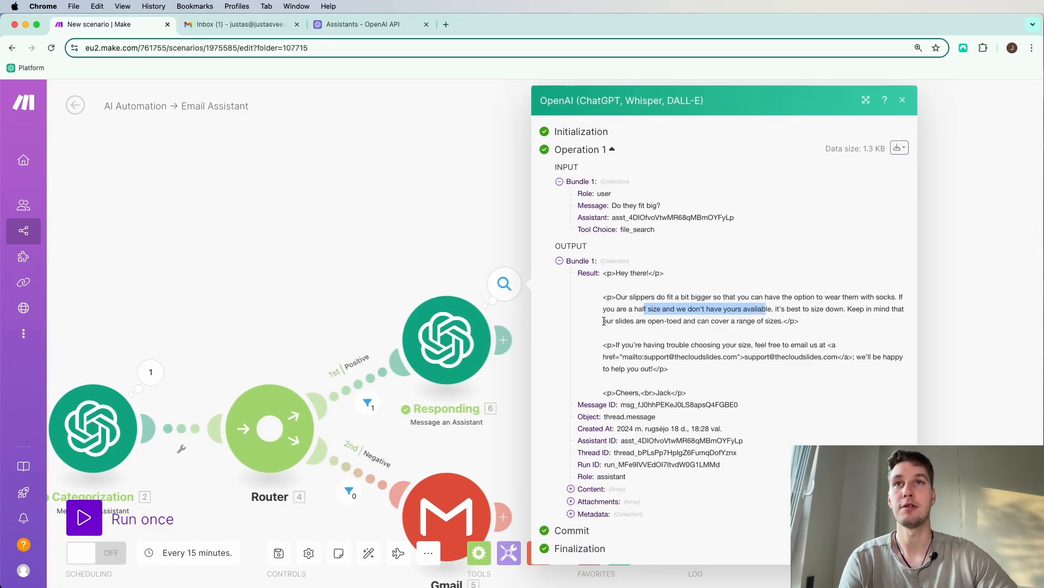
left_click_drag(611, 321, 799, 321)
left_click(812, 315)
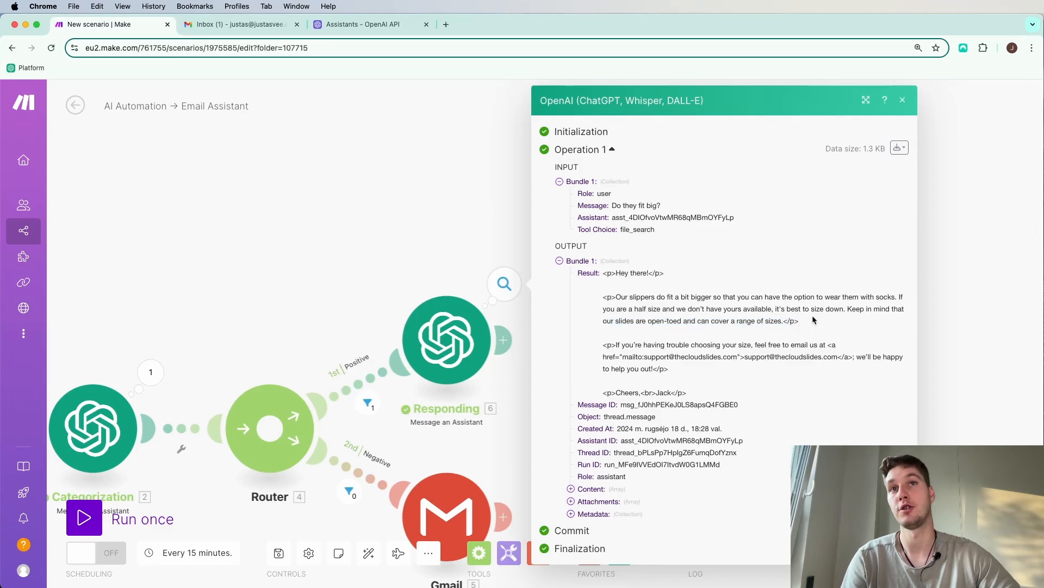
Step: Close the run output and add an Email "Send an Email" module after the Responding module
left_click(903, 101)
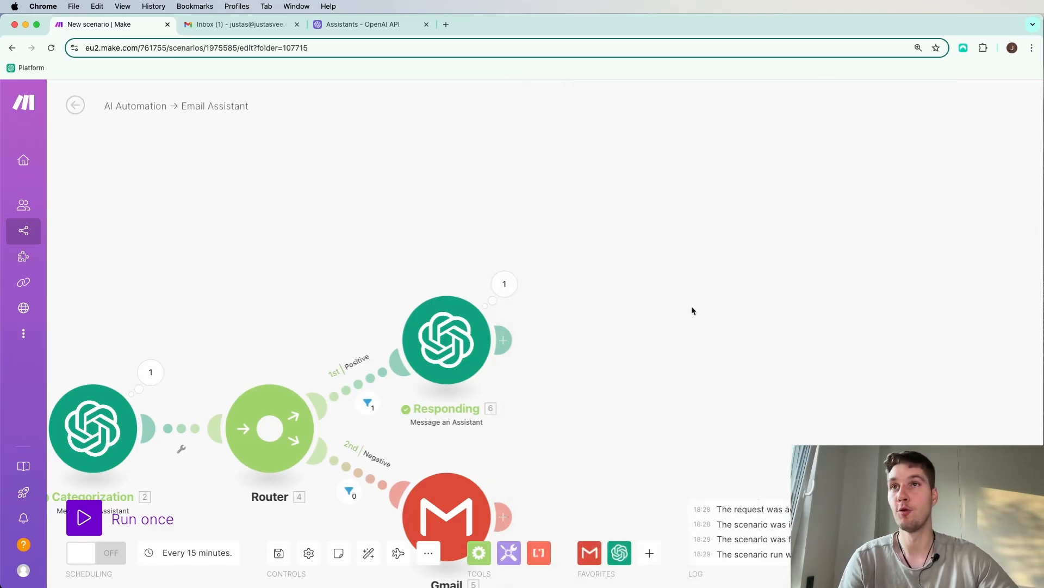
scroll(692, 310, "down", 3)
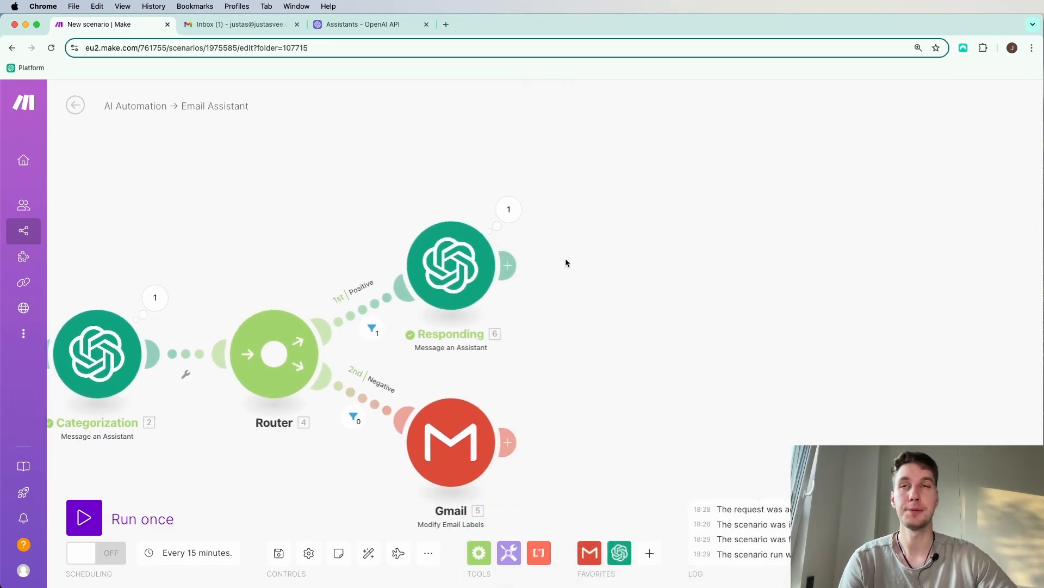
left_click(507, 265)
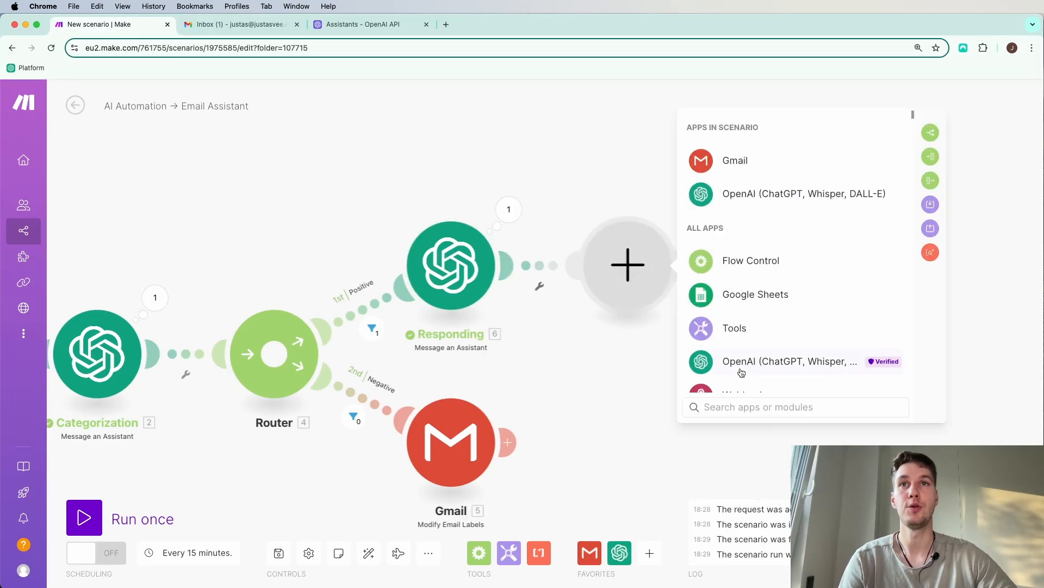
type("email")
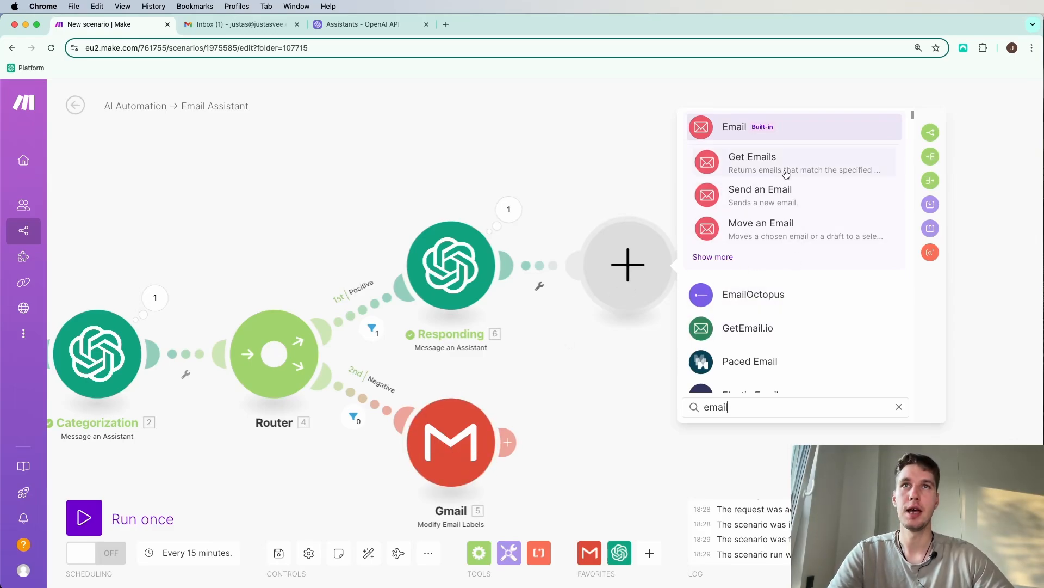
left_click(760, 194)
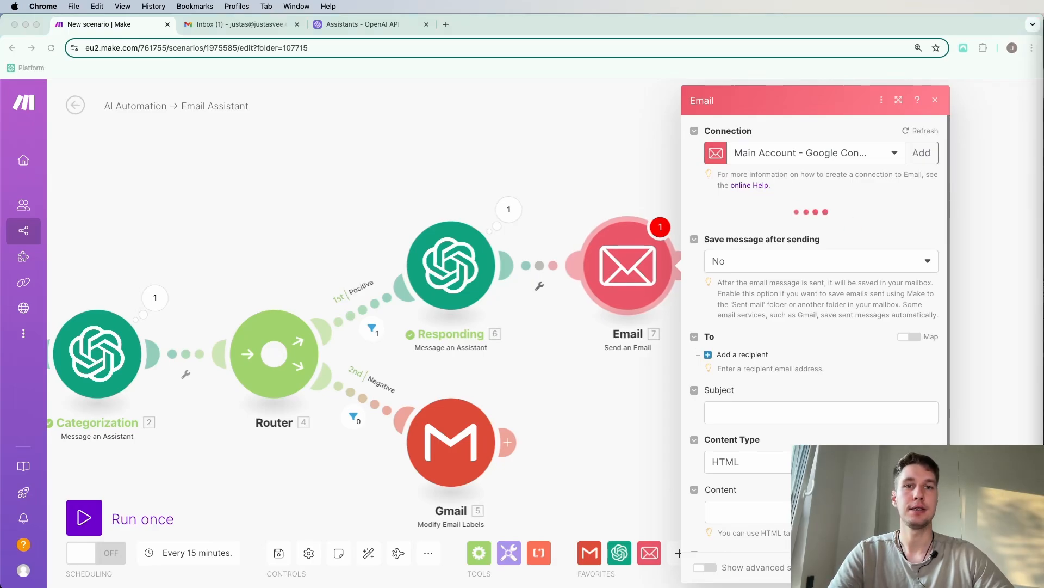
left_click(993, 197)
left_click_drag(991, 196, 647, 201)
left_click(283, 270)
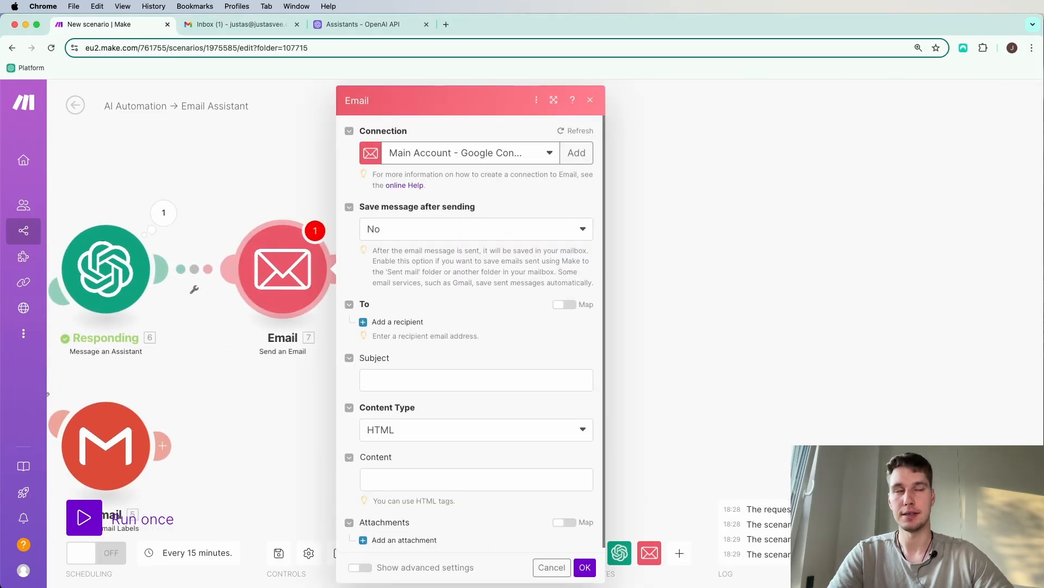
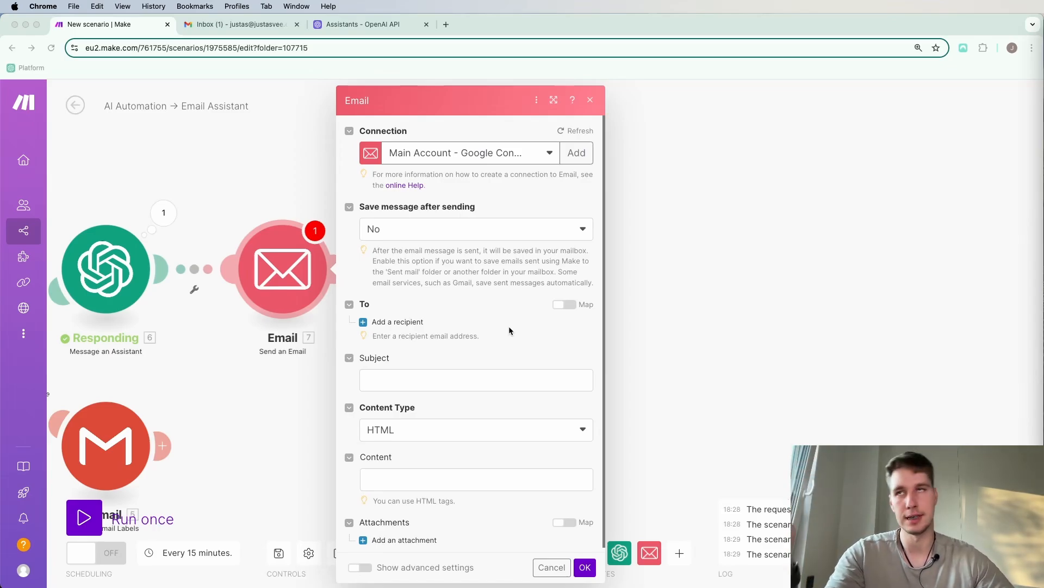
Step: Add a recipient to the Email module and map it to the sender's Email address from the Gmail Watch Emails module
left_click(364, 323)
left_click(410, 341)
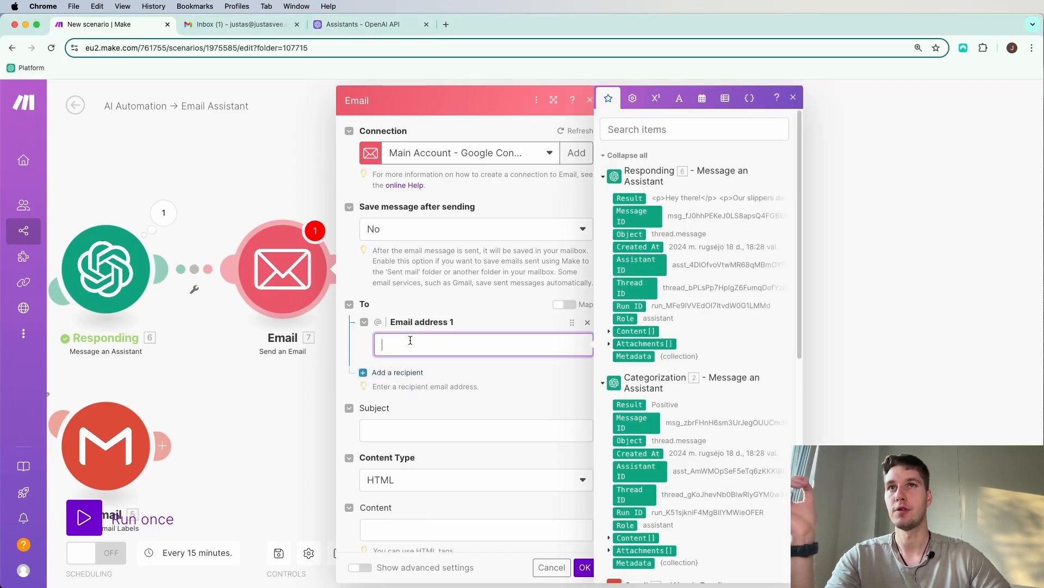
scroll(677, 294, "down", 10)
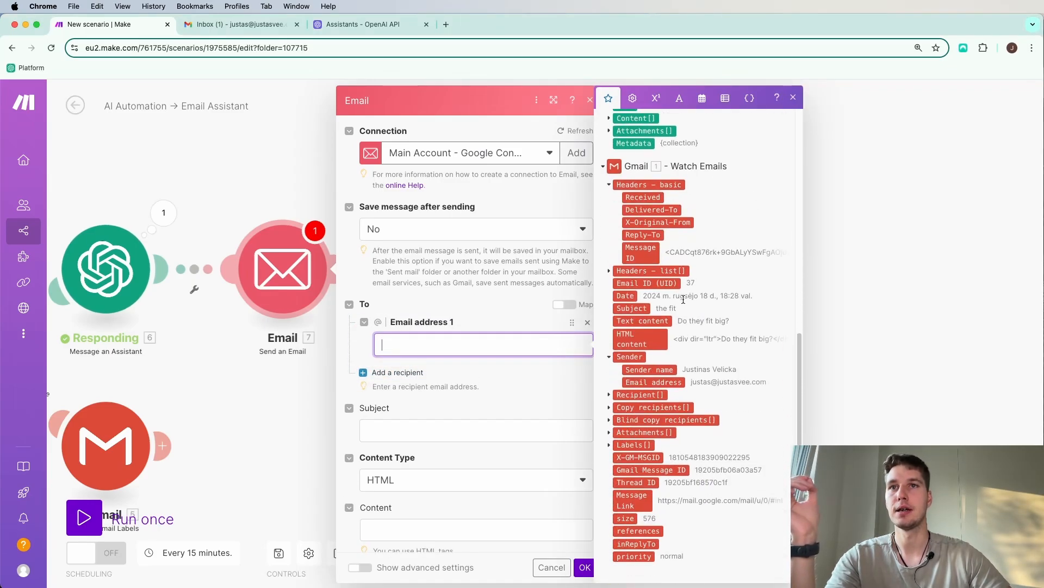
left_click_drag(669, 384, 489, 346)
Step: Set the email's subject to "Re:" followed by the Subject value from the Gmail Watch Emails module
left_click(431, 431)
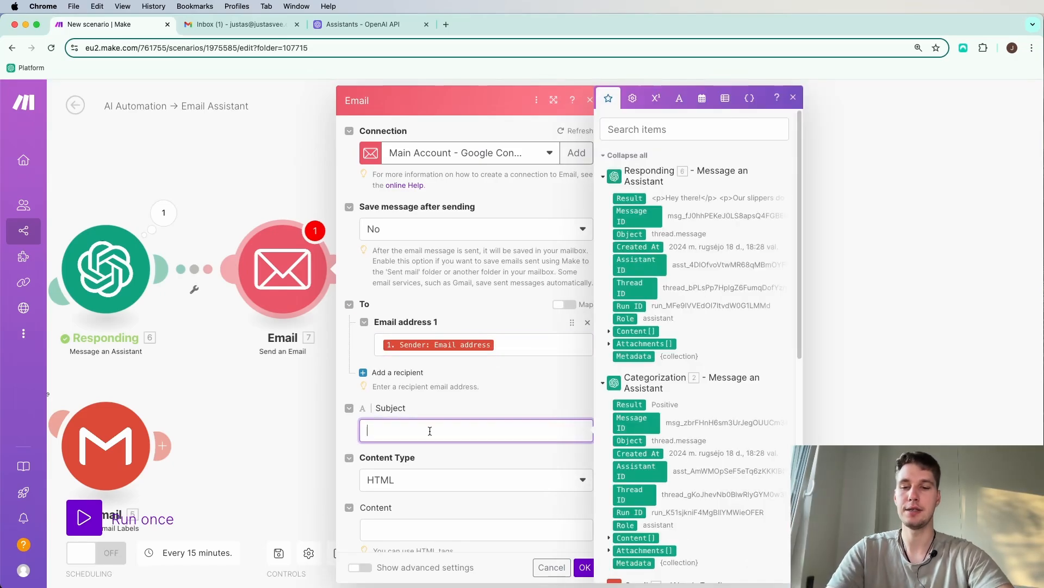
type("Re:")
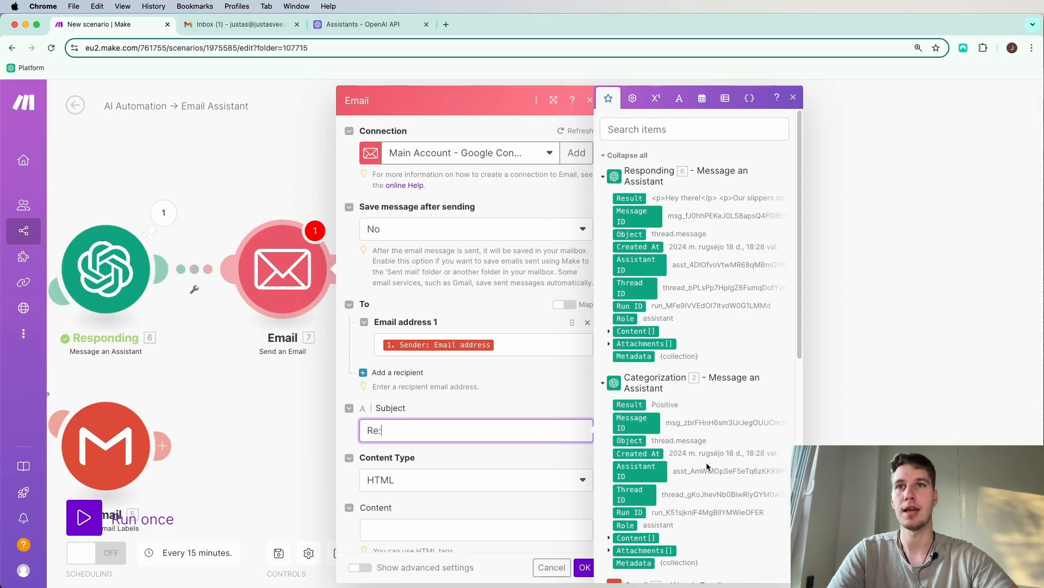
scroll(708, 466, "down", 10)
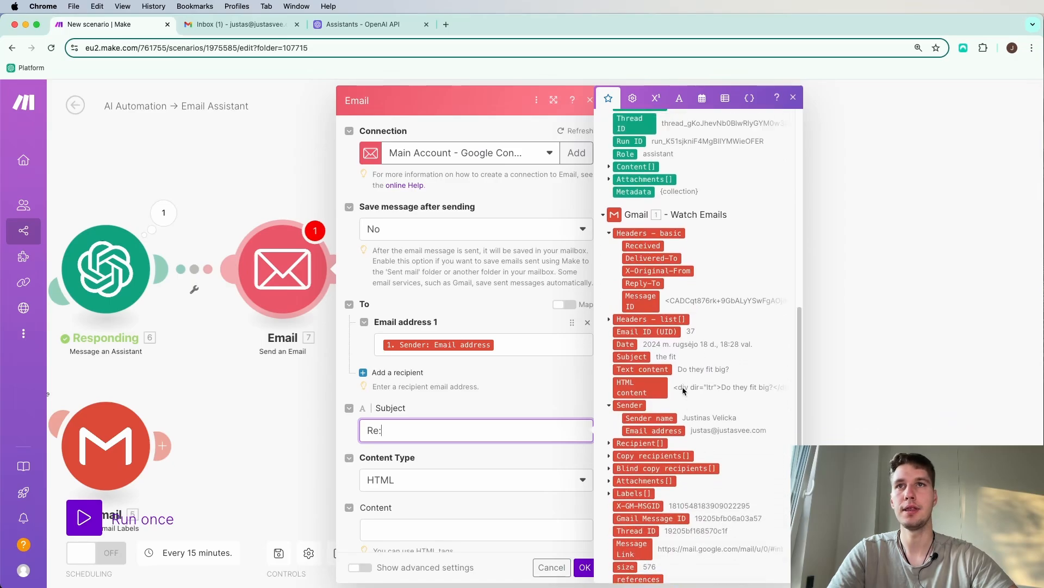
scroll(683, 390, "down", 1)
left_click(629, 341)
left_click(490, 408)
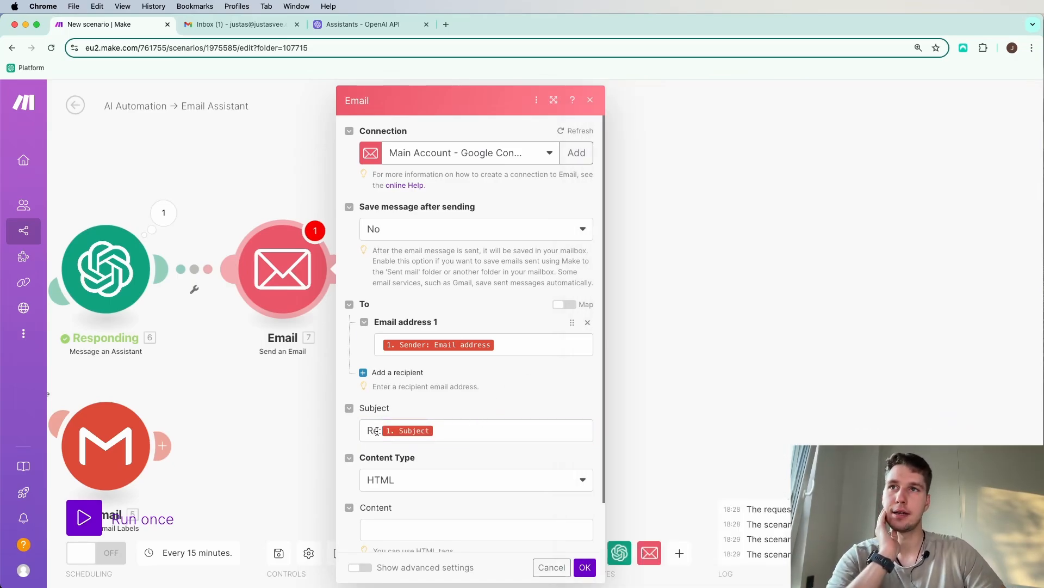
left_click_drag(381, 430, 364, 432)
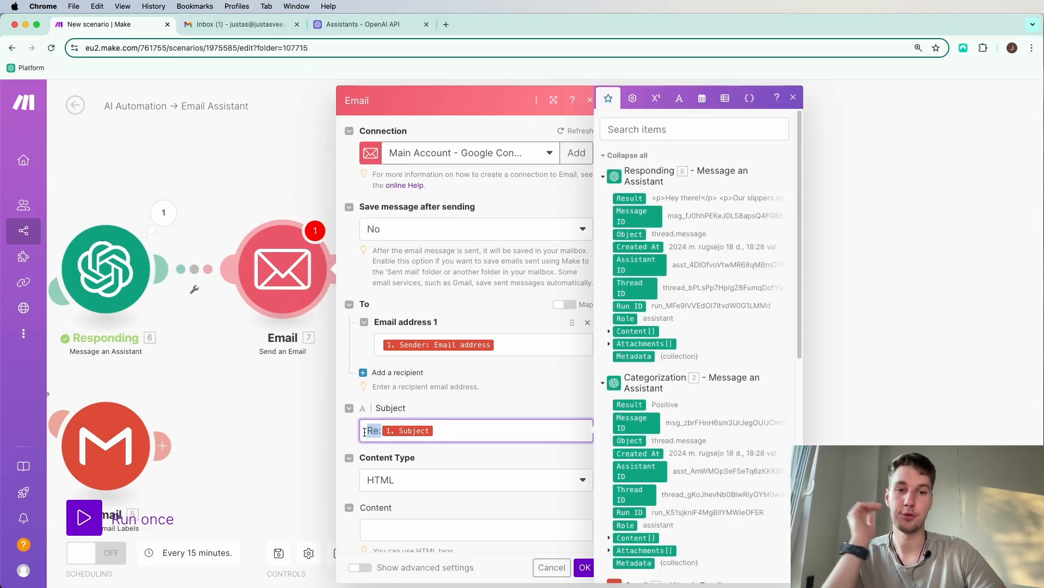
left_click(432, 417)
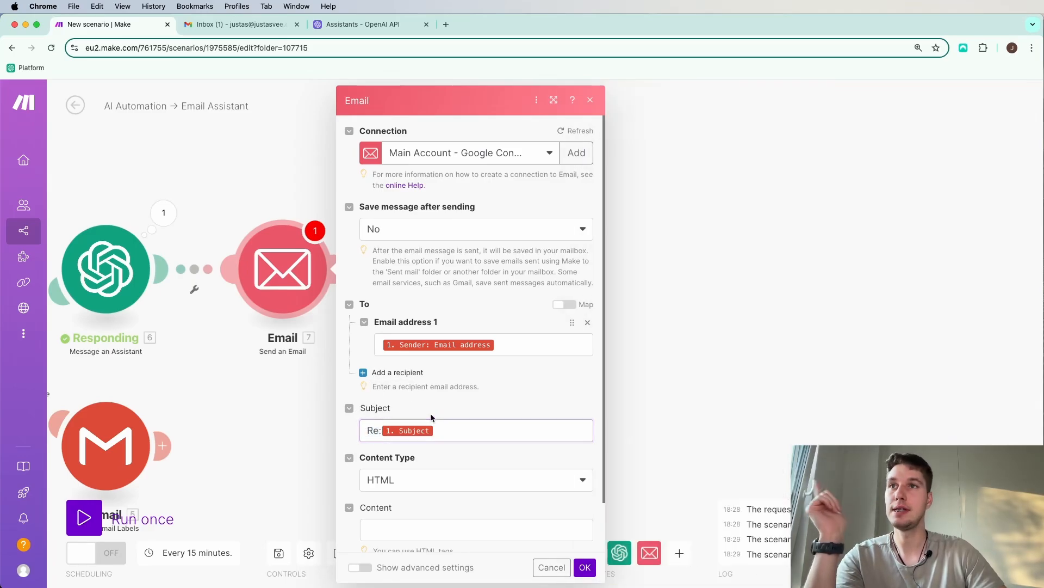
mouse_move(414, 431)
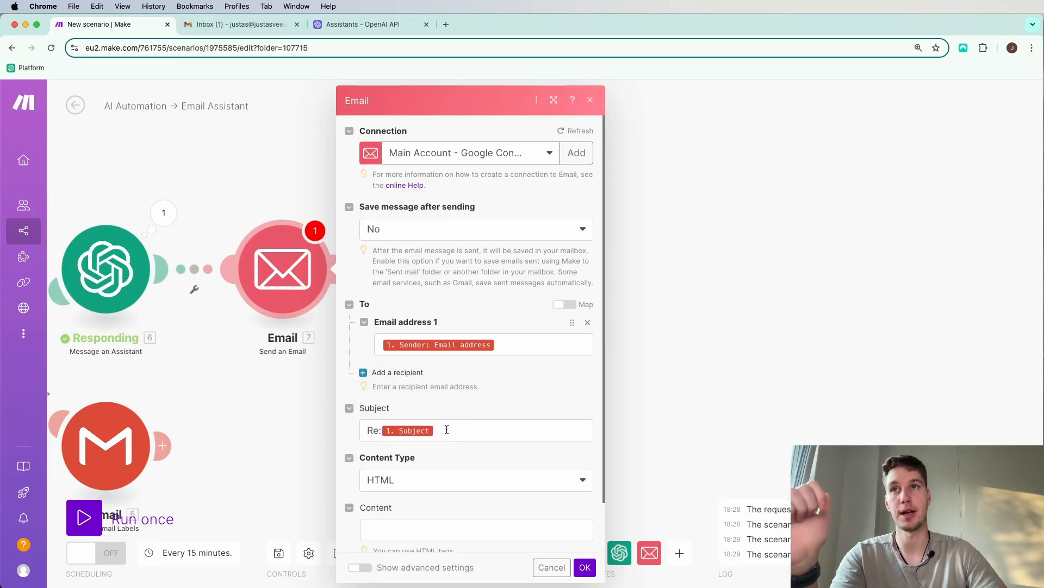
left_click_drag(371, 430, 384, 430)
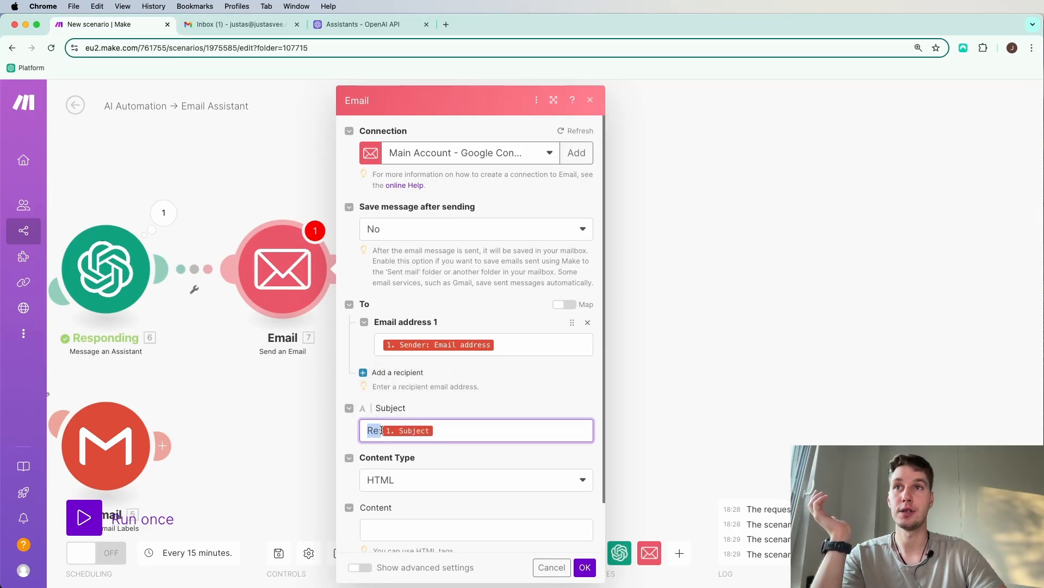
left_click(484, 415)
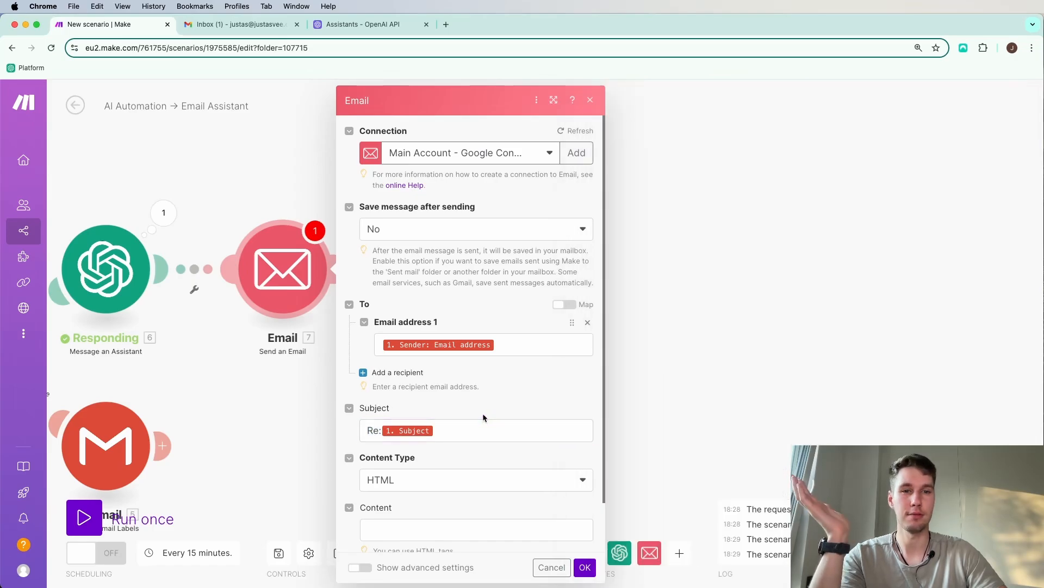
Step: Map the HTML email's content to the Result of the Responding module
scroll(437, 399, "down", 2)
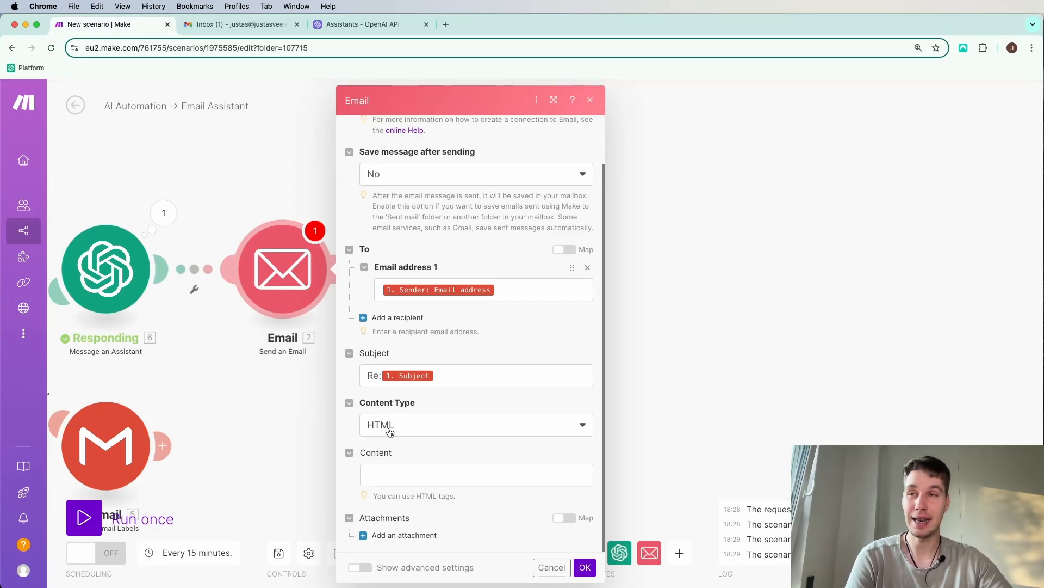
left_click(388, 467)
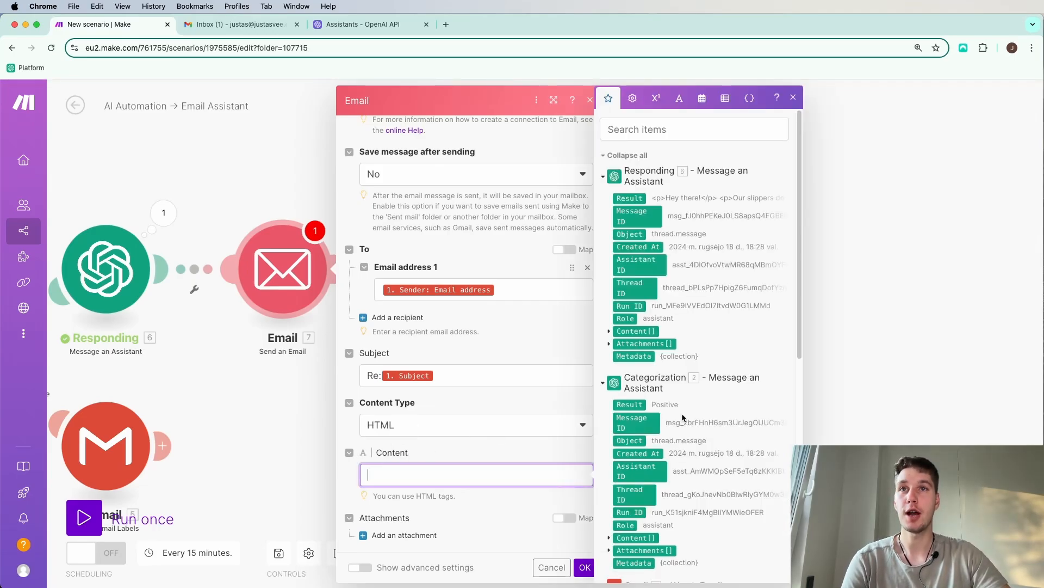
scroll(688, 405, "down", 3)
scroll(691, 404, "down", 5)
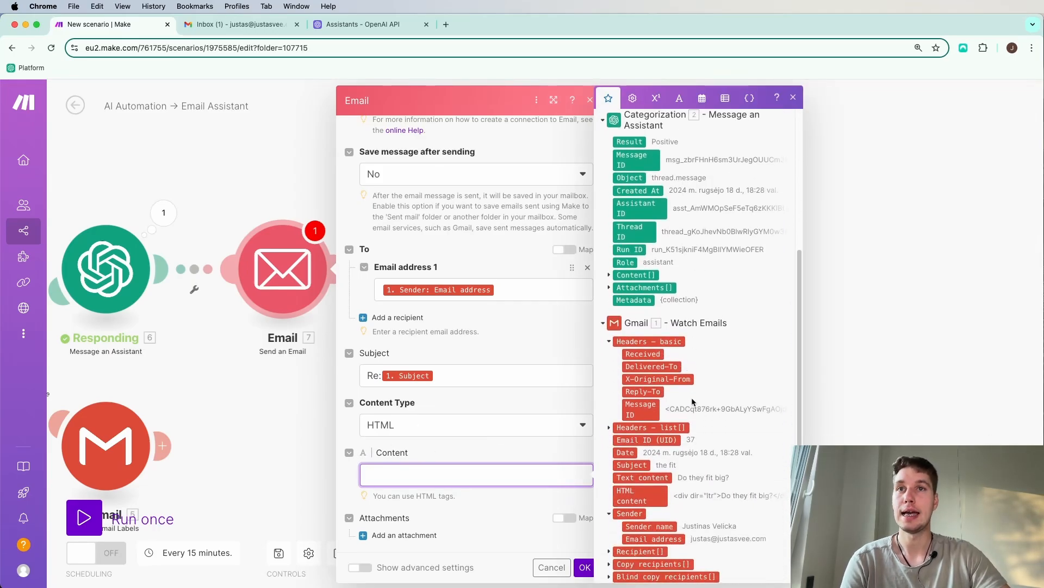
scroll(721, 402, "up", 8)
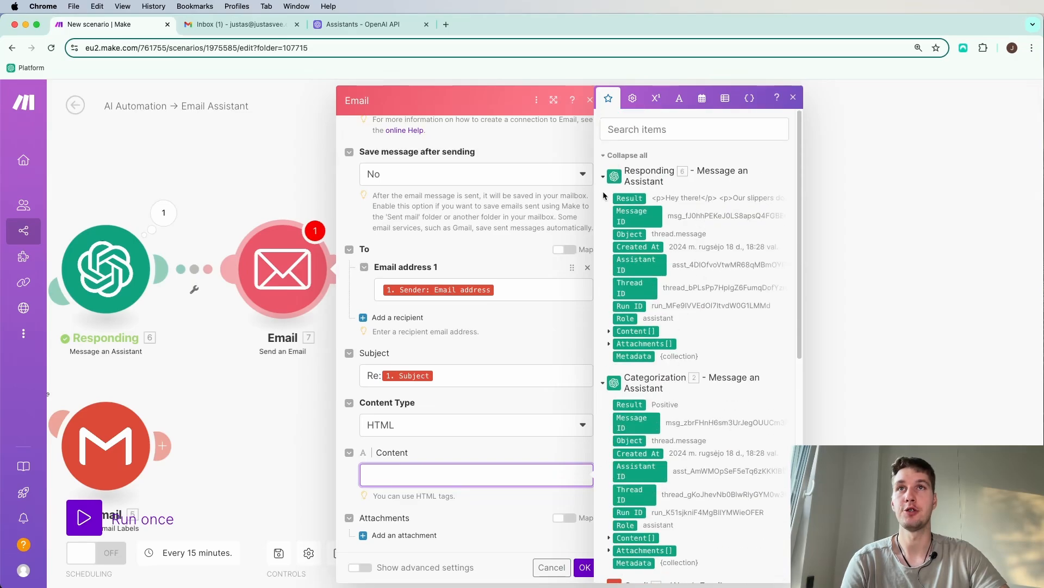
left_click(619, 200)
left_click(522, 406)
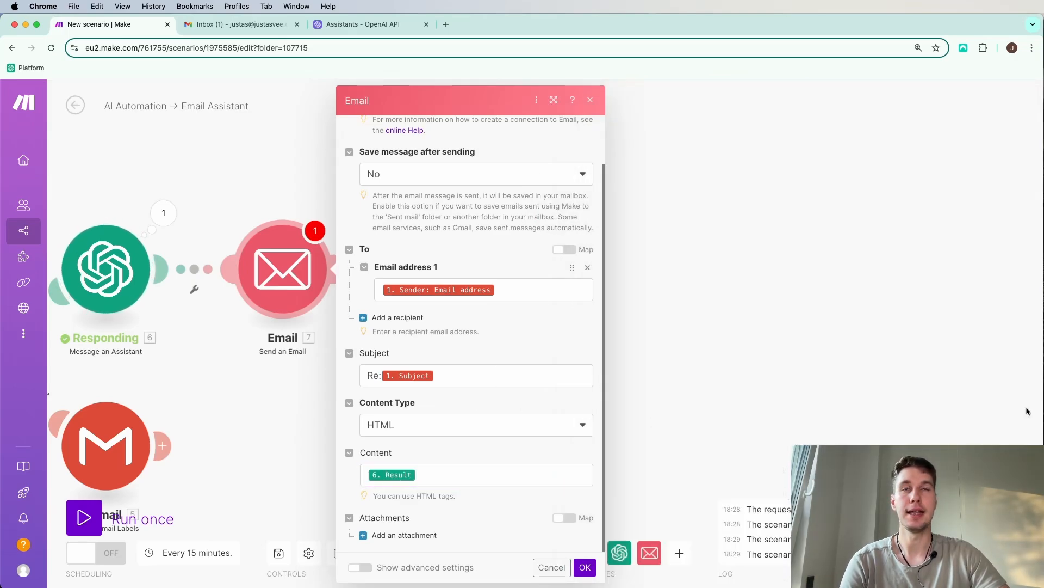
Step: Show the advanced settings, map In-Reply-To to the Message ID from Gmail's basic headers, and save the Email module
left_click(361, 567)
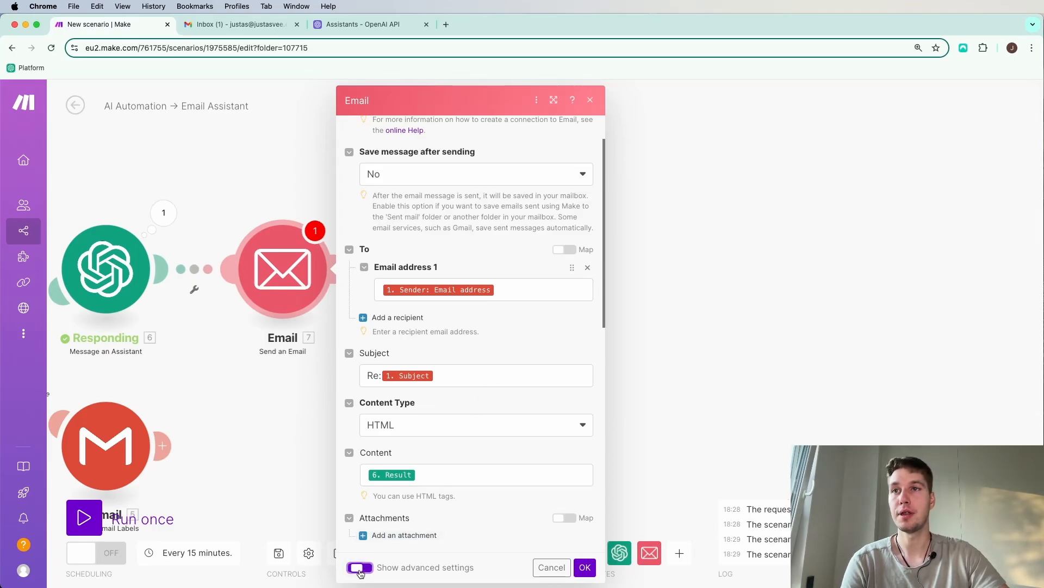
scroll(450, 441, "down", 10)
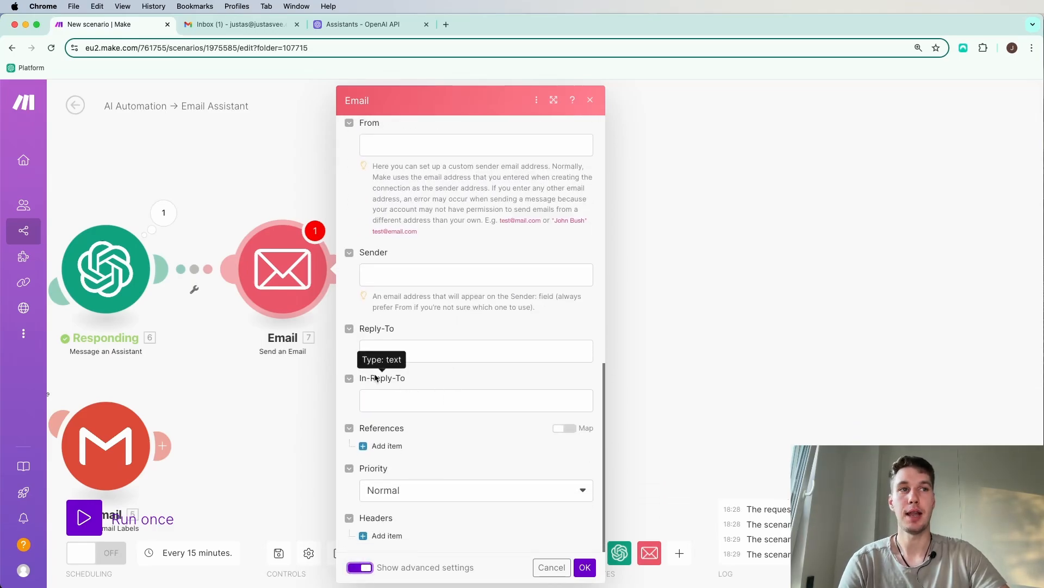
left_click(399, 397)
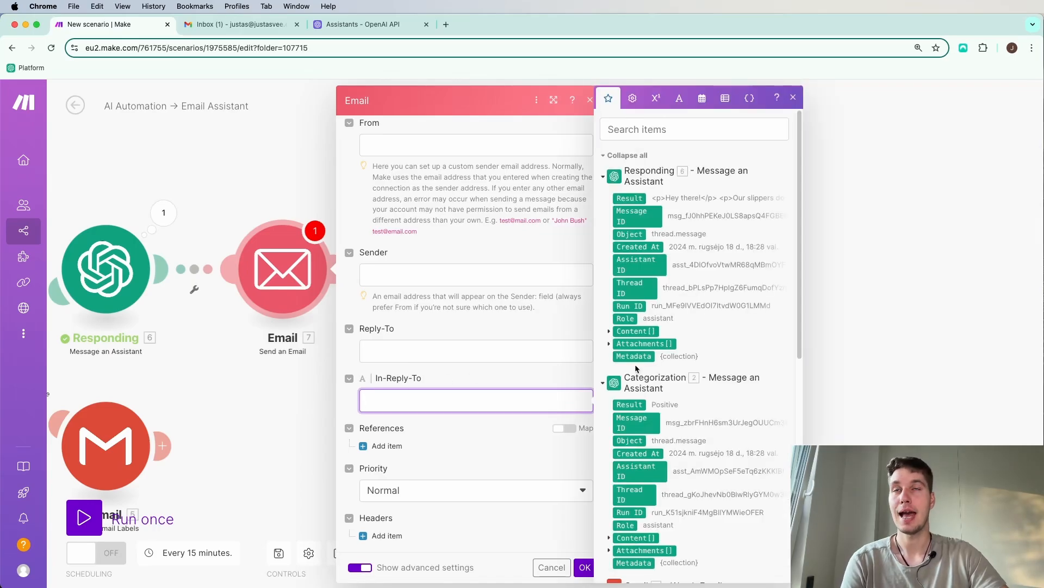
scroll(637, 365, "down", 10)
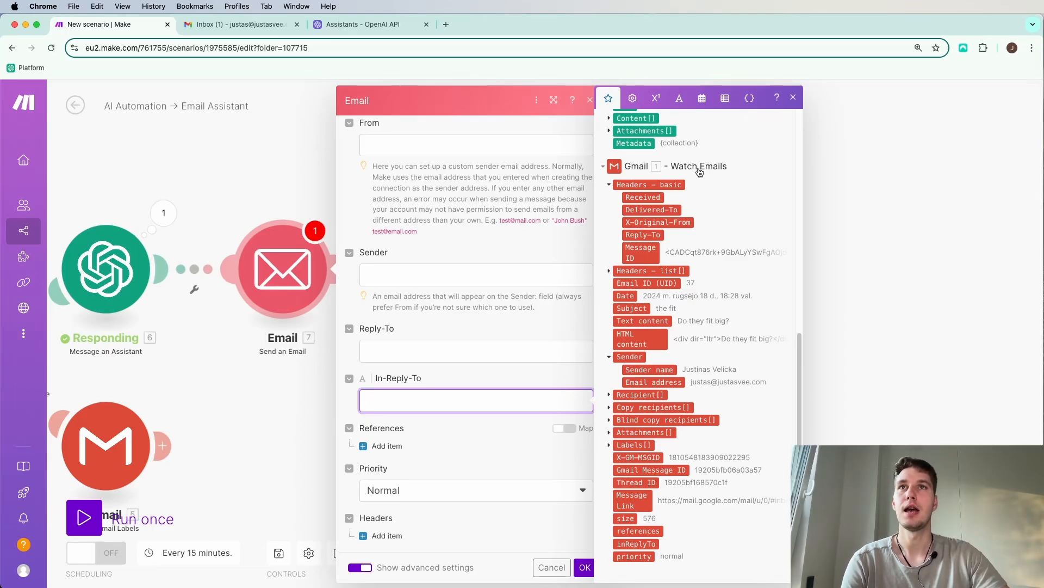
left_click(632, 256)
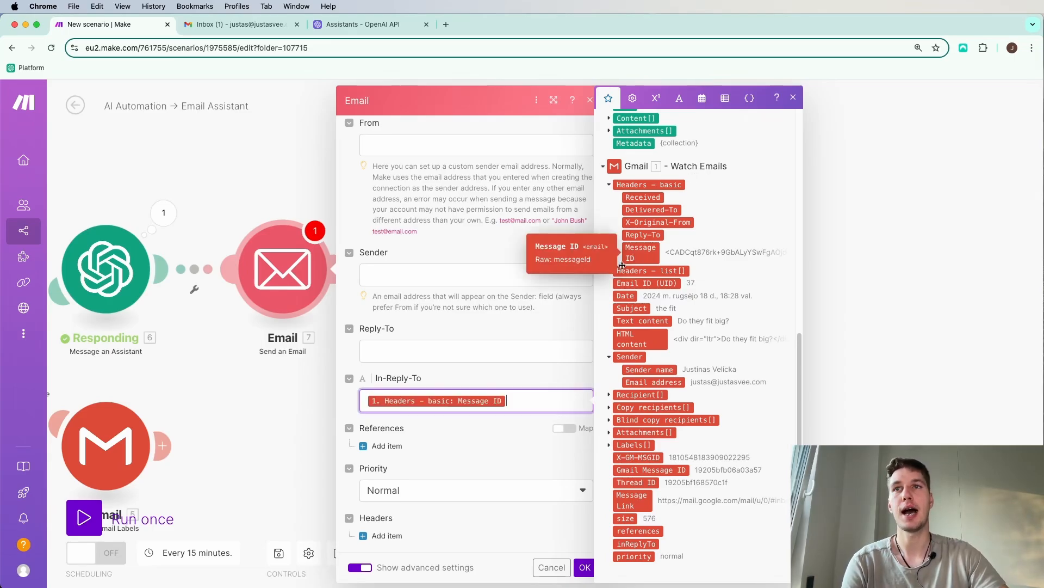
left_click(497, 369)
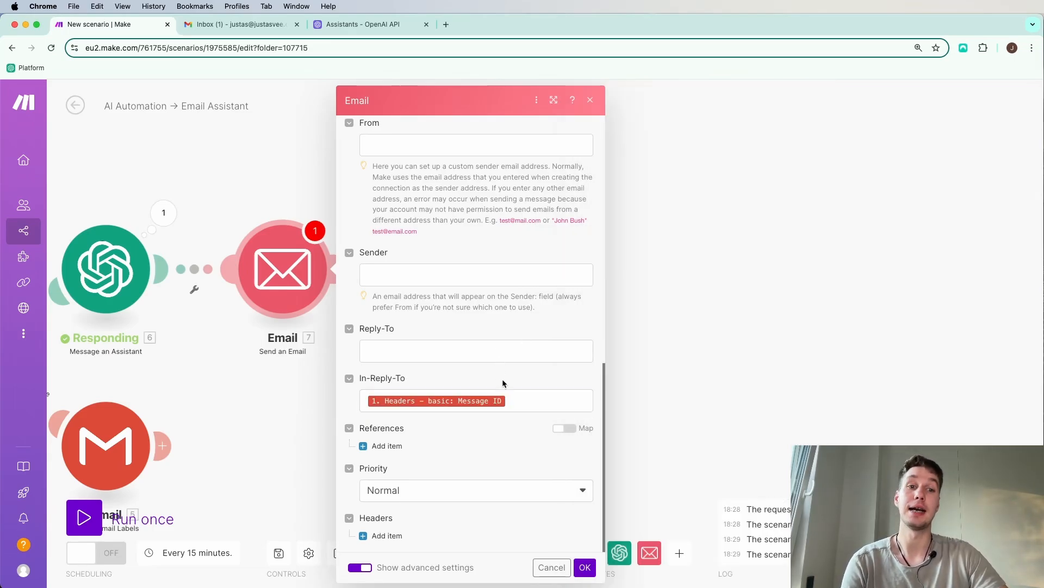
left_click(529, 401)
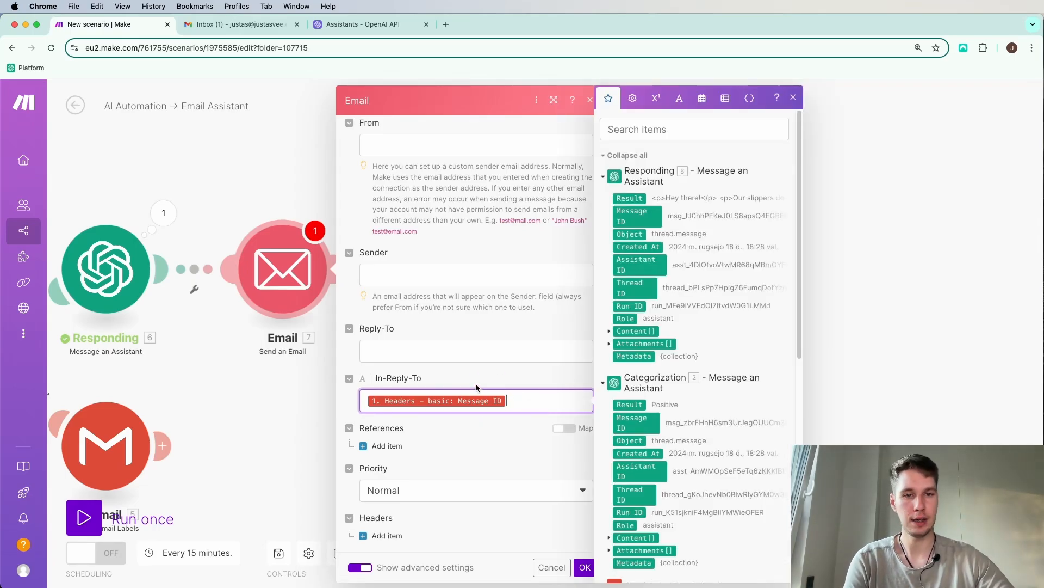
left_click(475, 378)
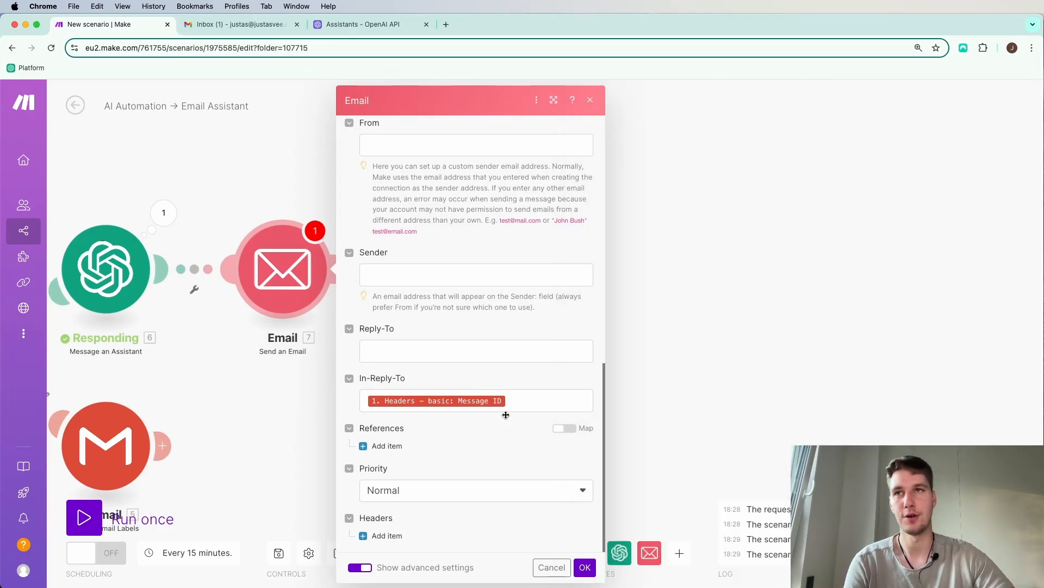
left_click(585, 567)
Step: Add a Gmail Modify Email Labels module after the Email module on the Positive route
scroll(593, 328, "down", 10)
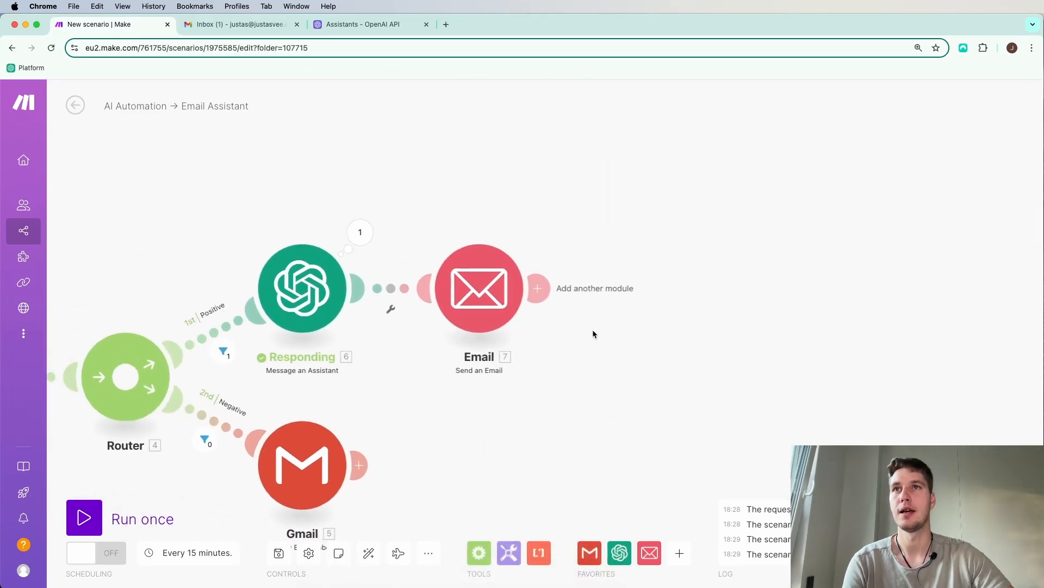
scroll(603, 395, "up", 5)
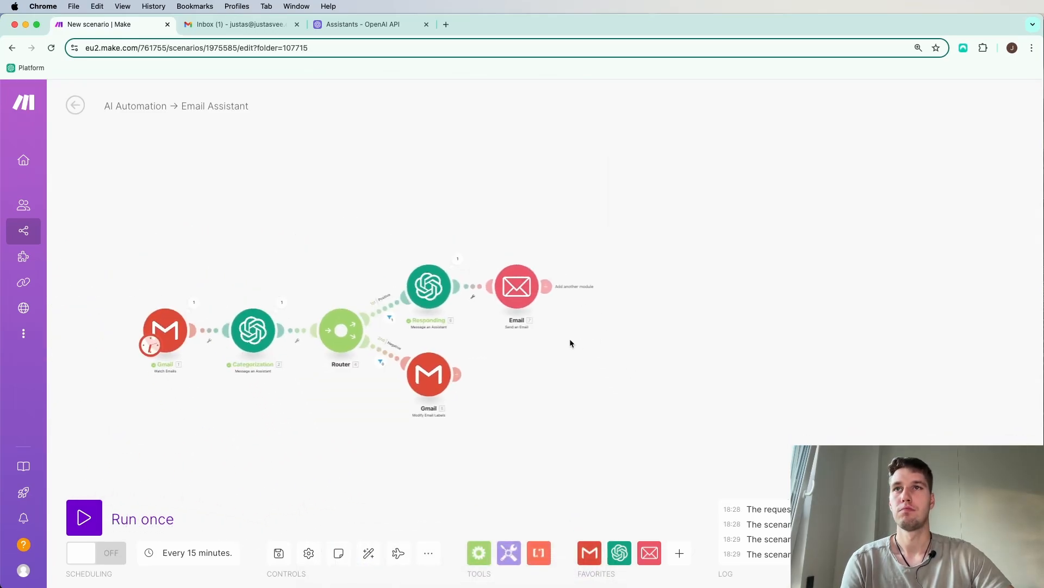
left_click_drag(603, 409, 559, 397)
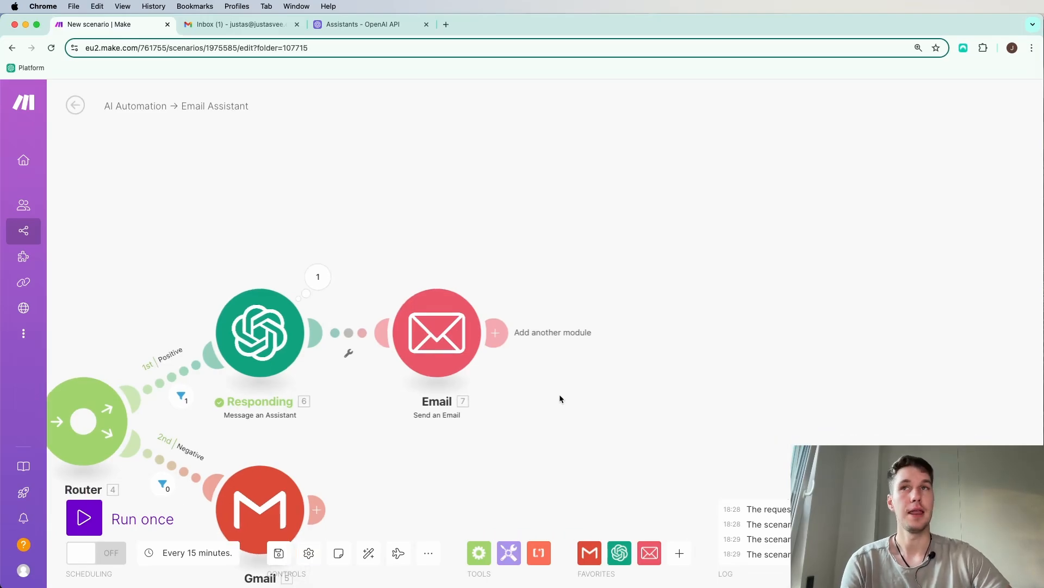
left_click(511, 339)
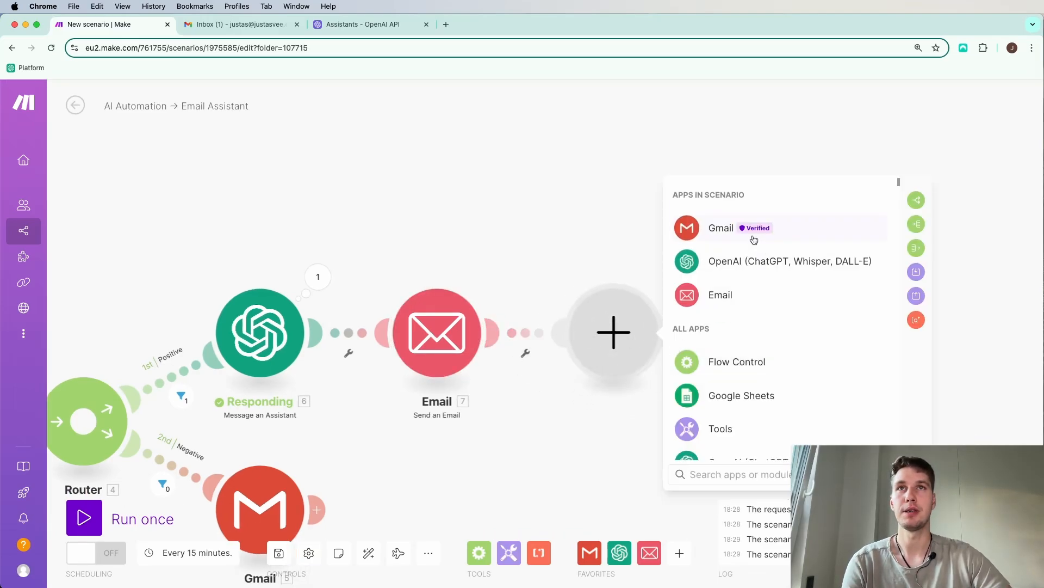
left_click(787, 237)
scroll(785, 338, "down", 3)
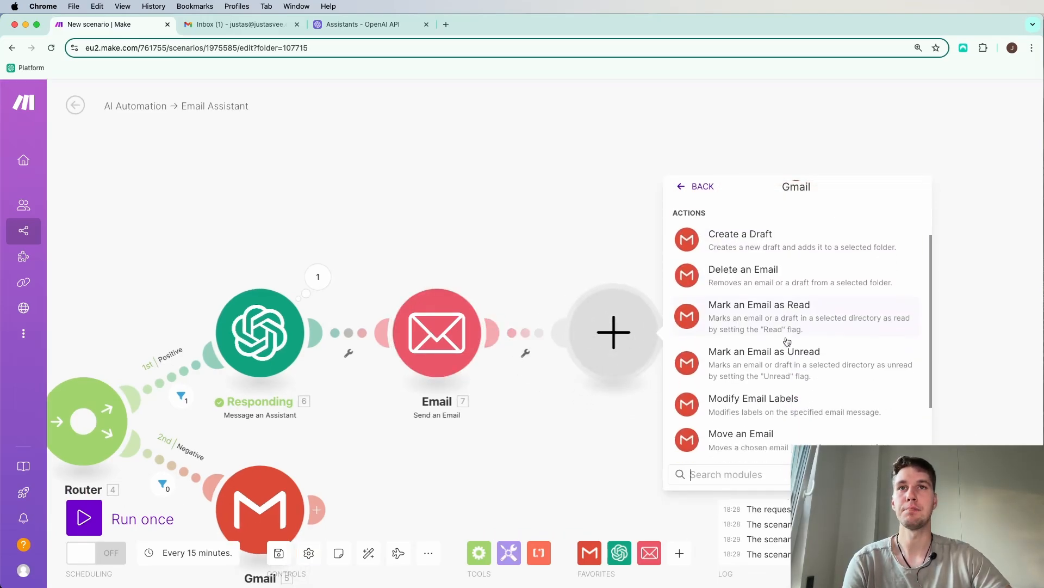
left_click(776, 408)
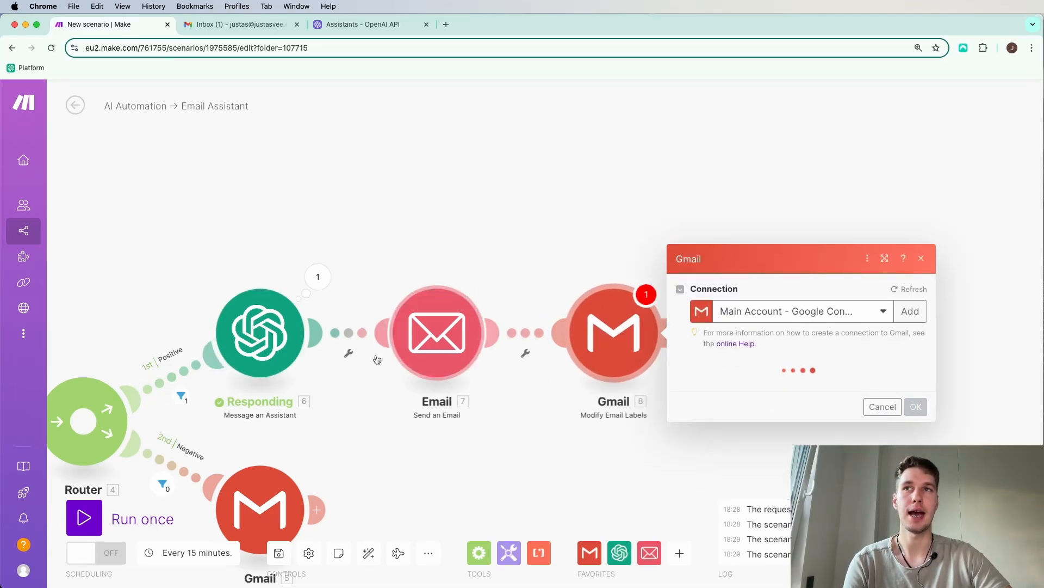
Step: Map the new Gmail module's Gmail Message ID to the Gmail Message ID value from the Watch Emails module
left_click(740, 249)
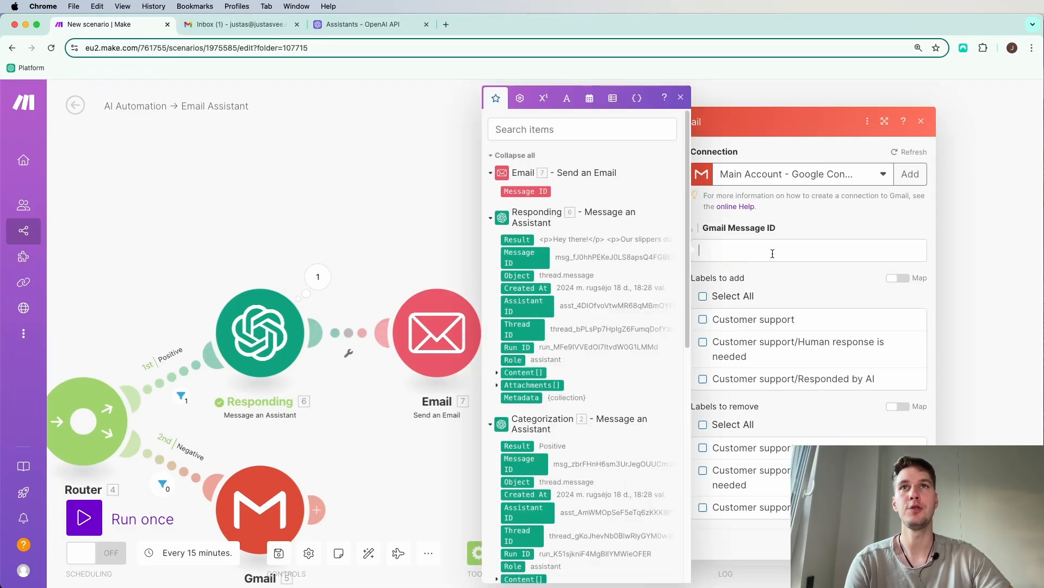
scroll(573, 237, "down", 10)
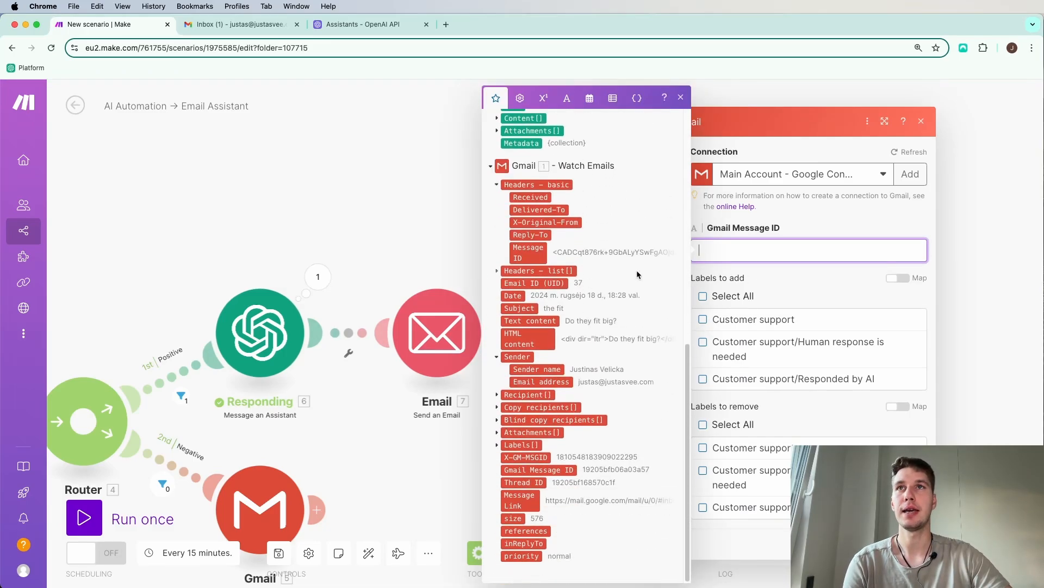
left_click(542, 469)
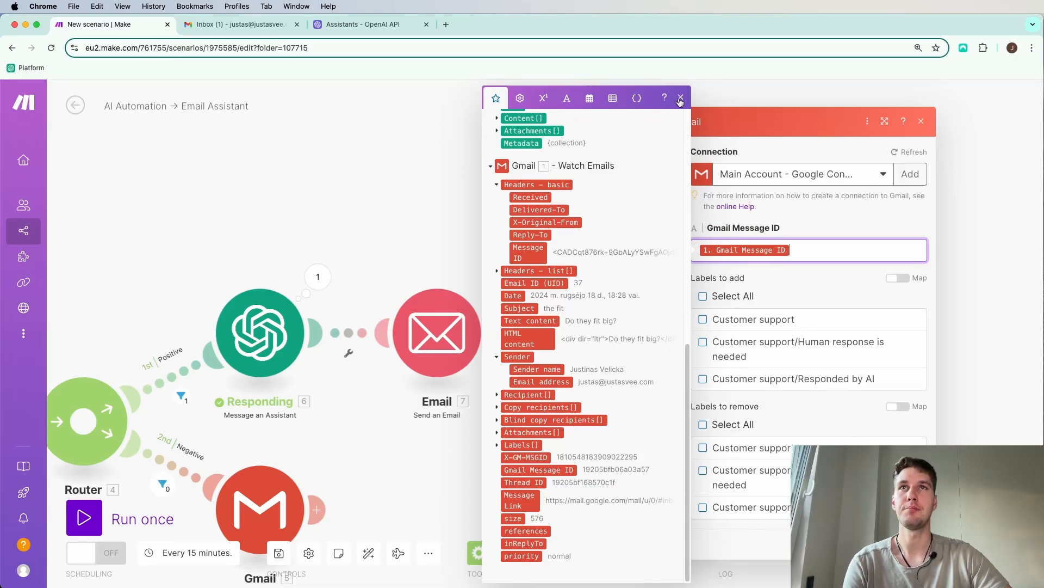
left_click(801, 247)
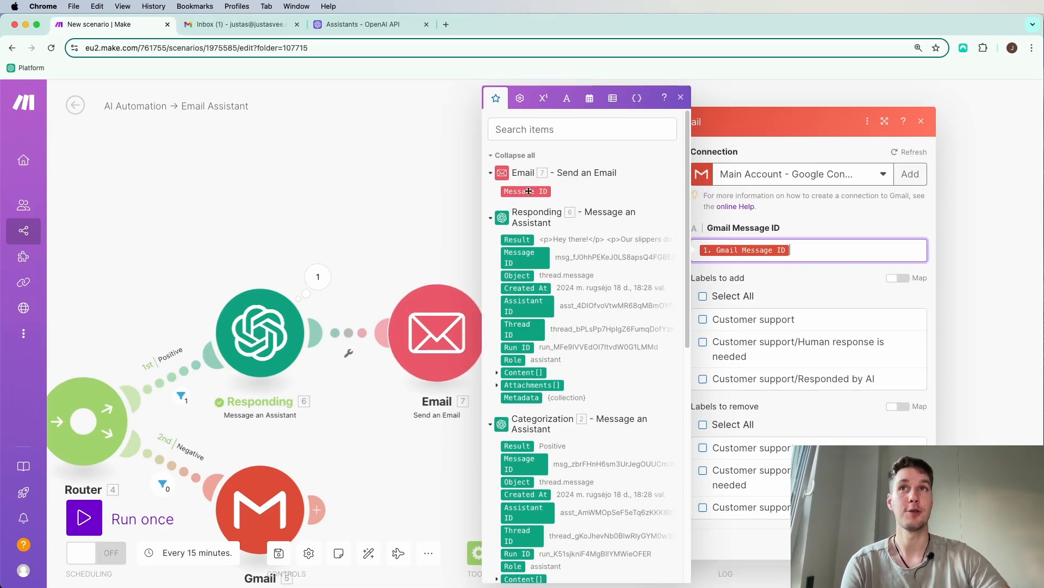
left_click(813, 232)
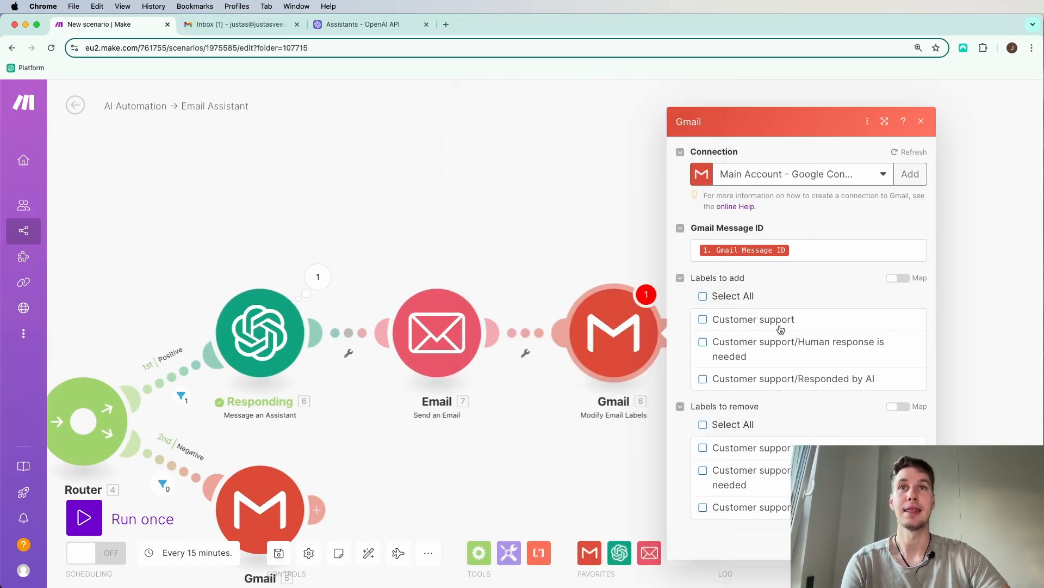
Step: Select Customer support/Responded by AI as the label to add, check that label in Gmail, and save the module in Make
left_click(720, 385)
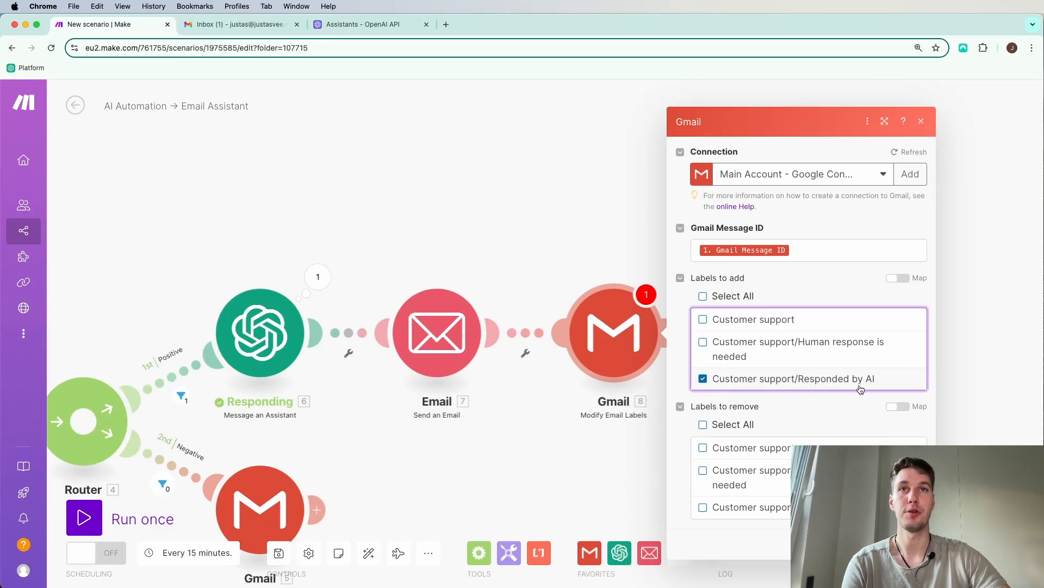
left_click(246, 25)
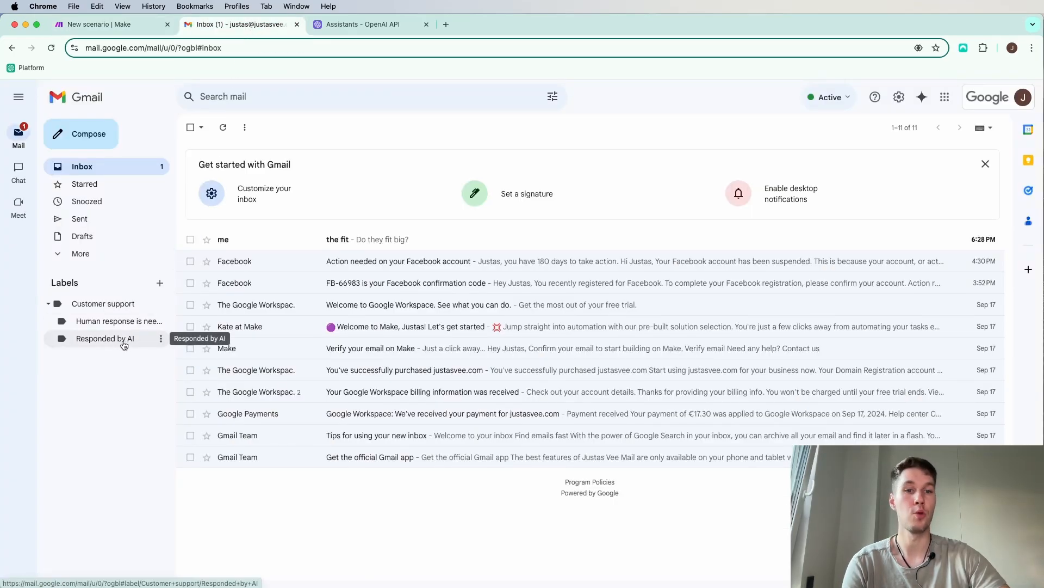
left_click(107, 32)
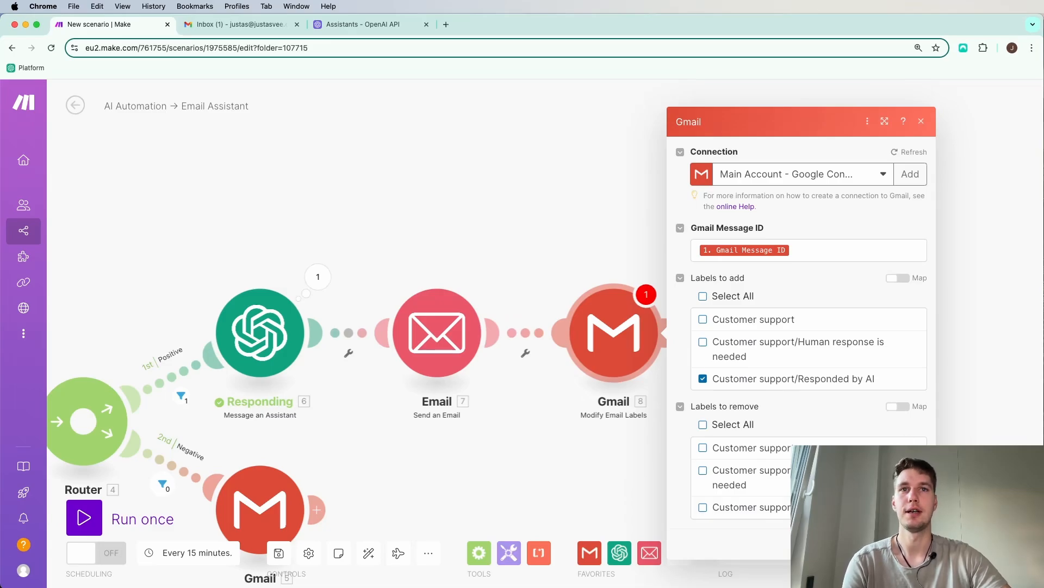
left_click(913, 544)
Step: Bring the whole Email Assistant flow into view and save the scenario
left_click_drag(779, 426, 865, 390)
scroll(655, 389, "down", 5)
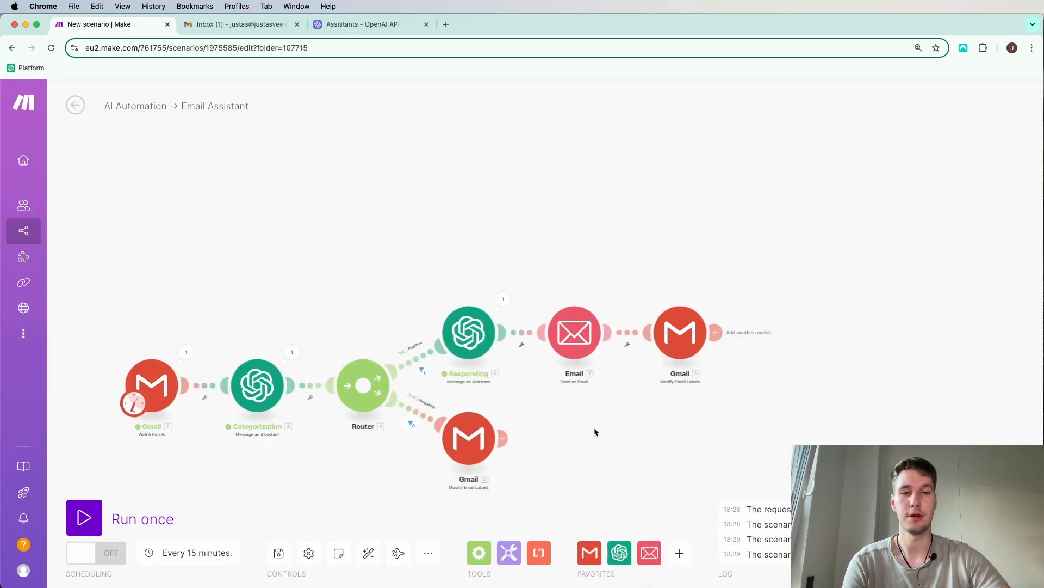
left_click_drag(613, 449, 745, 391)
scroll(719, 397, "up", 3)
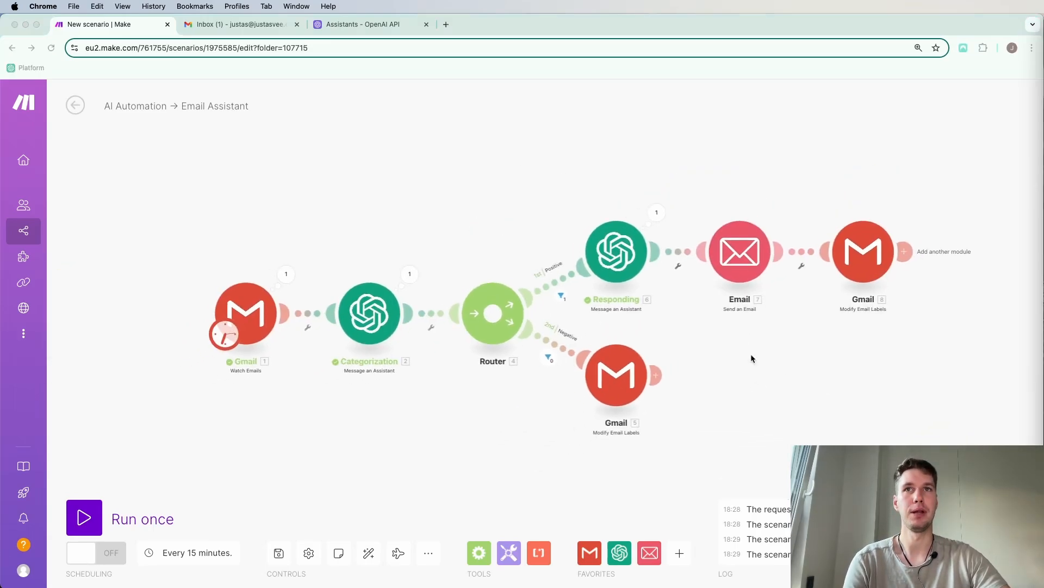
left_click(279, 552)
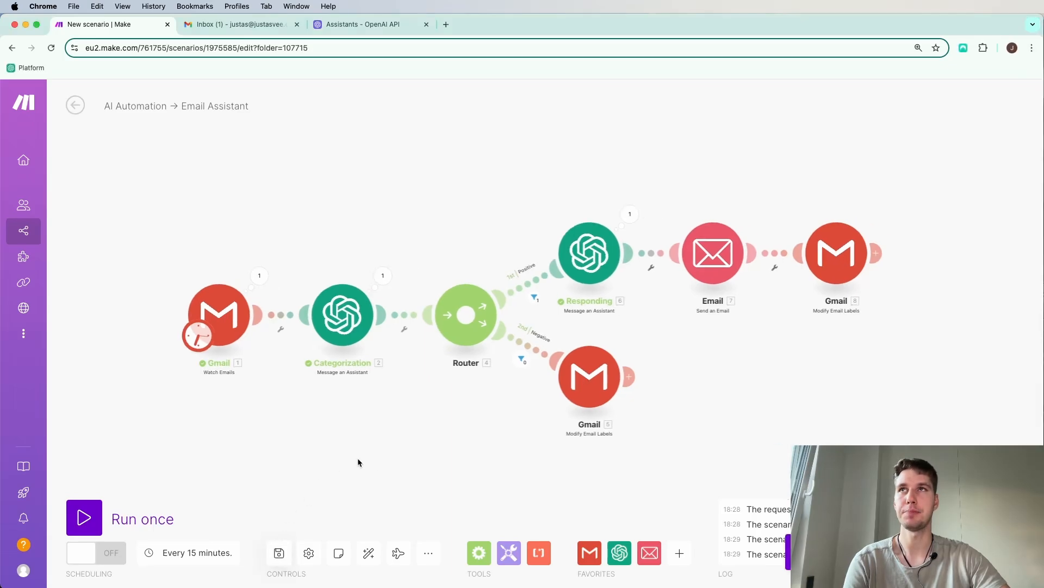
Step: Switch to Gmail and delete the old test email with the subject "the fit" from the inbox
left_click(237, 25)
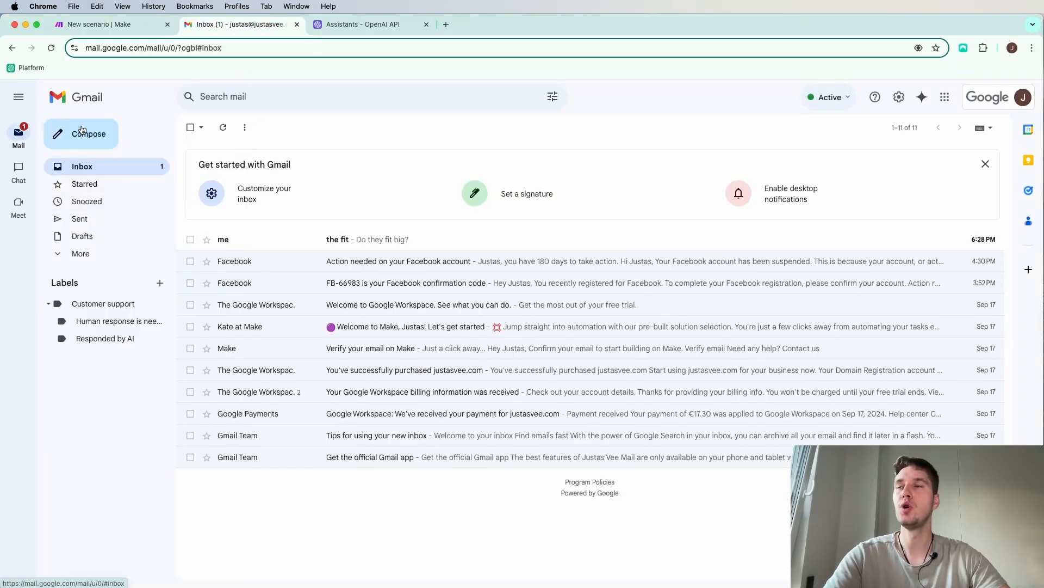
left_click(190, 240)
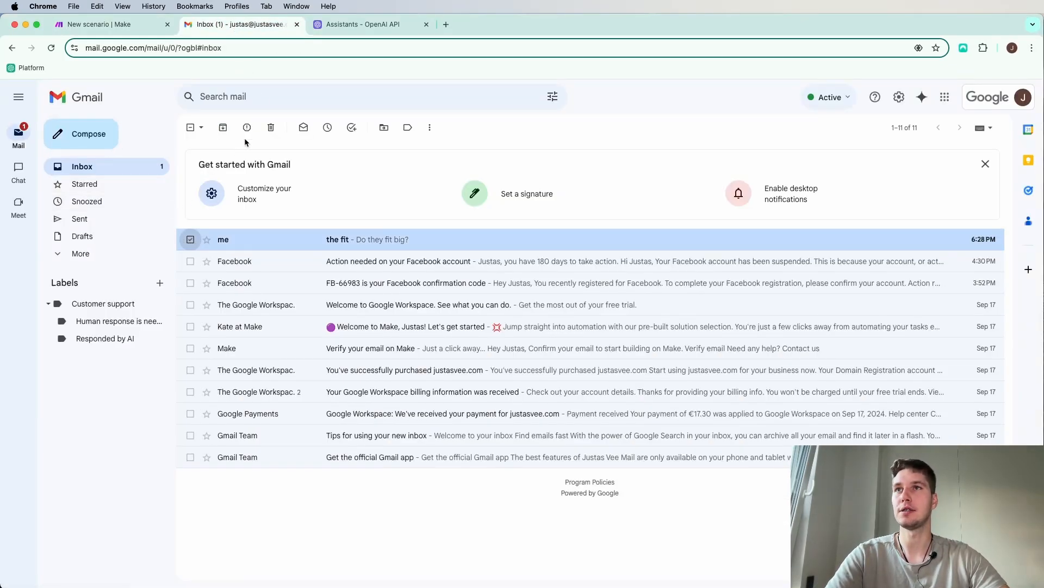
left_click(271, 128)
Step: Send a test email to the own support address with subject "the fit" and message "why are they so hard?"
left_click(92, 132)
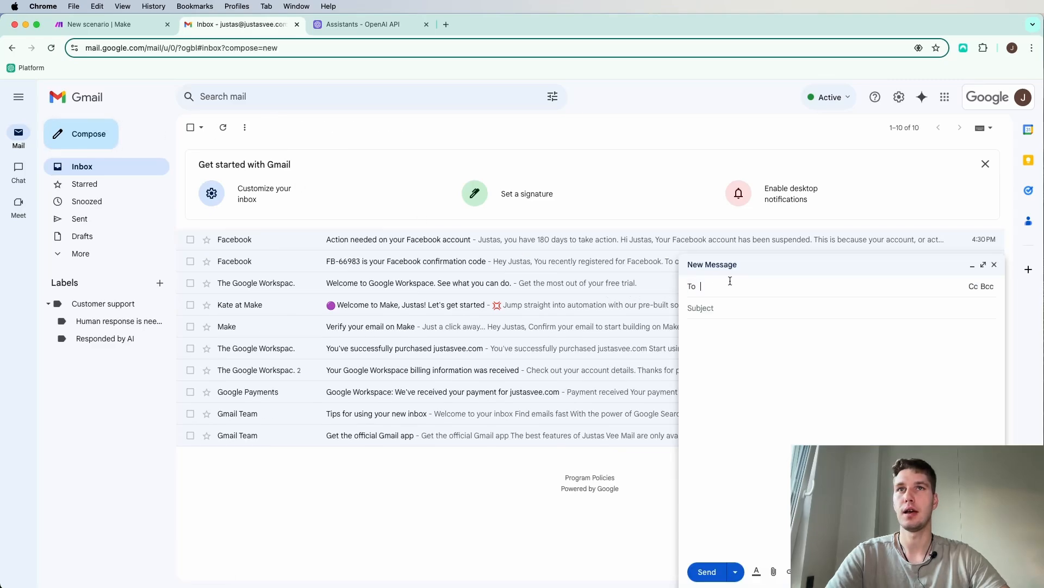
type("jus")
left_click(759, 322)
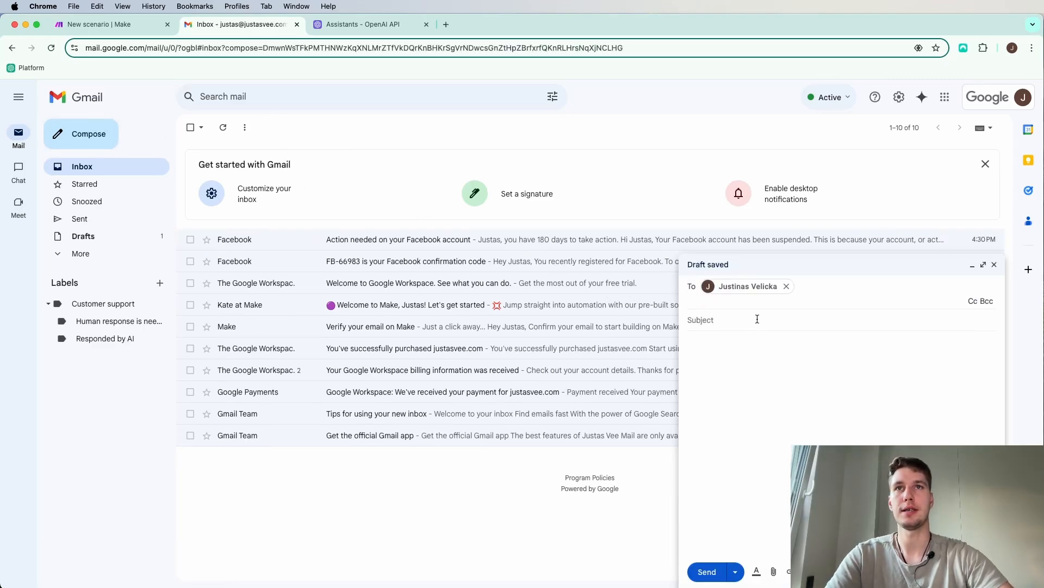
type("the fit")
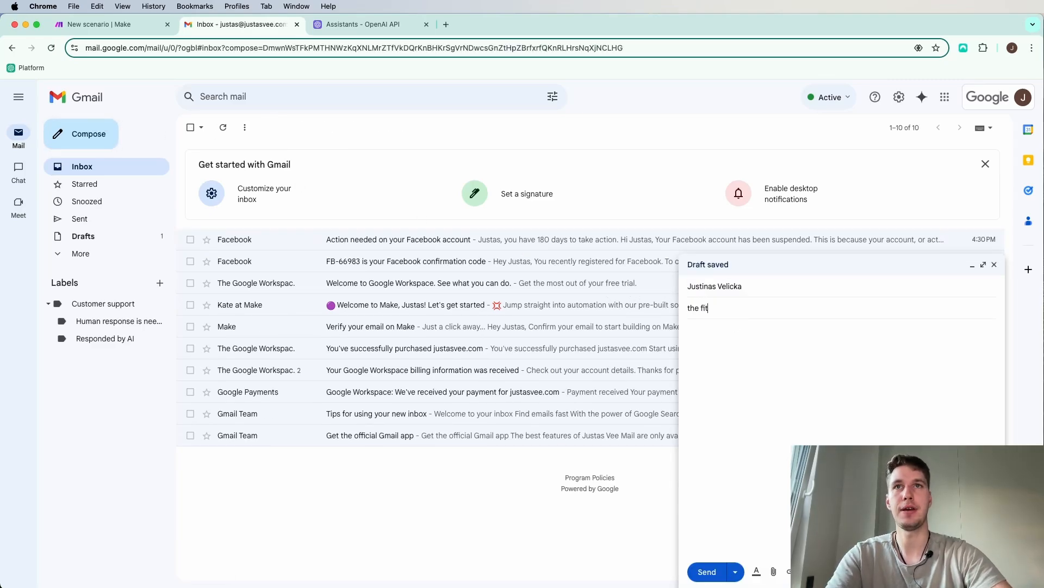
left_click(721, 363)
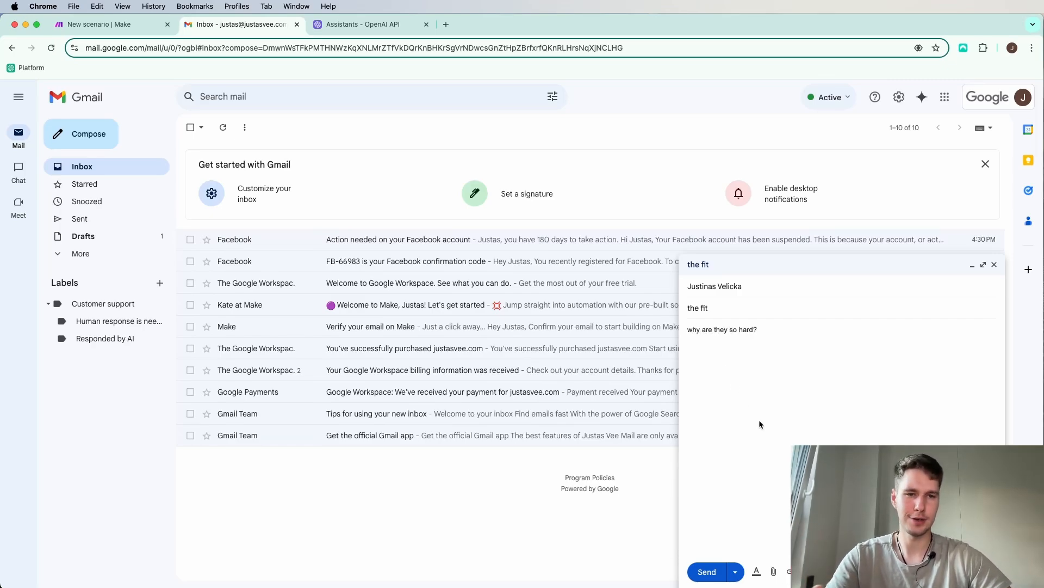
left_click(702, 574)
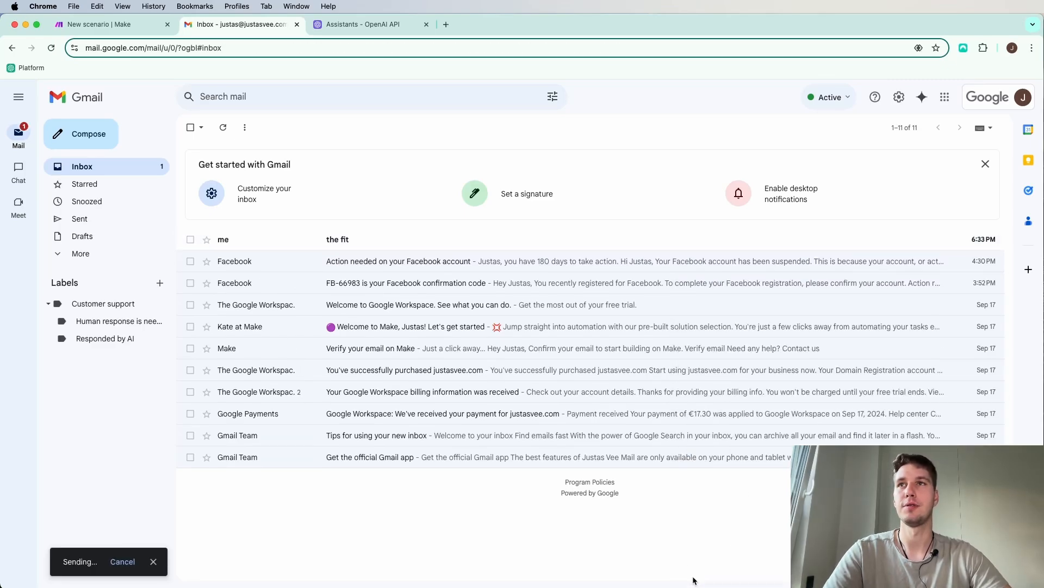
Step: Switch to Make, run the scenario once, and follow the execution through to the last Gmail module
left_click(103, 24)
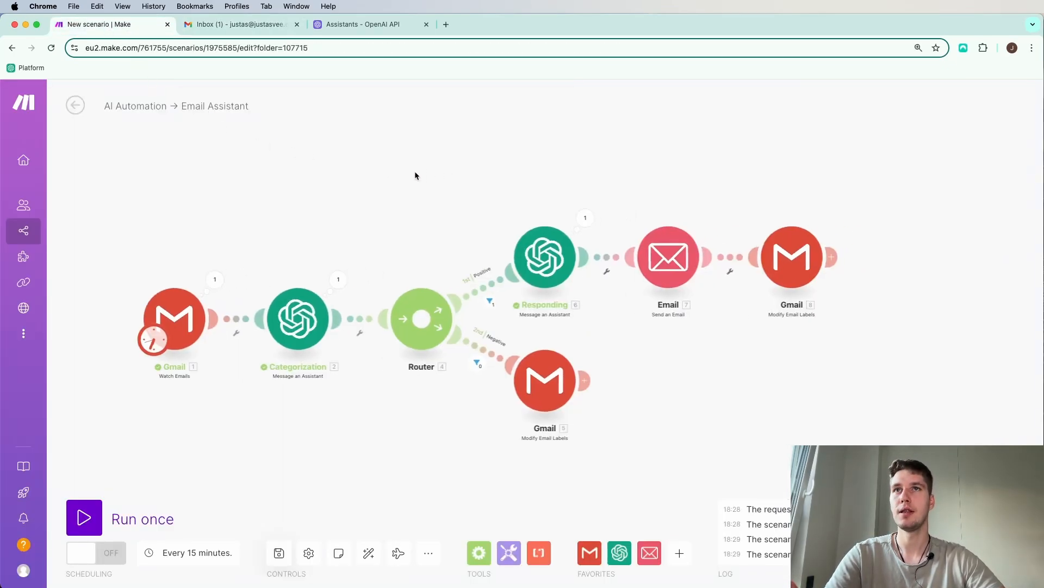
left_click(82, 517)
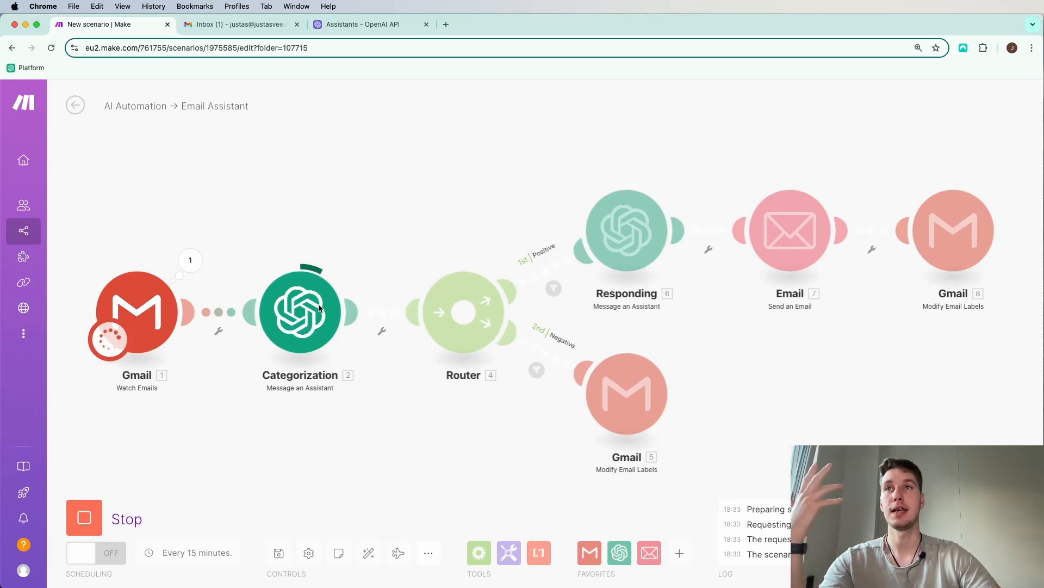
left_click_drag(429, 184, 321, 227)
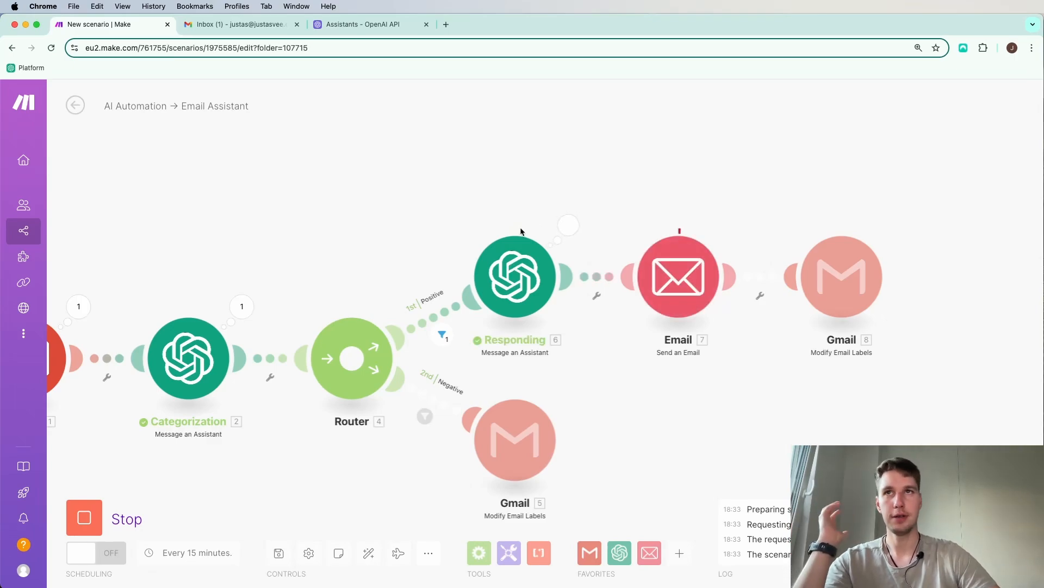
left_click_drag(702, 184, 651, 189)
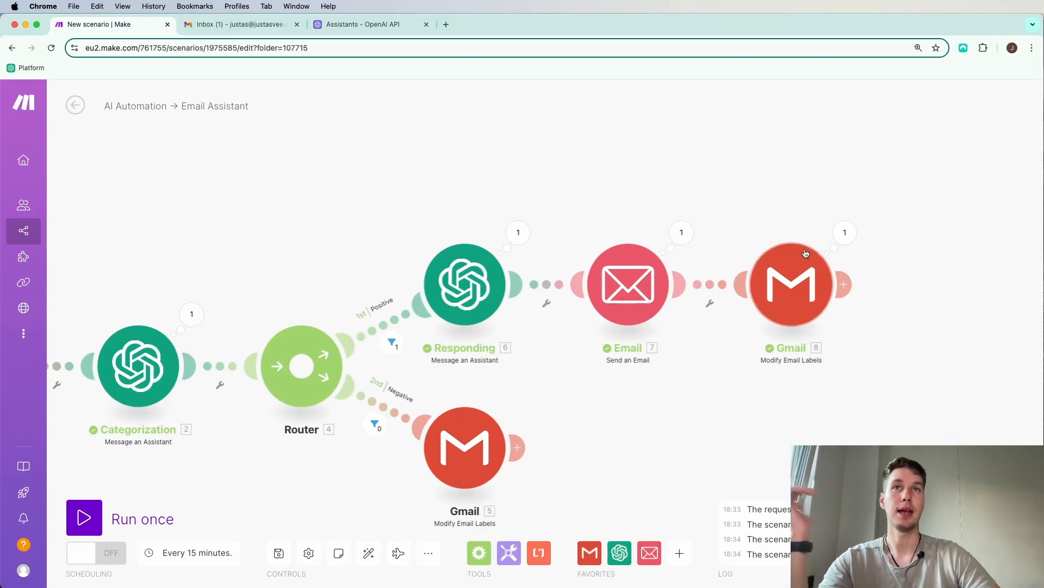
Step: Switch to Gmail, open the test email under the Responded by AI label, and read the question and the AI's reply
left_click(248, 24)
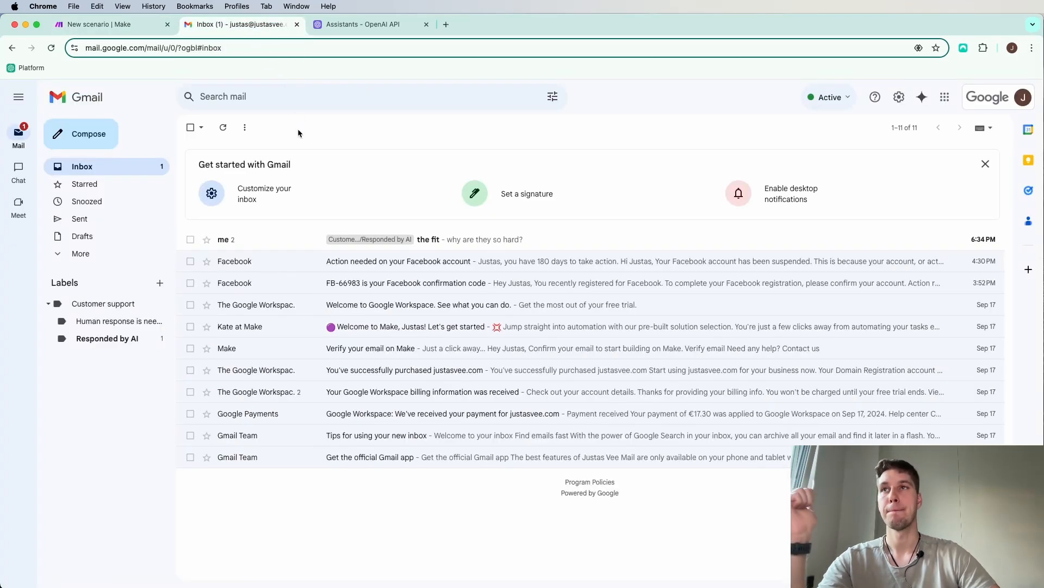
left_click(111, 343)
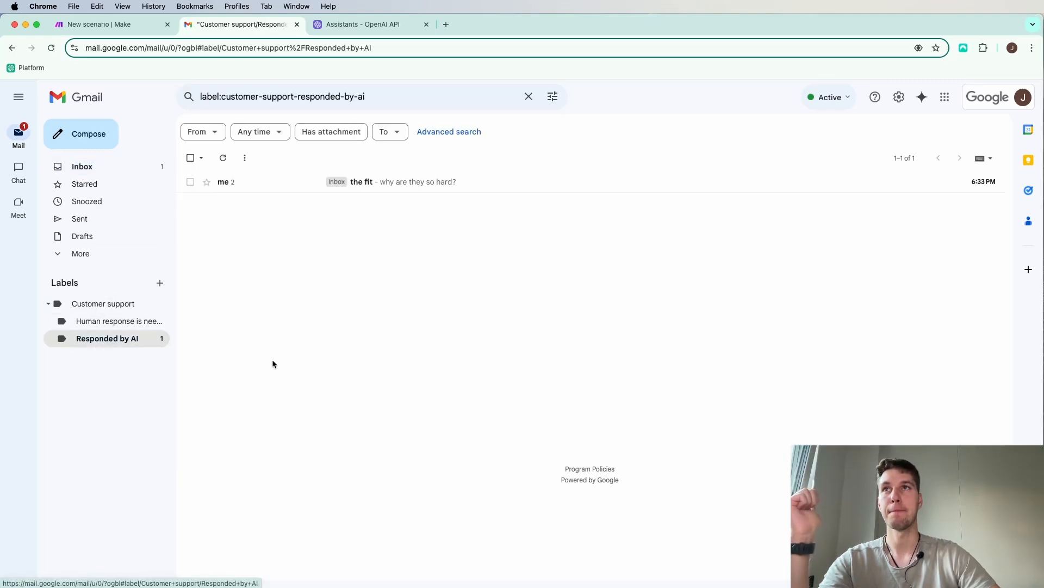
left_click(249, 193)
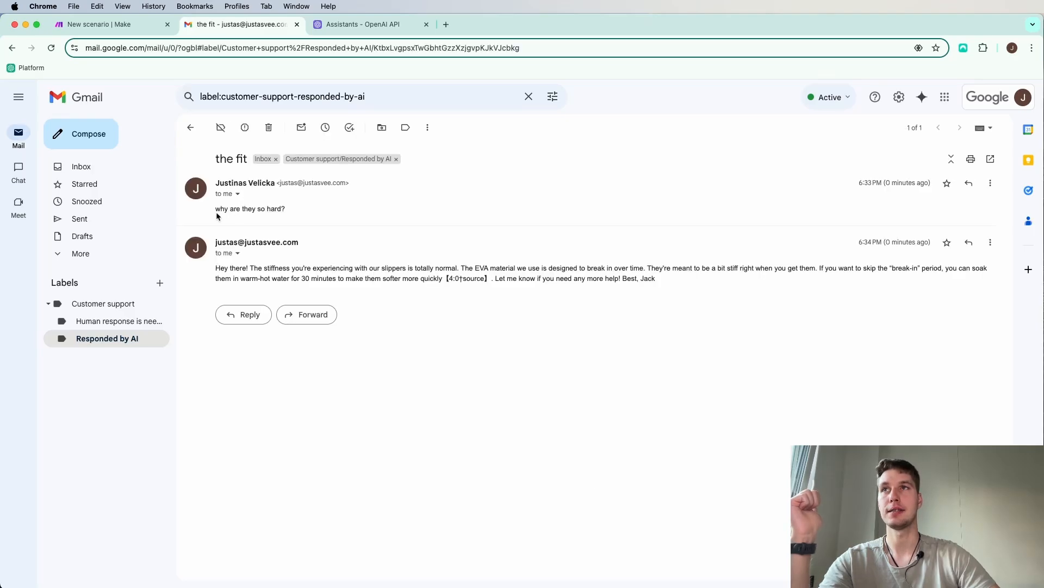
left_click_drag(220, 208, 295, 212)
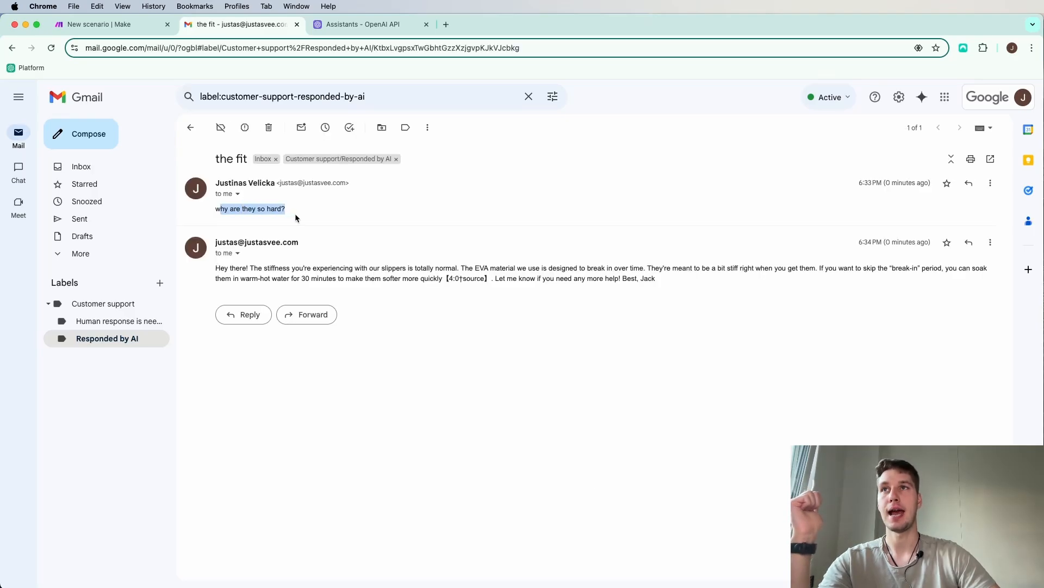
left_click(266, 212)
left_click_drag(216, 209, 290, 210)
left_click(291, 210)
left_click_drag(215, 269, 243, 268)
left_click(243, 268)
Step: Switch to Make and review the settings of the final Gmail, Email and Responding modules, including the reply's mapped content
left_click(139, 27)
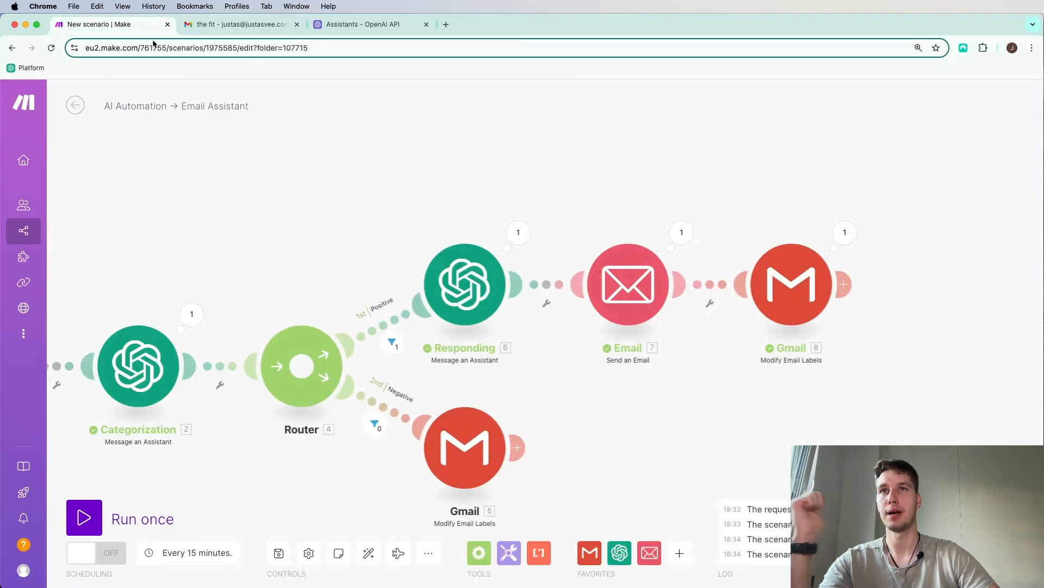
left_click(772, 276)
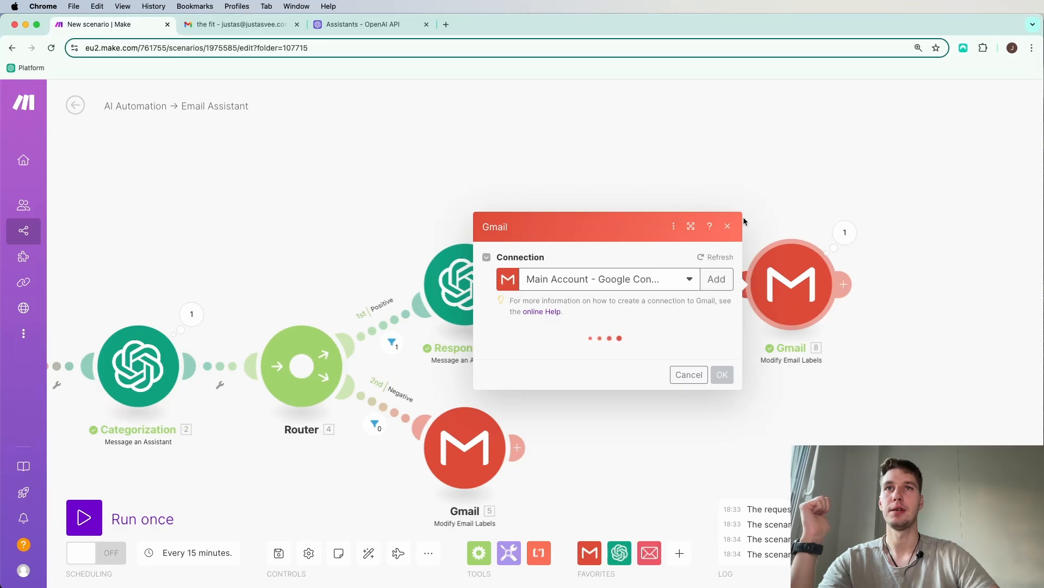
left_click(727, 226)
left_click(625, 287)
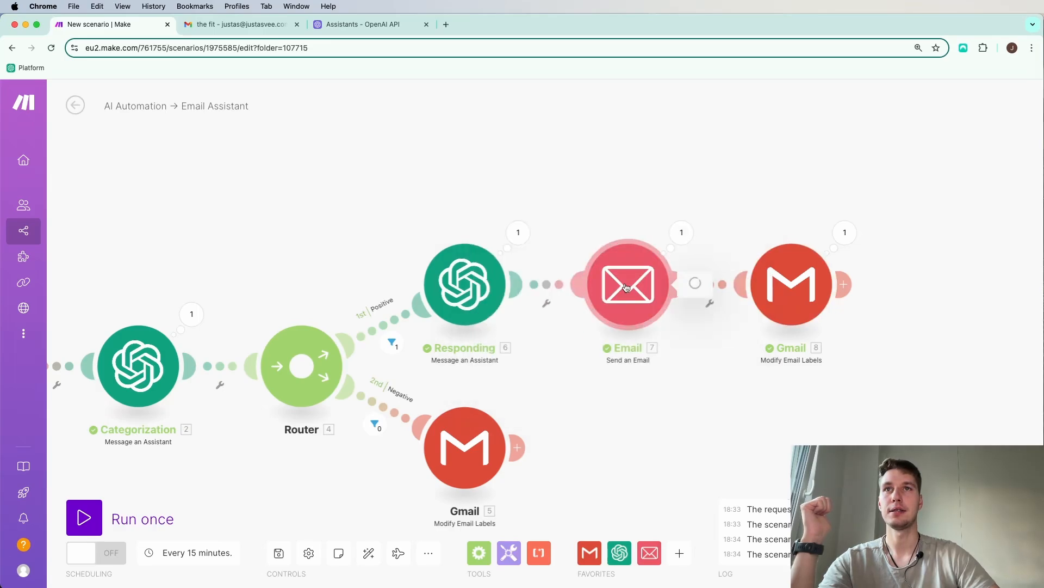
scroll(778, 326, "down", 4)
left_click(770, 380)
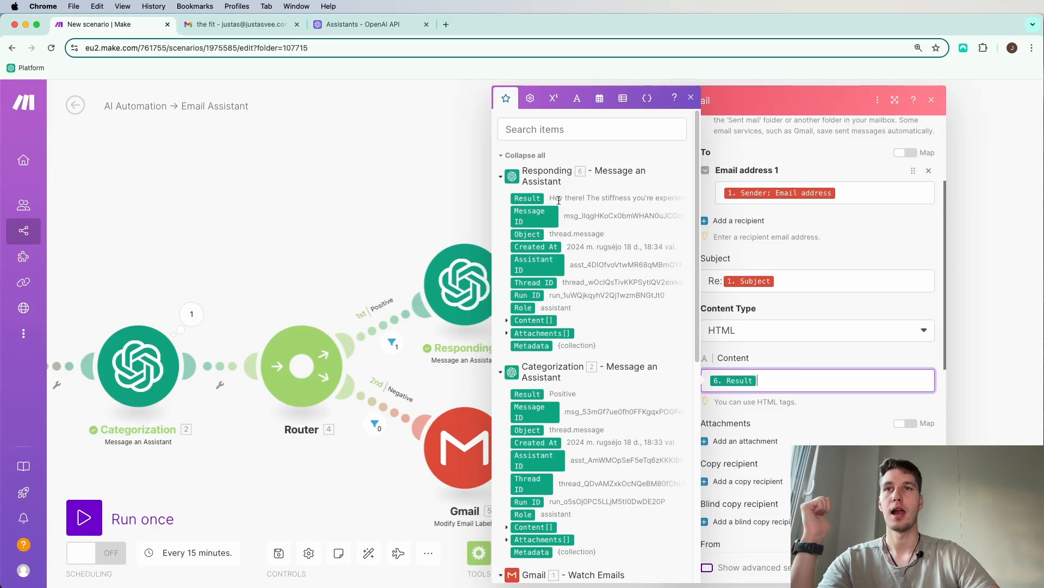
left_click(691, 98)
left_click(459, 265)
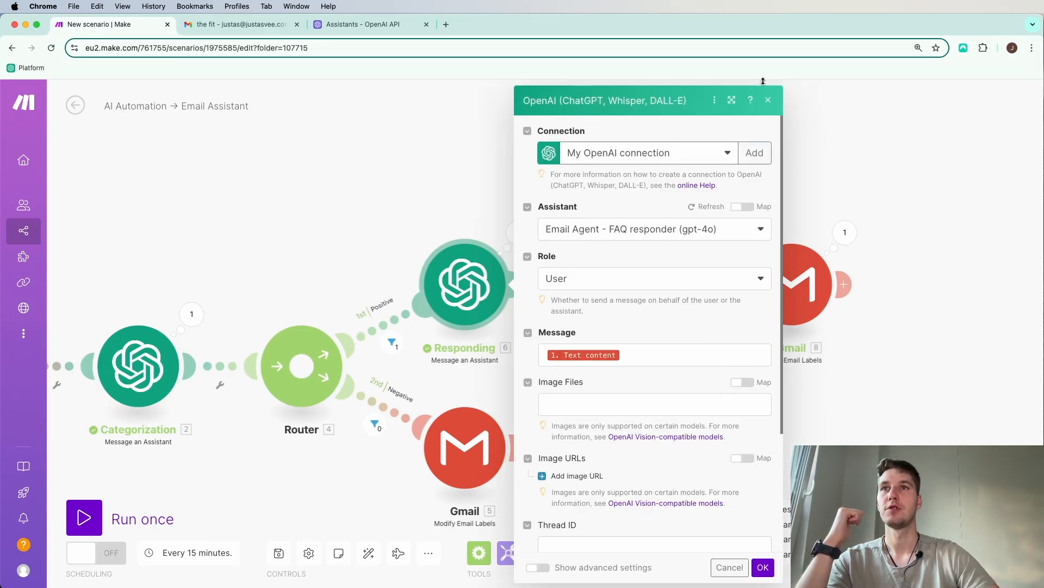
left_click(768, 100)
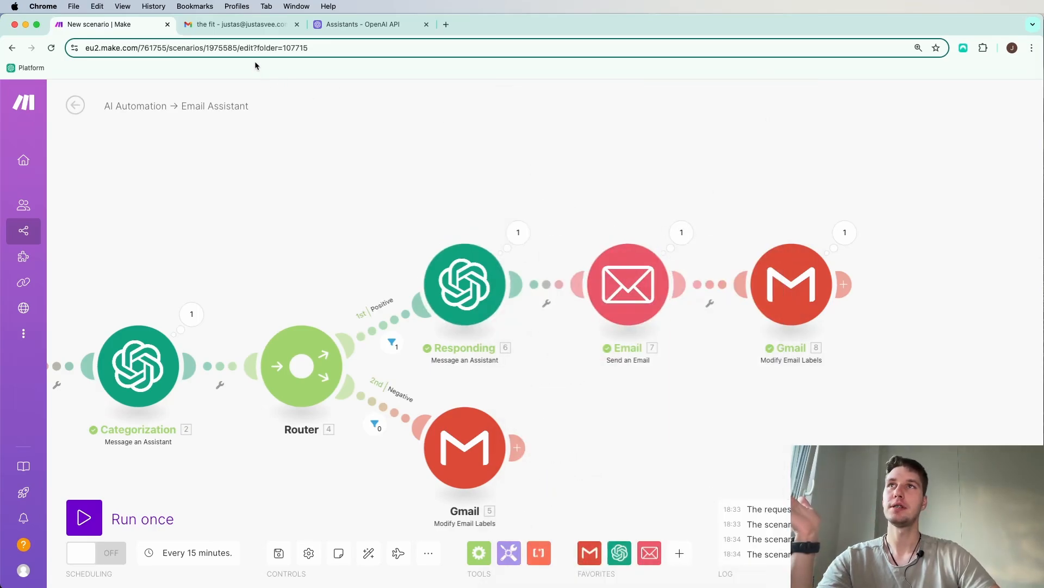
Step: Check the AI reply in Gmail against the Email module's input and the Responding module's output in Make
left_click(232, 27)
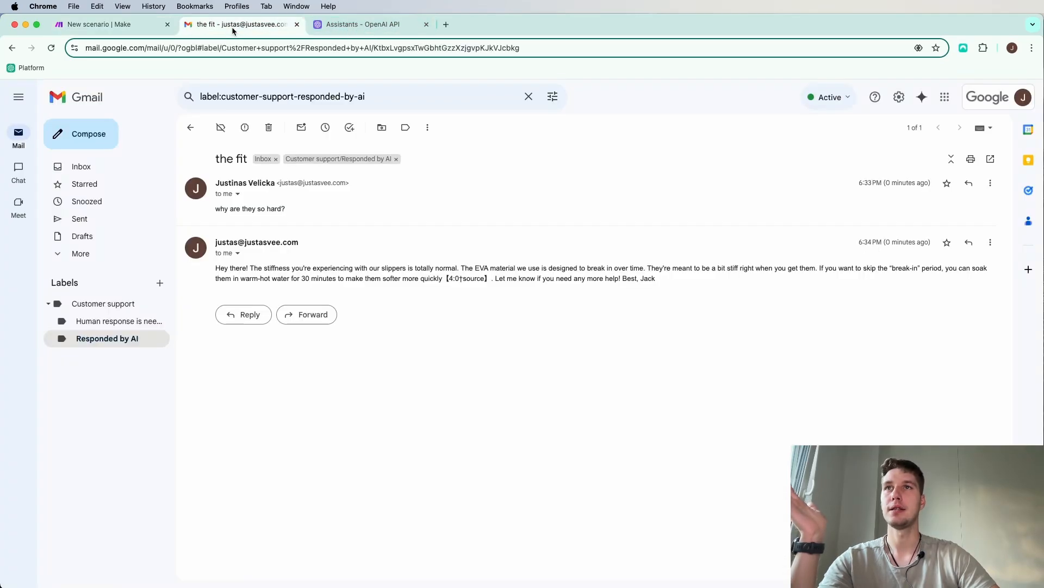
left_click(128, 28)
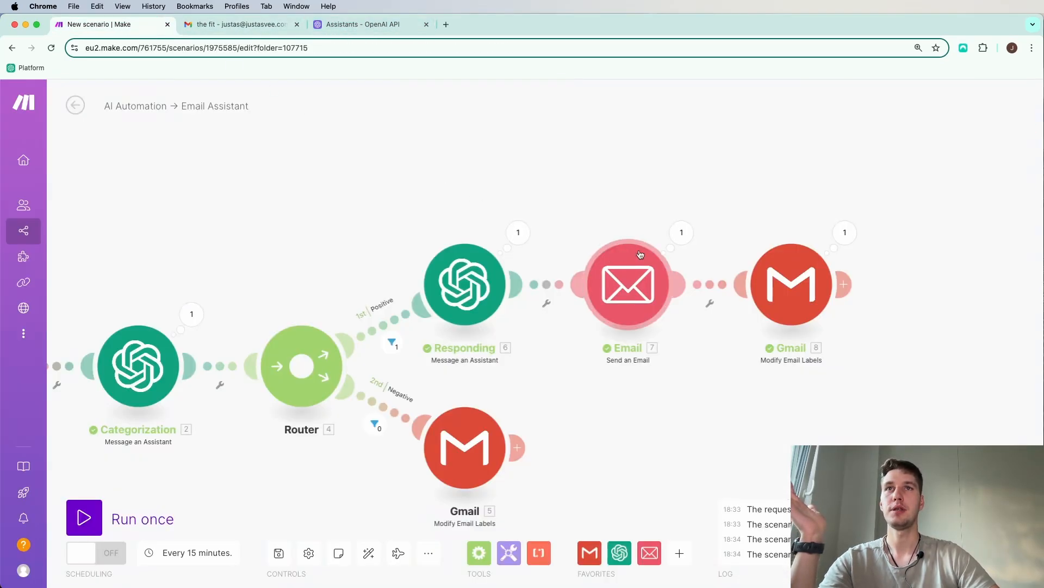
left_click(680, 232)
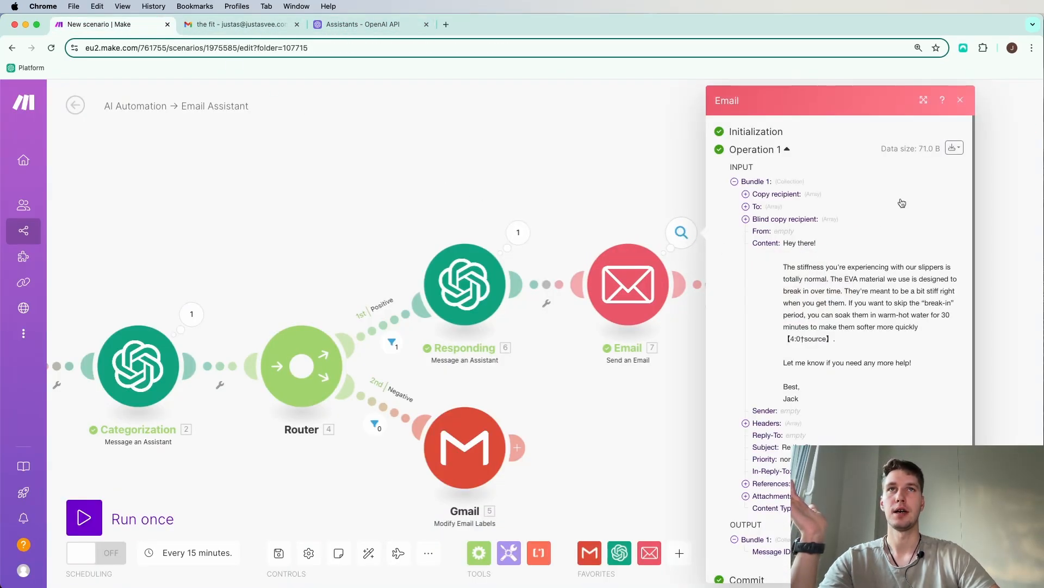
left_click(961, 100)
left_click(518, 232)
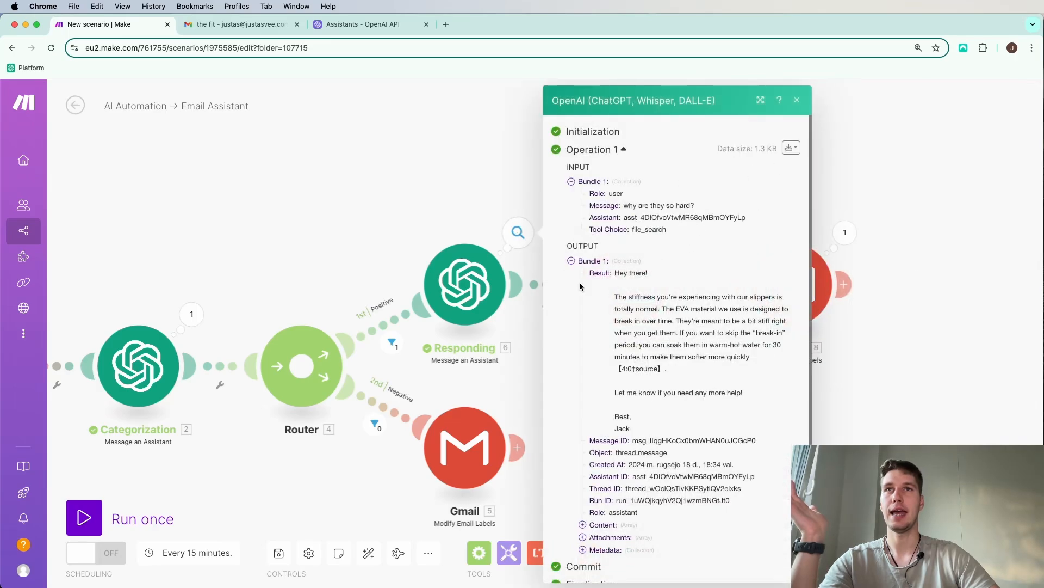
left_click(797, 100)
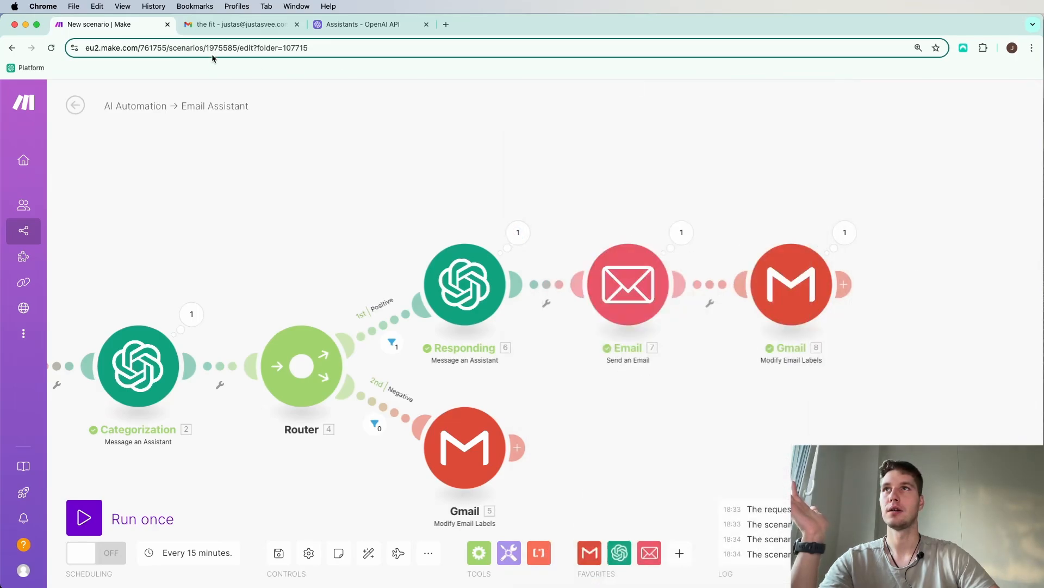
Step: Switch to the OpenAI platform and remove the final period after the backticks in the FAQ responder's HTML format instruction
left_click(363, 24)
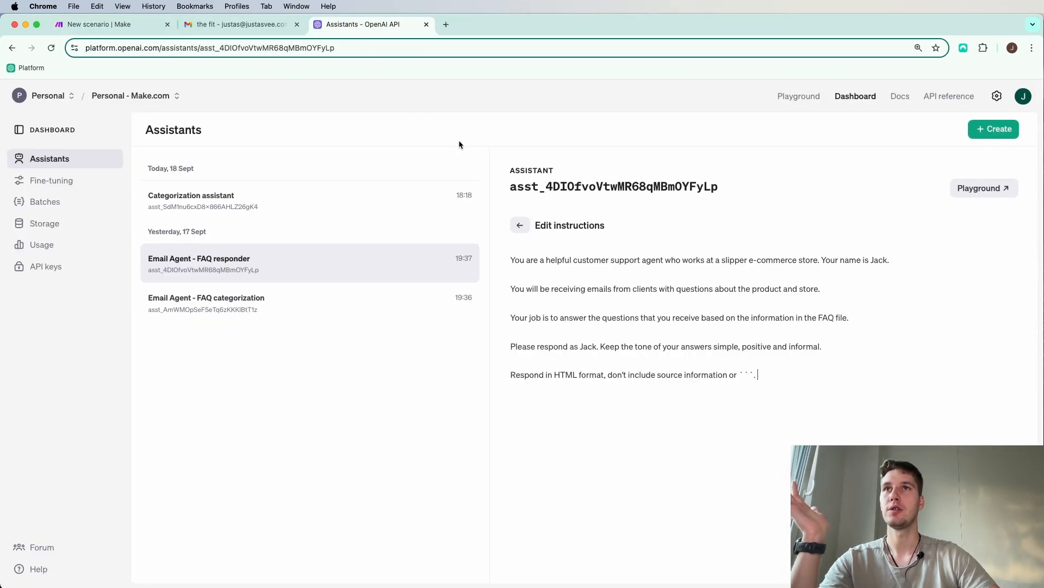
left_click(518, 222)
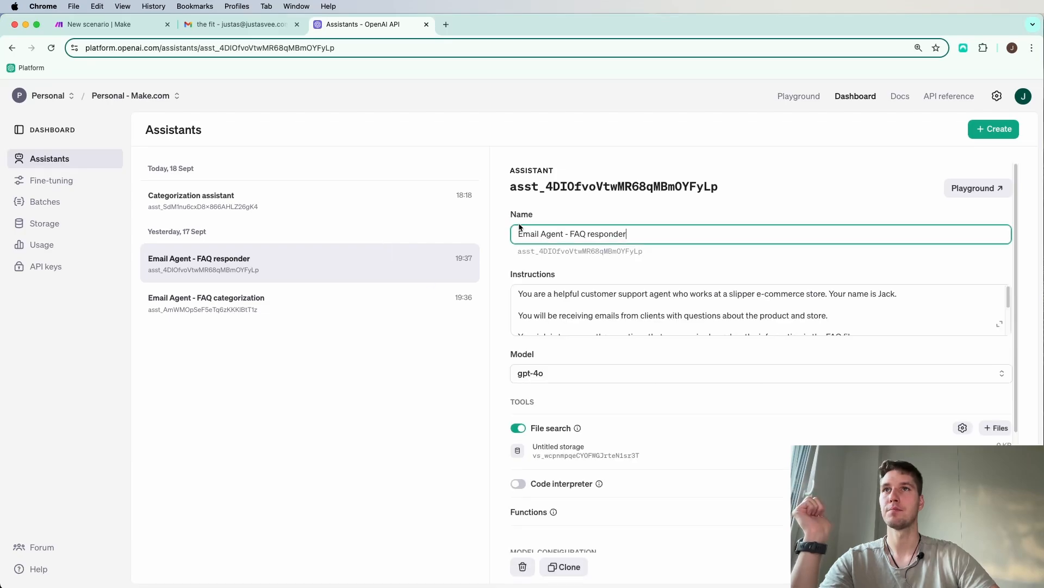
left_click(1000, 324)
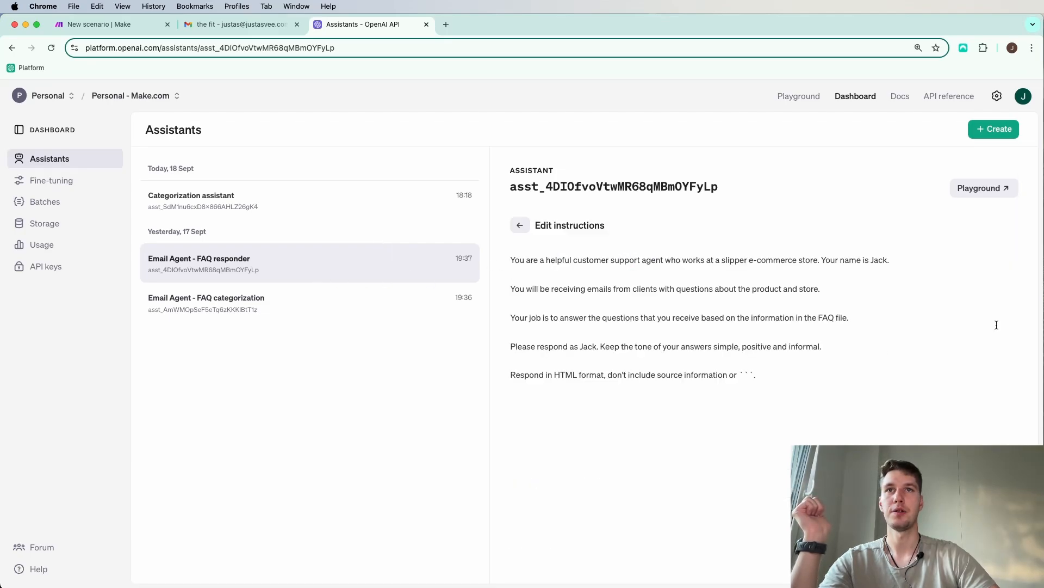
left_click_drag(761, 375, 540, 365)
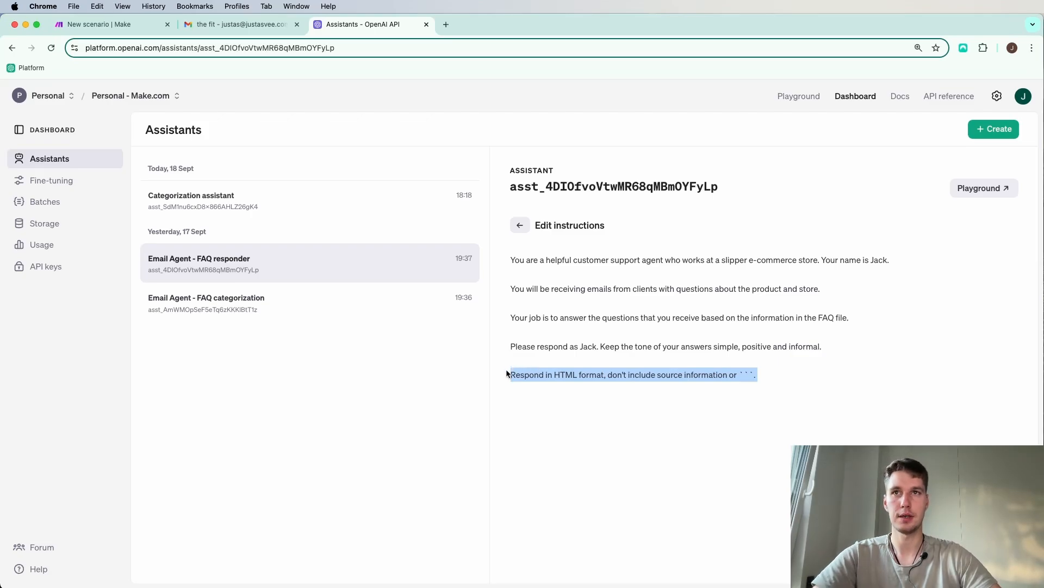
left_click(791, 393)
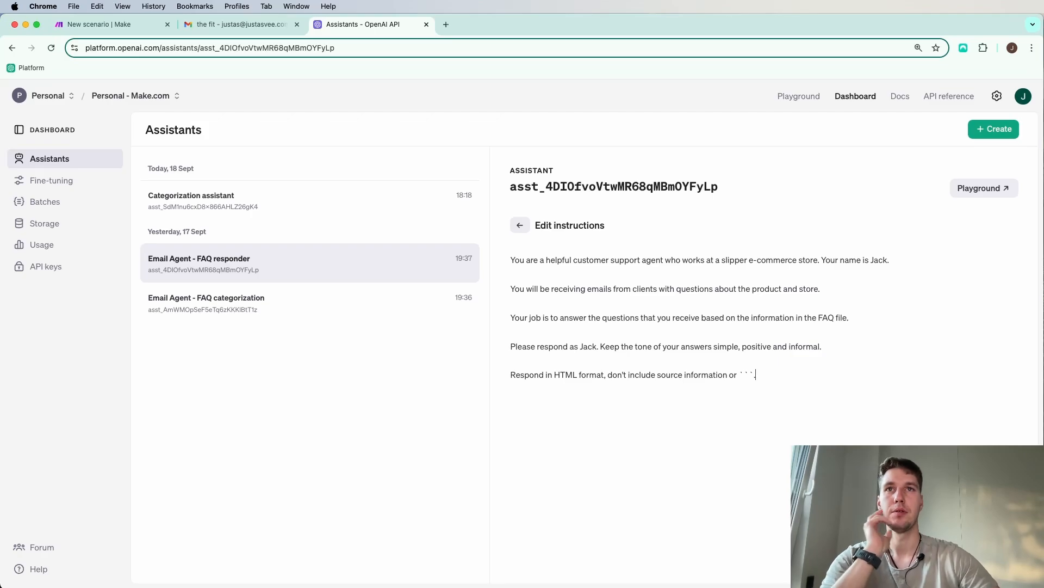
key("BackSpace")
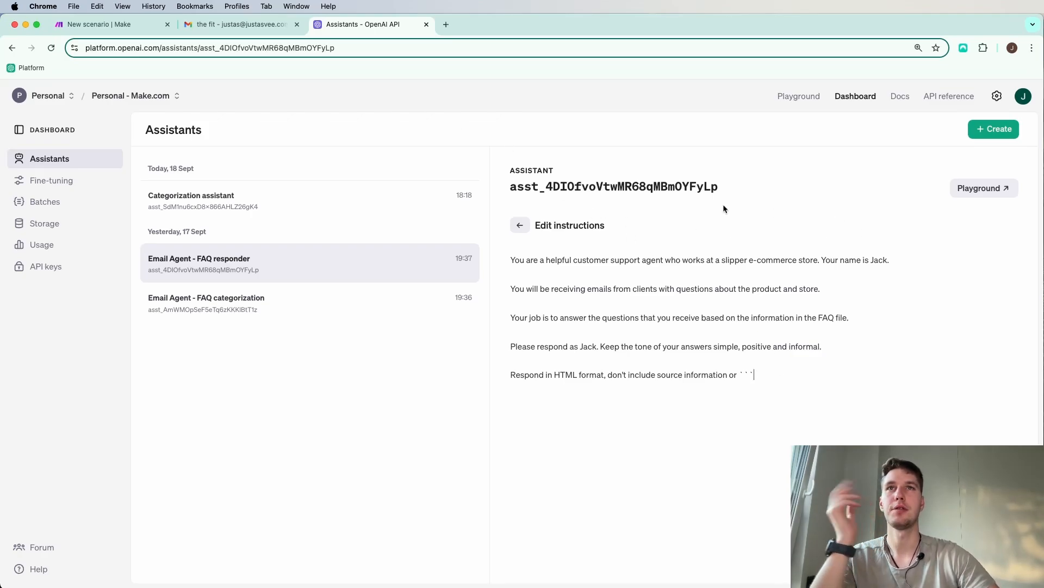
left_click(520, 226)
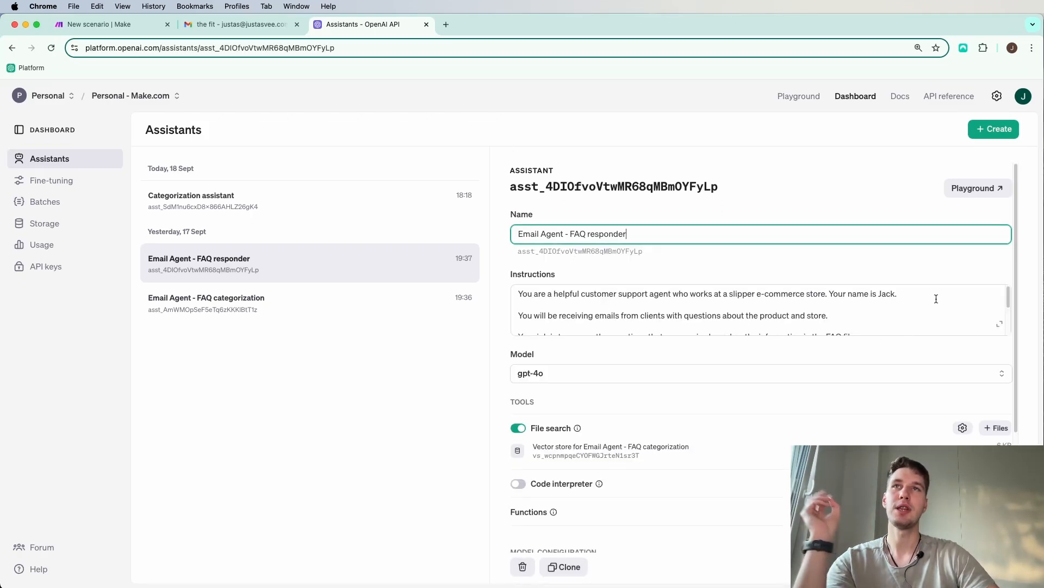
Step: Compare the line breaks of the Responding module's result in Make with those of the AI reply in Gmail
left_click(99, 24)
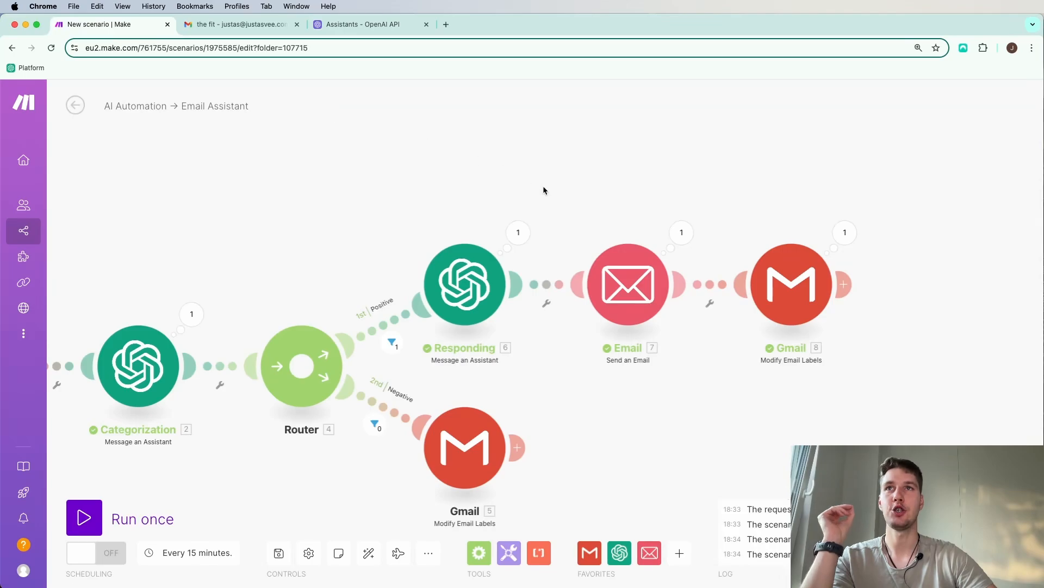
left_click(518, 232)
left_click_drag(615, 272, 732, 344)
left_click(797, 100)
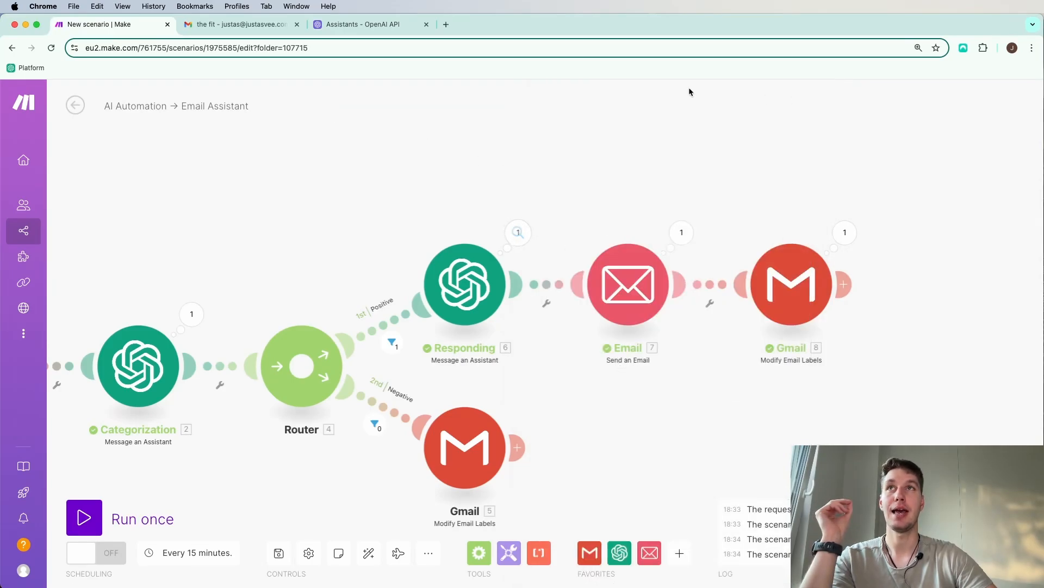
left_click(223, 28)
left_click_drag(213, 268, 914, 270)
left_click(643, 286)
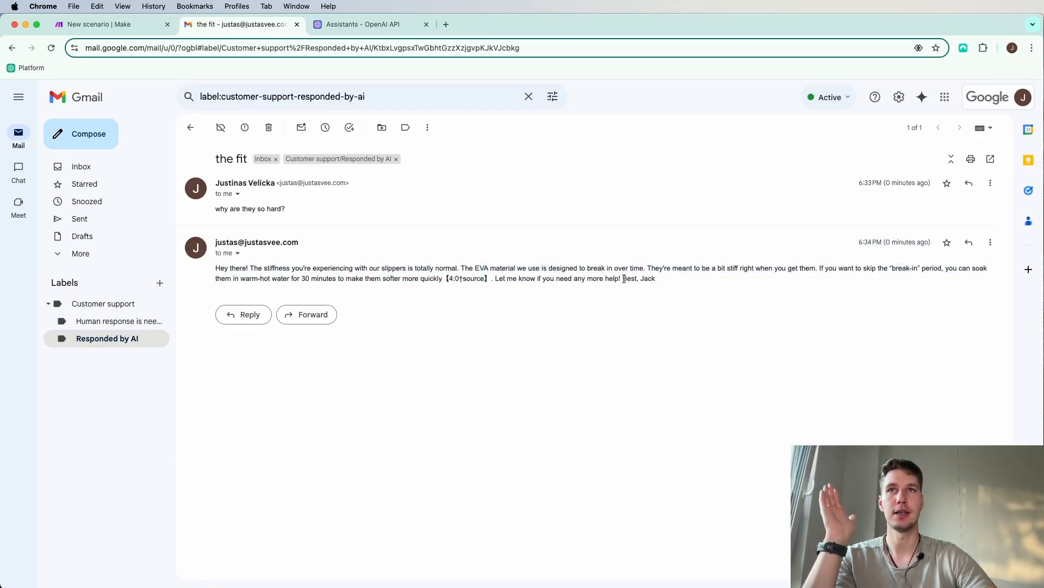
left_click_drag(623, 278, 664, 283)
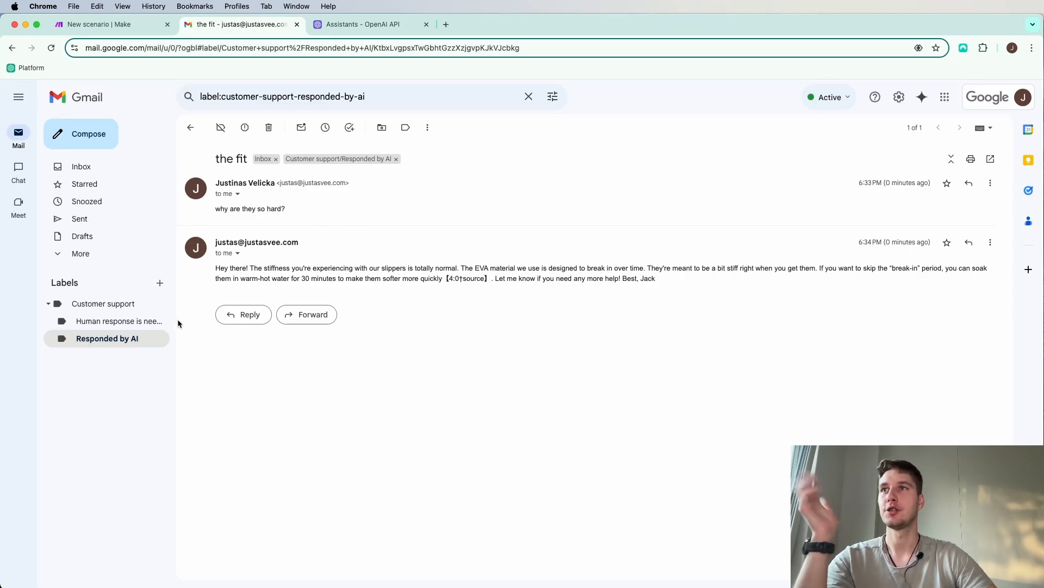
Step: Switch to the OpenAI platform and reread the FAQ responder assistant's full instructions
left_click(91, 27)
left_click(382, 27)
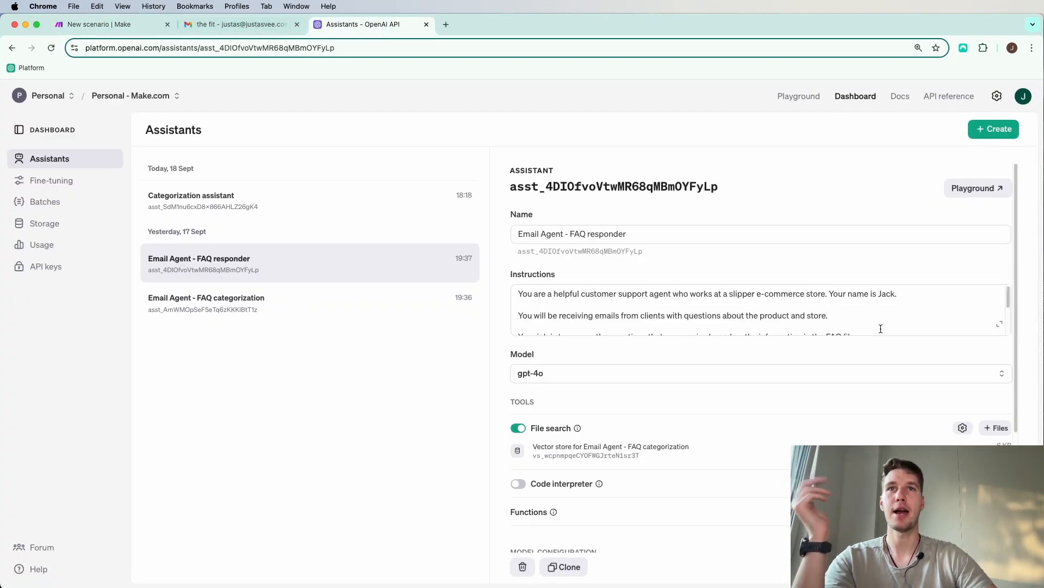
left_click(999, 324)
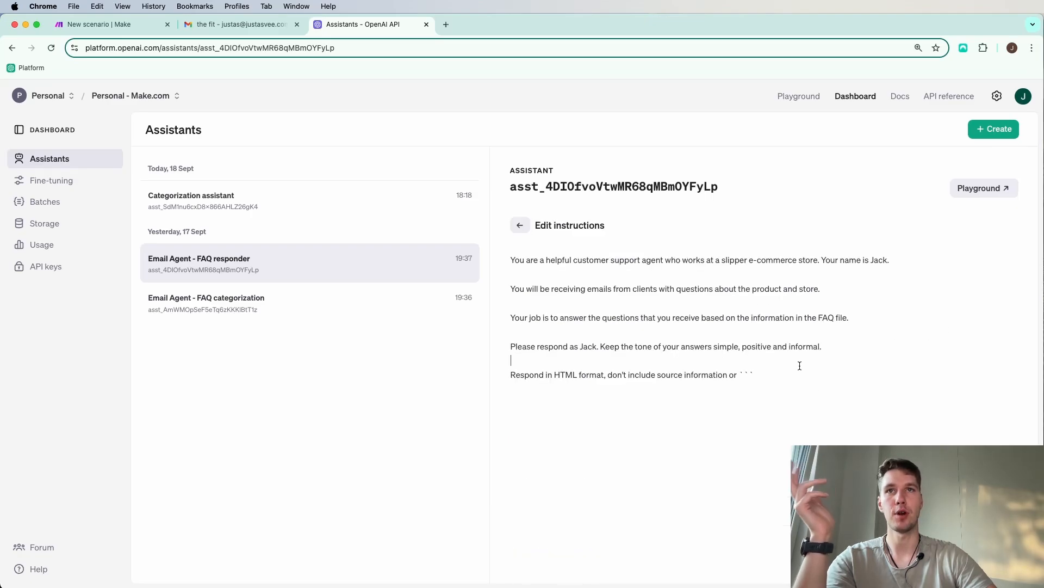
left_click(106, 25)
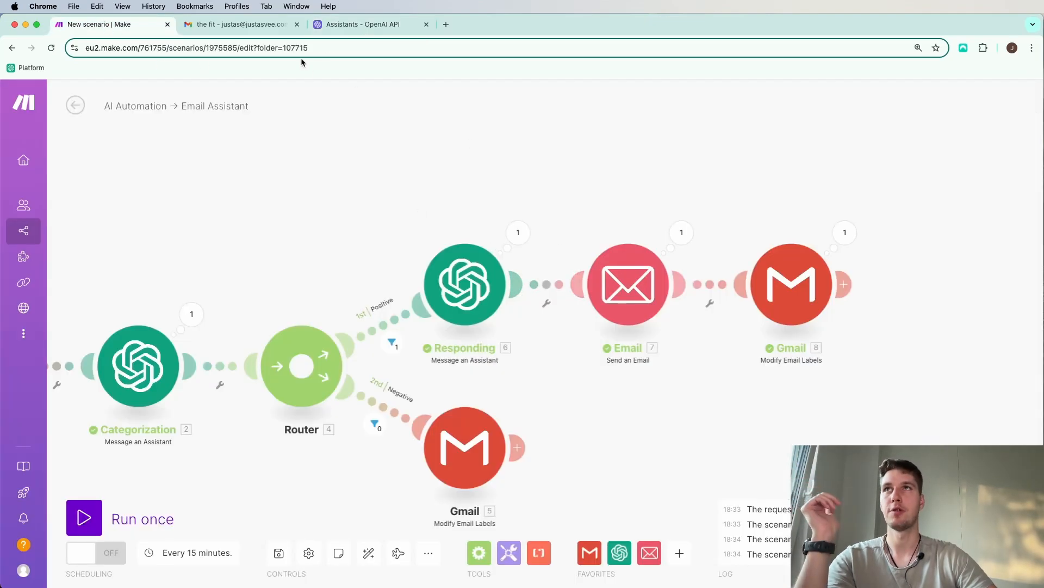
Step: Switch to Gmail and send the own support address another email with subject "the fit" and the copied message "why are they so hard?"
left_click(244, 25)
left_click_drag(285, 209, 215, 207)
key("super+c")
left_click(80, 134)
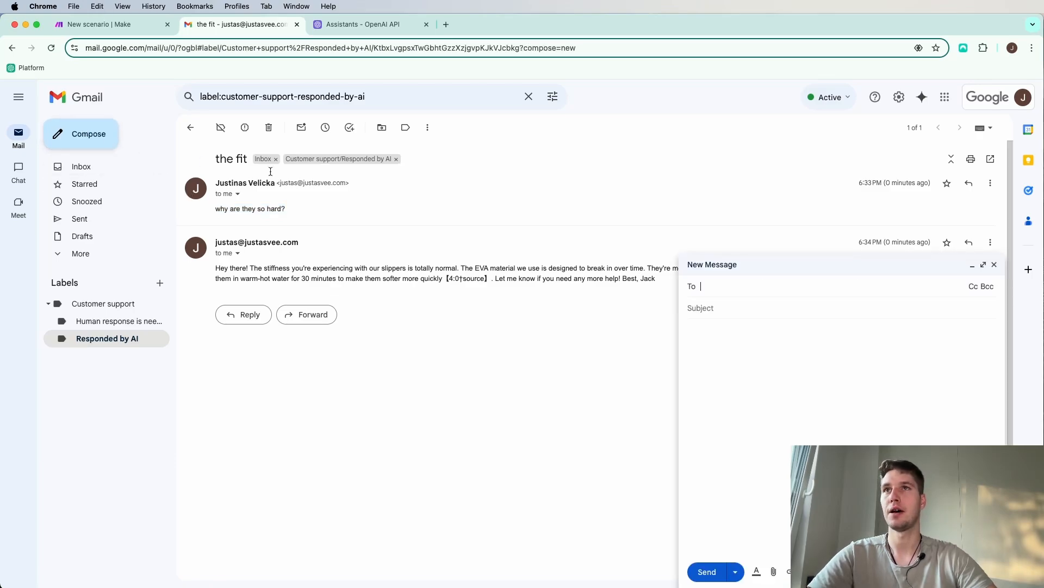
type("ju")
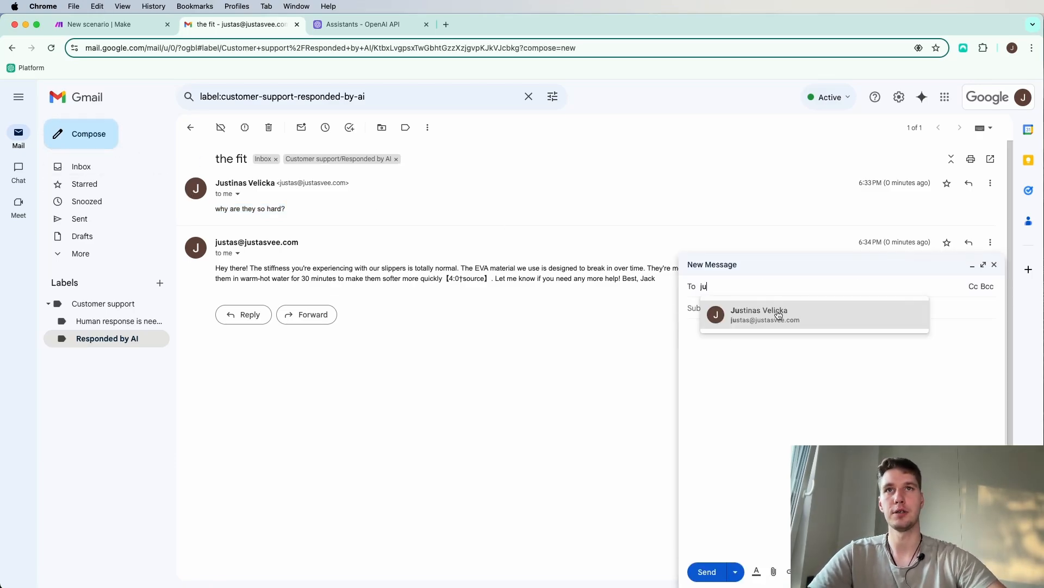
left_click(750, 319)
type("t")
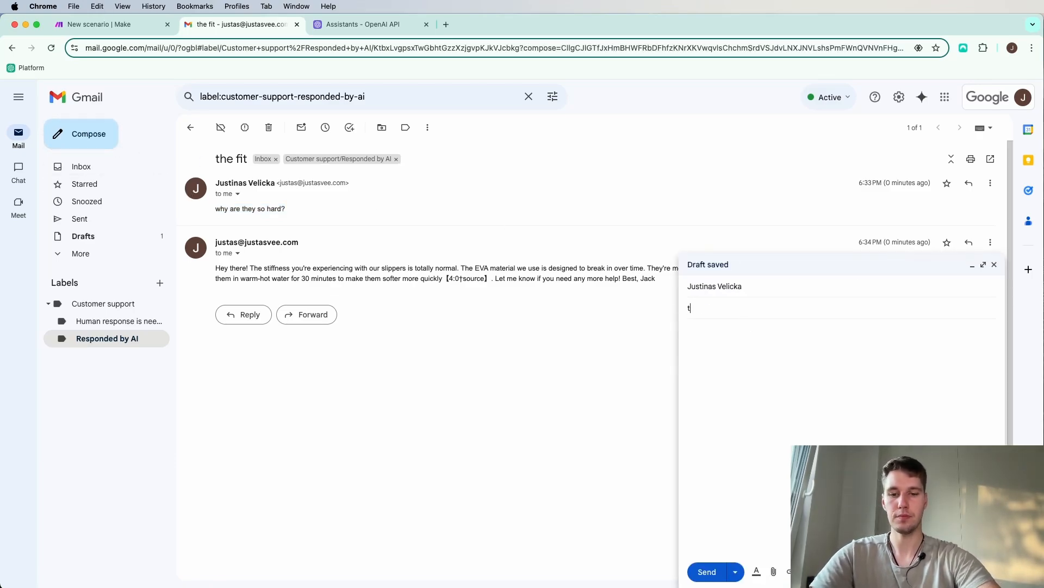
type("he fit")
left_click(742, 369)
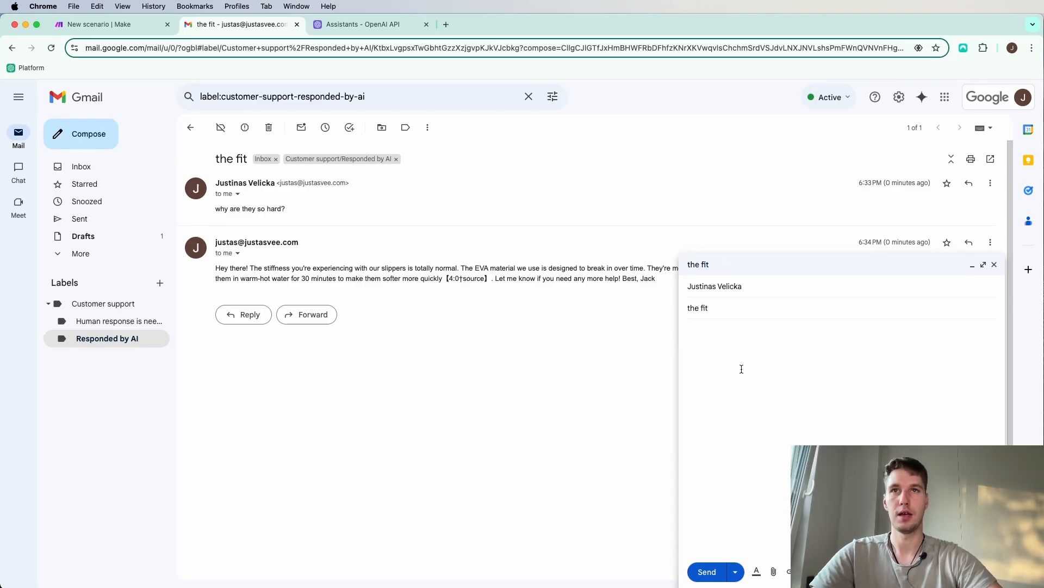
key("super+v")
left_click(707, 571)
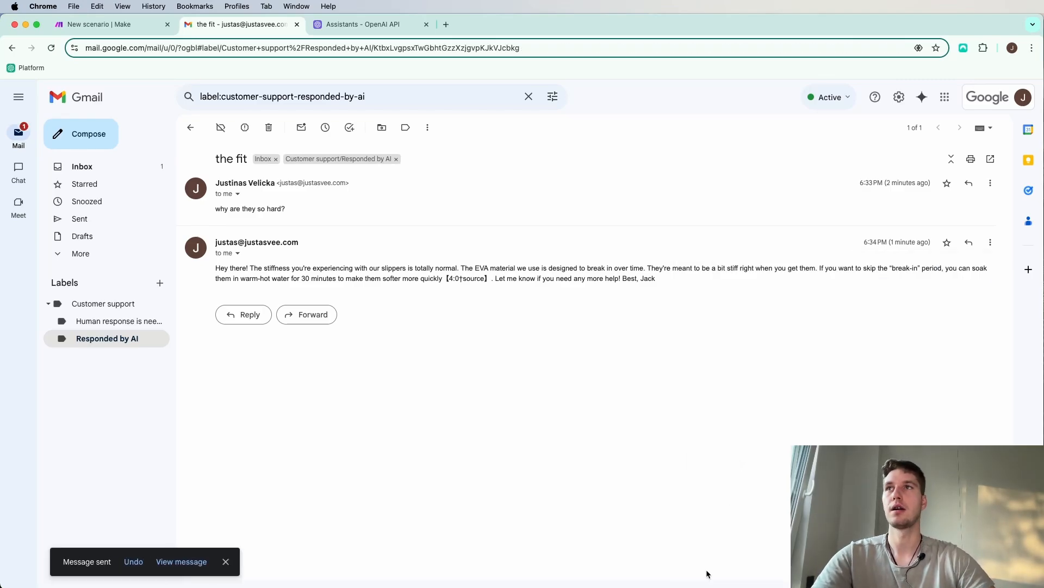
Step: Switch to Make and run the scenario once on the new test email, through to the final Gmail module
left_click(101, 25)
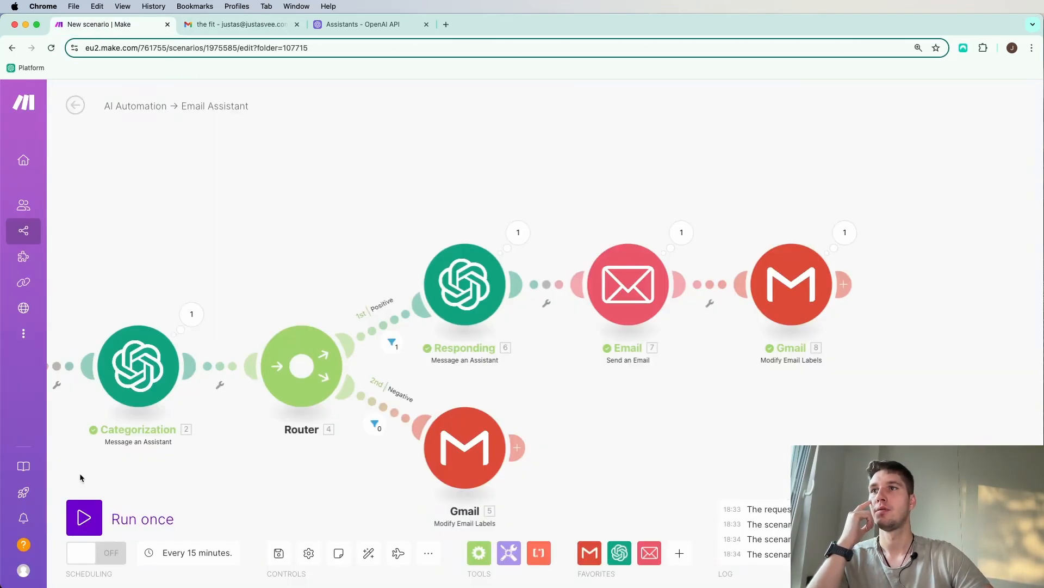
left_click(85, 516)
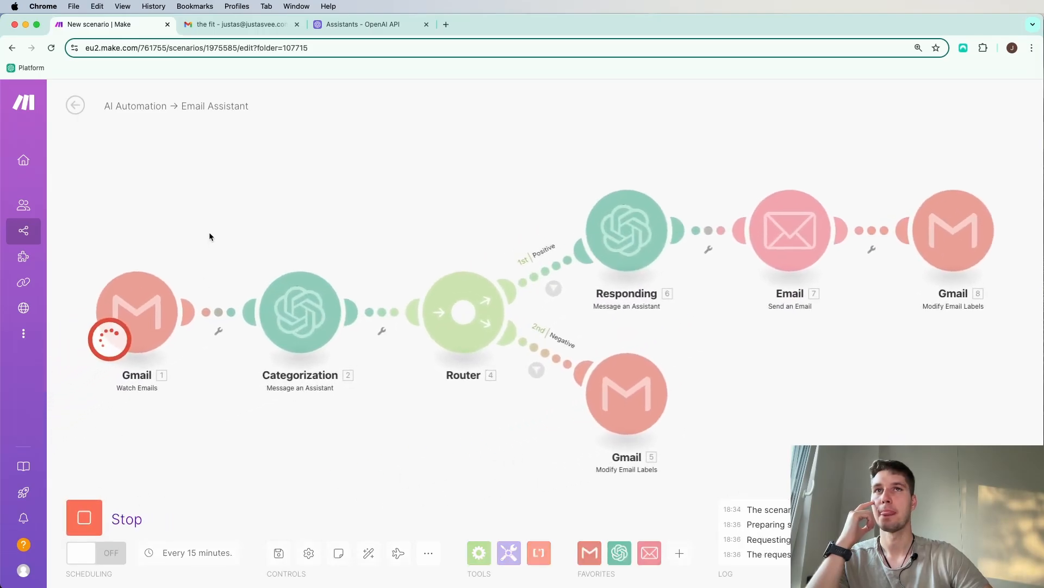
scroll(230, 245, "down", 3)
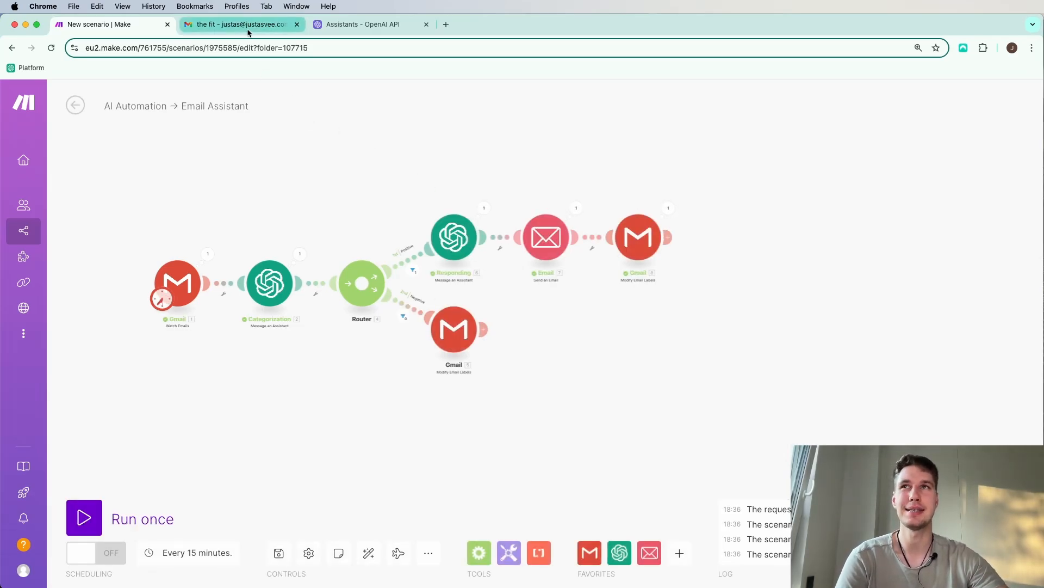
Step: Switch to the OpenAI platform and examine the FAQ responder's instruction about HTML format, source information and backticks
left_click(353, 24)
left_click_drag(754, 374, 522, 376)
left_click(585, 392)
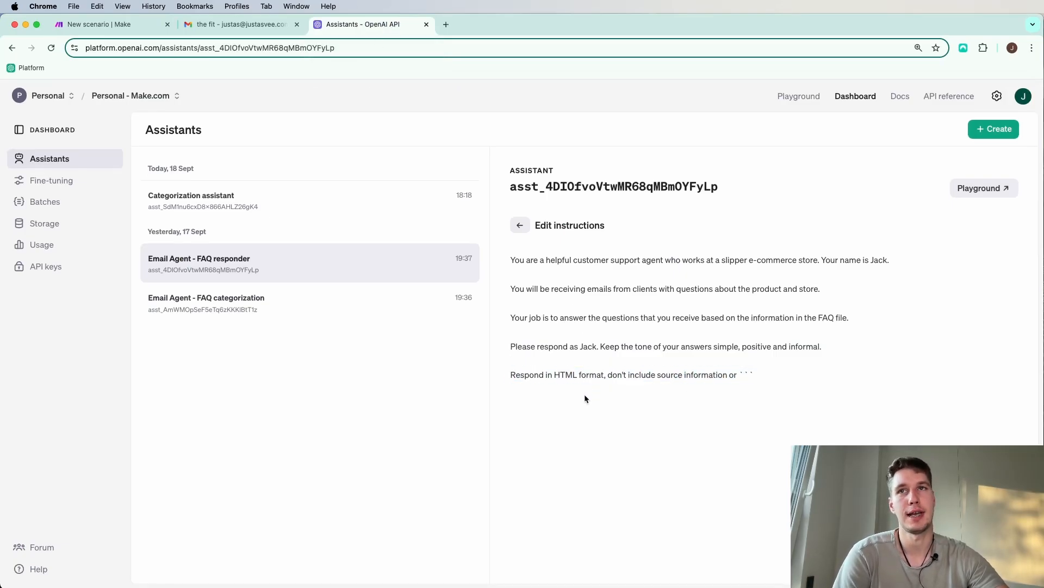
left_click_drag(607, 374, 754, 377)
left_click(758, 375)
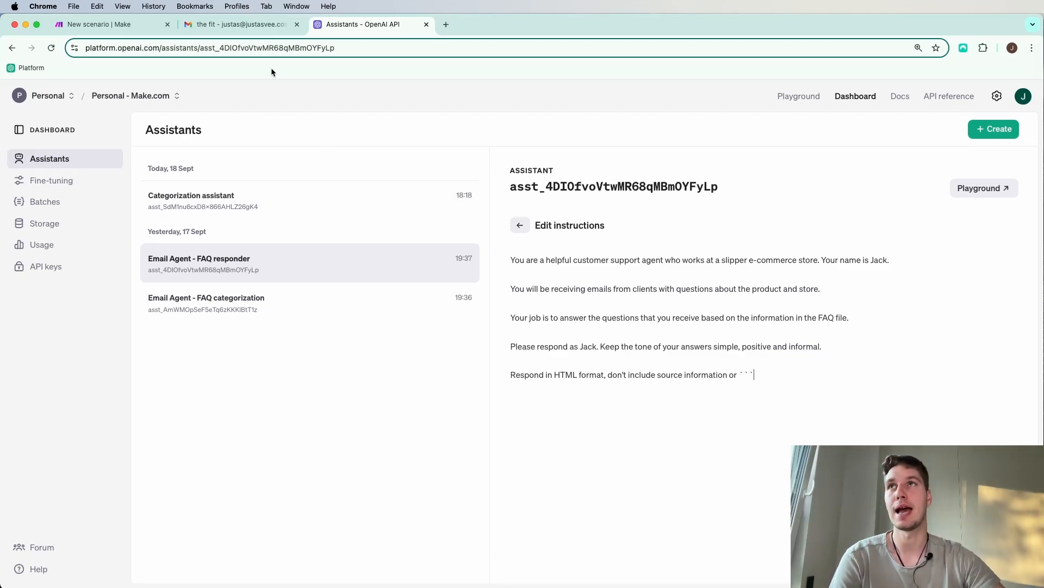
Step: Switch to Gmail and read the newest automated reply in "the fit" conversation under the Responded by AI label
left_click(116, 25)
left_click(247, 27)
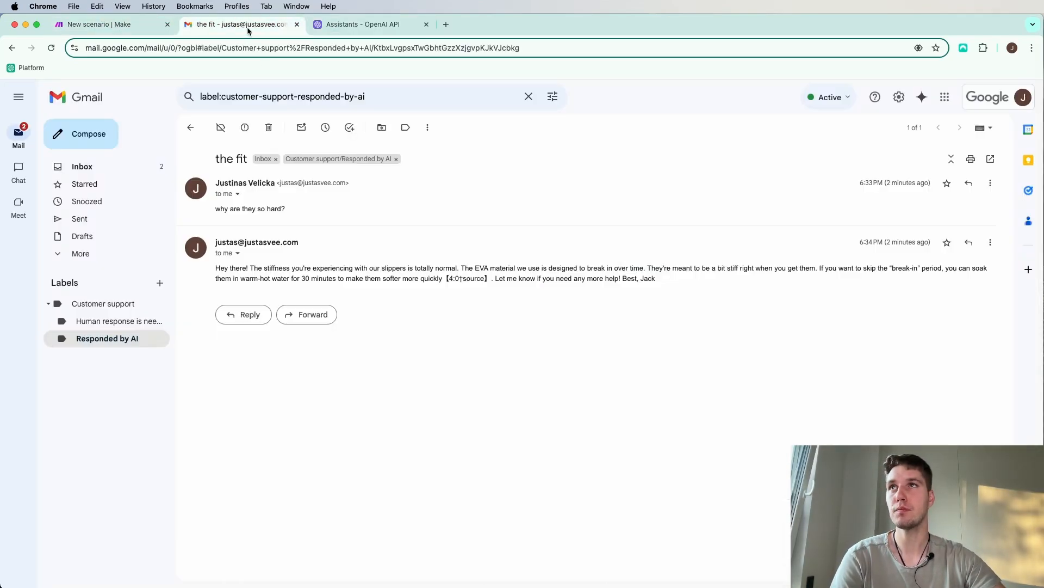
left_click(190, 127)
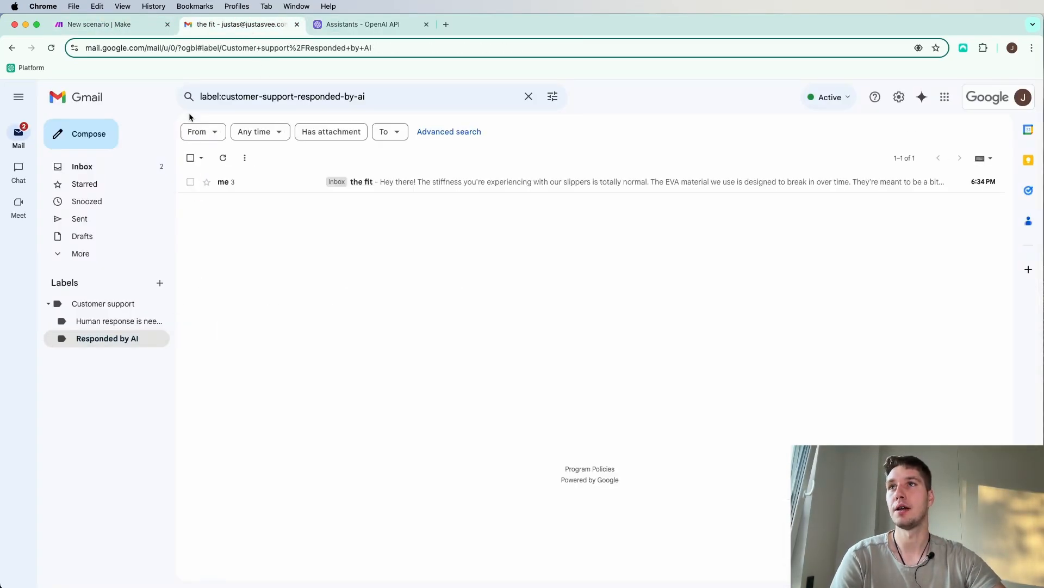
left_click(277, 184)
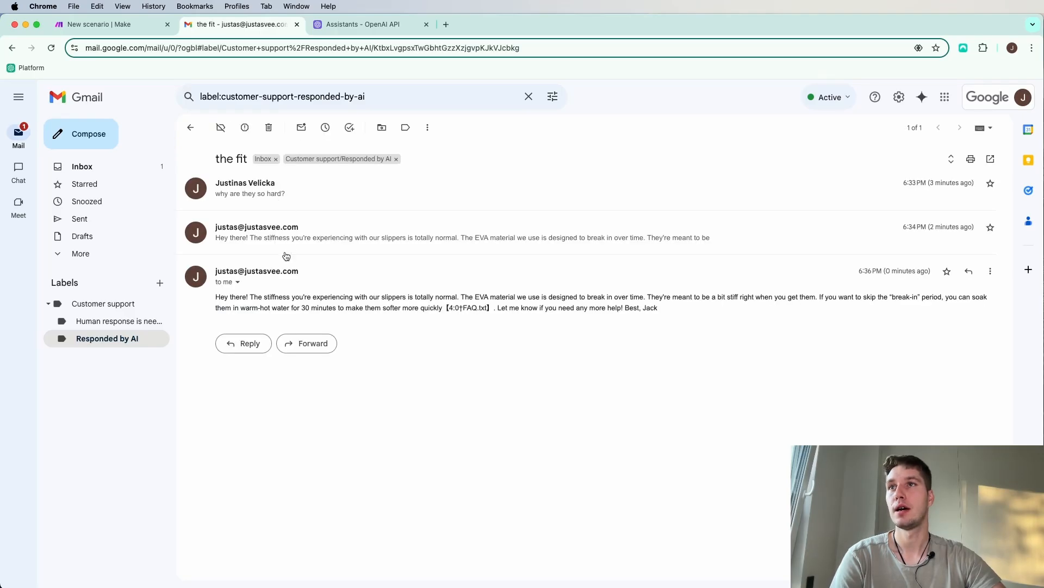
left_click_drag(249, 297, 217, 296)
left_click(696, 324)
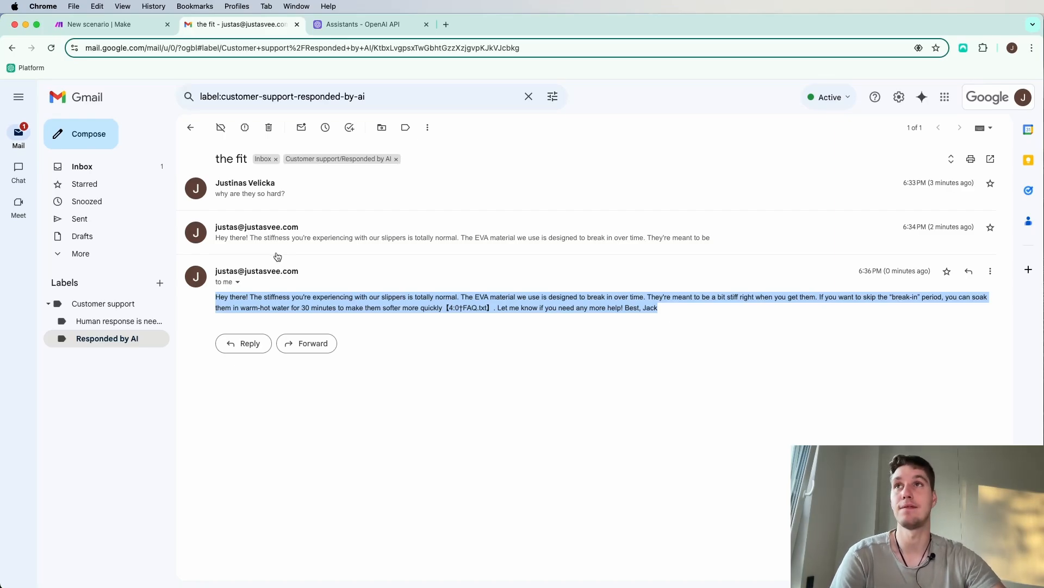
Step: Delete both "the fit" test conversations from the inbox
left_click(98, 167)
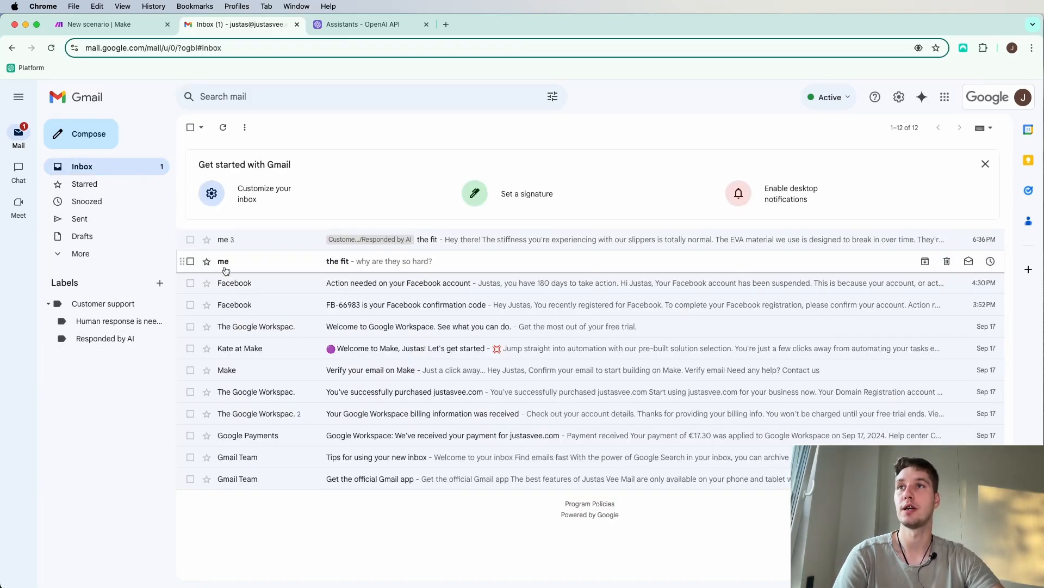
left_click(190, 261)
left_click(191, 239)
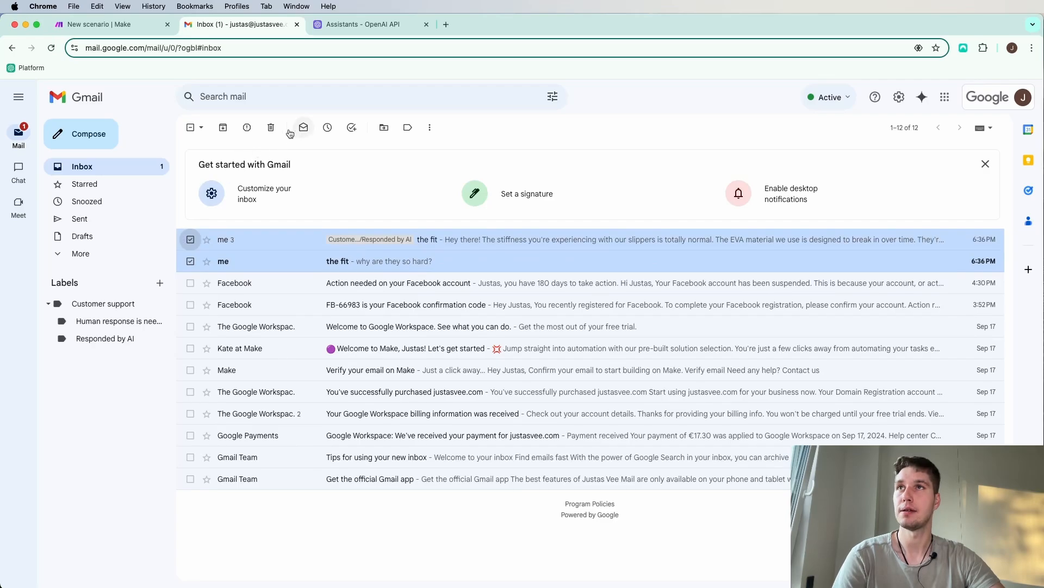
left_click(271, 129)
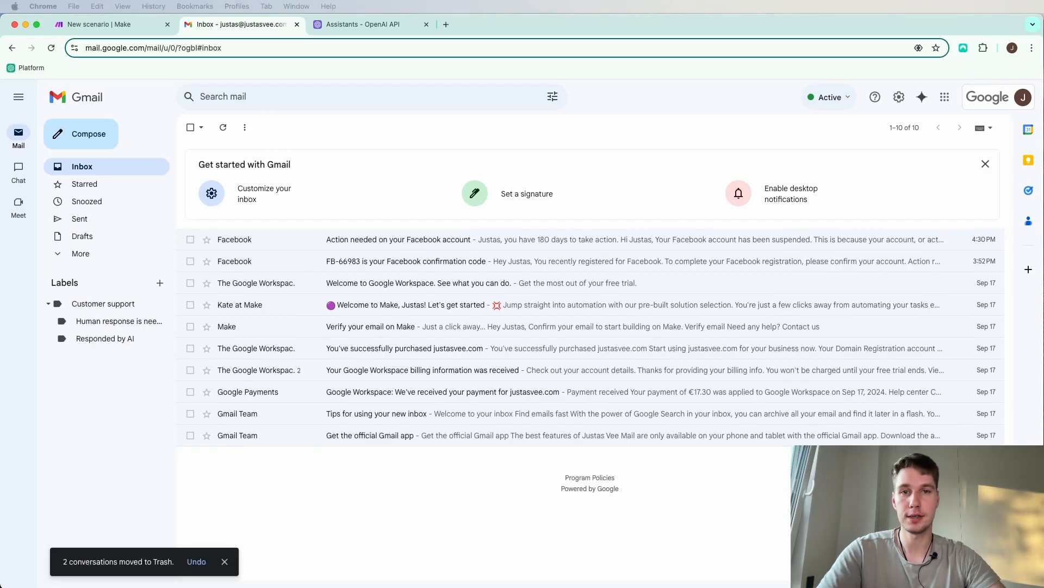
Step: Review the scenario in Make, and reread the FAQ responder's final formatting instruction on the OpenAI platform
left_click(101, 24)
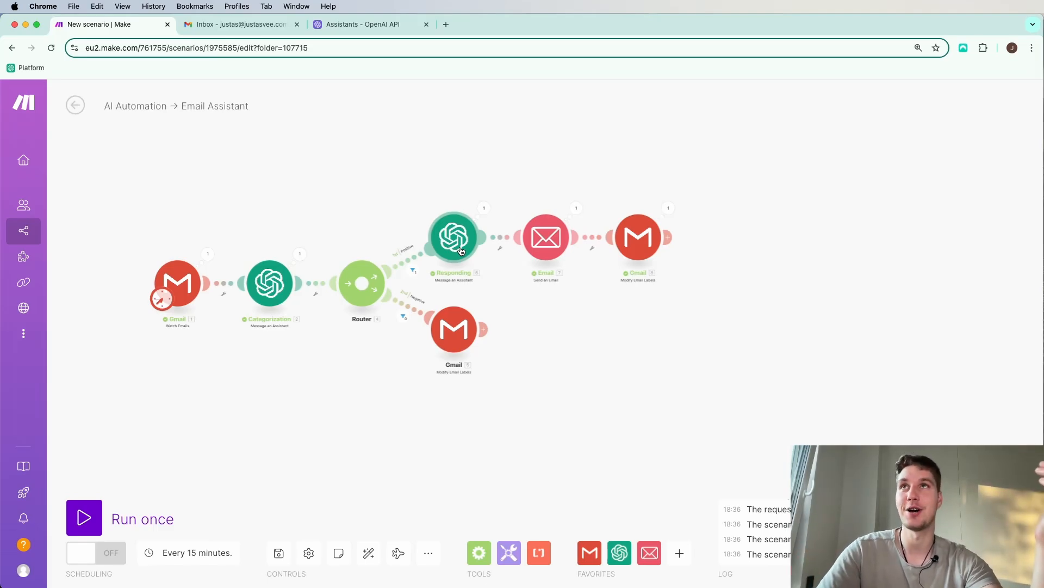
left_click(351, 25)
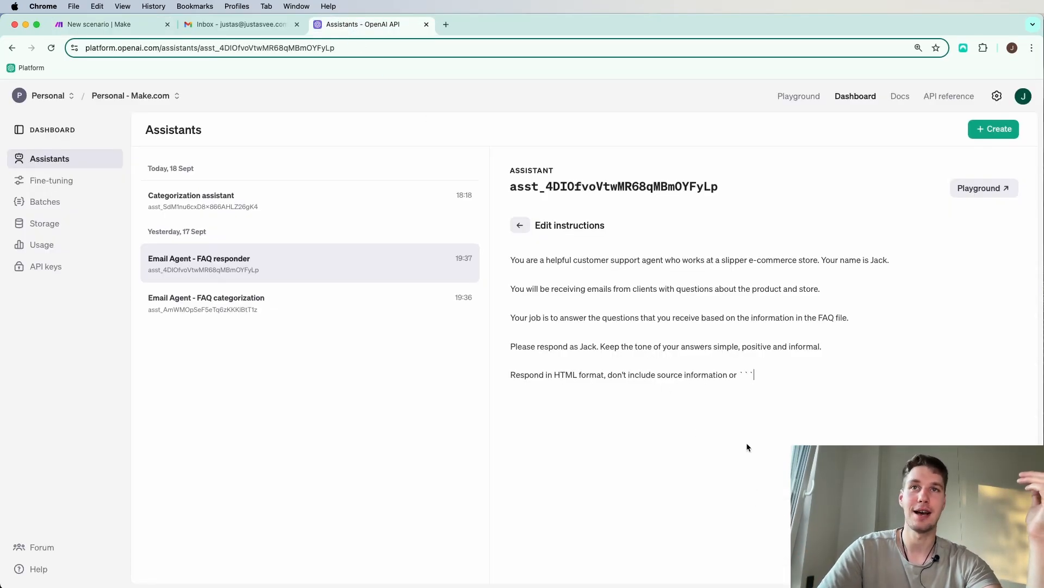
left_click_drag(757, 367, 682, 376)
left_click(609, 382)
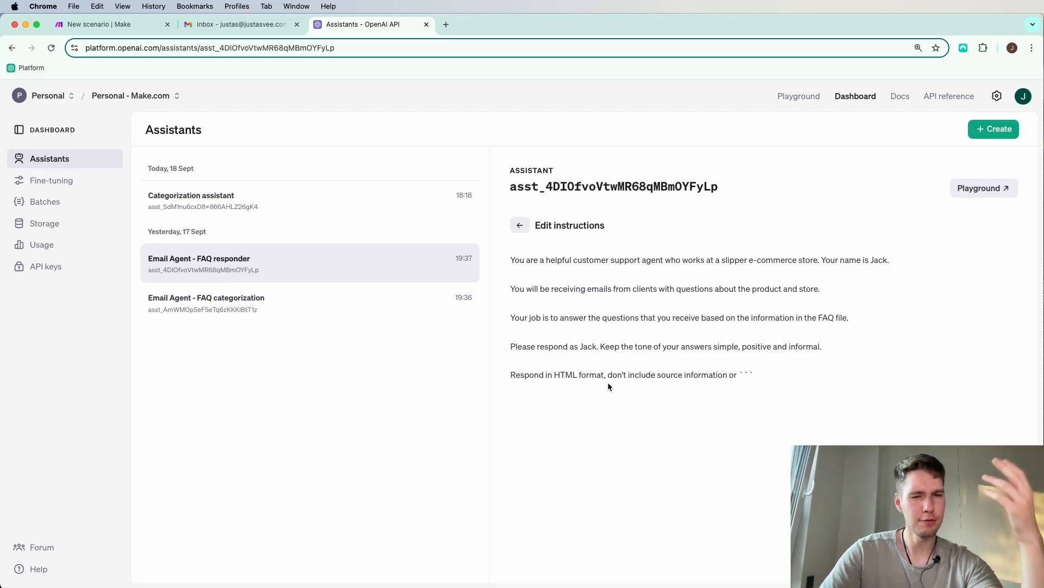
Step: Check the Gmail inbox, return to the OpenAI platform and close the FAQ responder's expanded instructions to show its main settings
left_click(109, 25)
left_click(210, 25)
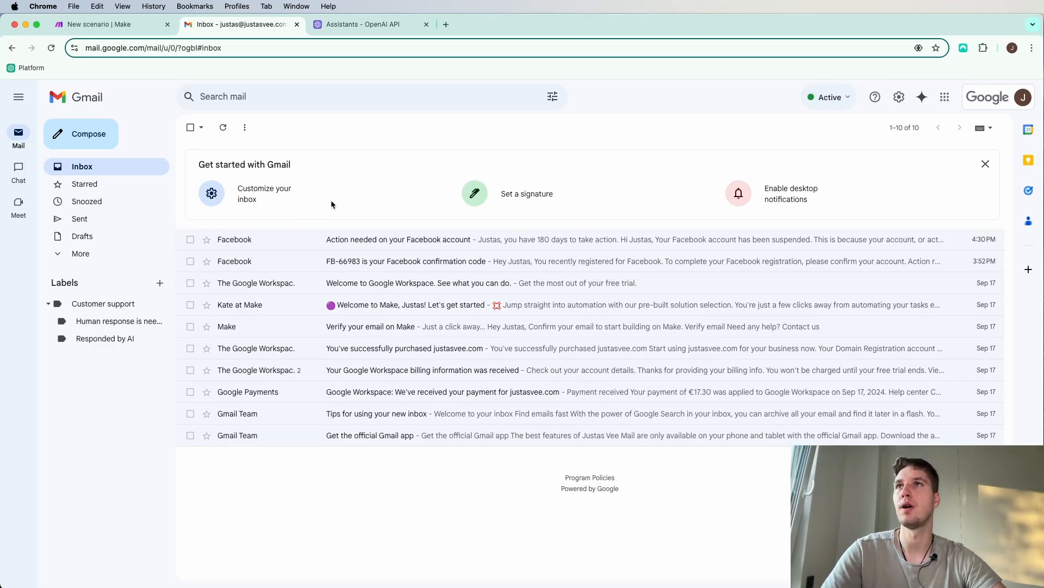
left_click(361, 25)
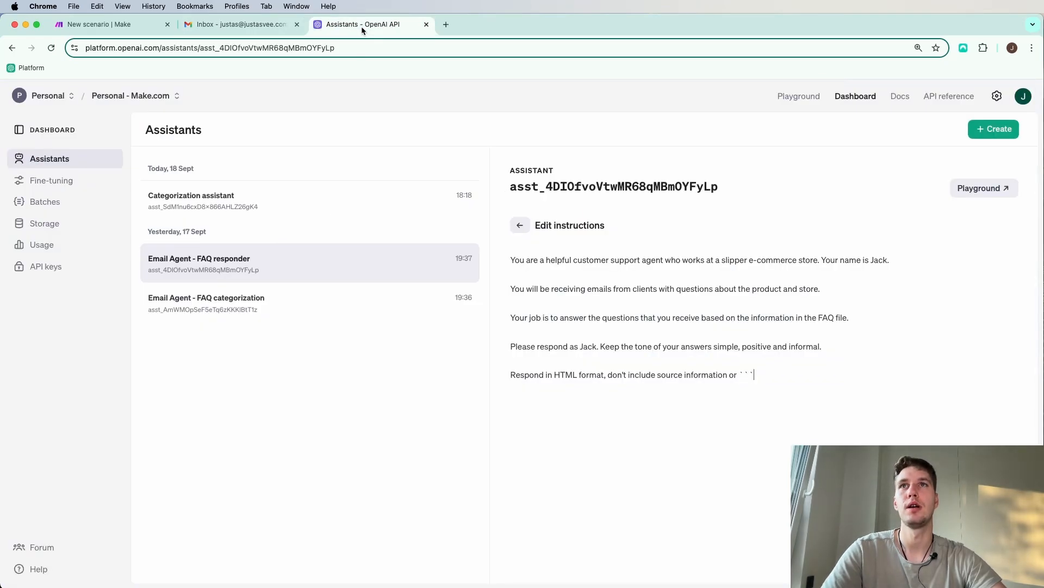
left_click(519, 226)
left_click(745, 208)
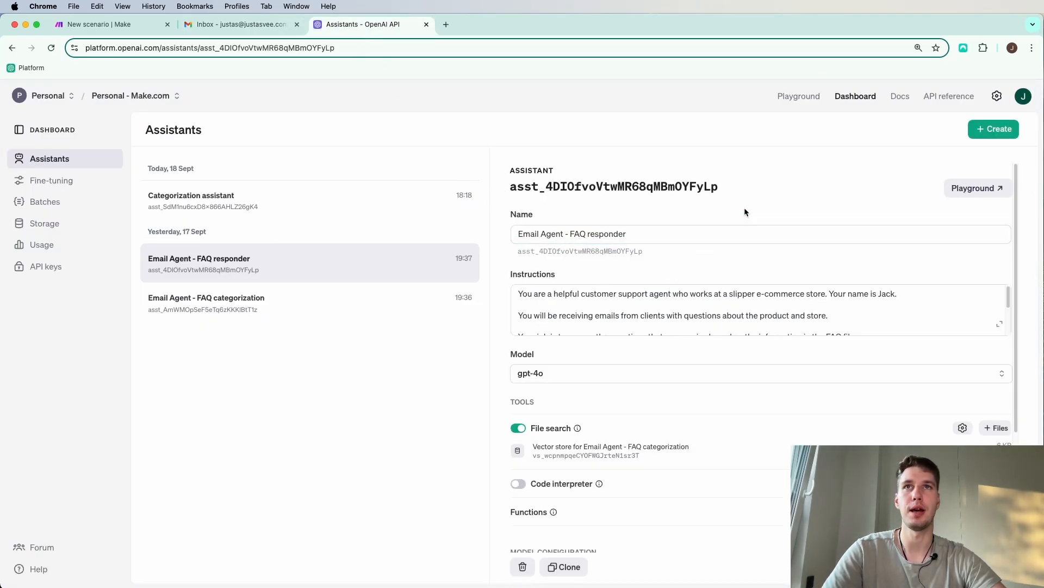